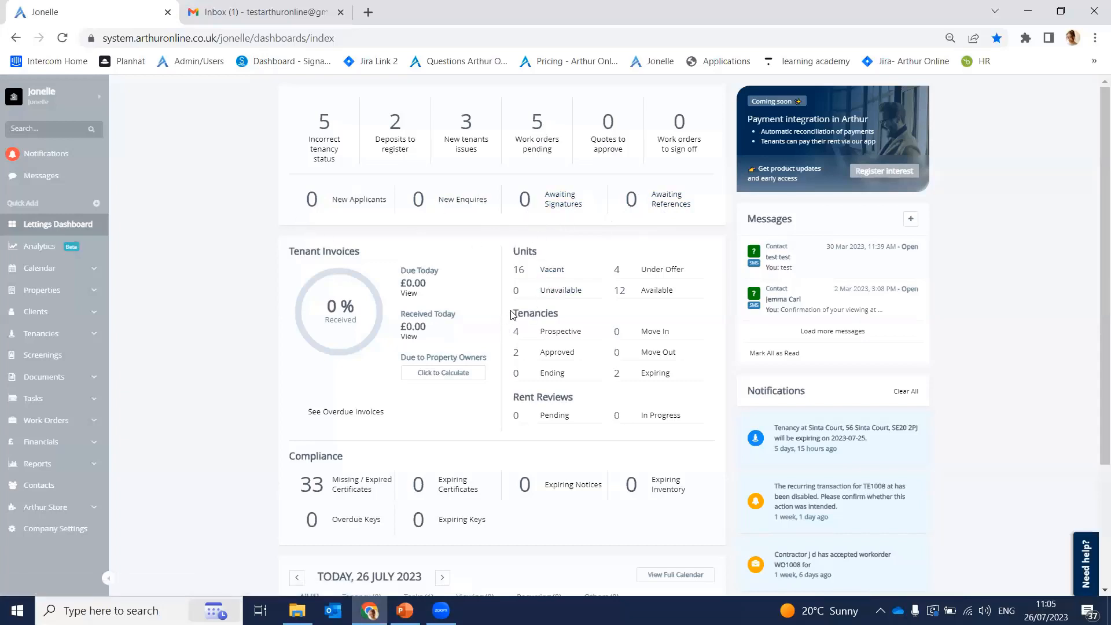
left_click_drag(512, 314, 562, 320)
left_click(613, 310)
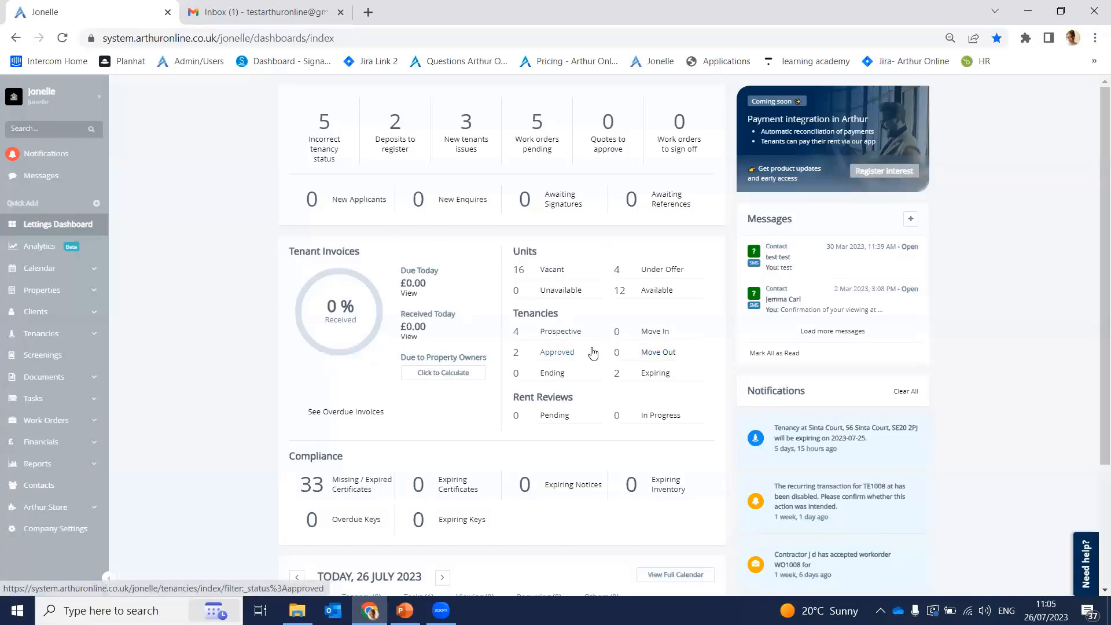
scroll(592, 350, "down", 3)
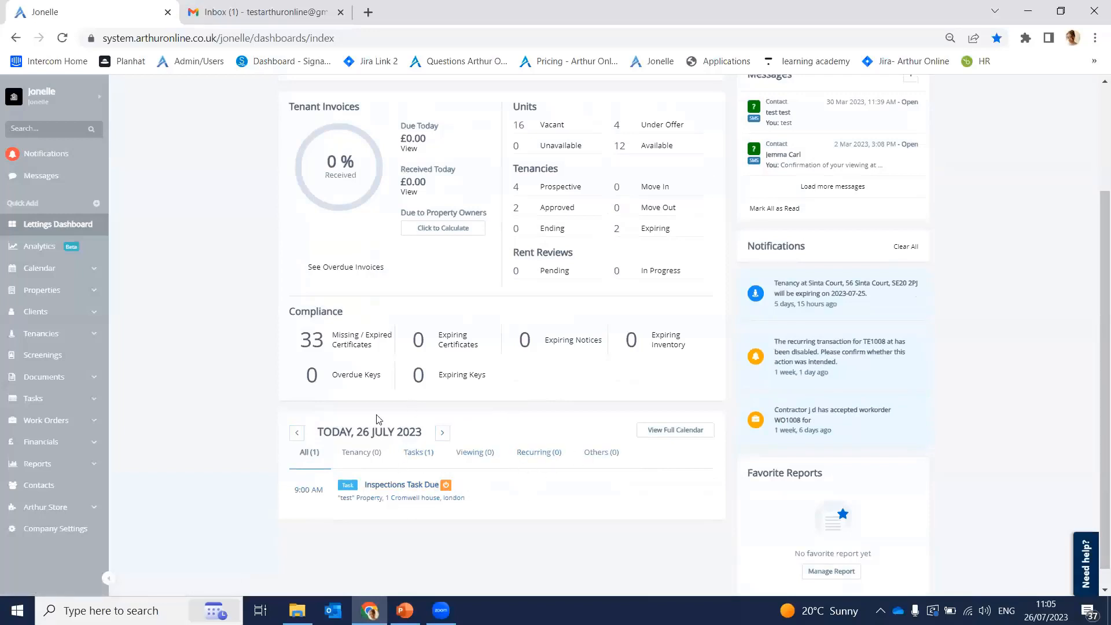
scroll(465, 437, "down", 1)
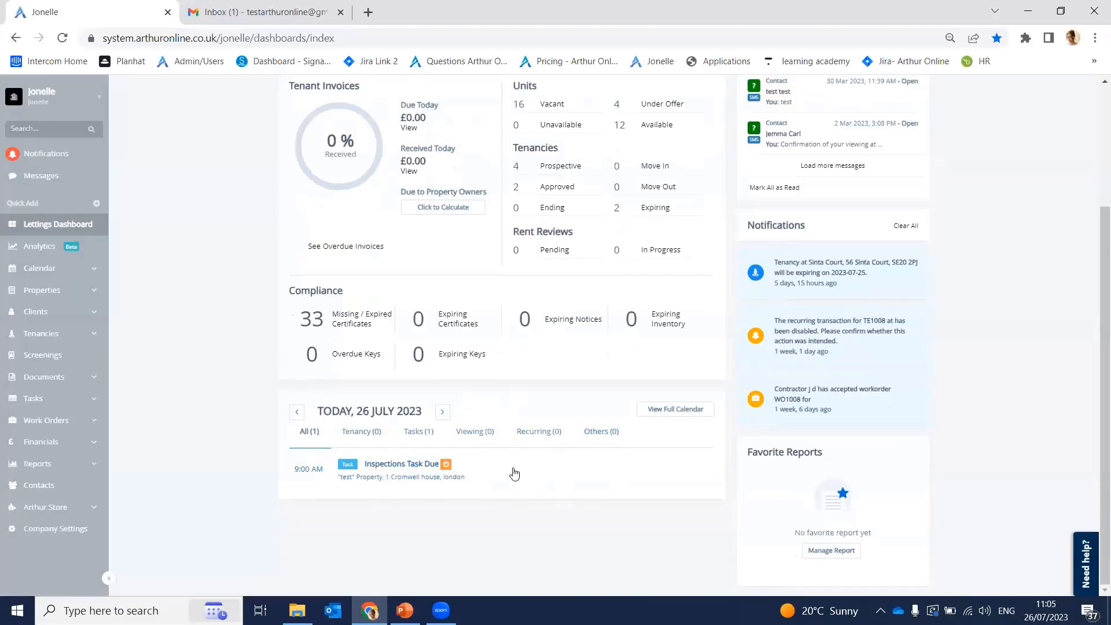
Step: Open the July 2023 calendar in a new tab, check the 25 July tenancy-end event, and go back to the dashboard
middle_click(648, 411)
left_click(258, 13)
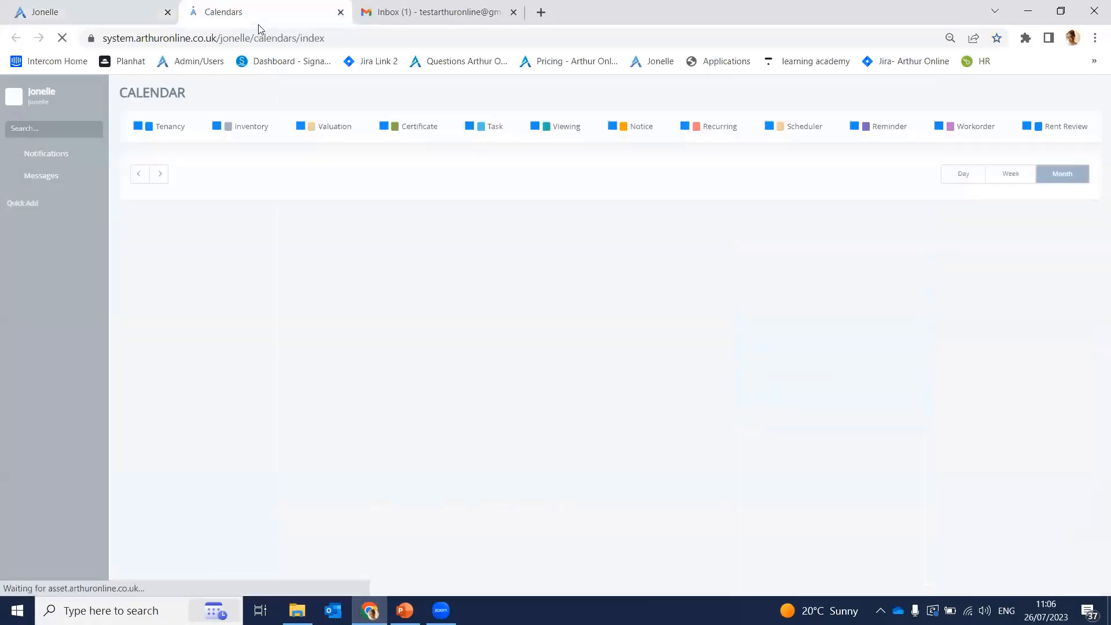
scroll(661, 361, "down", 1)
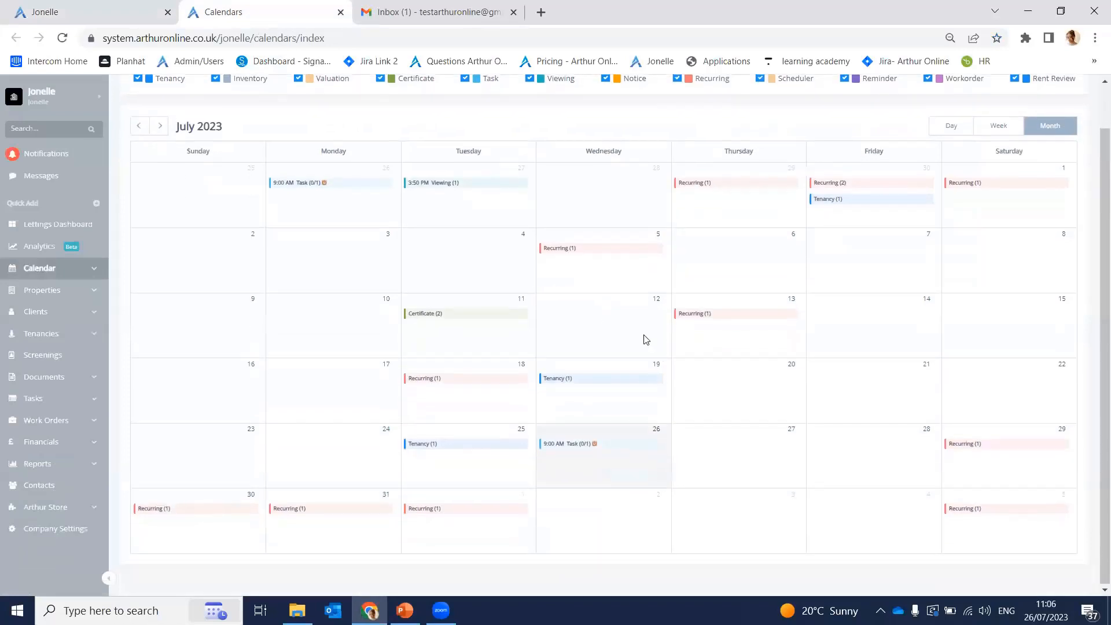
left_click(425, 443)
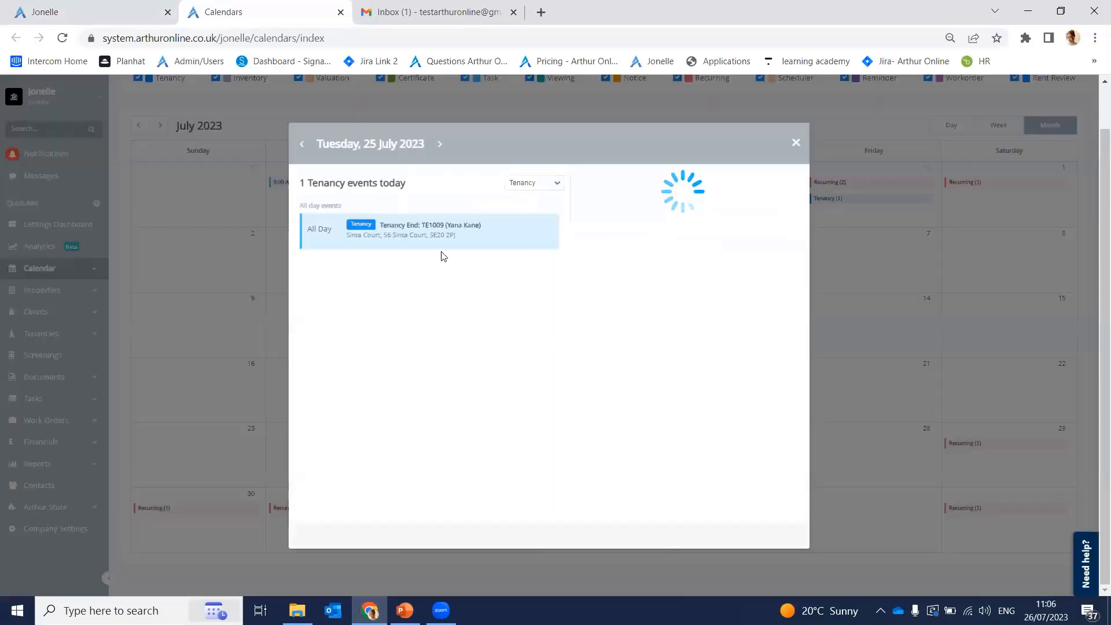
left_click(796, 144)
left_click(39, 10)
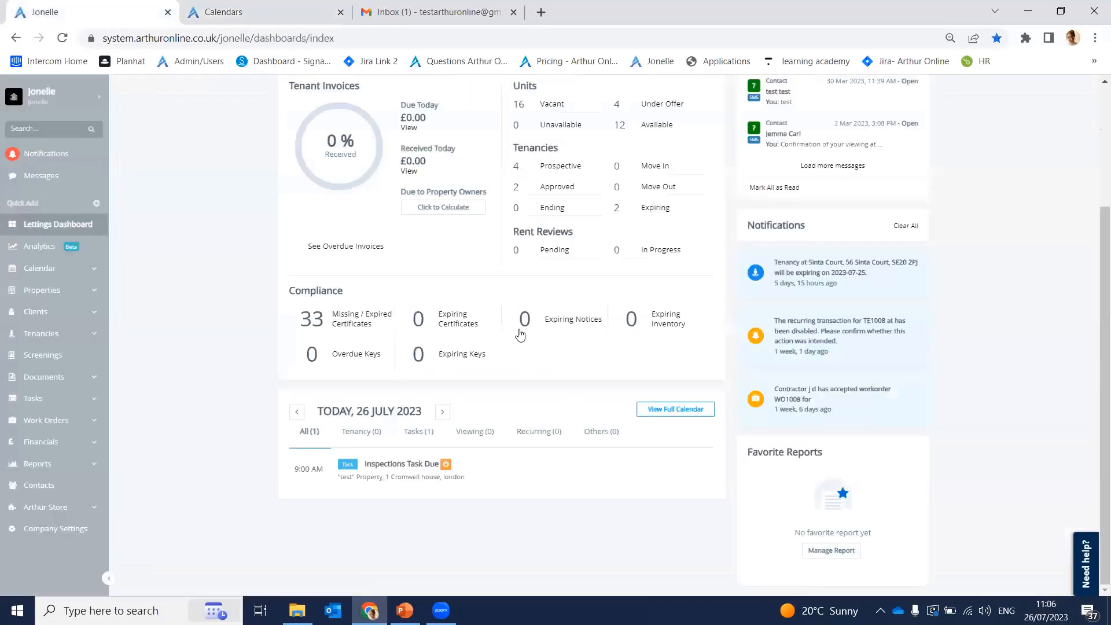
Step: Close the Calendars tab and scroll the Lettings Dashboard back to its top cards
left_click(341, 12)
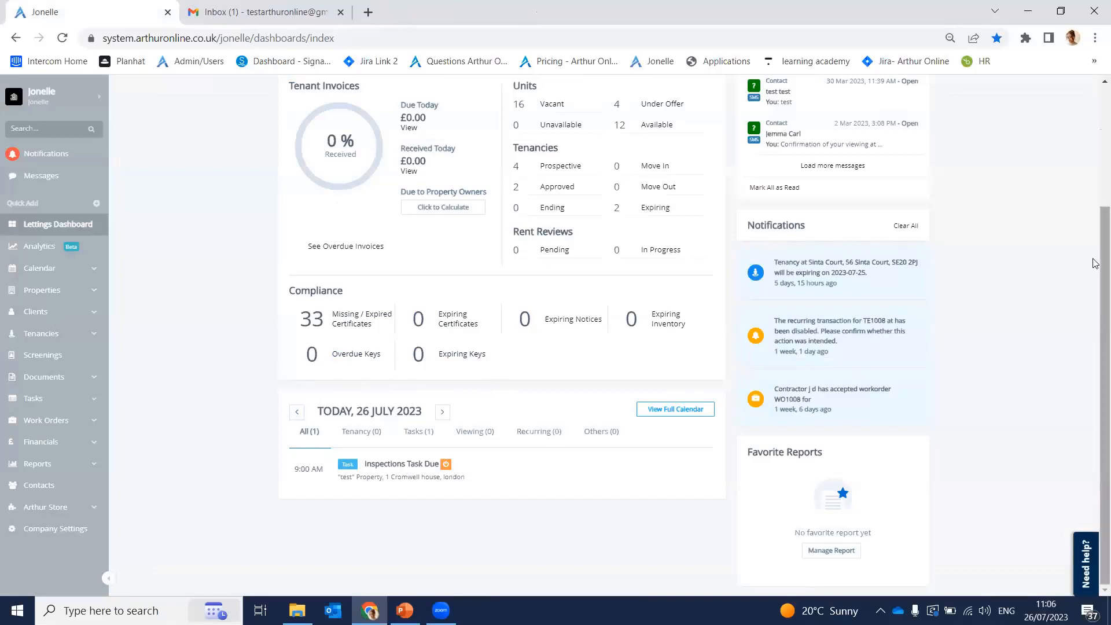
left_click_drag(1096, 289, 1095, 174)
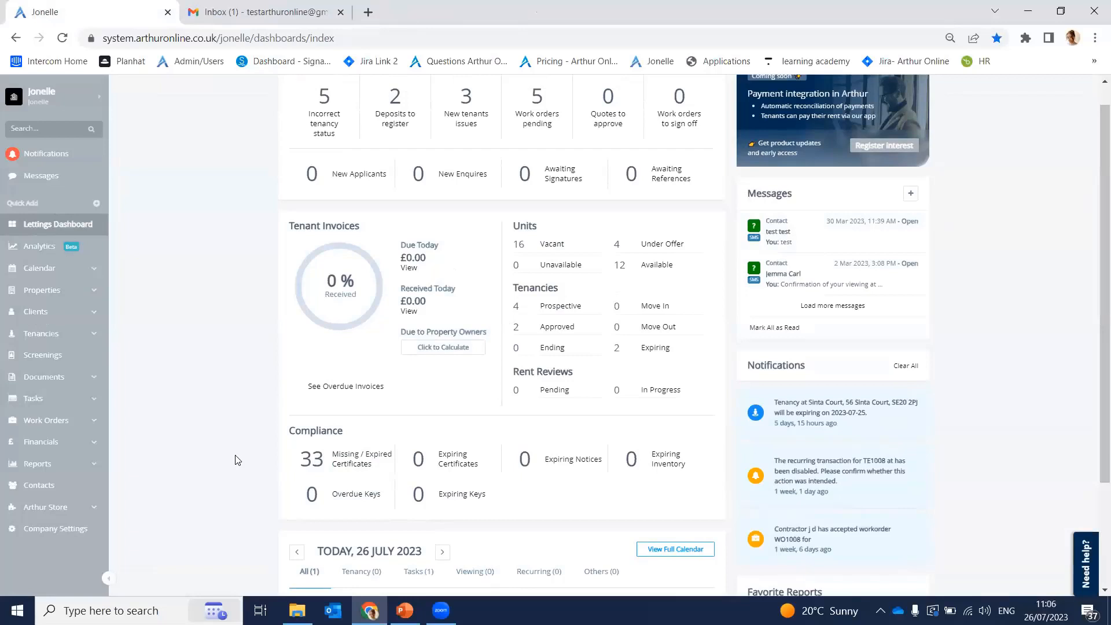
left_click(65, 210)
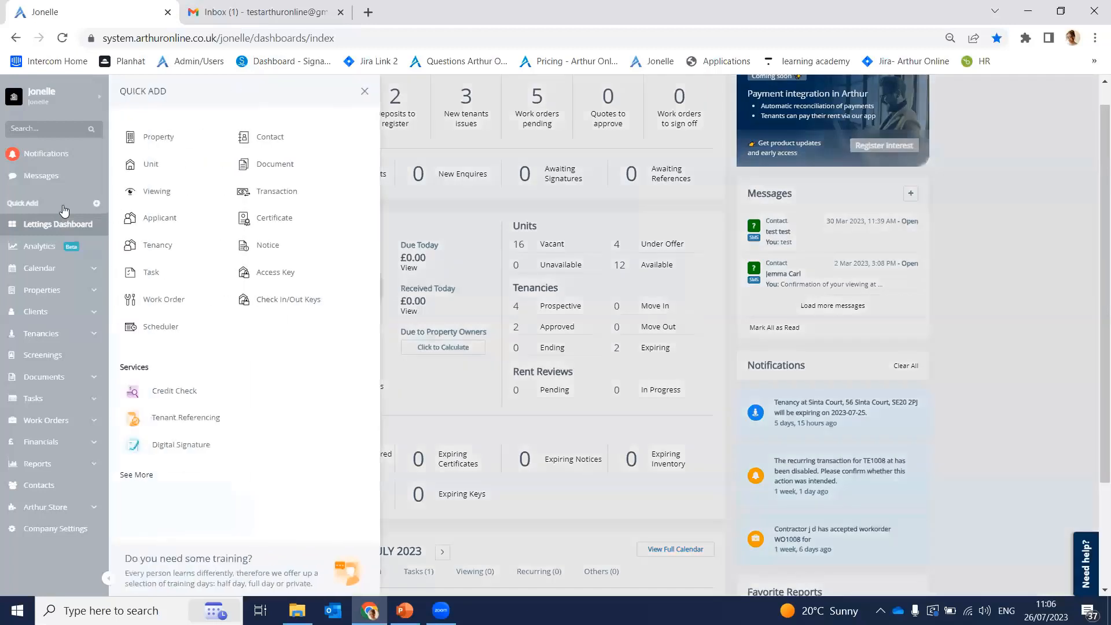
left_click(193, 224)
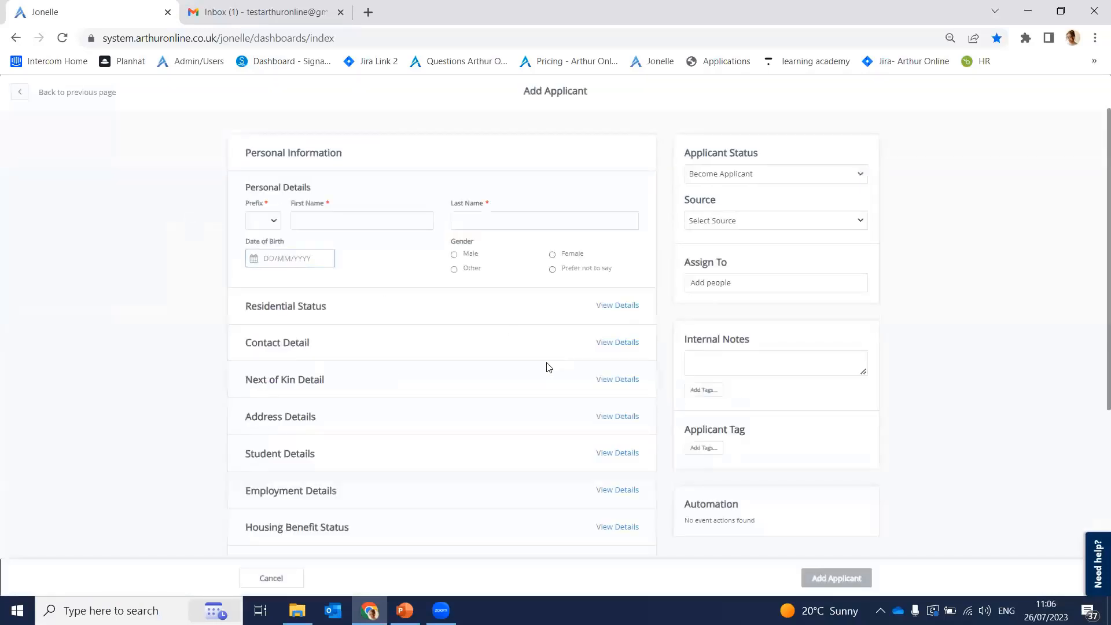
scroll(547, 352, "down", 4)
scroll(547, 353, "up", 4)
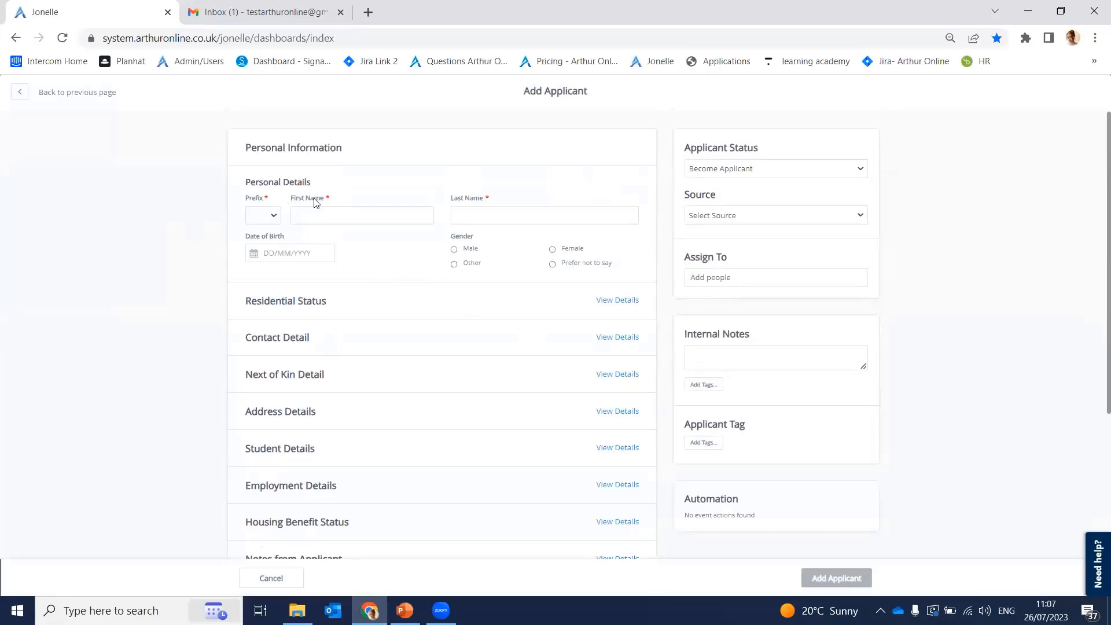
left_click(608, 340)
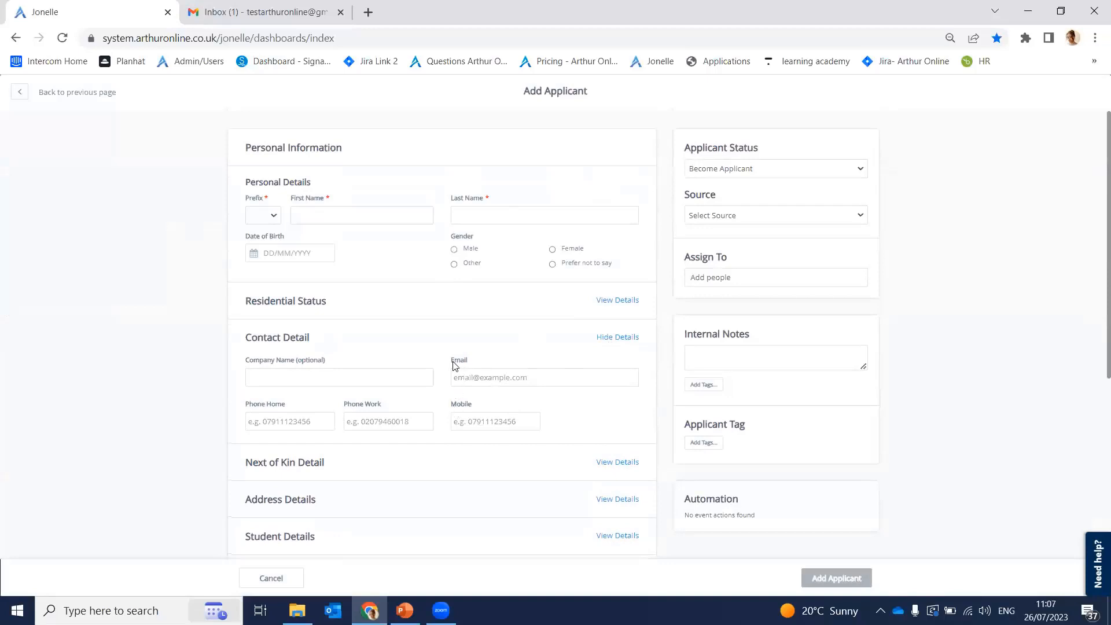
left_click_drag(452, 361, 466, 362)
left_click_drag(456, 405, 476, 410)
left_click(475, 411)
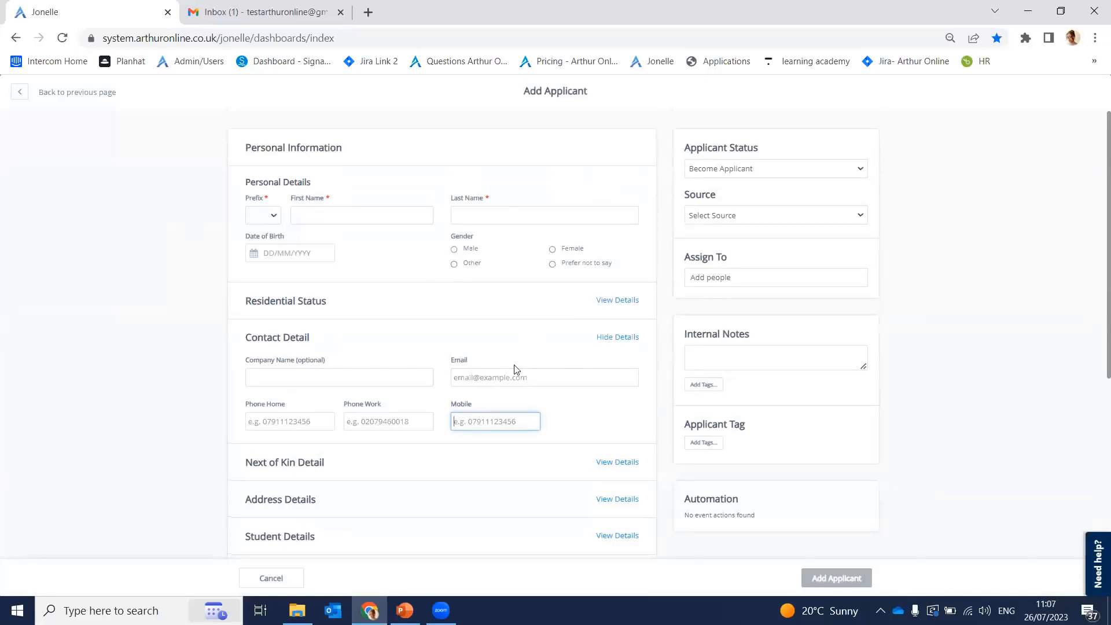
left_click(15, 95)
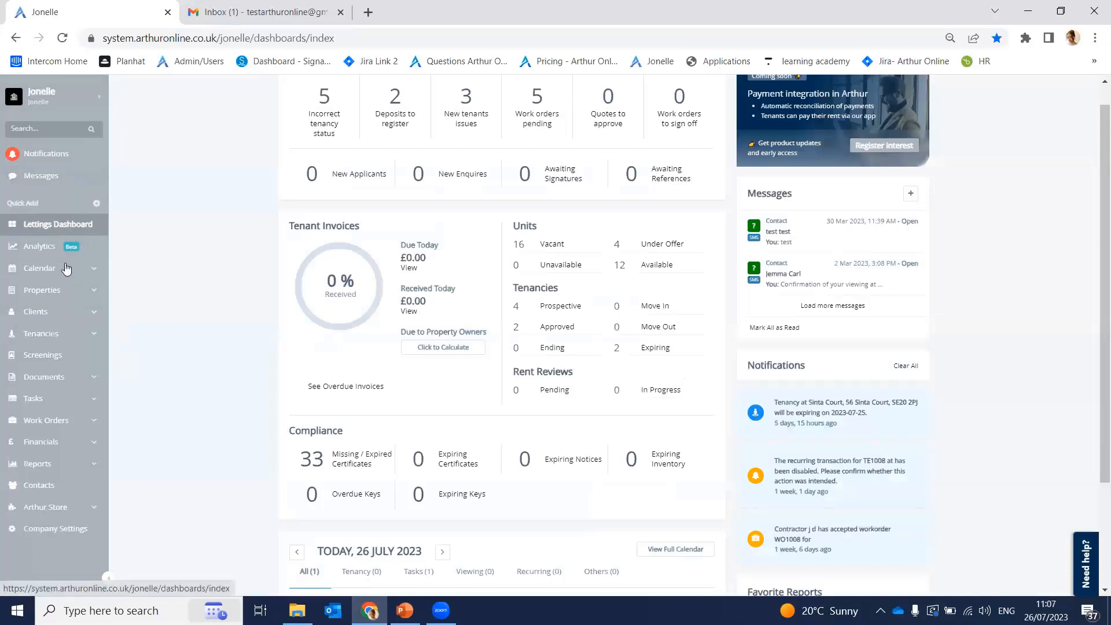
Step: Start a new applicant from Clients > Applicants with prefix Miss
left_click(90, 314)
left_click(38, 380)
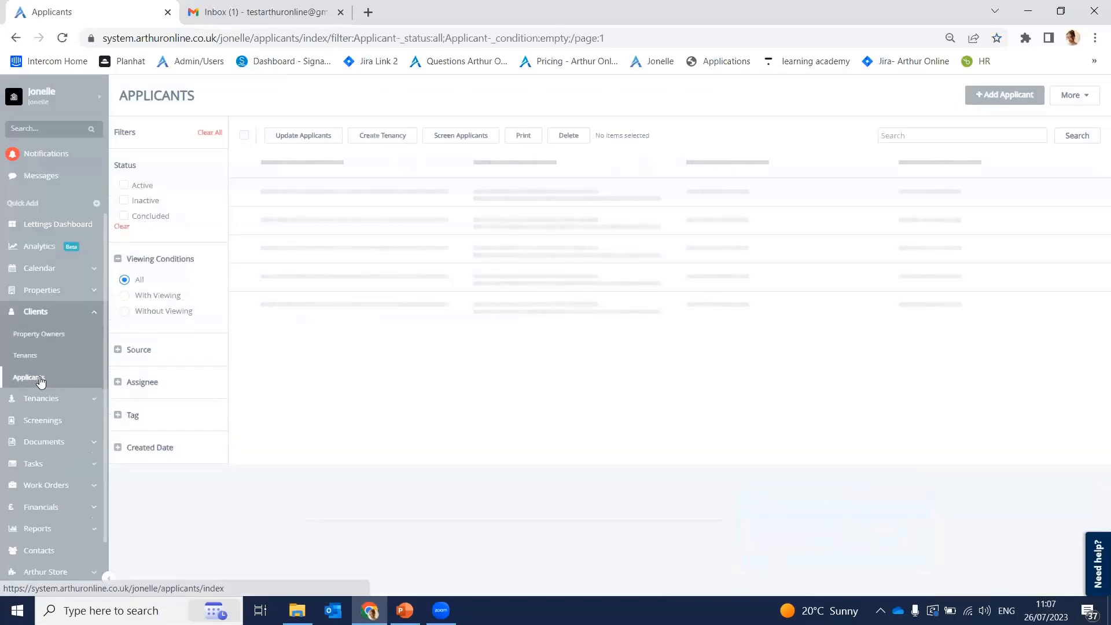
left_click(998, 100)
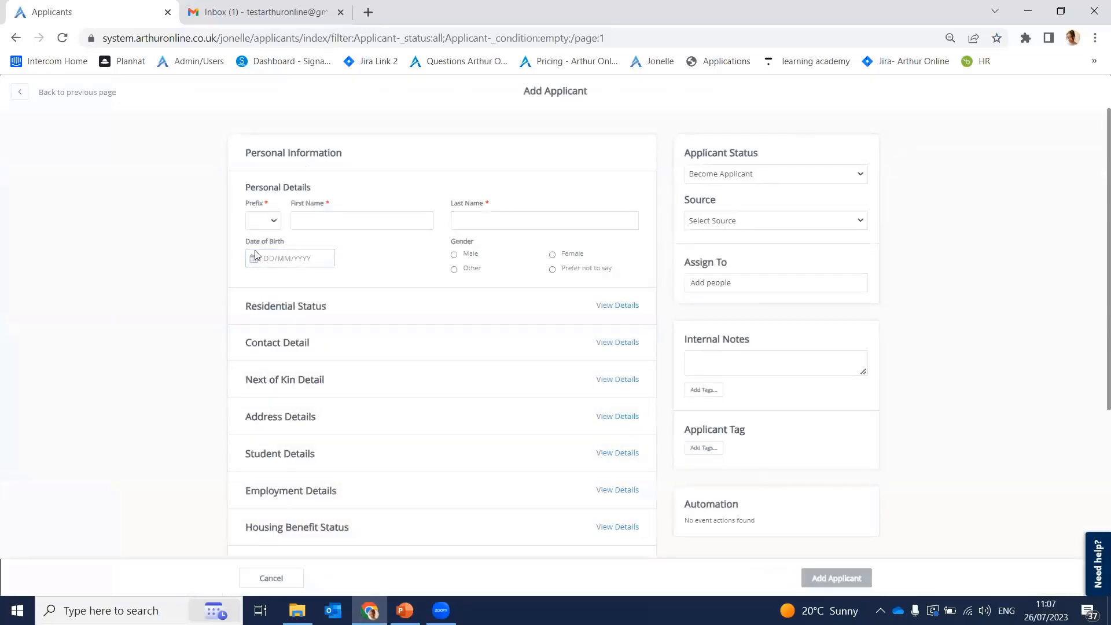
left_click(275, 227)
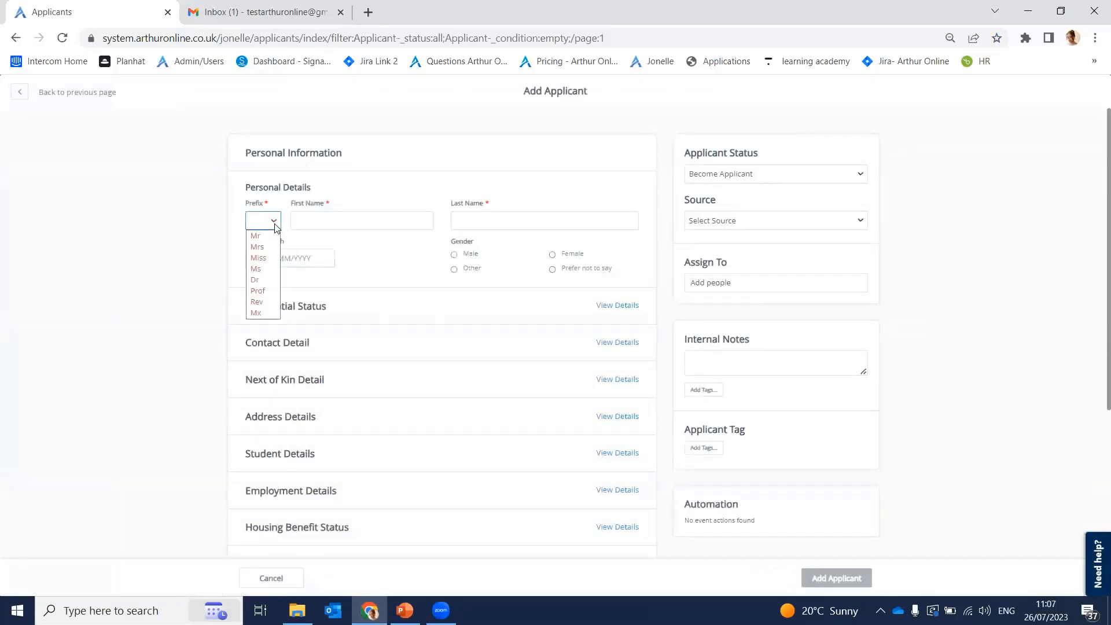
left_click(268, 258)
Step: Enter the applicant's first and last name, correcting a mistyped first name
left_click(325, 221)
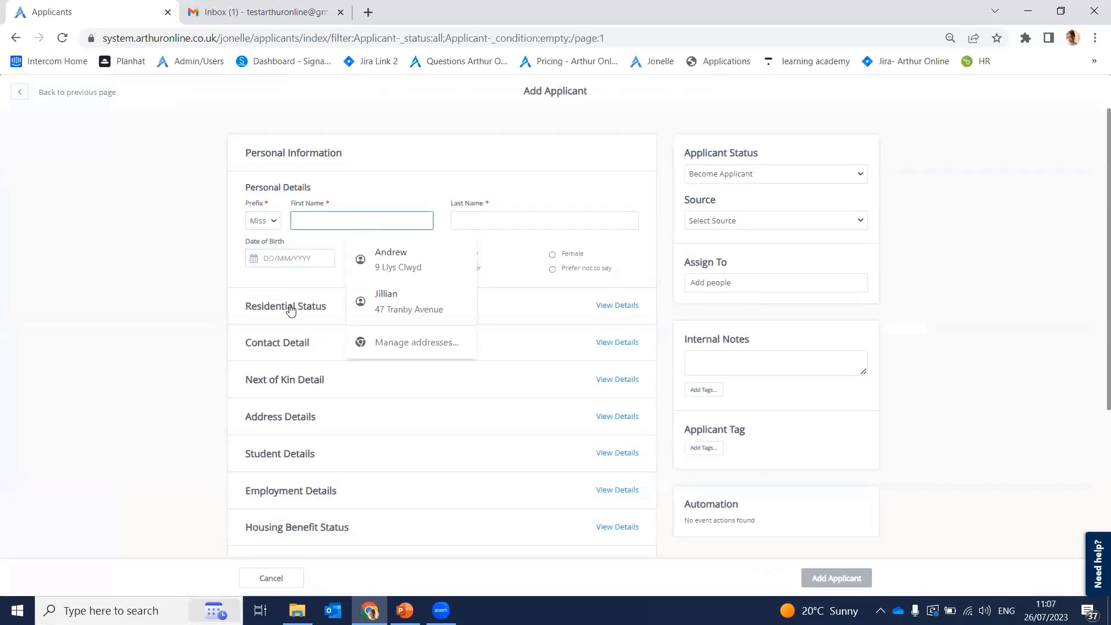
type("jo")
key("BackSpace")
key("BackSpace")
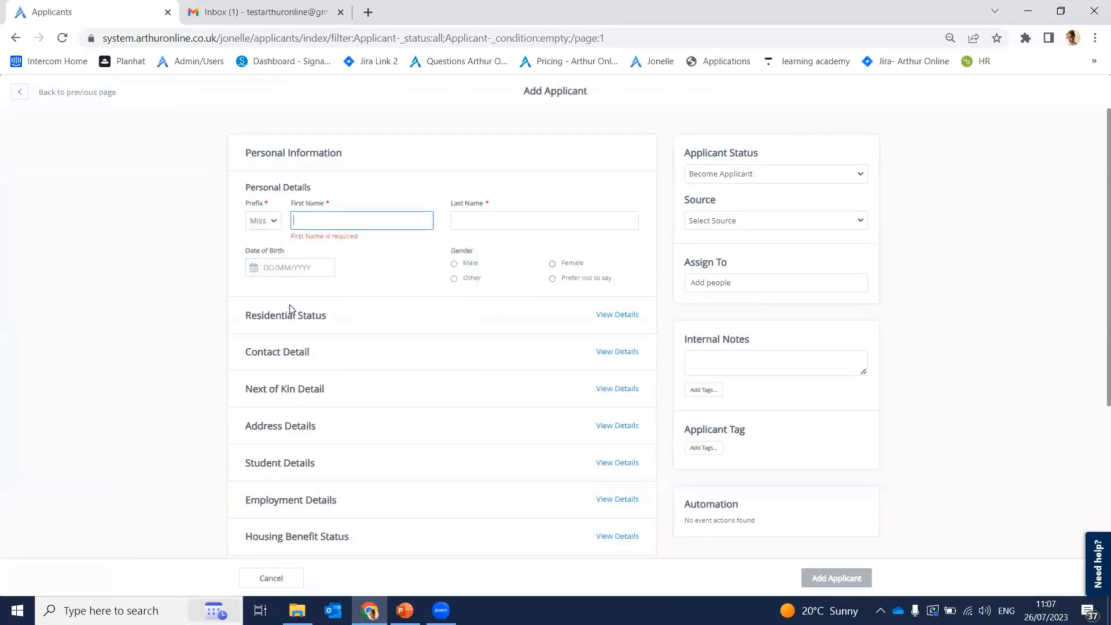
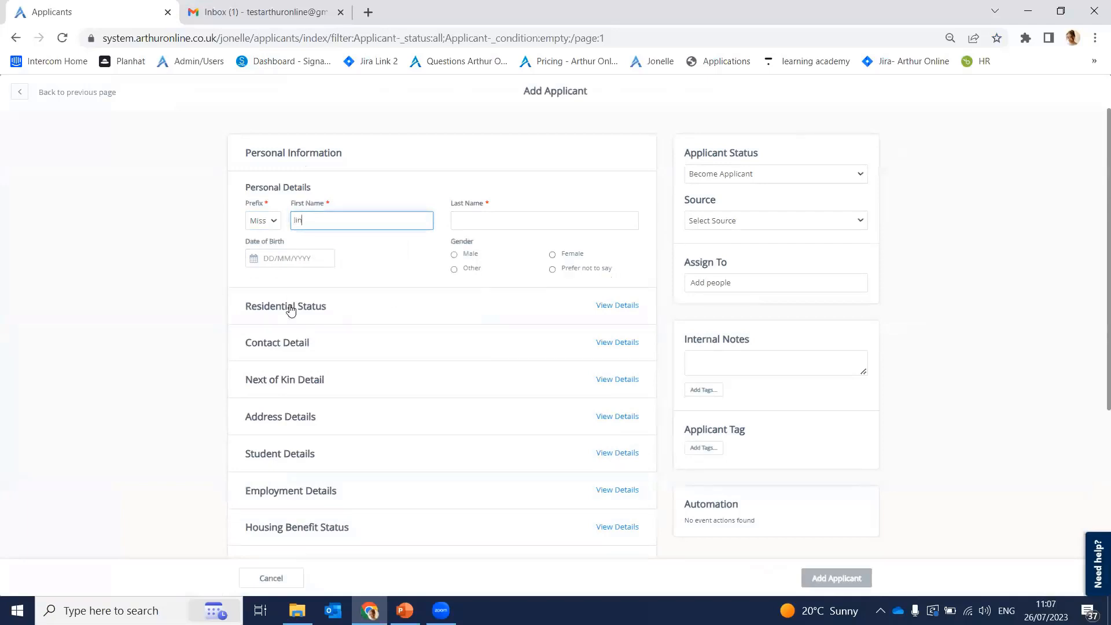
left_click(501, 219)
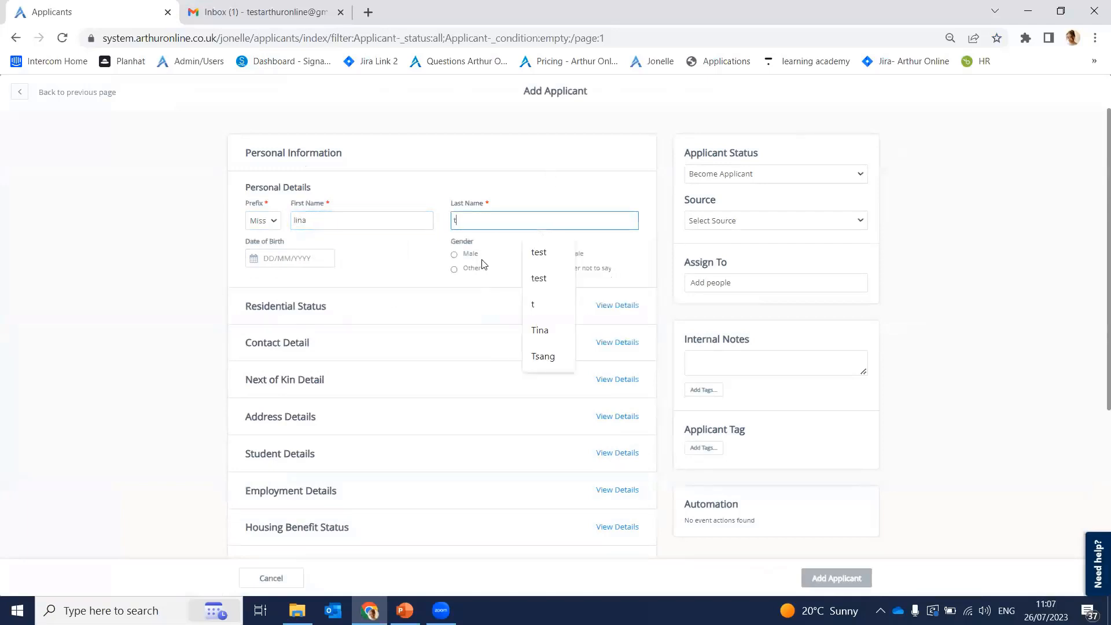
left_click(379, 268)
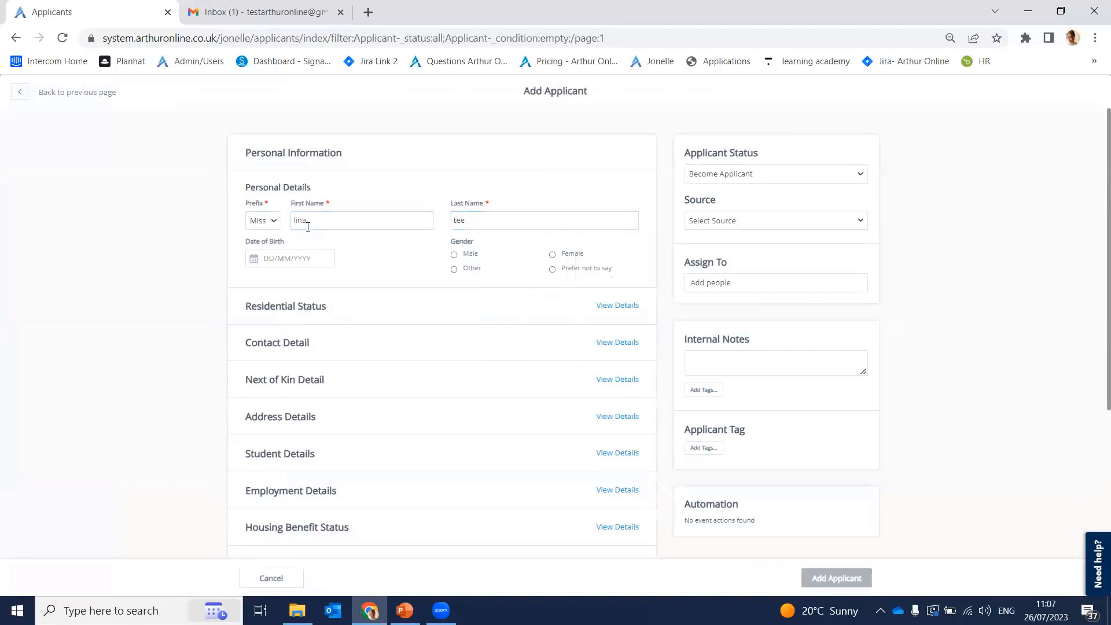
Step: Copy the recipient e-mail from the Gmail draft and paste it into the Contact Detail e-mail field
left_click(613, 344)
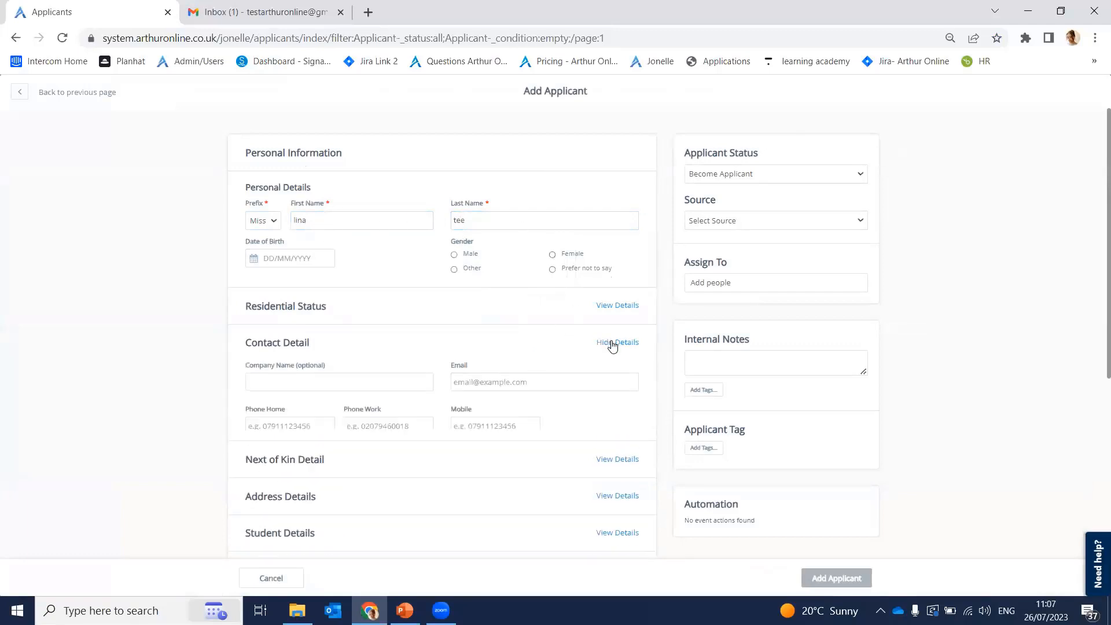
left_click(536, 384)
left_click(260, 11)
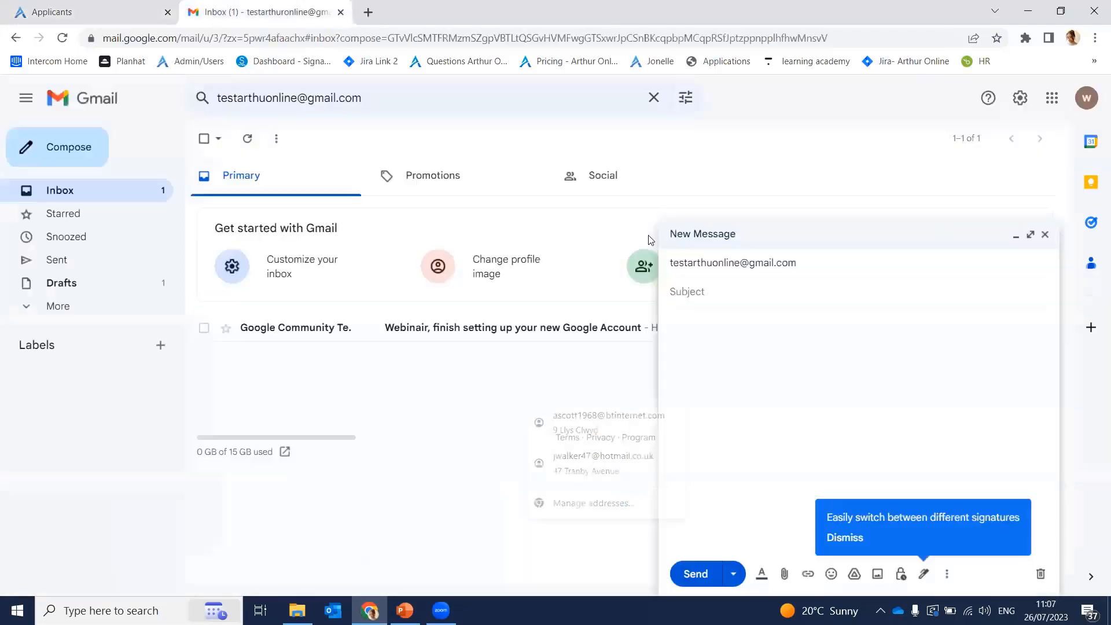
left_click(741, 263)
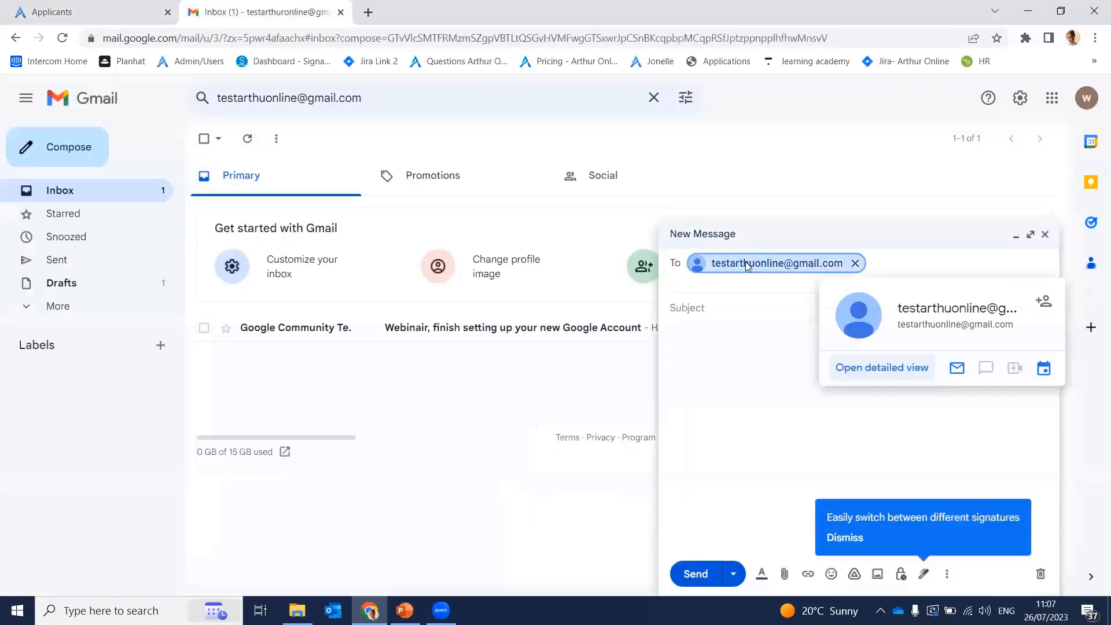
right_click(746, 262)
left_click(726, 314)
left_click(91, 5)
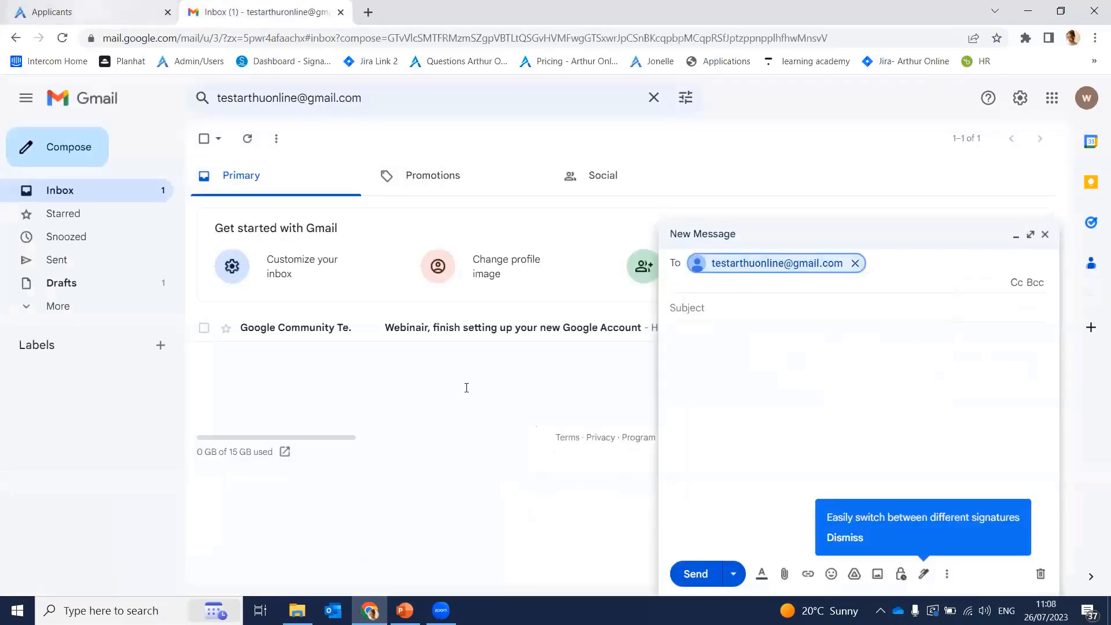
left_click(551, 384)
key("ctrl+v")
left_click(508, 344)
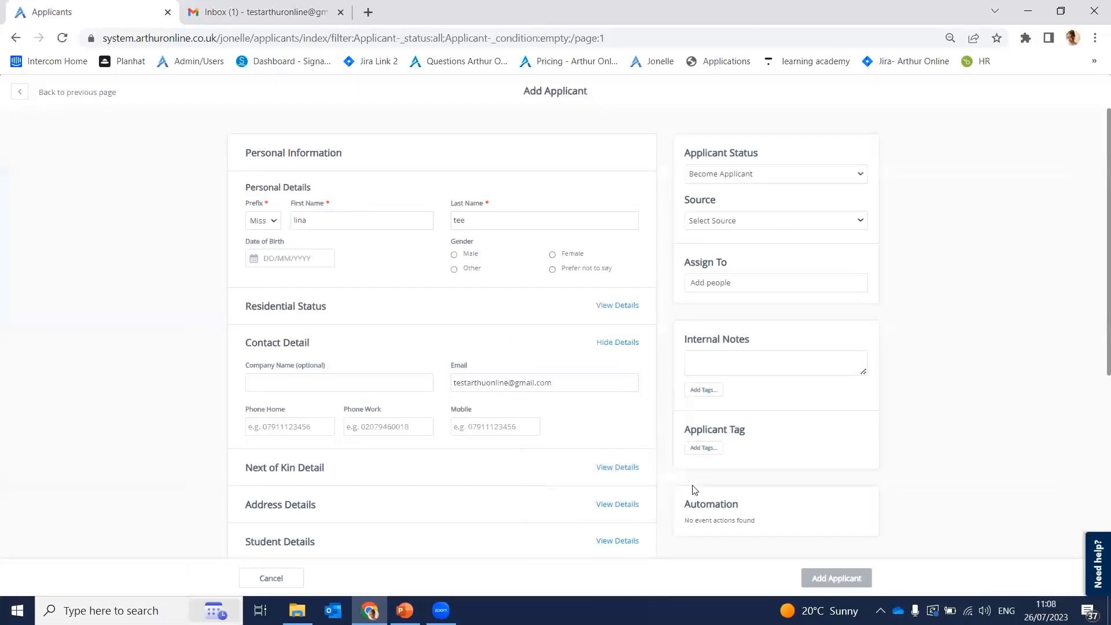
scroll(497, 393, "down", 2)
scroll(496, 384, "up", 2)
left_click(847, 579)
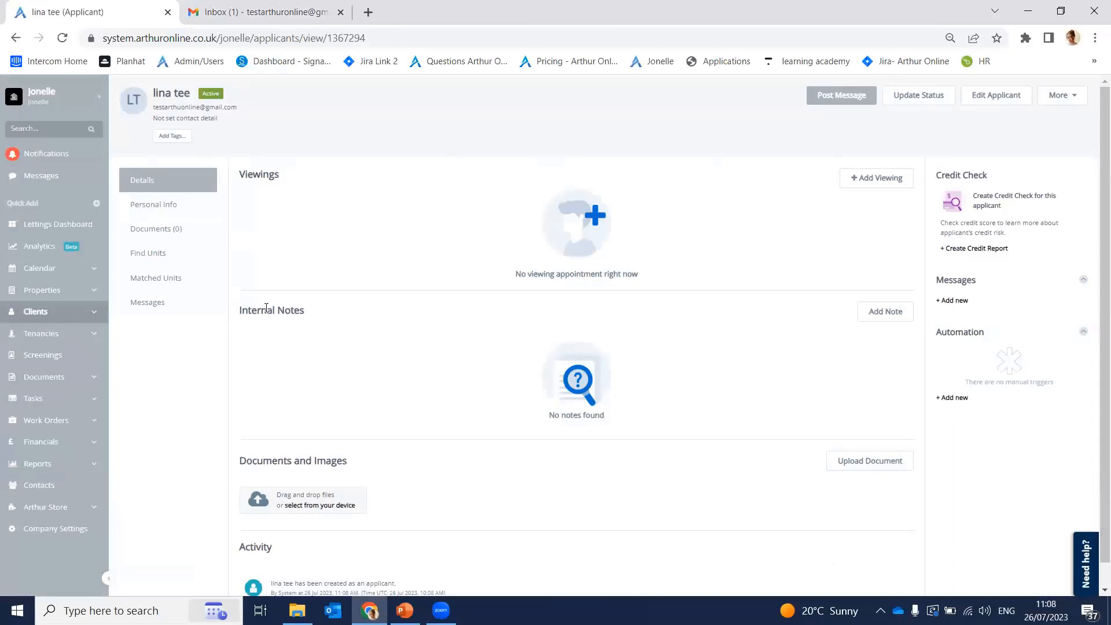
Step: Review the applicant's Personal Info and empty Documents (0), then bring up Find Units
scroll(324, 428, "down", 1)
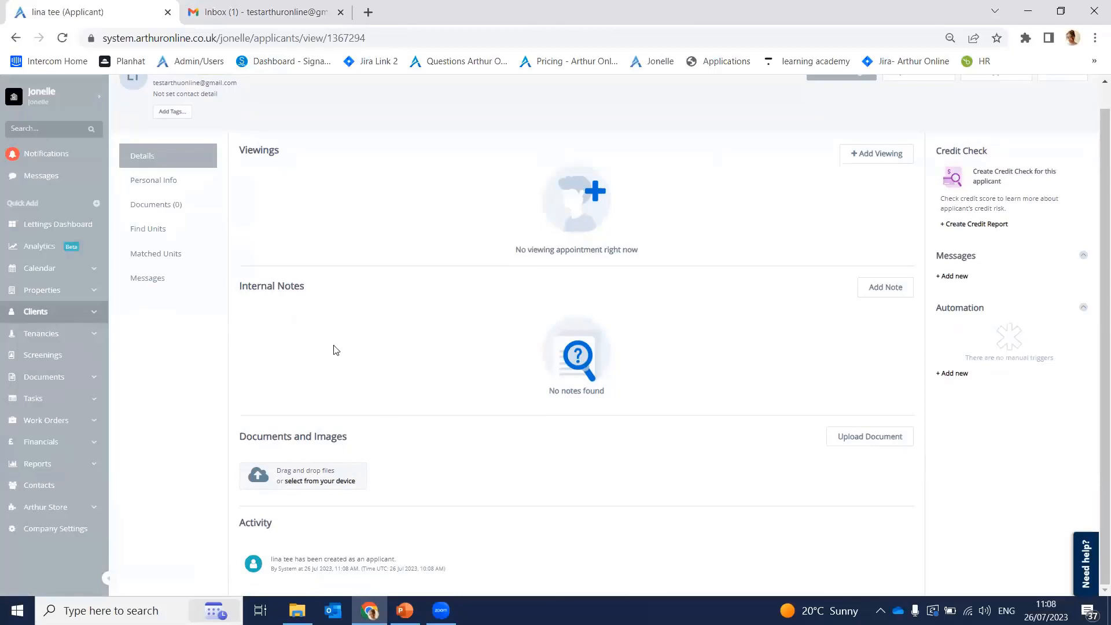
left_click(183, 189)
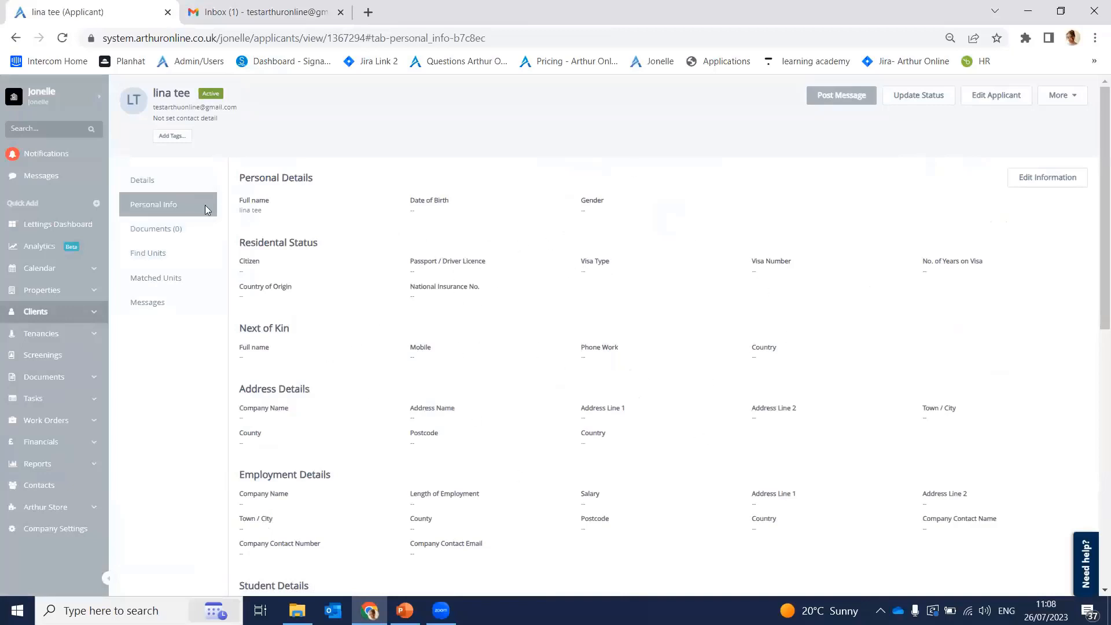
left_click(182, 233)
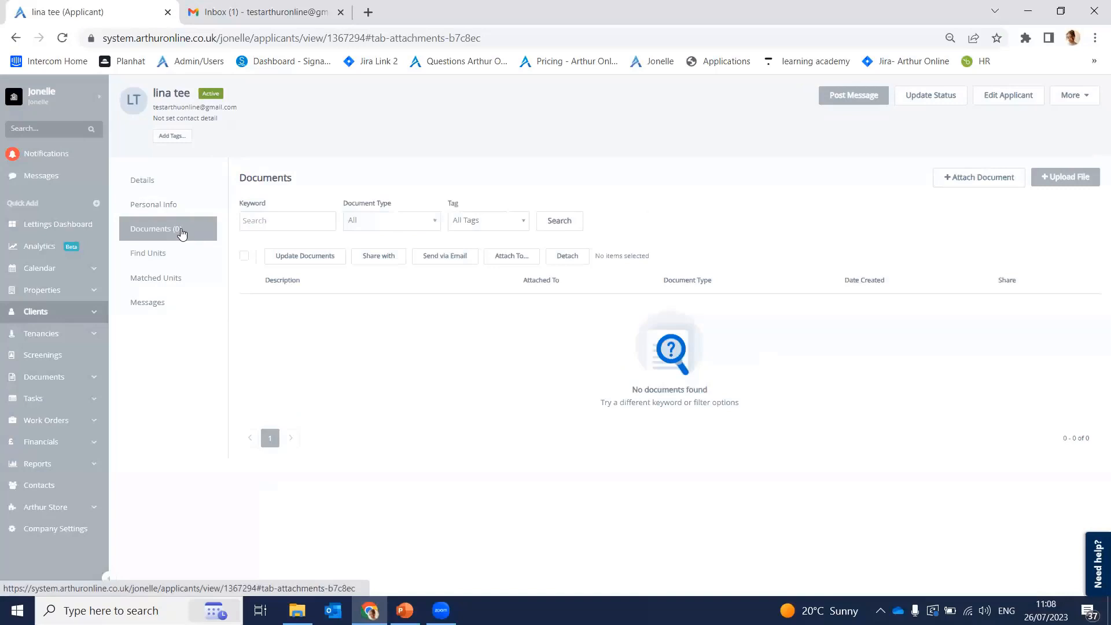
left_click(181, 263)
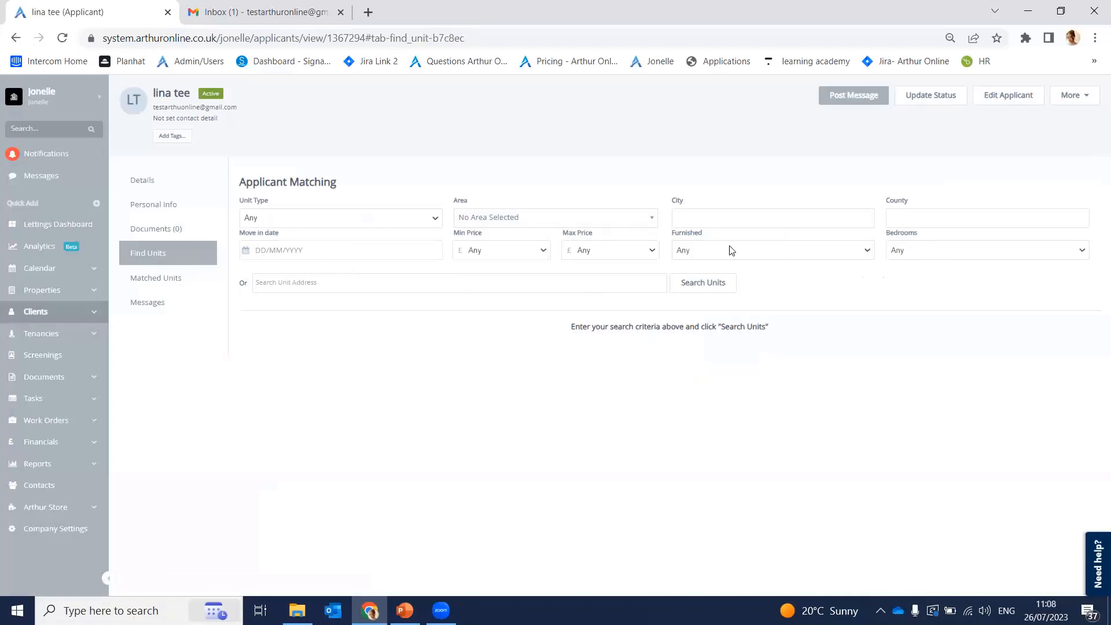
left_click(332, 287)
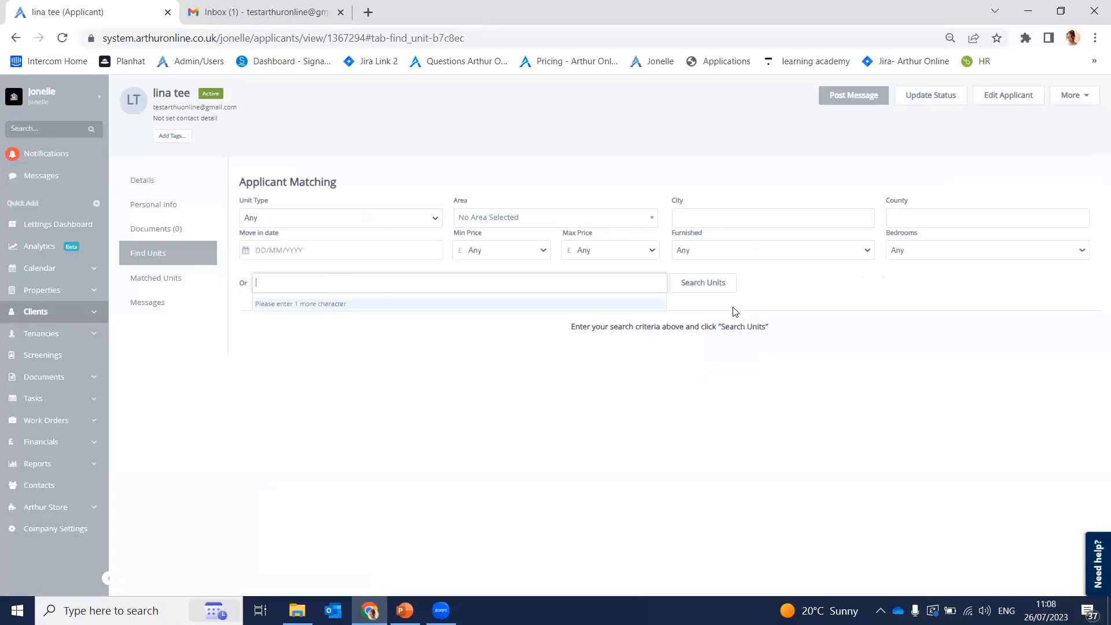
type("1 cour")
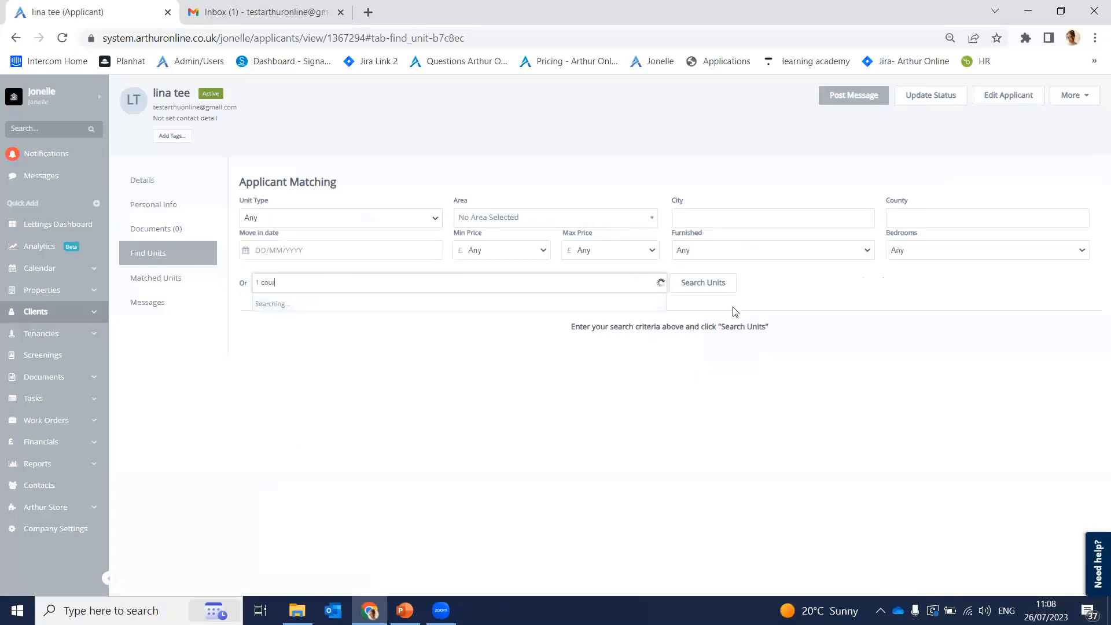
type("t")
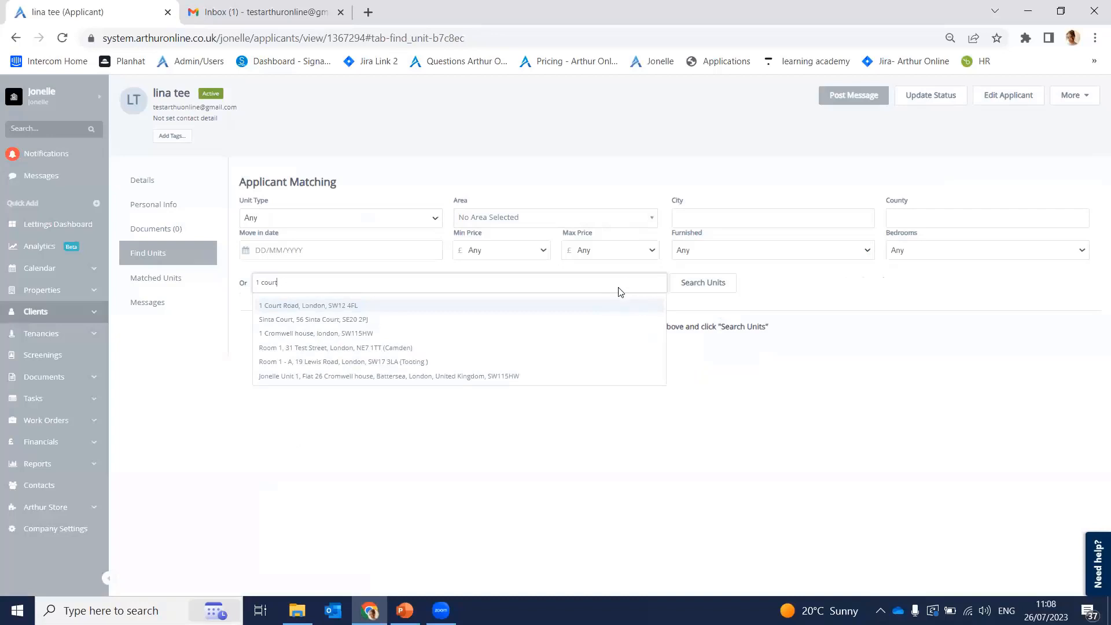
left_click(612, 306)
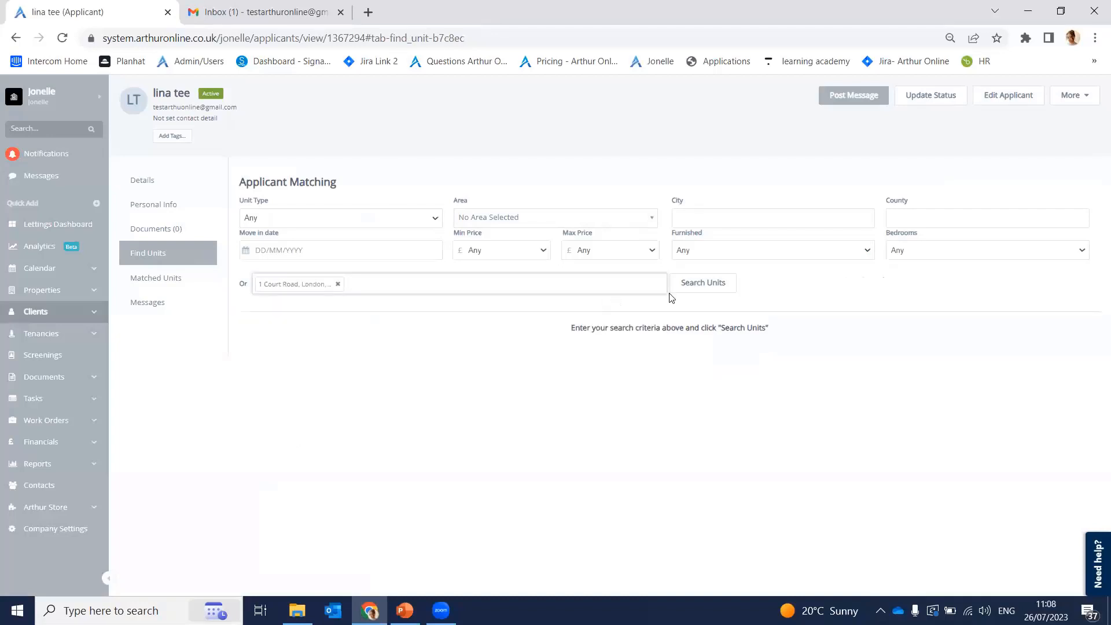
left_click(691, 284)
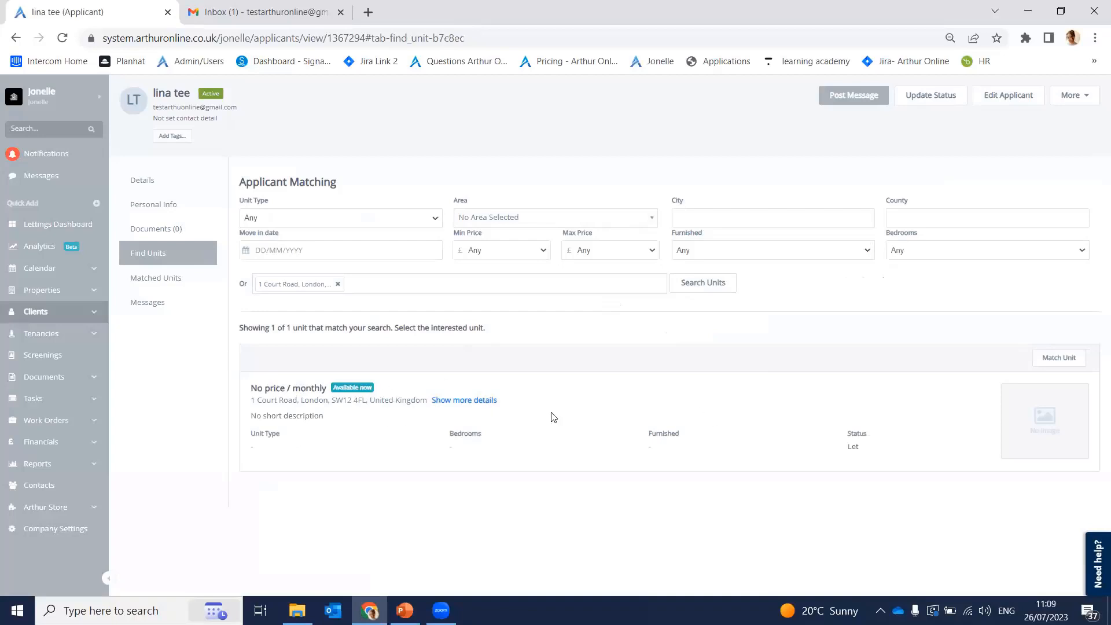
left_click(1049, 359)
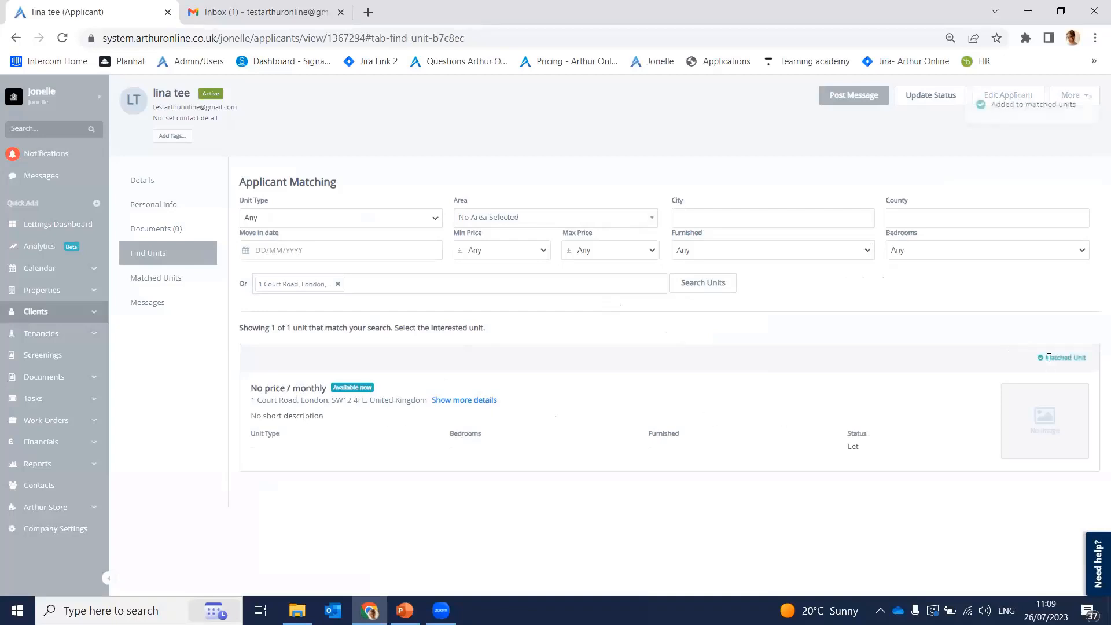
left_click(186, 279)
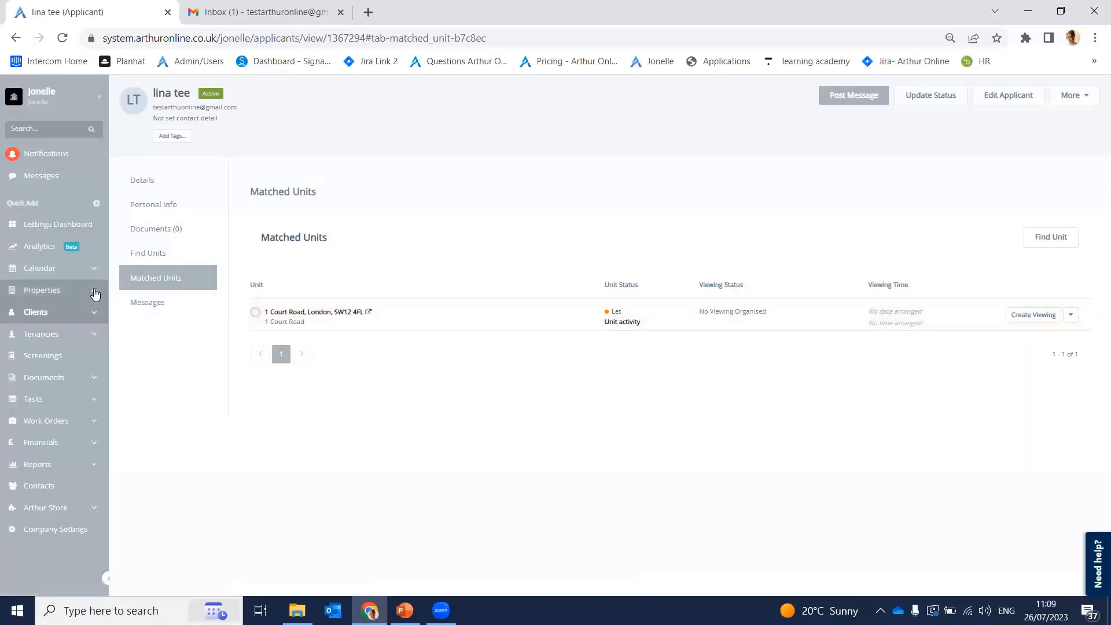
left_click(53, 290)
left_click(63, 338)
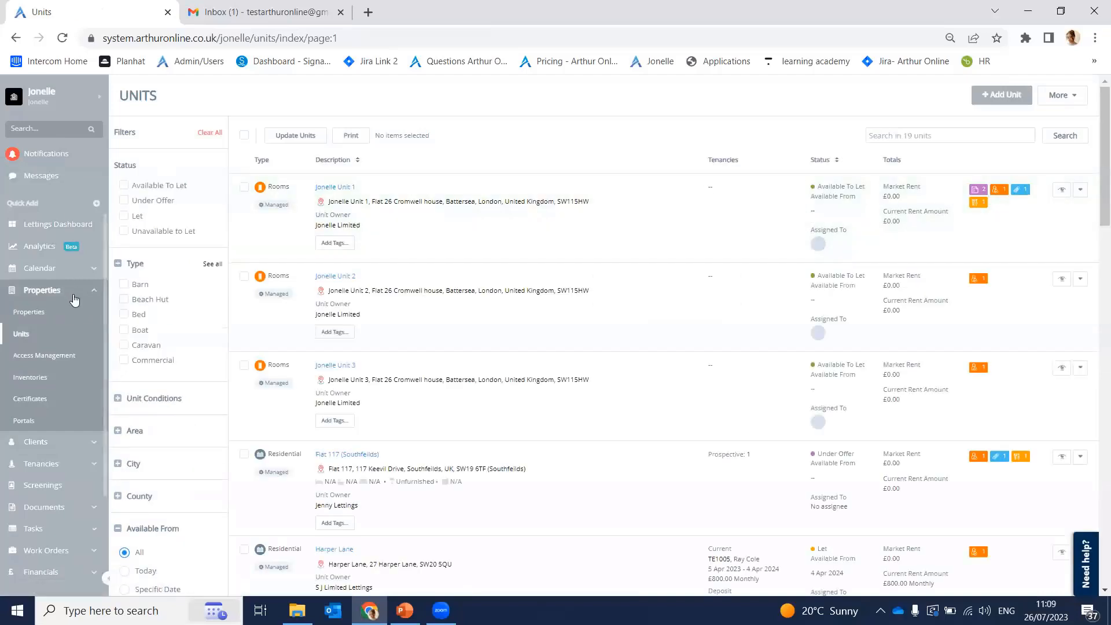
left_click(45, 314)
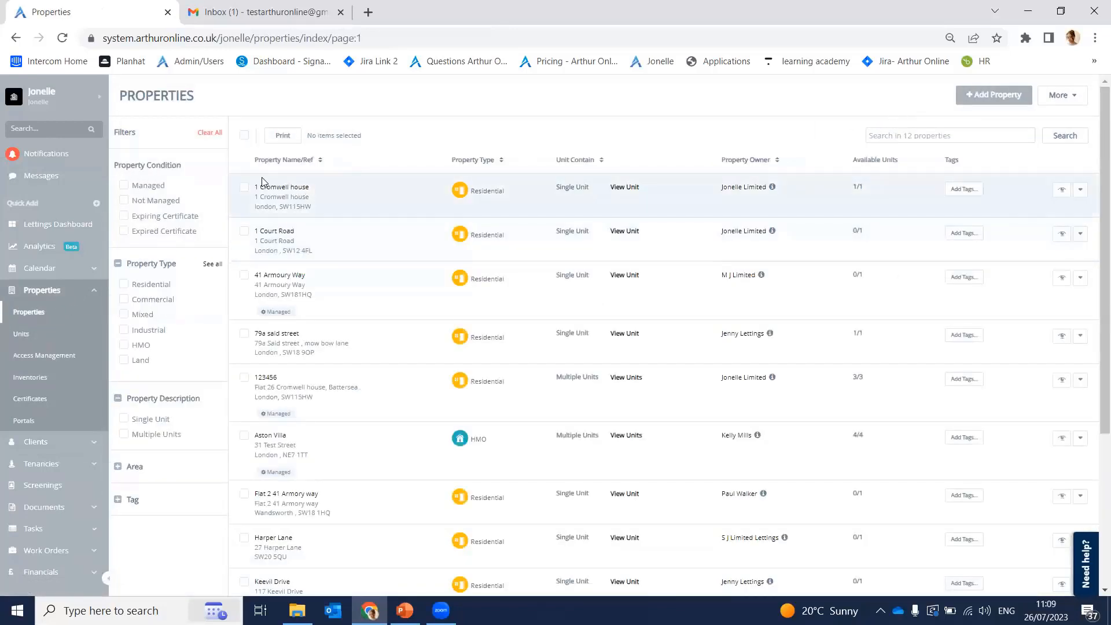
left_click(272, 189)
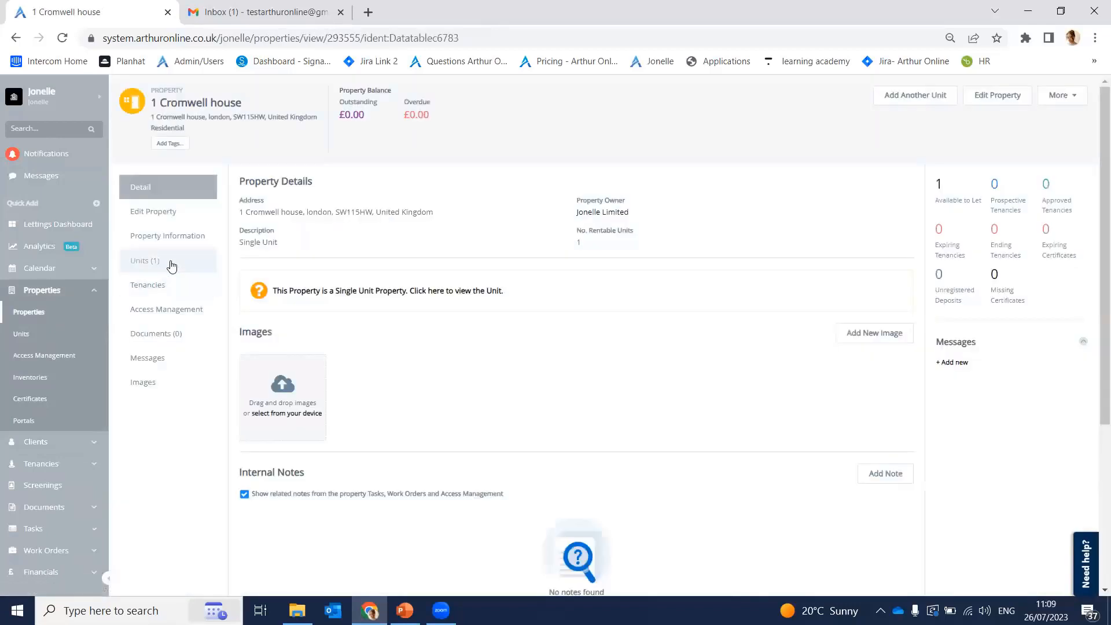
left_click(170, 262)
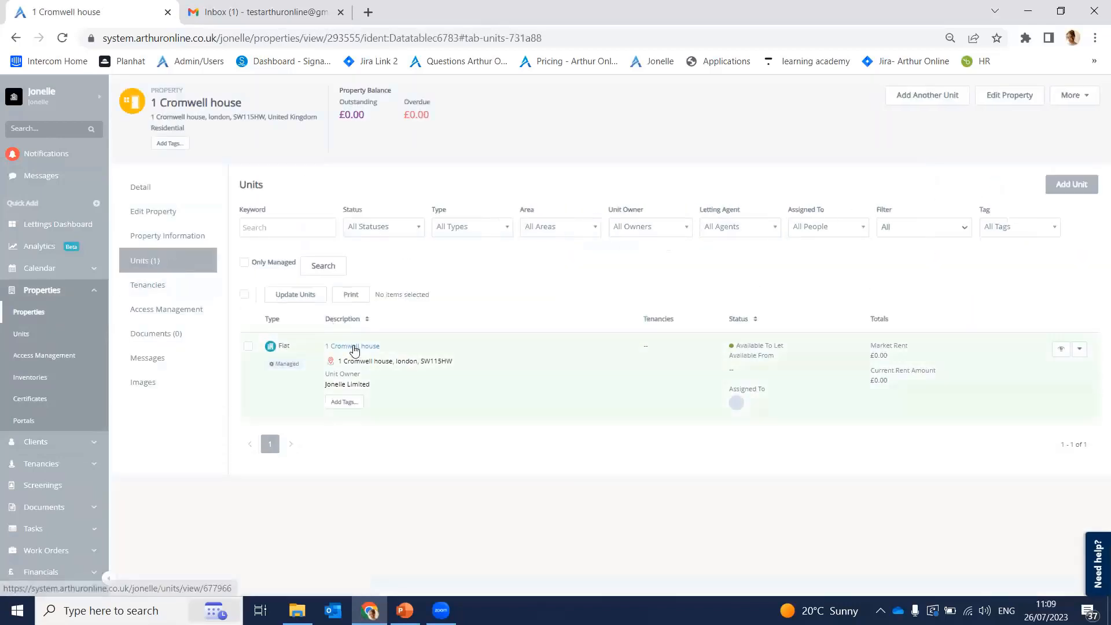
left_click(353, 346)
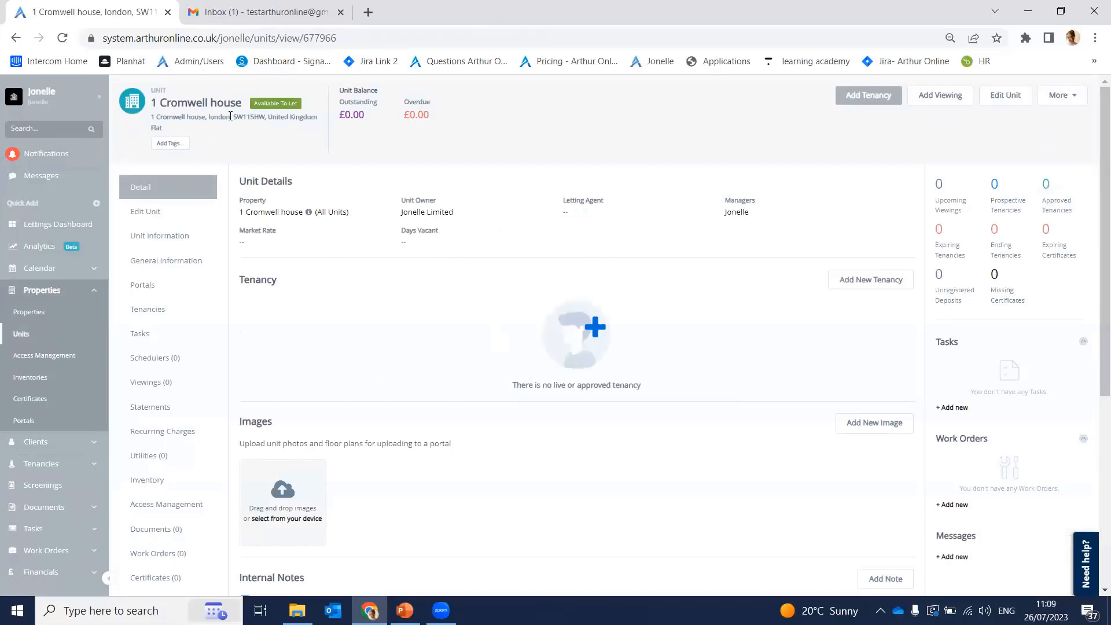
Step: Start a viewing for the unit and open Add Unit from Quick Add in a background tab
left_click(933, 97)
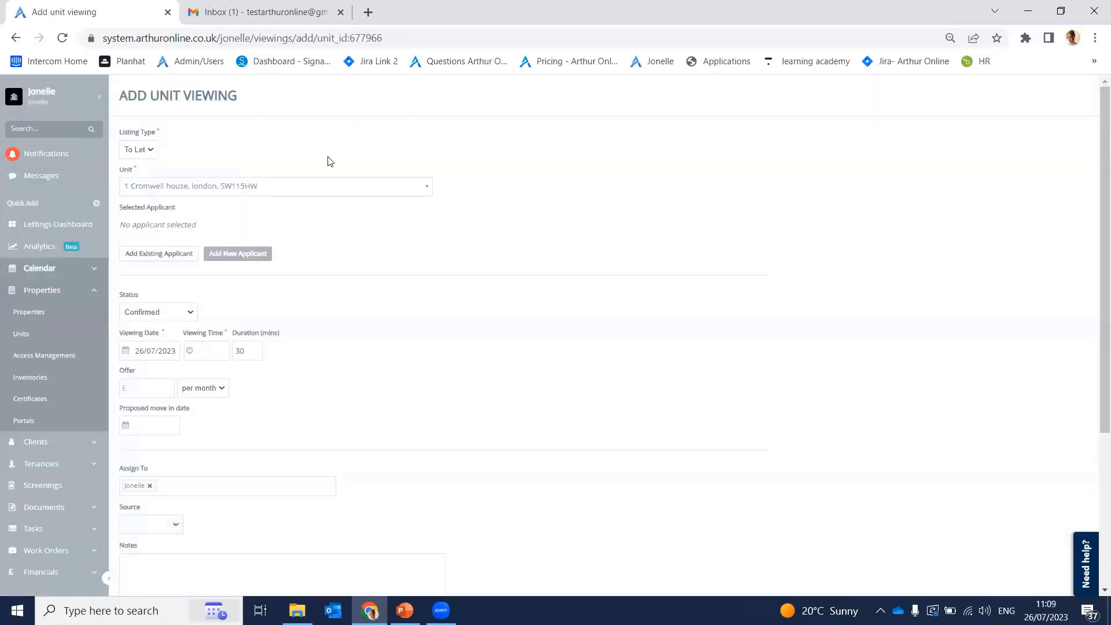
left_click(61, 203)
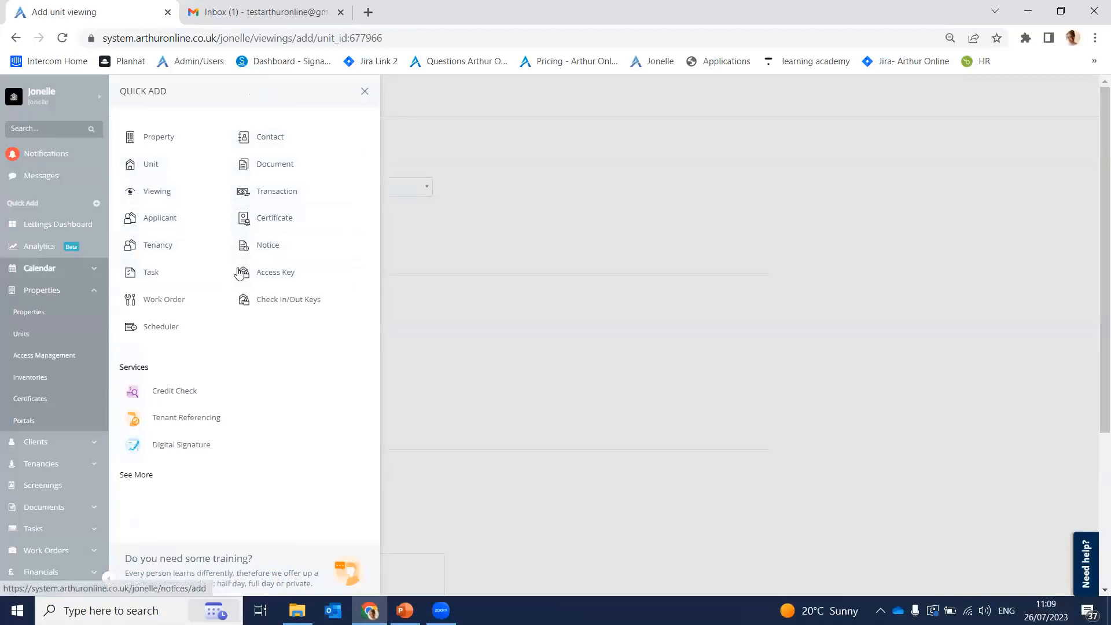
middle_click(194, 174)
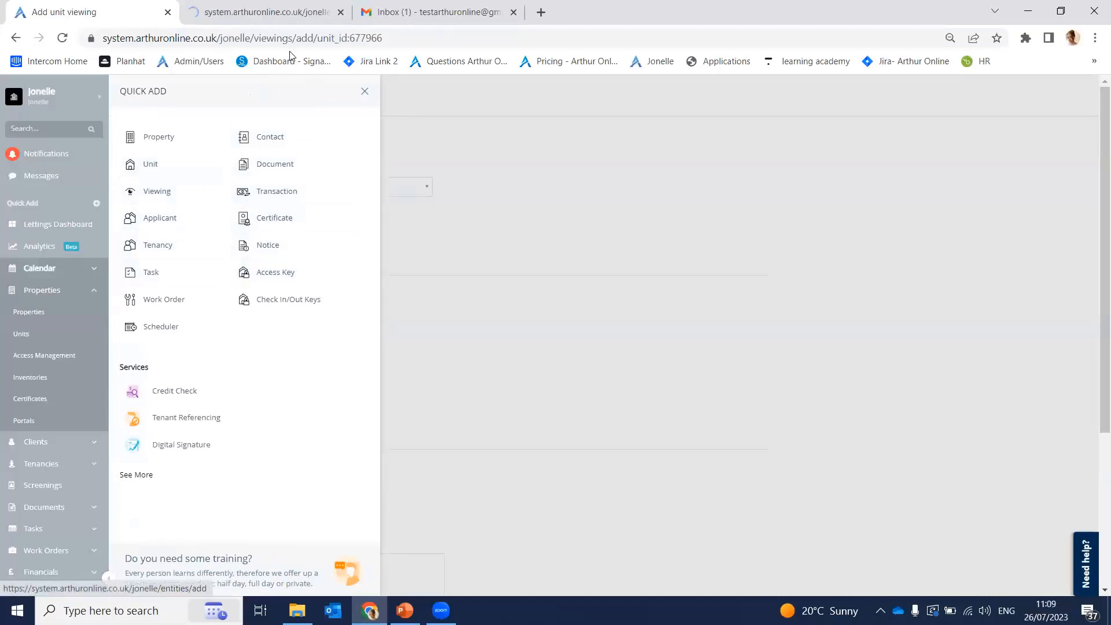
left_click(241, 21)
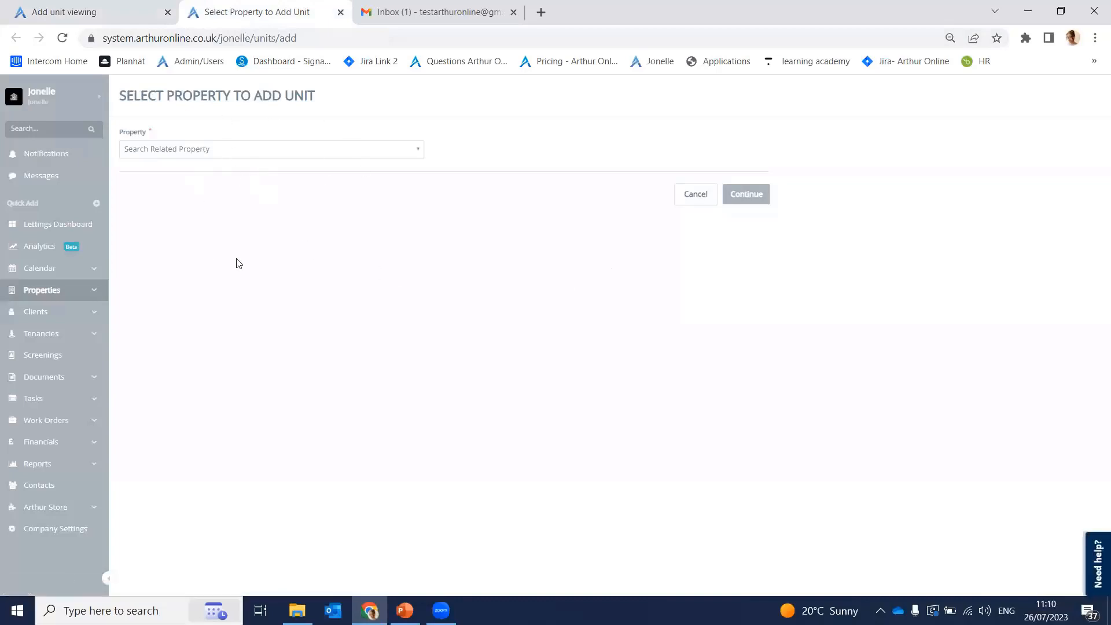
left_click(276, 150)
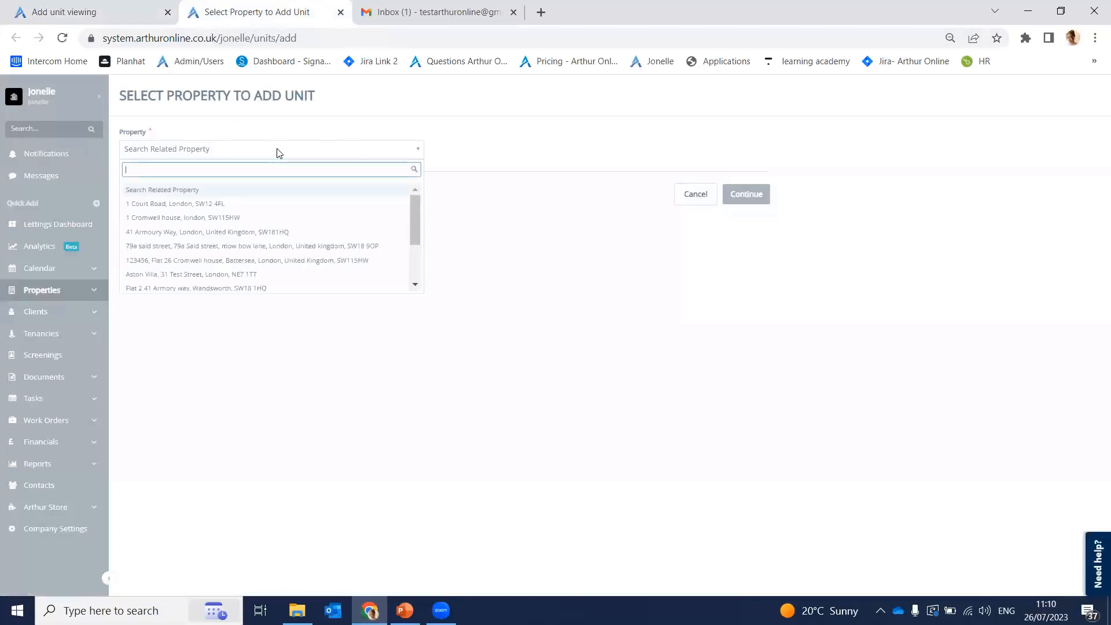
left_click(247, 223)
left_click(751, 194)
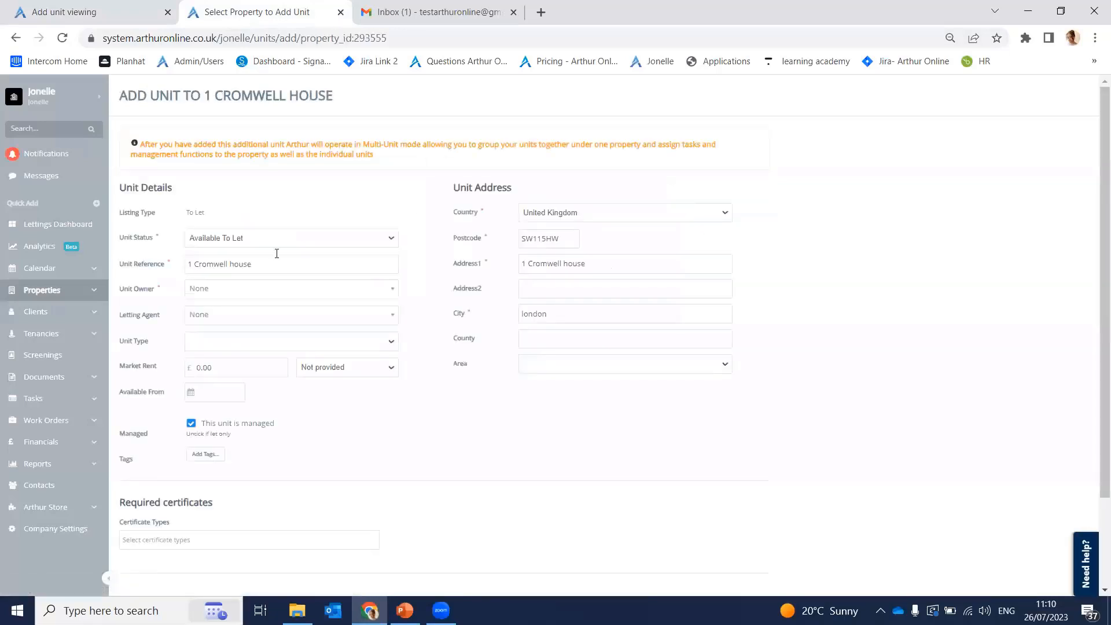
scroll(404, 313, "down", 2)
scroll(114, 314, "up", 2)
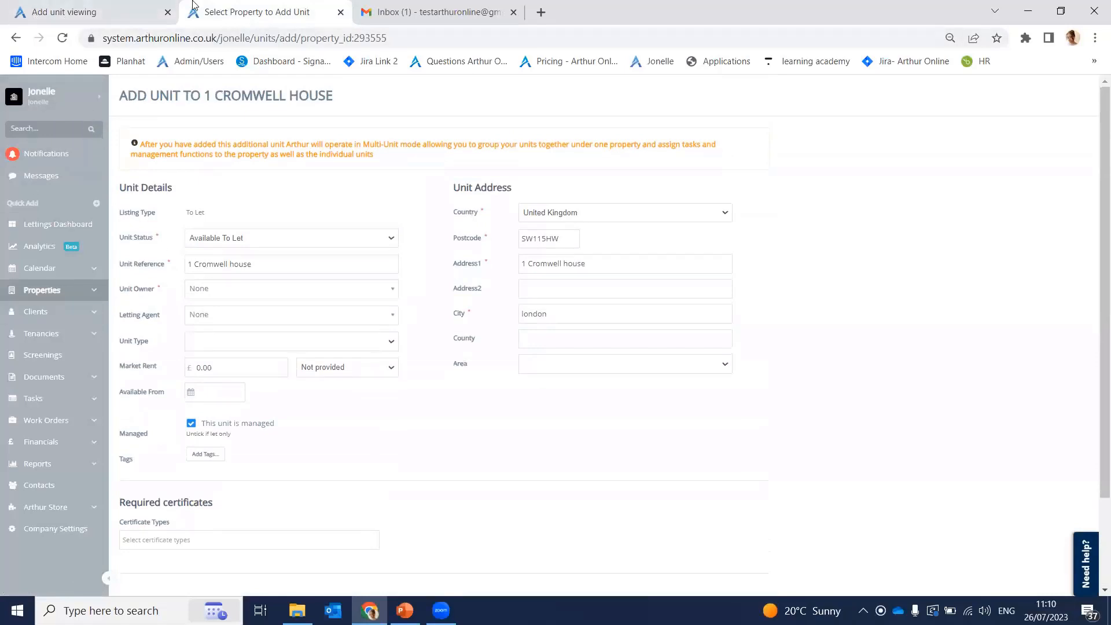
left_click(152, 8)
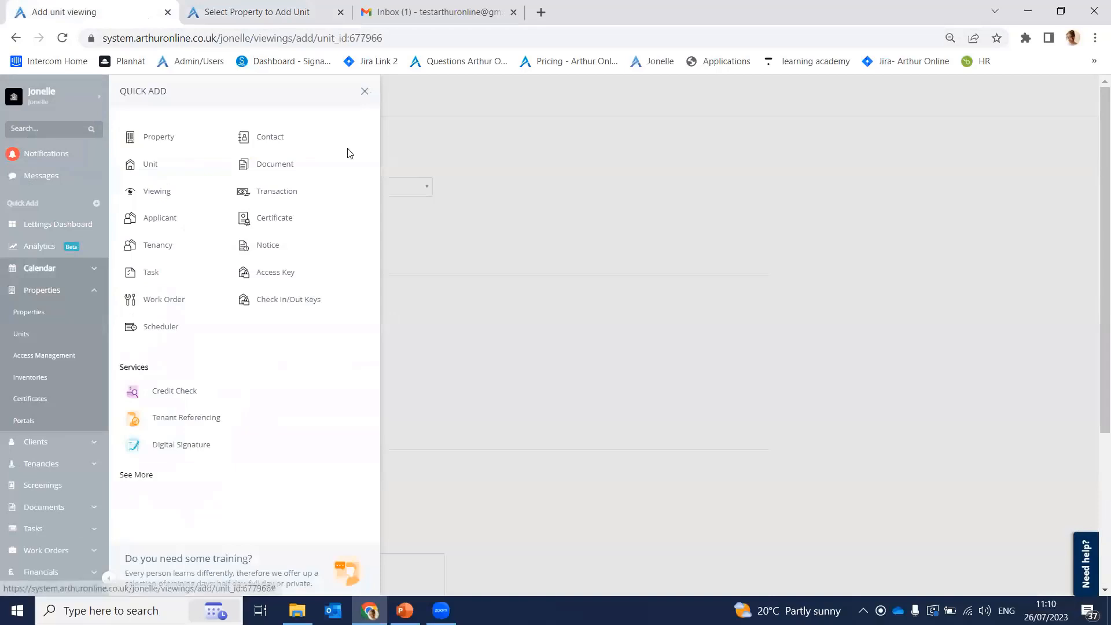
left_click(365, 91)
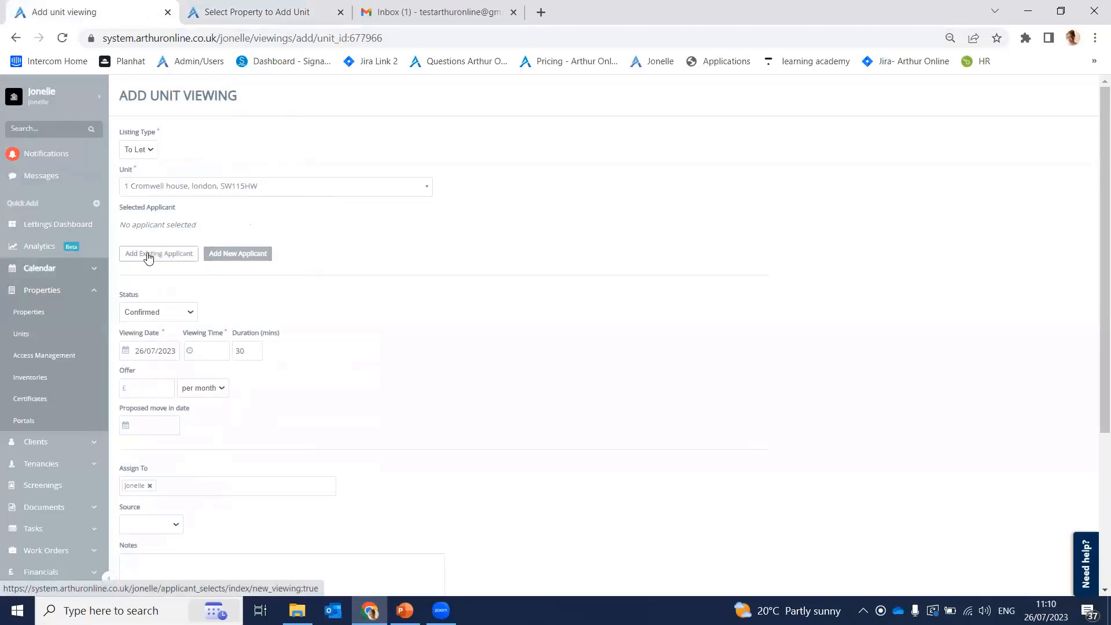
left_click(171, 257)
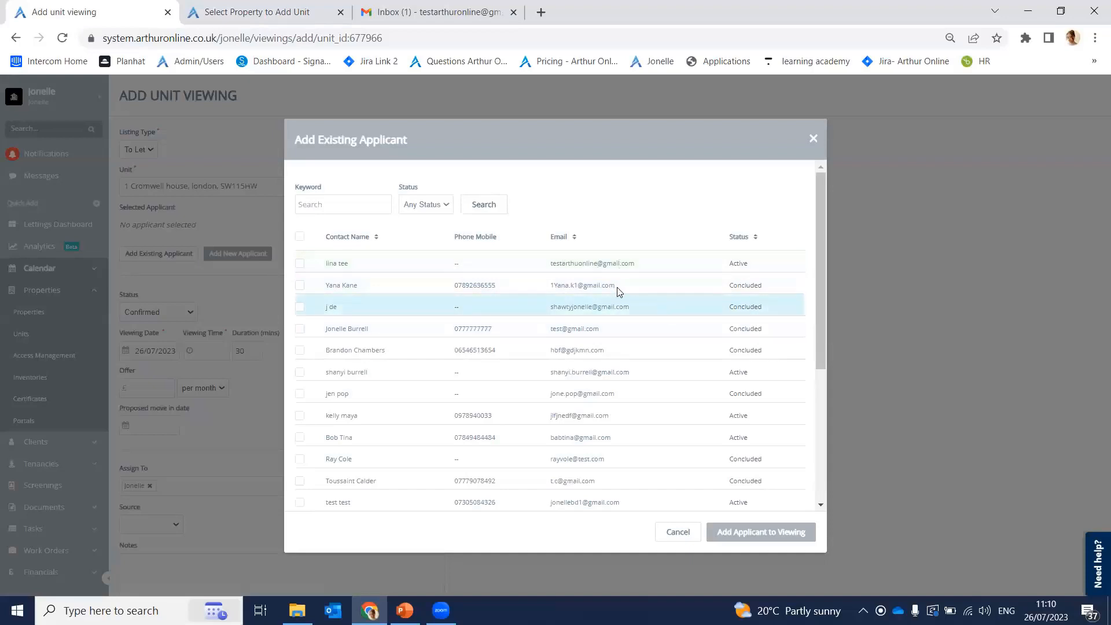
left_click(356, 204)
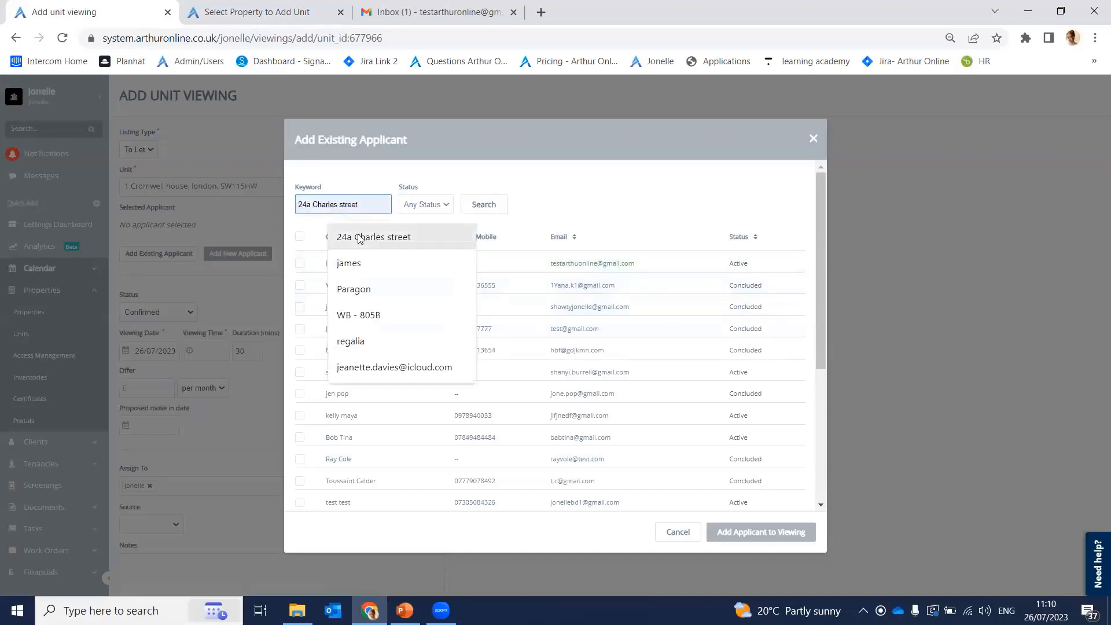
type("jonel")
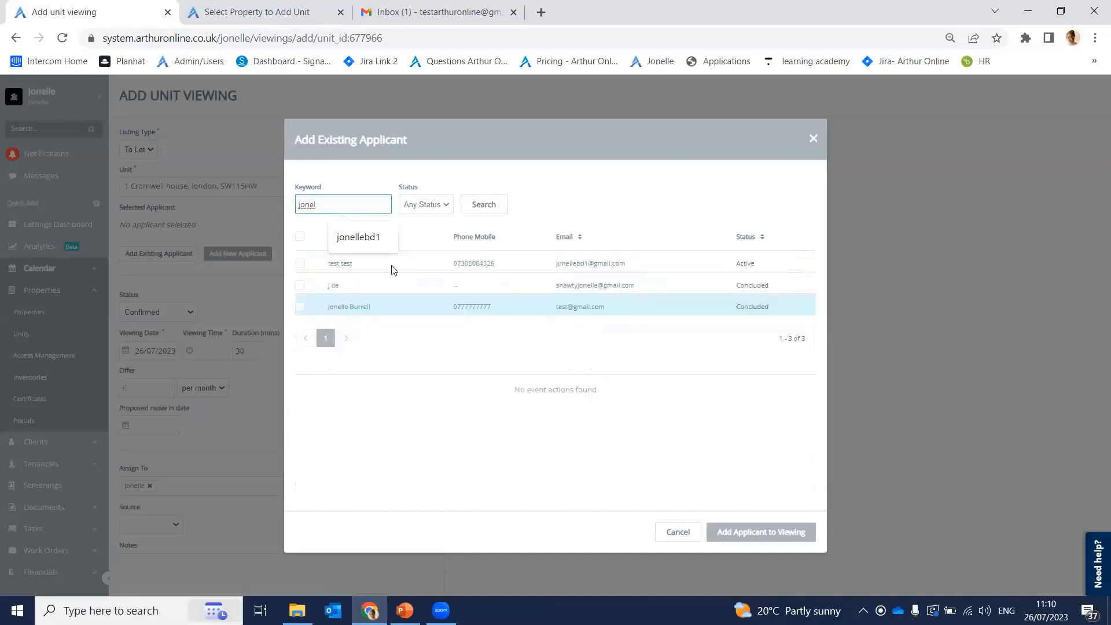
left_click(325, 203)
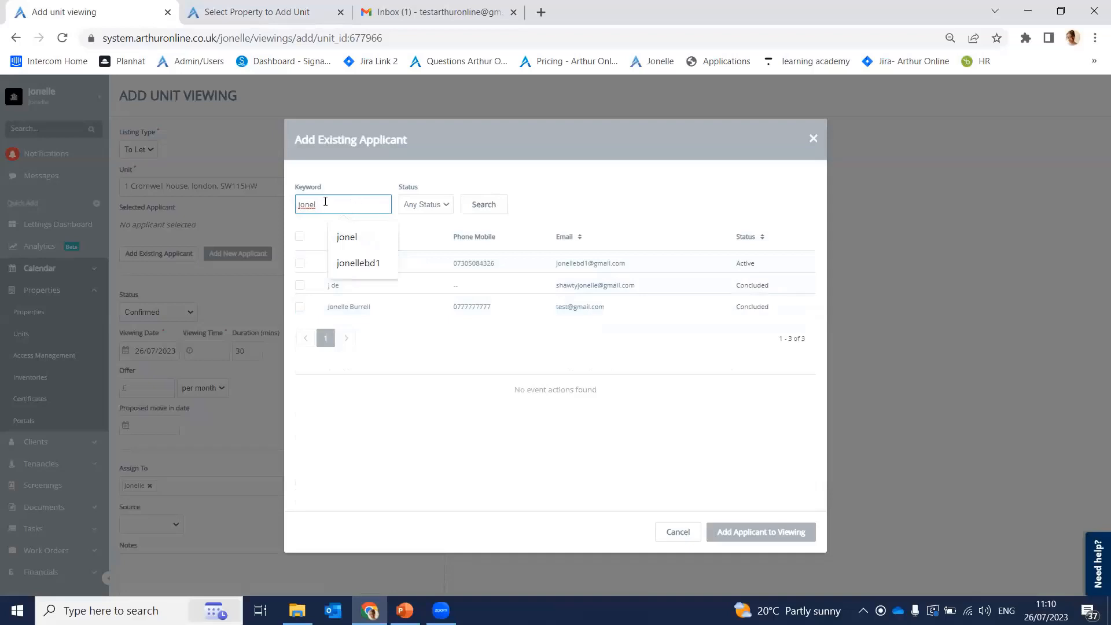
key("BackSpace")
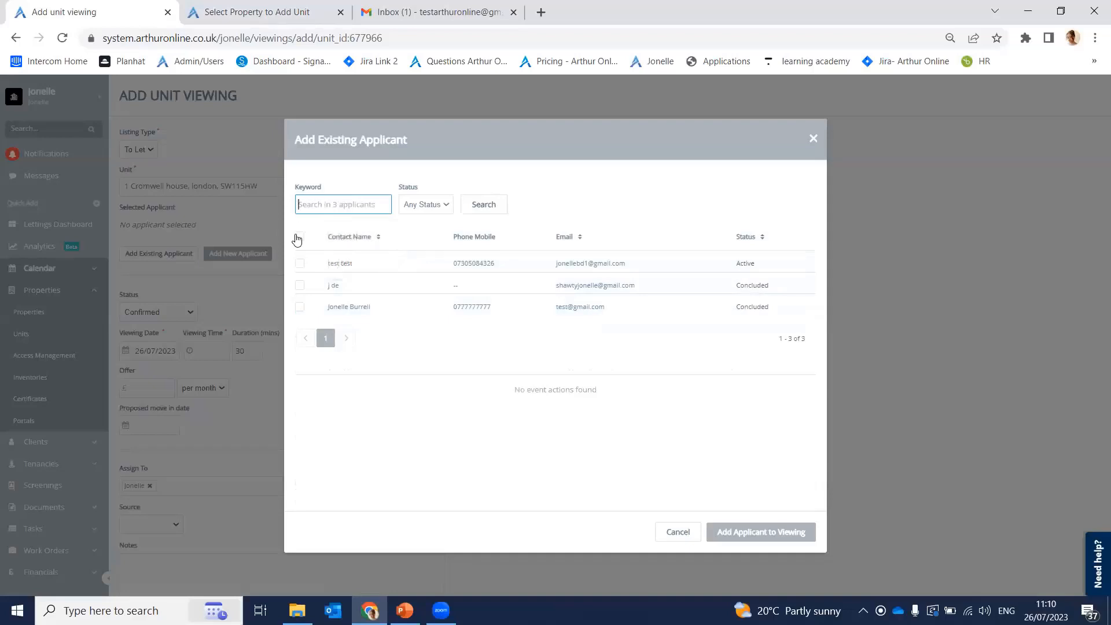
type("lin")
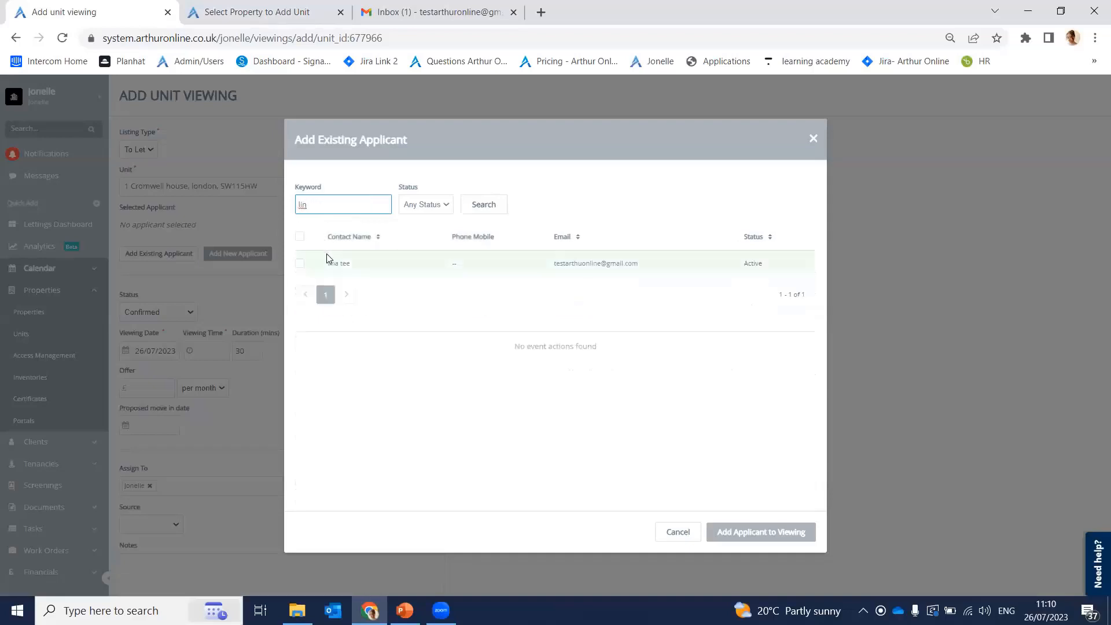
left_click(299, 263)
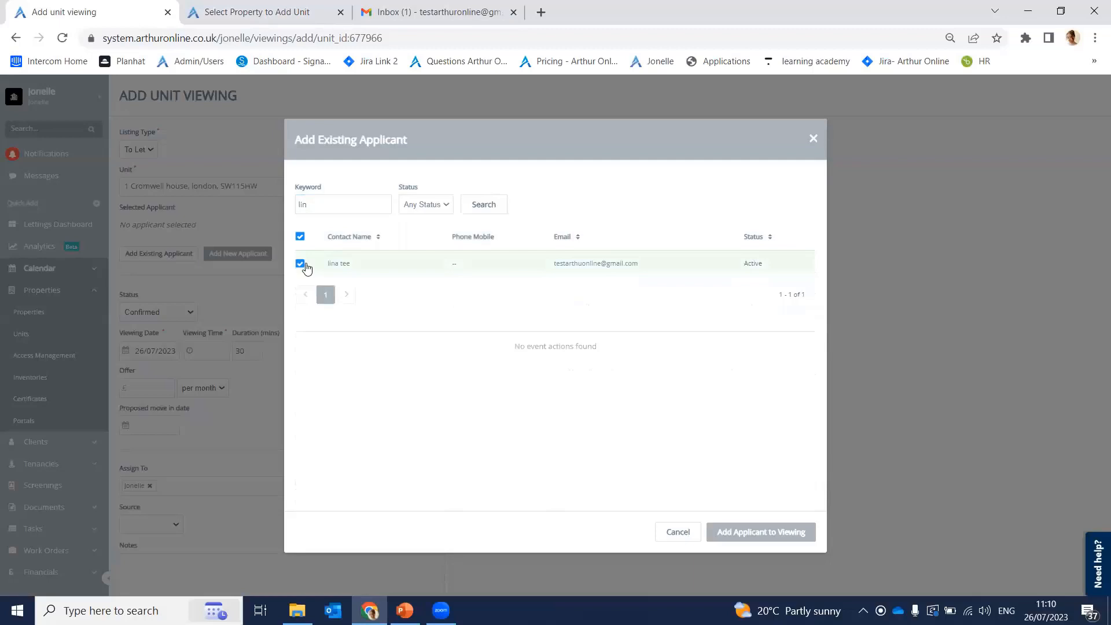
left_click(746, 523)
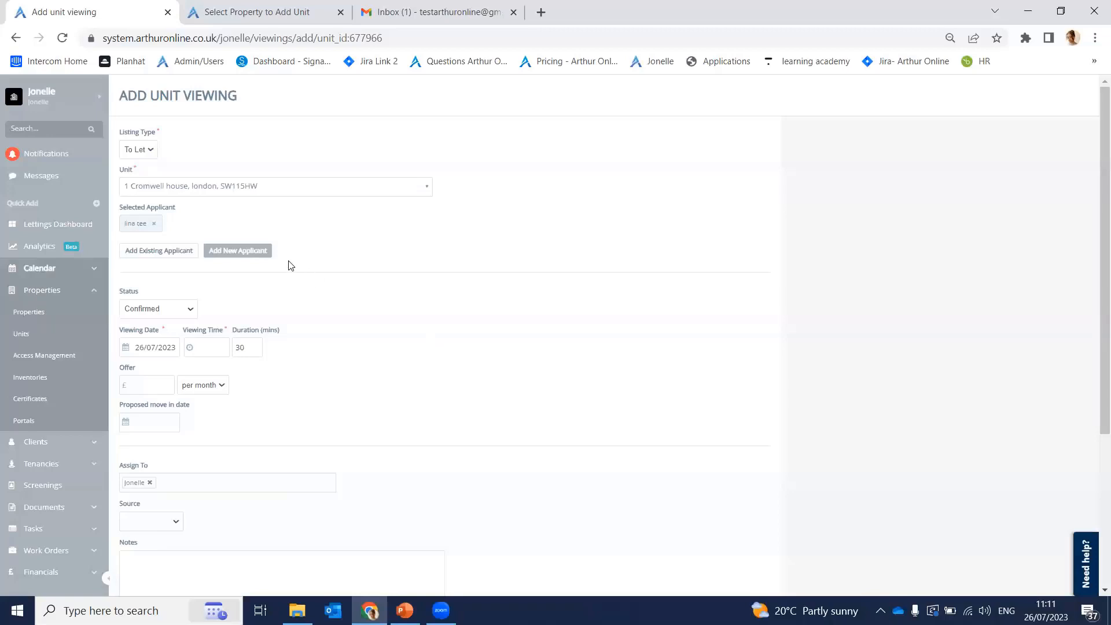
left_click(257, 254)
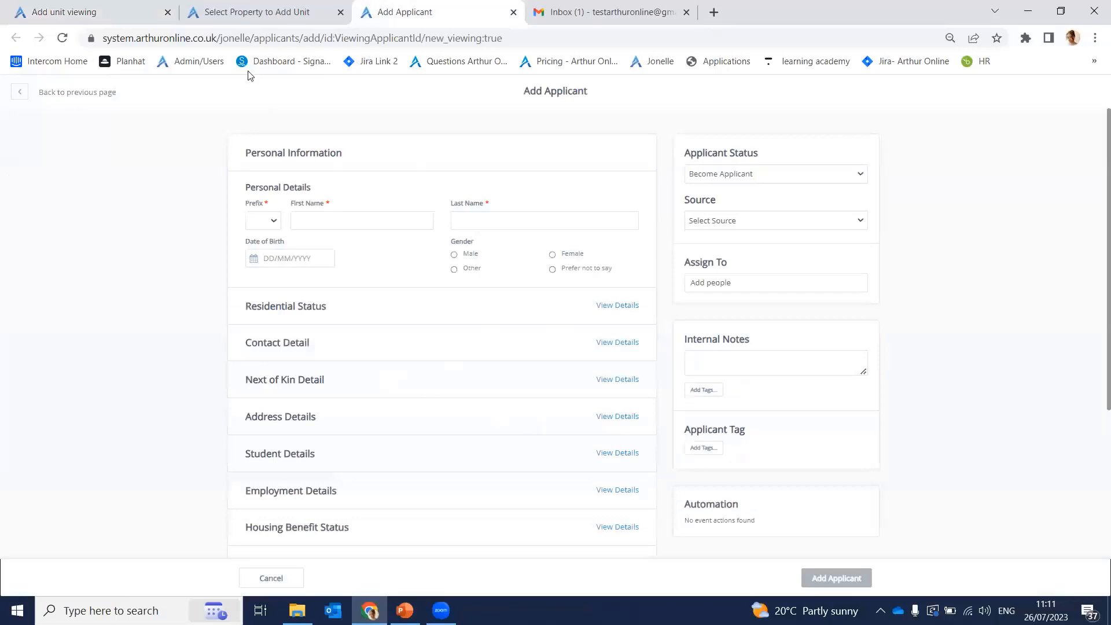
left_click(219, 11)
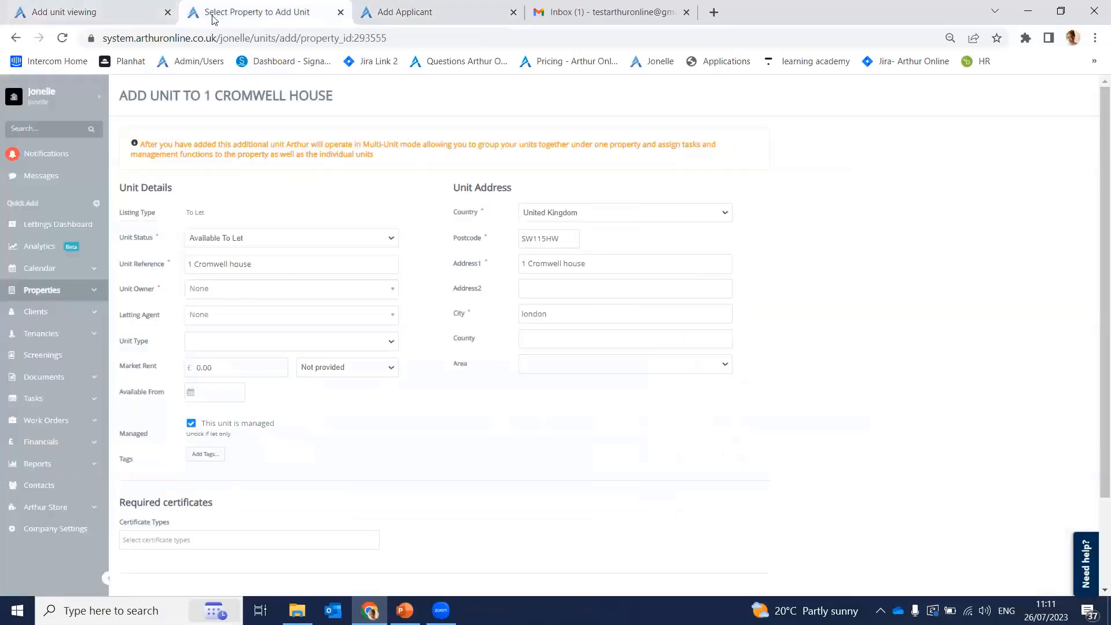
left_click(64, 12)
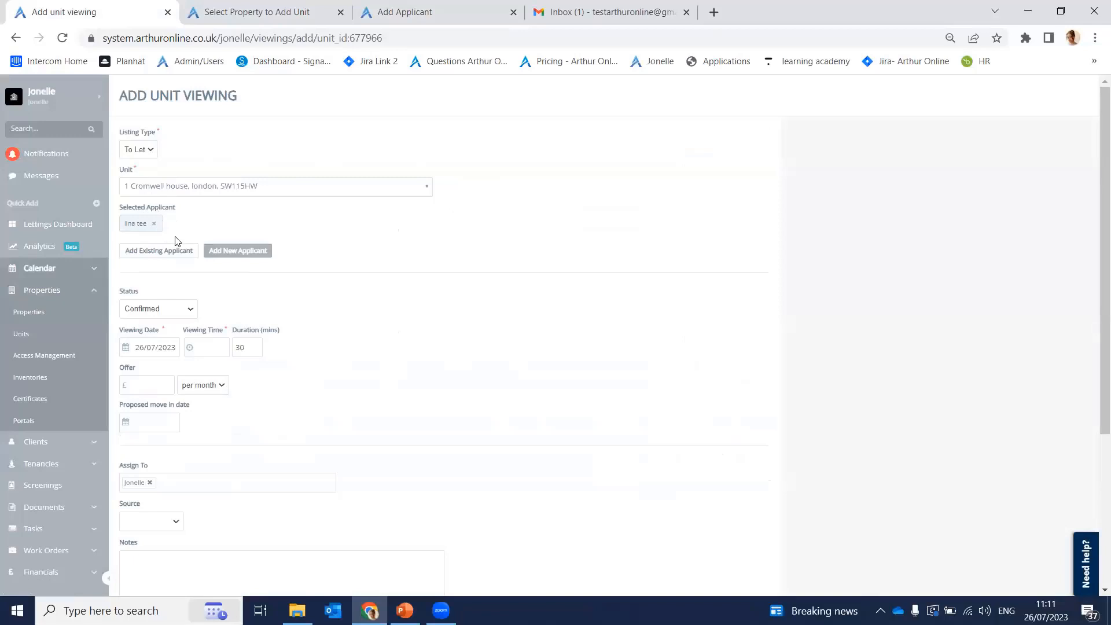
Step: Set the viewing date to 26/07/2023 and the viewing time to 15:50
scroll(191, 263, "down", 3)
scroll(191, 264, "up", 1)
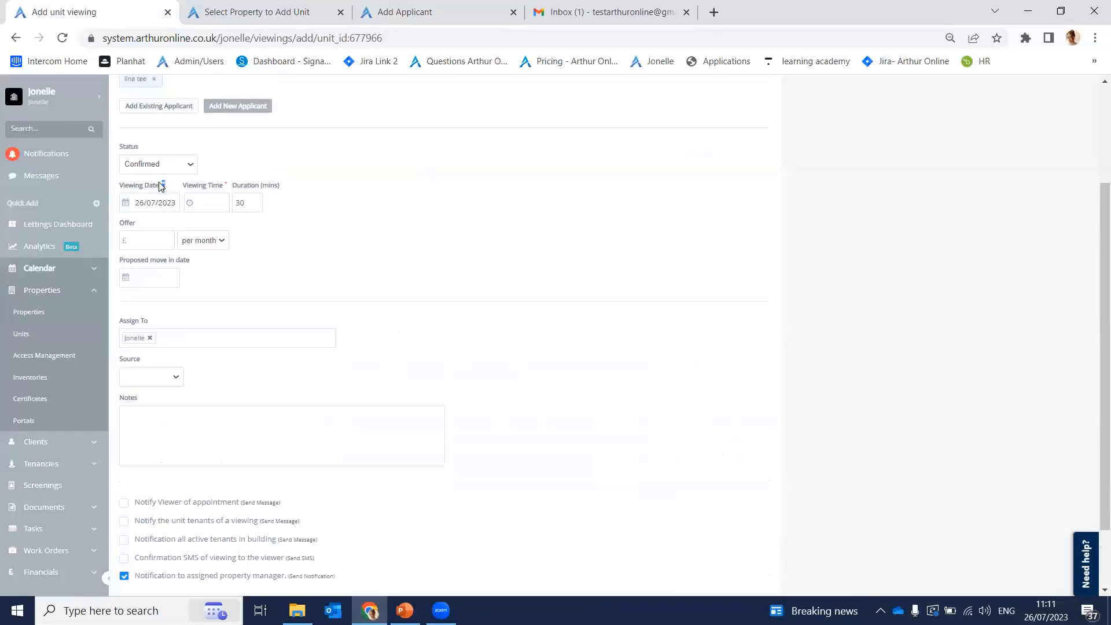
left_click_drag(161, 186, 165, 192)
left_click(165, 195)
left_click(127, 205)
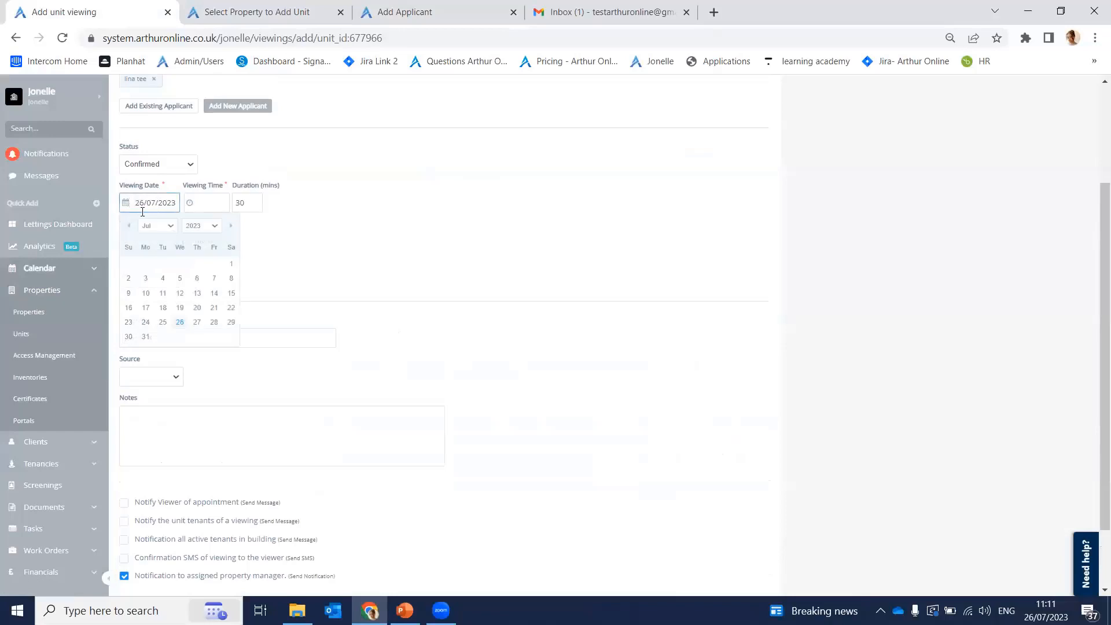
left_click(180, 322)
left_click(203, 202)
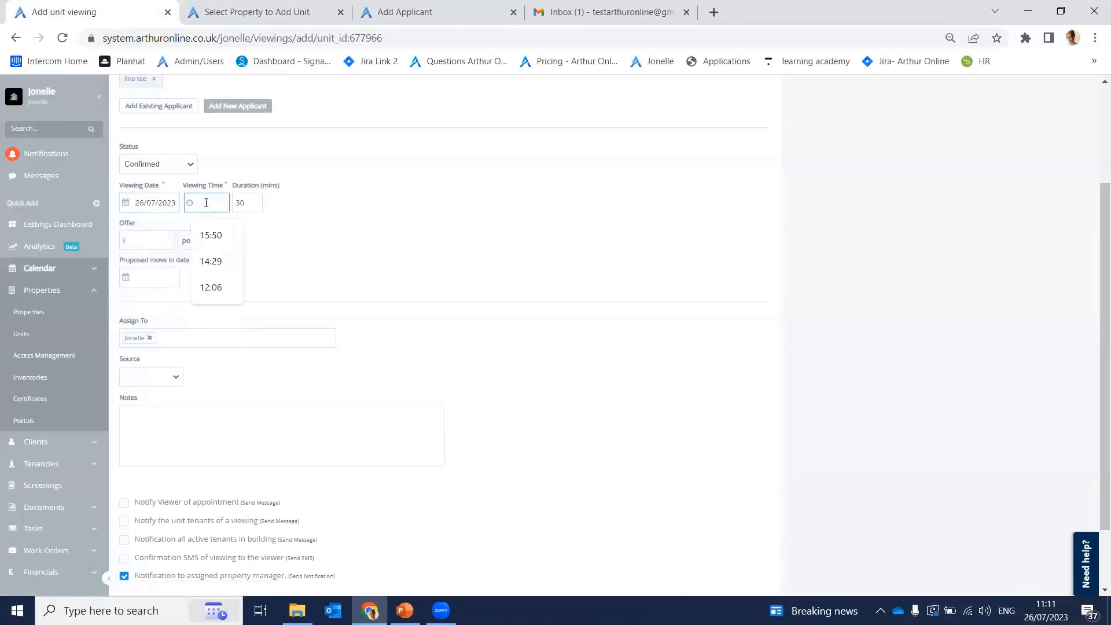
left_click(210, 235)
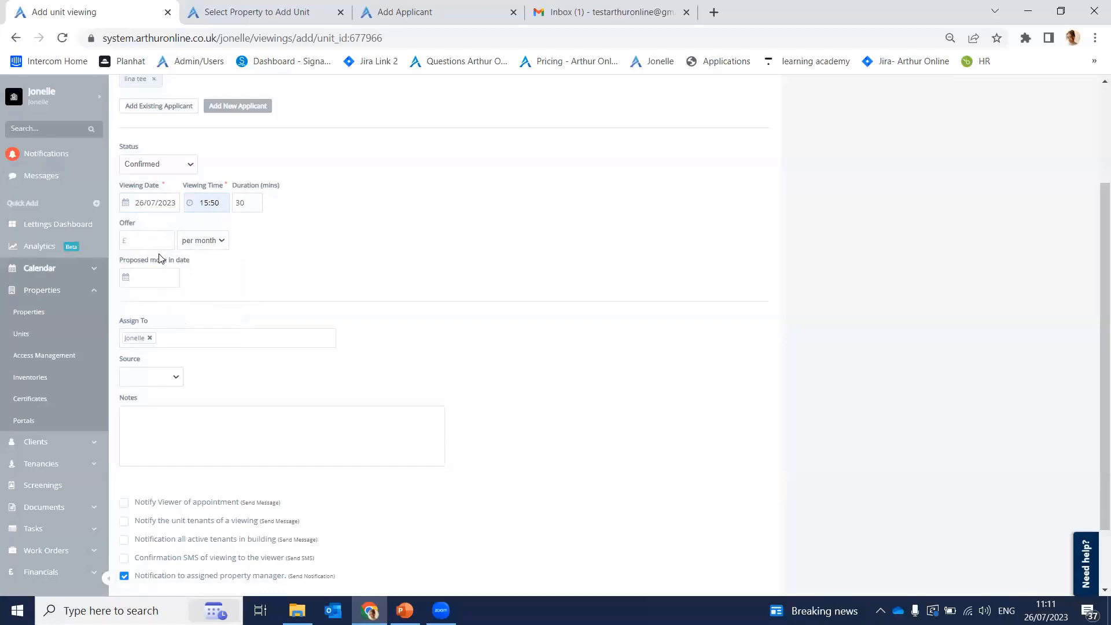
Step: Open the offer amount suggestions and dismiss them without entering an offer
left_click_drag(124, 242, 129, 230)
left_click(143, 237)
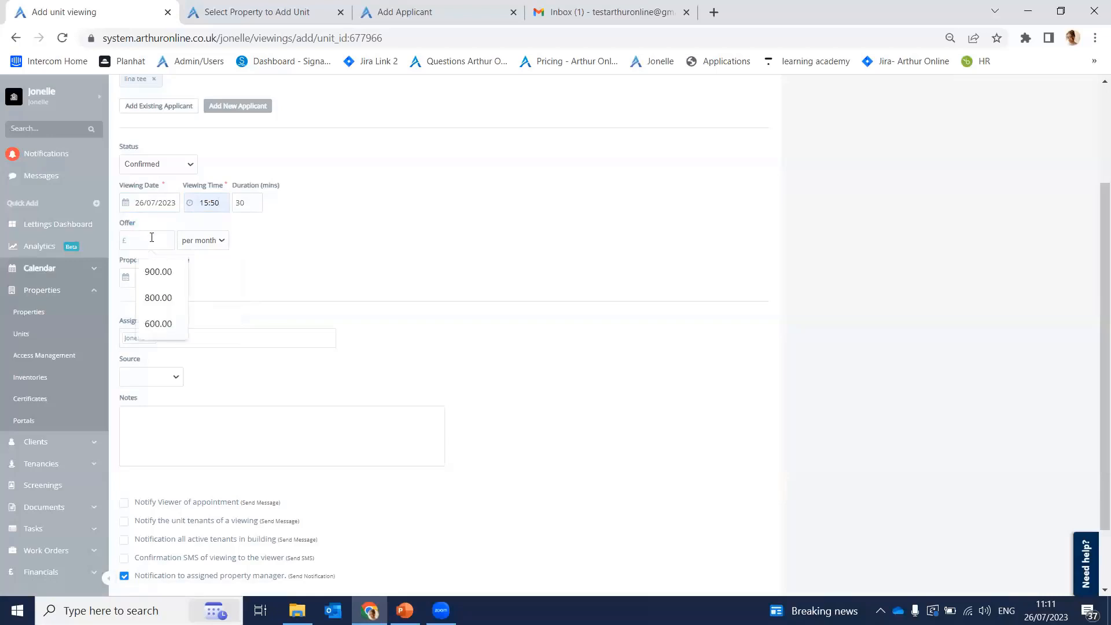
left_click(226, 266)
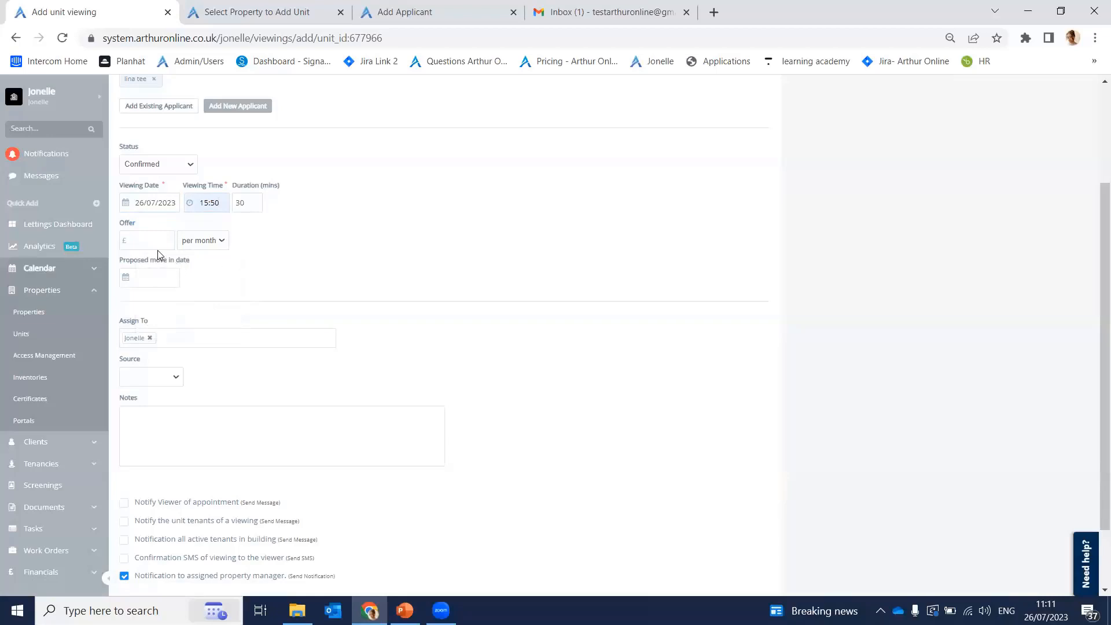
left_click_drag(163, 182, 166, 183)
left_click(166, 185)
scroll(179, 285, "down", 1)
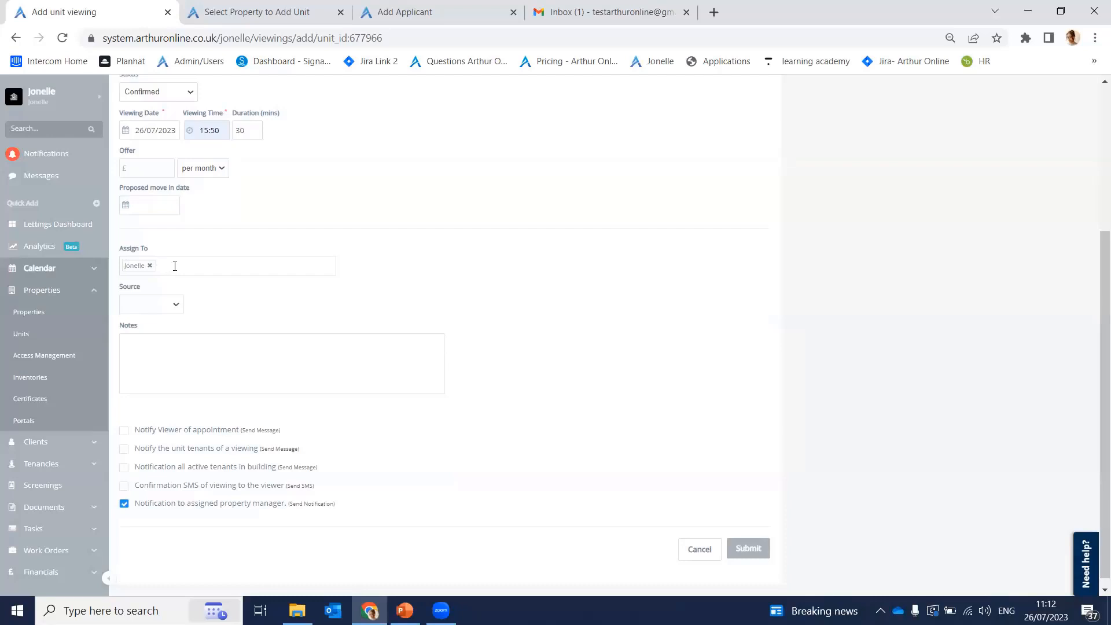
left_click(174, 266)
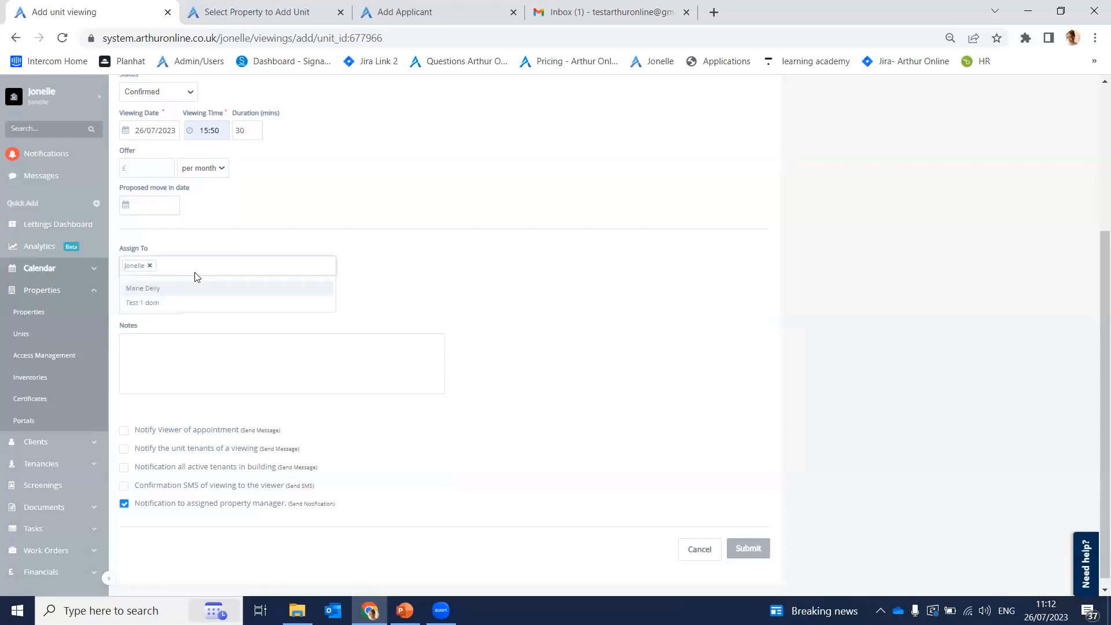
left_click(150, 266)
left_click(149, 267)
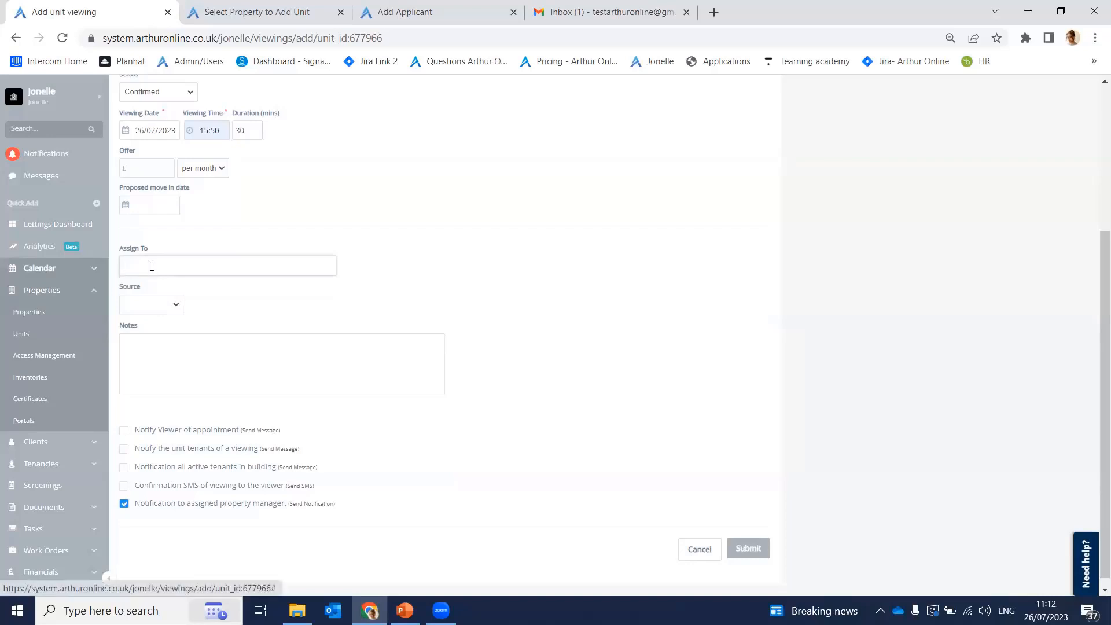
type("jonel")
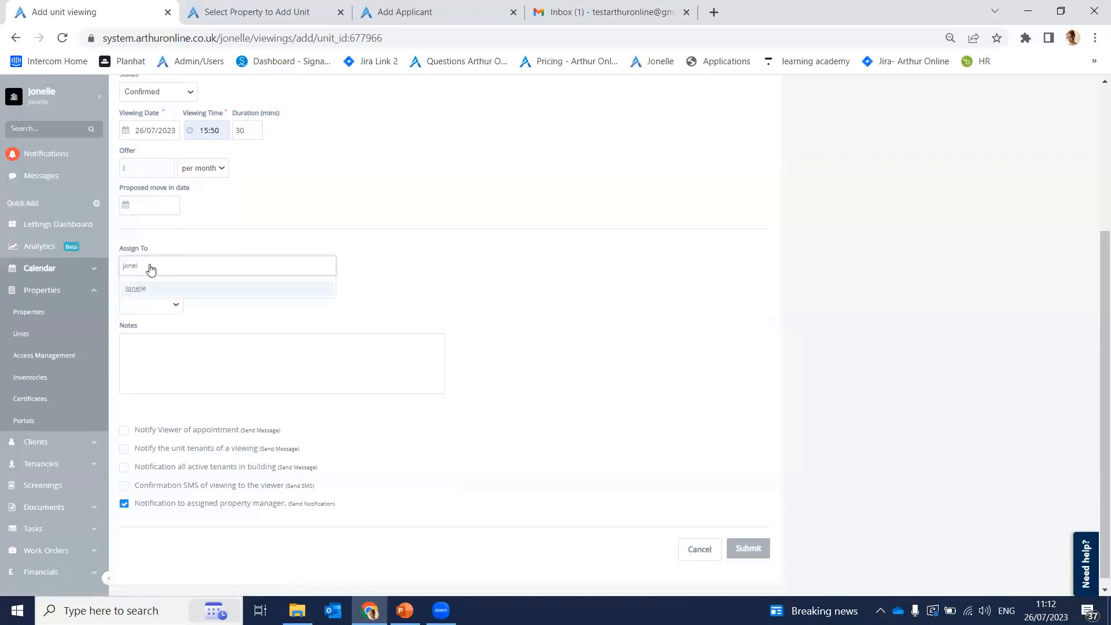
key("Return")
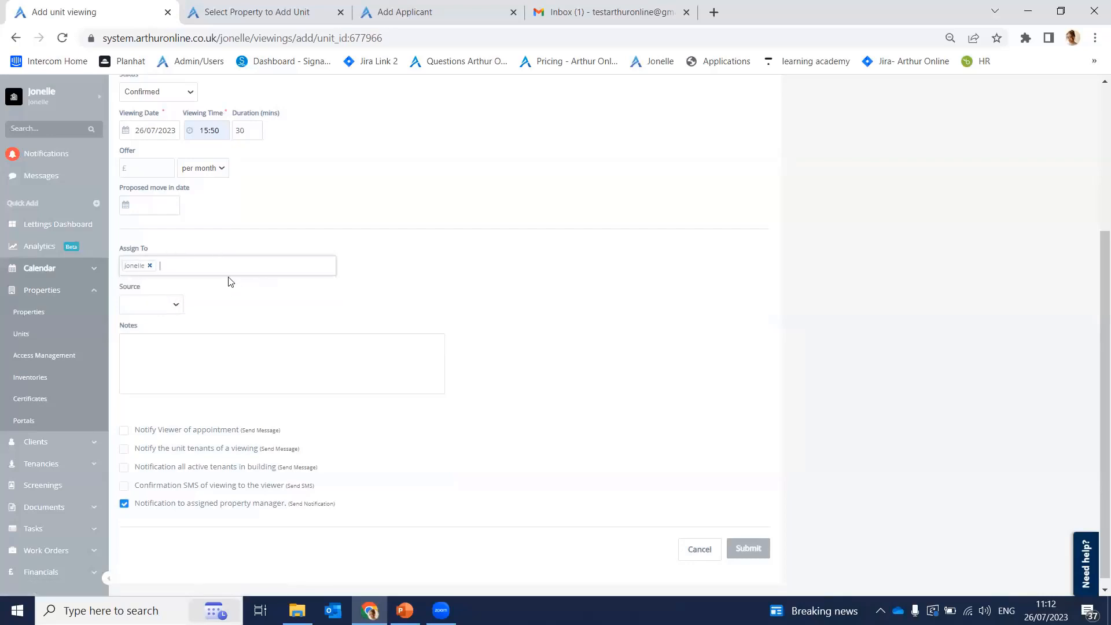
scroll(225, 272, "down", 1)
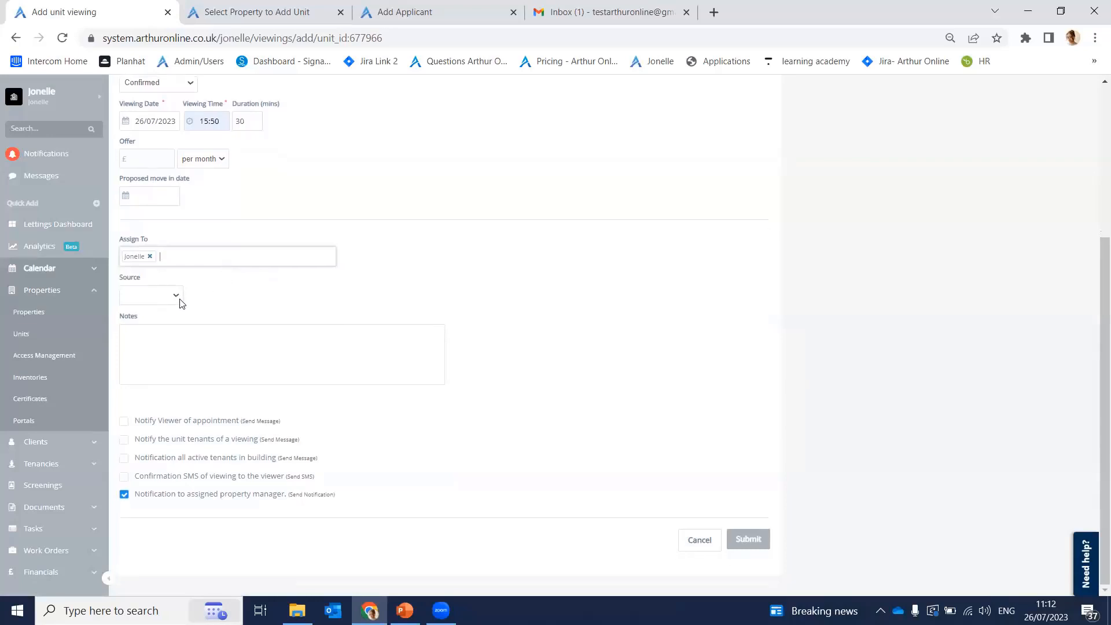
Step: Look through the existing viewing sources without choosing one
left_click(135, 296)
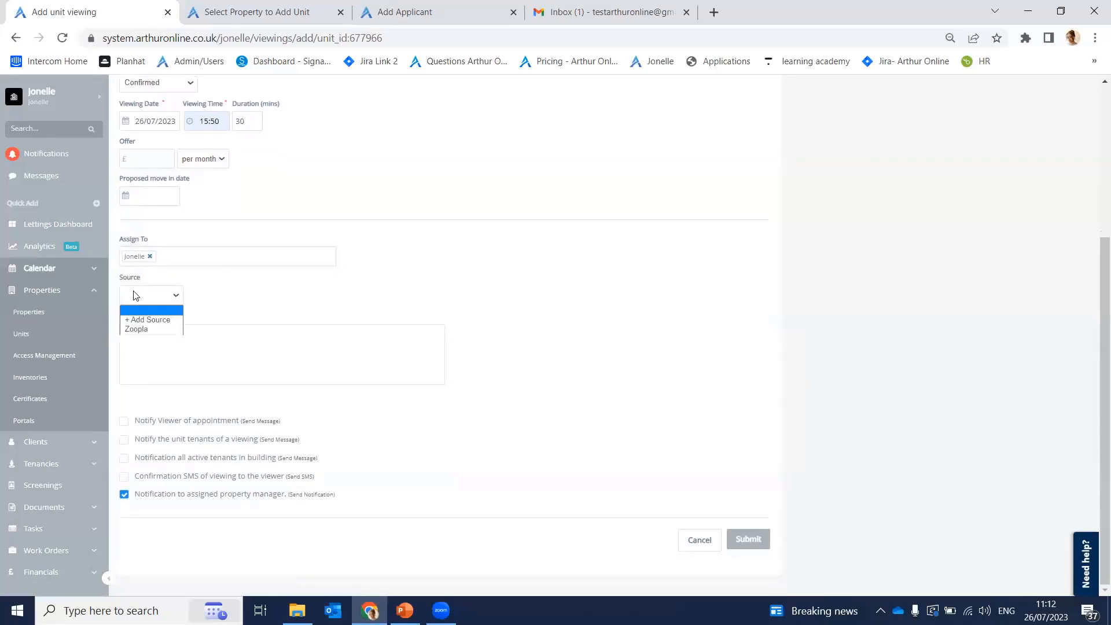
left_click(219, 304)
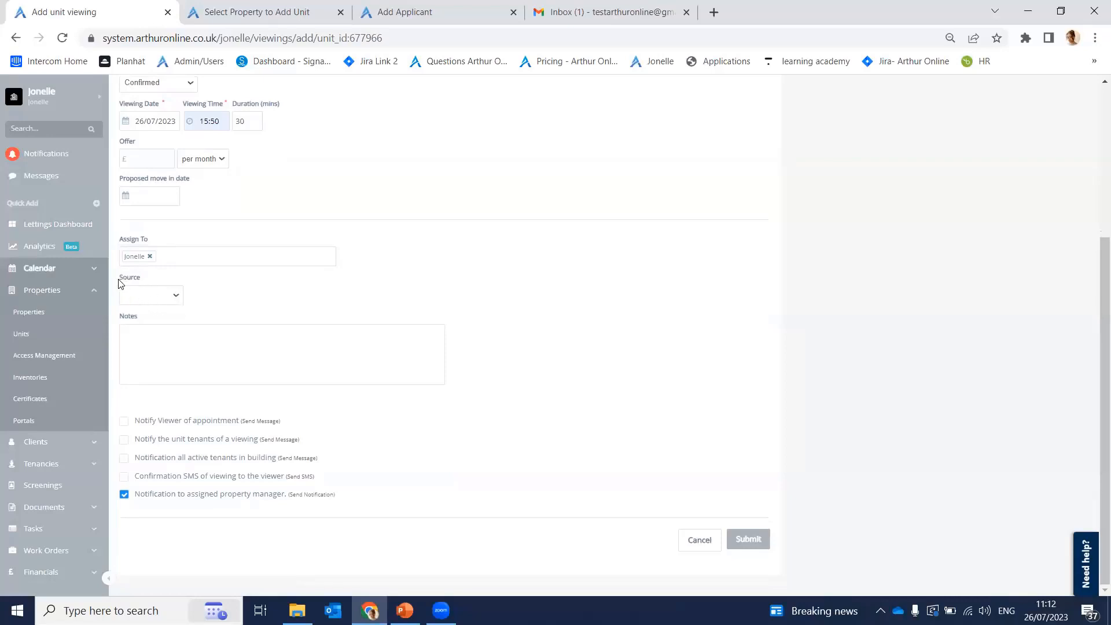
left_click_drag(118, 279, 142, 286)
left_click(223, 301)
Step: Add a new source named 'right move' and keep it as the viewing's source
left_click(138, 295)
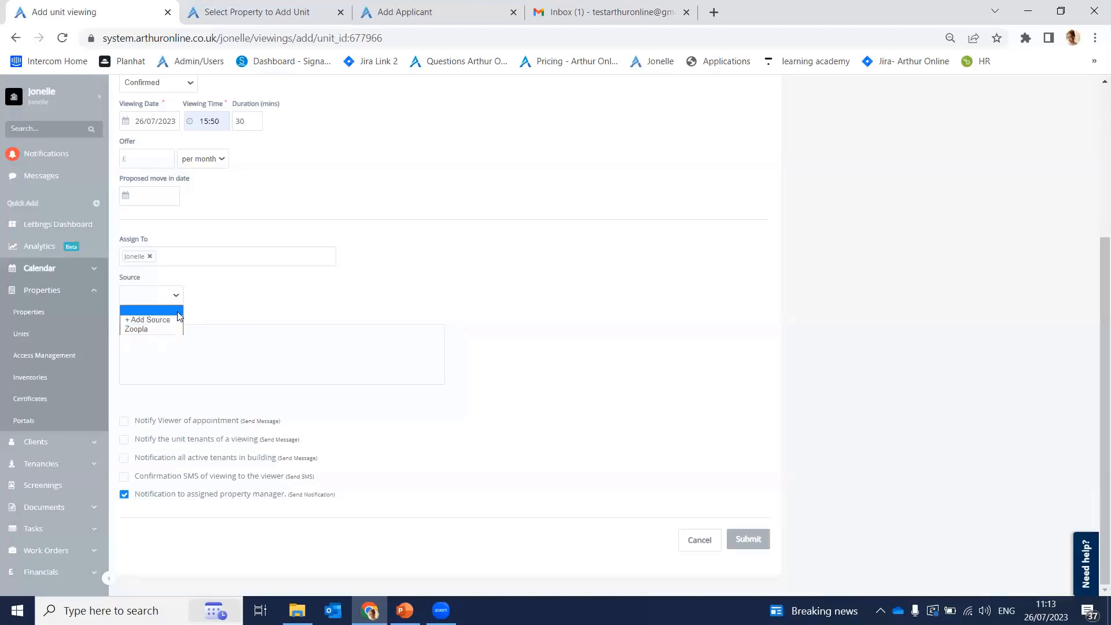
left_click(149, 319)
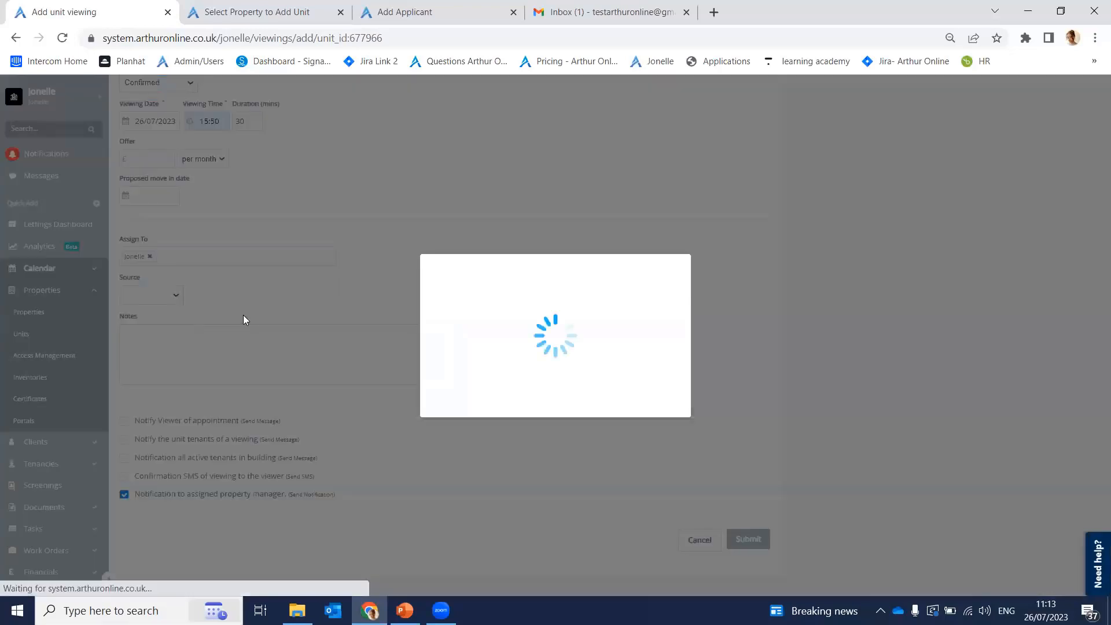
left_click(501, 333)
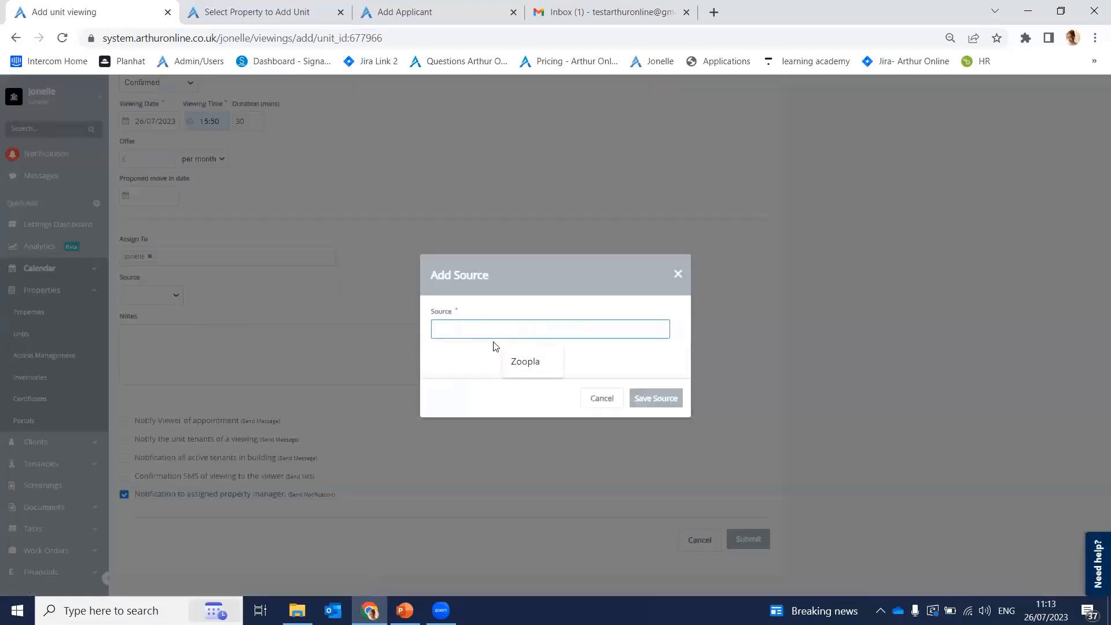
type("right move")
key("Return")
left_click(135, 295)
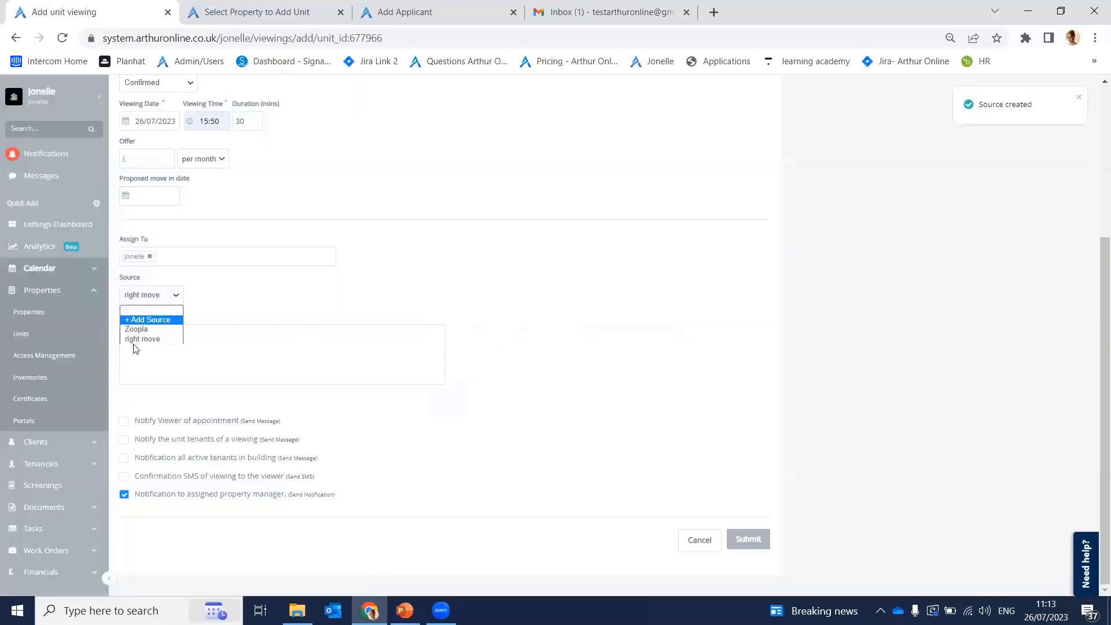
left_click(283, 301)
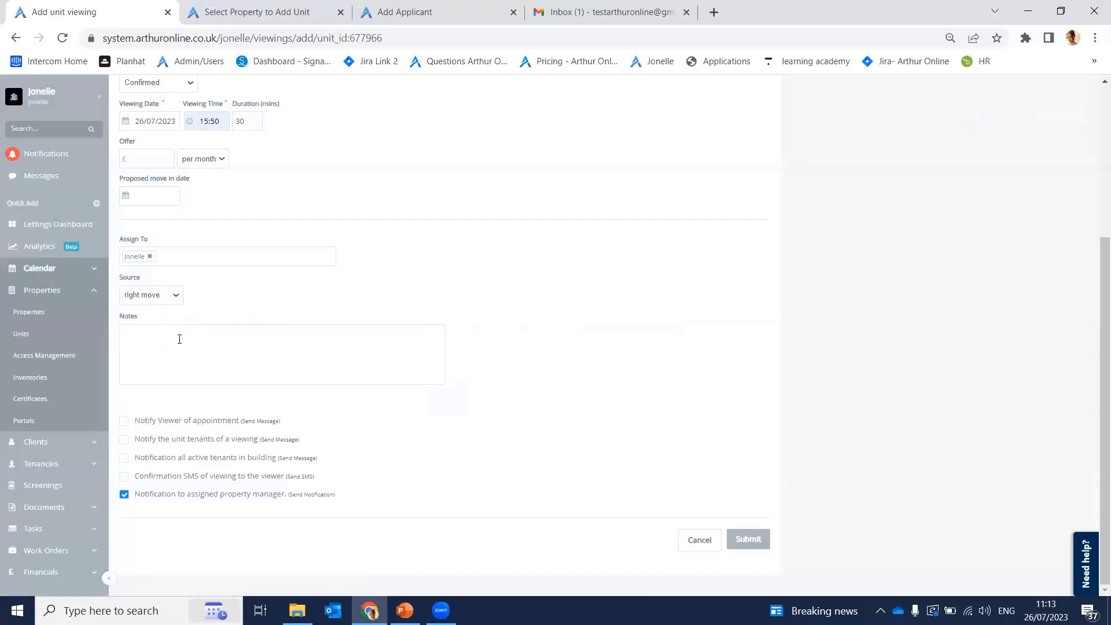
Step: Start a note on the viewing and bring up the Notify Viewer of appointment preview
left_click(217, 350)
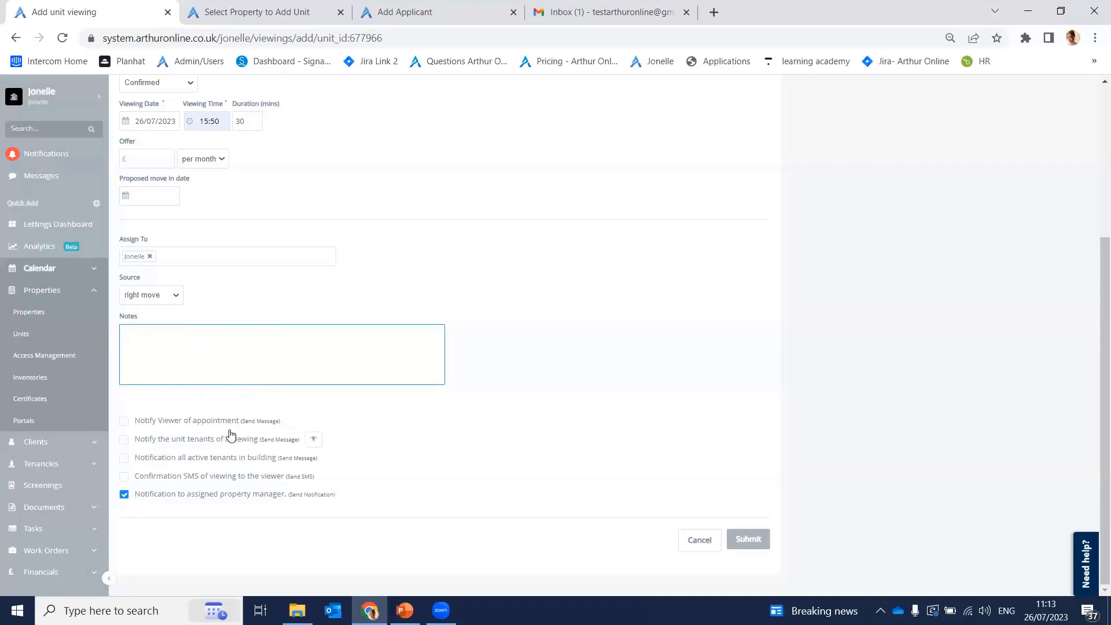
mouse_move(289, 422)
mouse_move(246, 421)
left_click(294, 422)
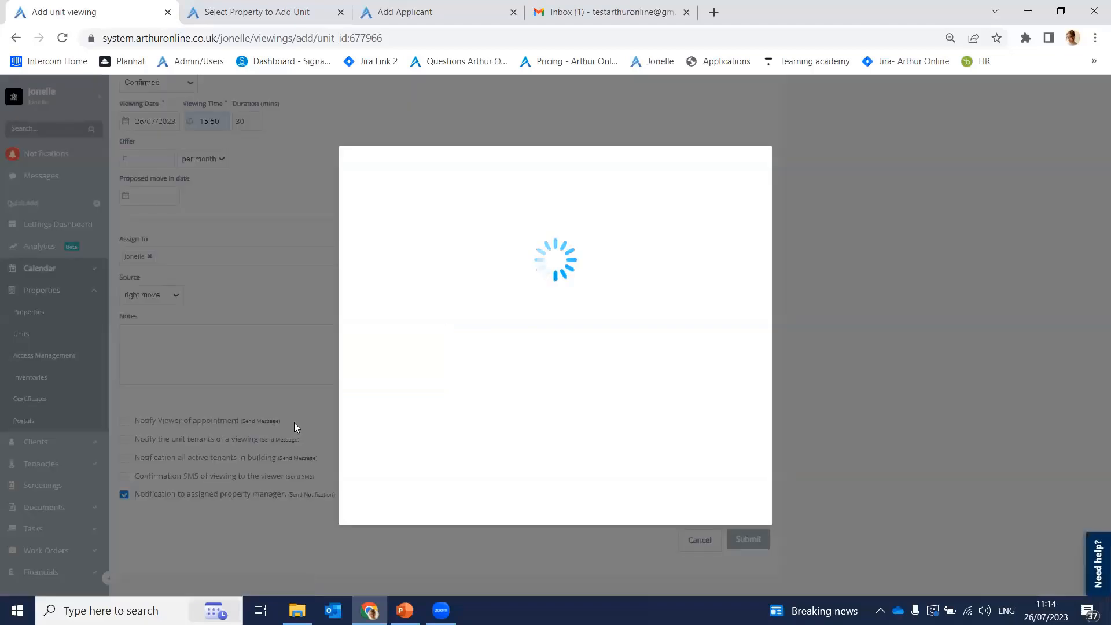
scroll(538, 409, "down", 1)
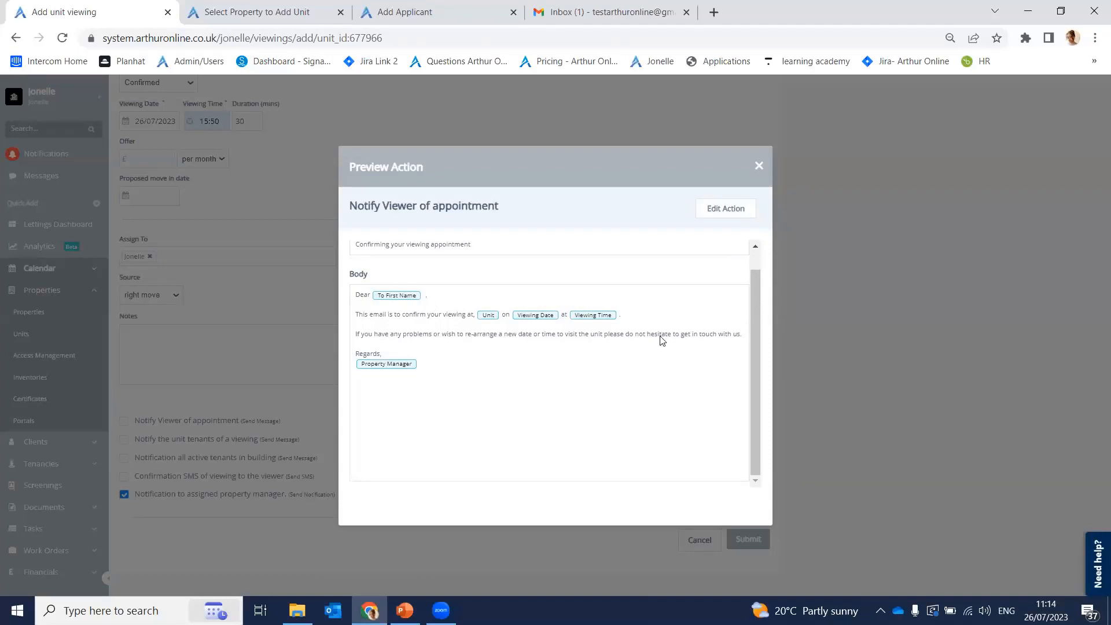
left_click(725, 209)
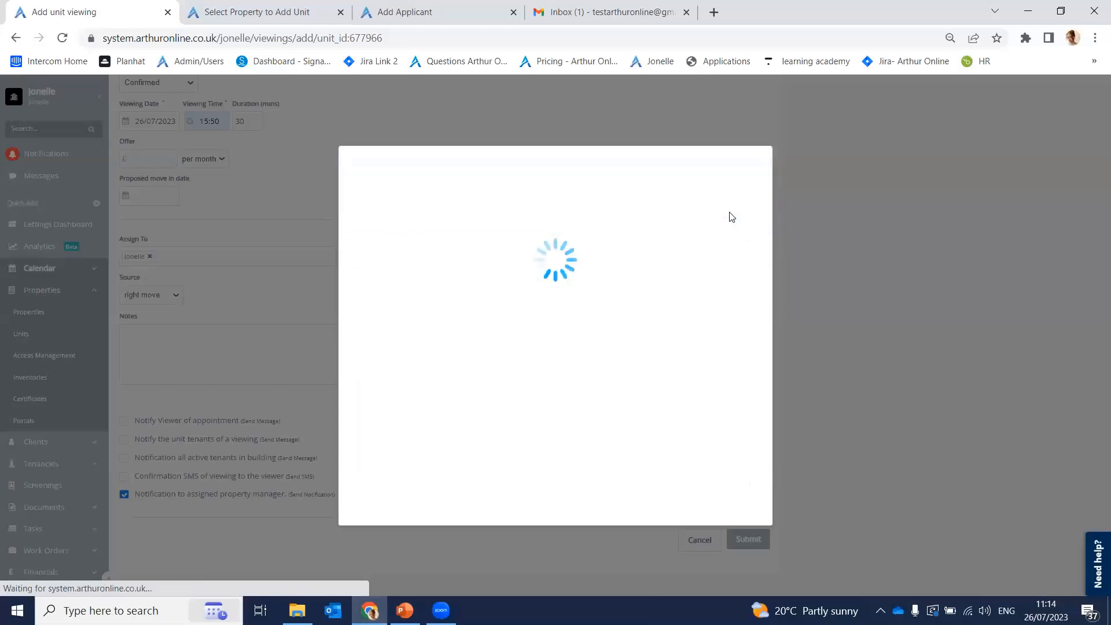
scroll(534, 362, "down", 6)
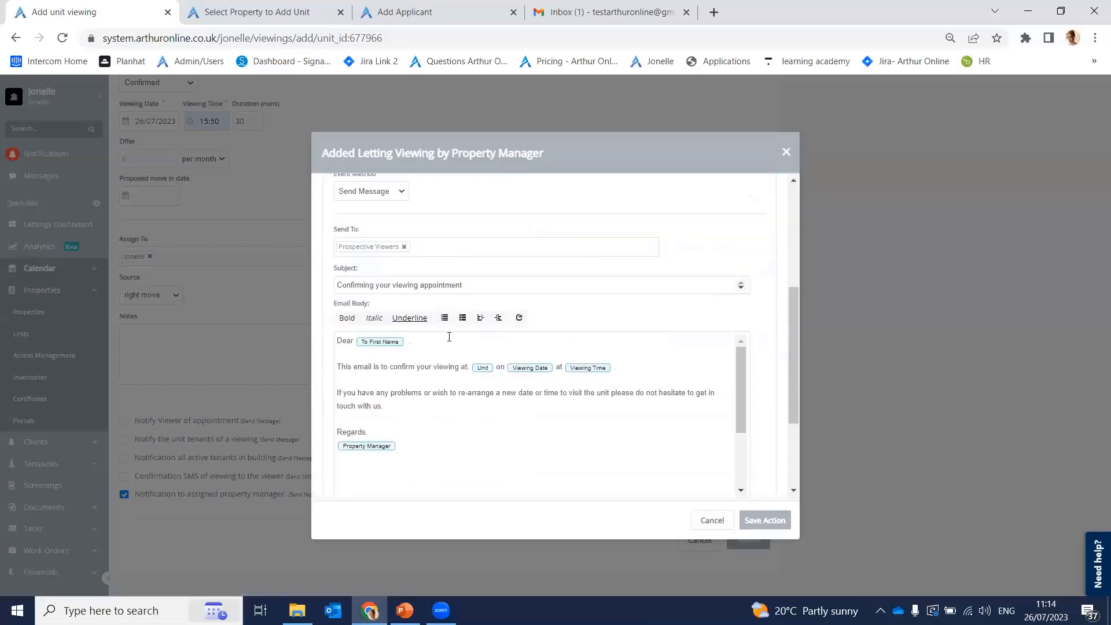
scroll(522, 364, "up", 3)
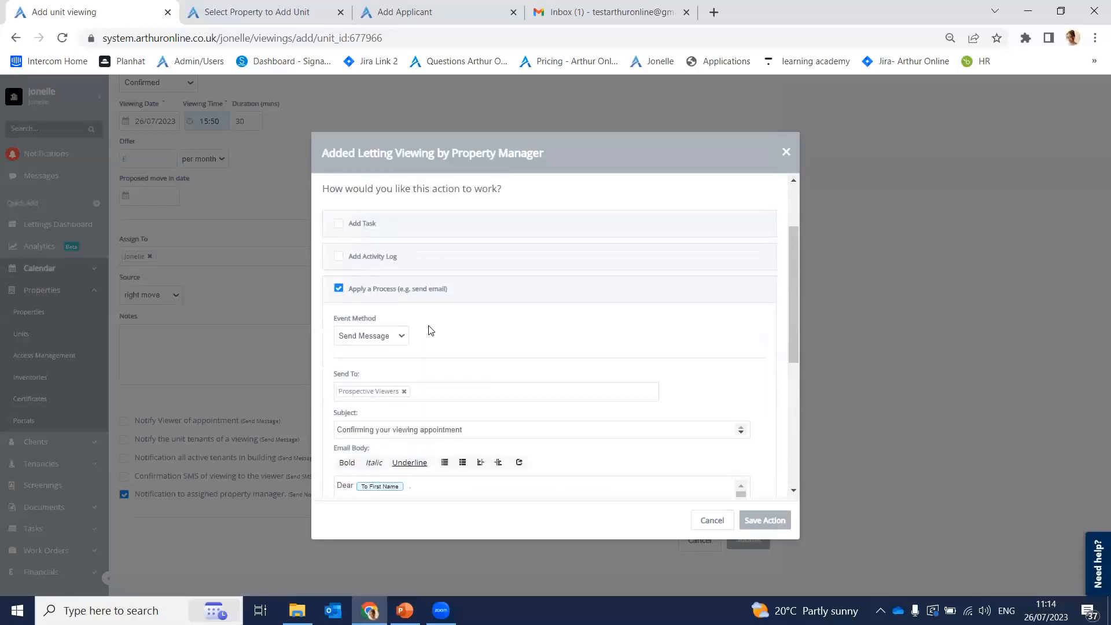
left_click(387, 338)
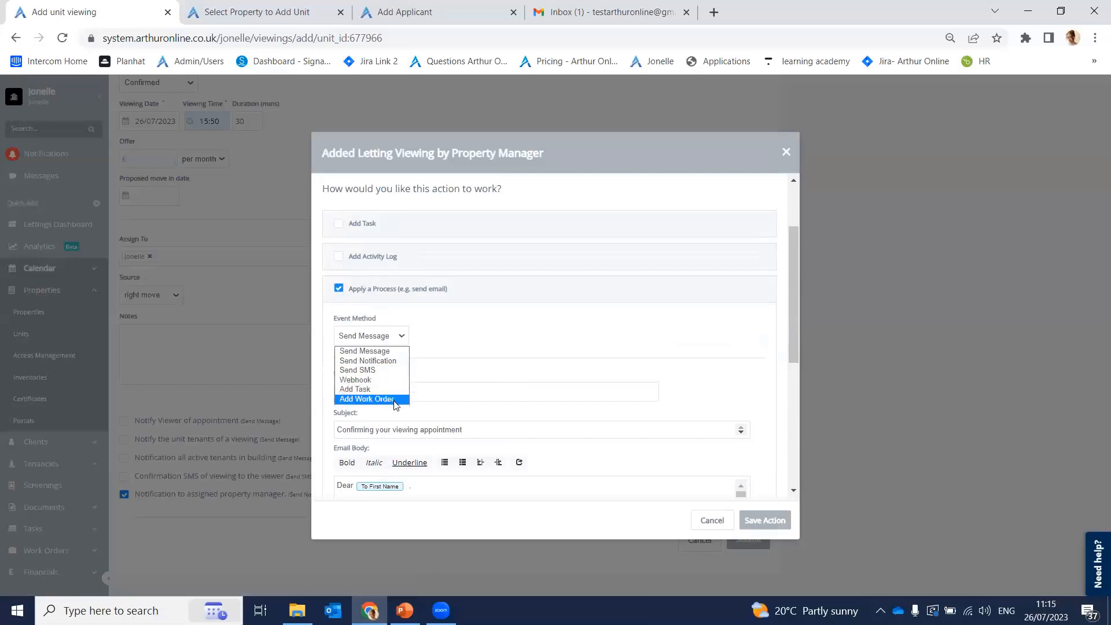
left_click(715, 521)
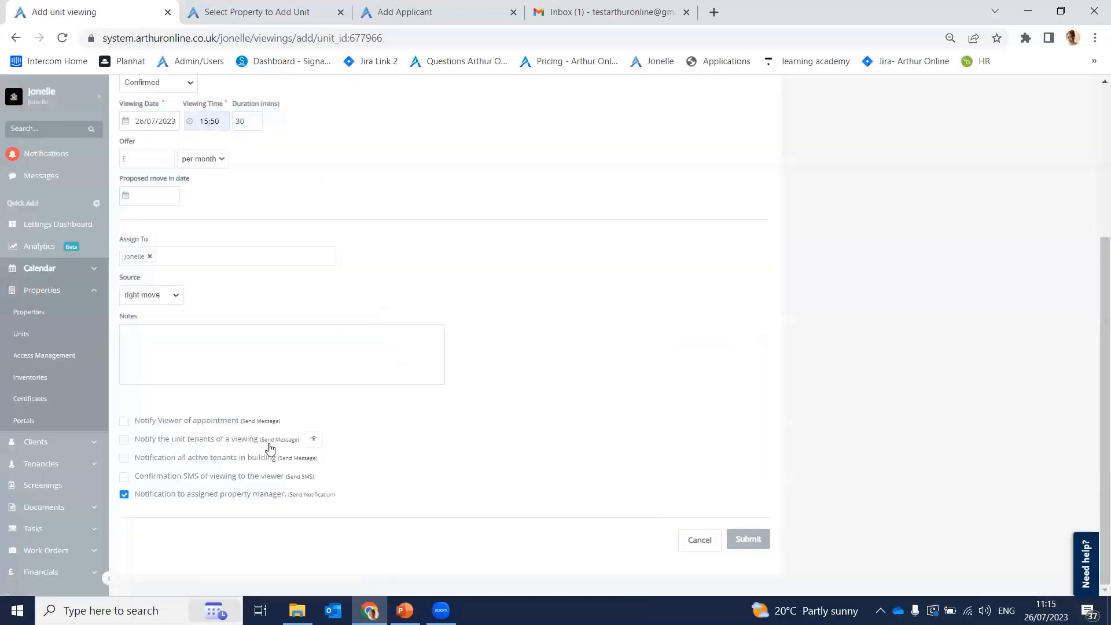
Step: Preview and close the tenants' notification, then submit the 26/07/2023 15:50 viewing
left_click(313, 440)
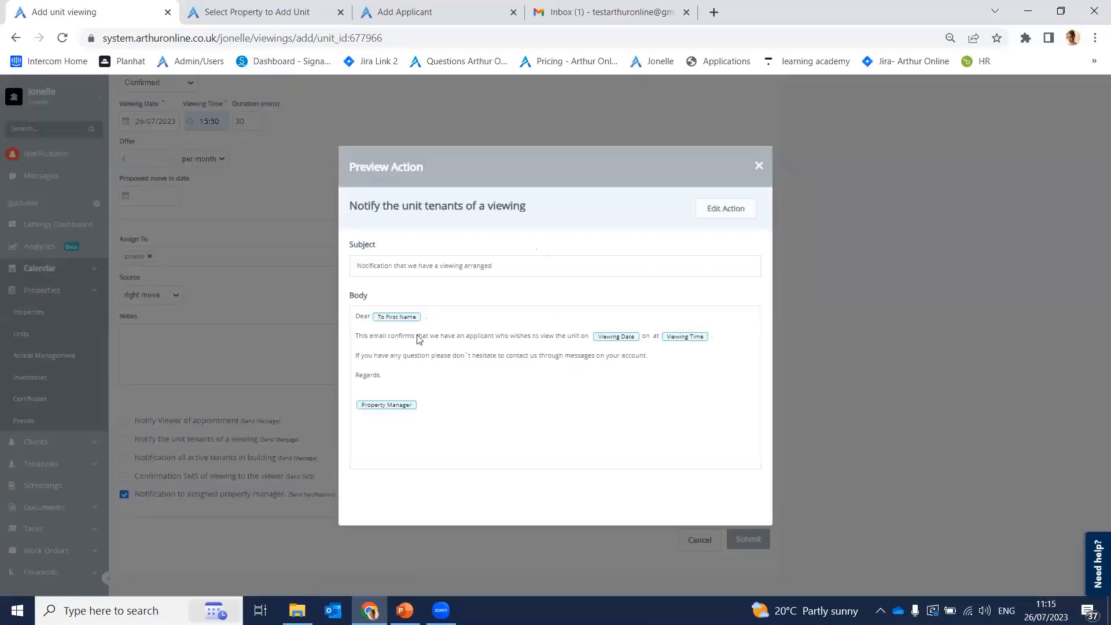
left_click(759, 168)
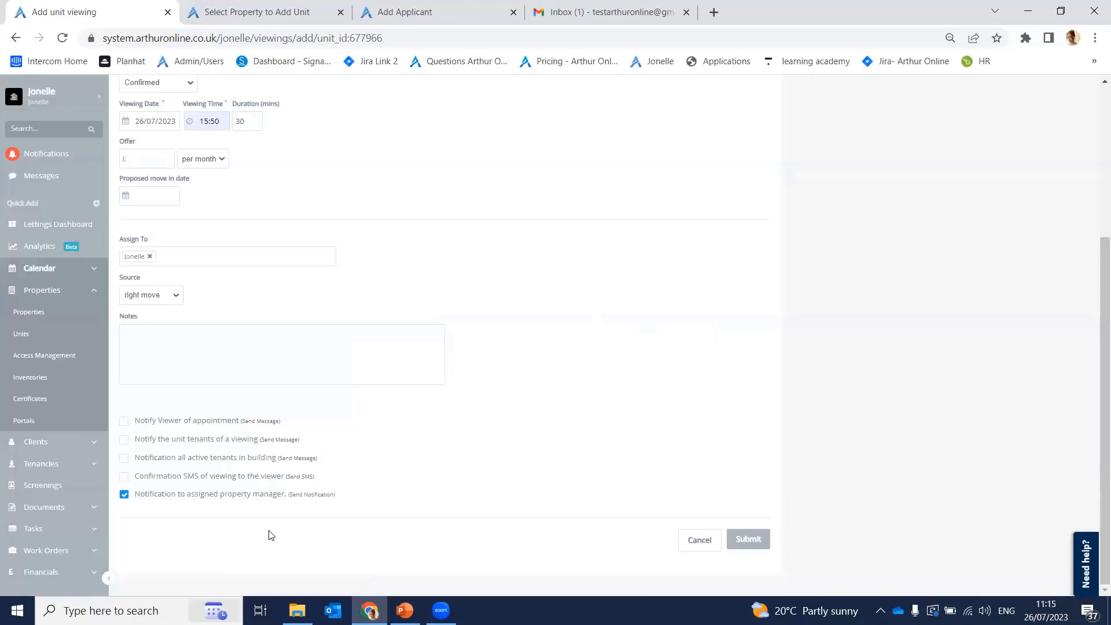
scroll(325, 461, "up", 4)
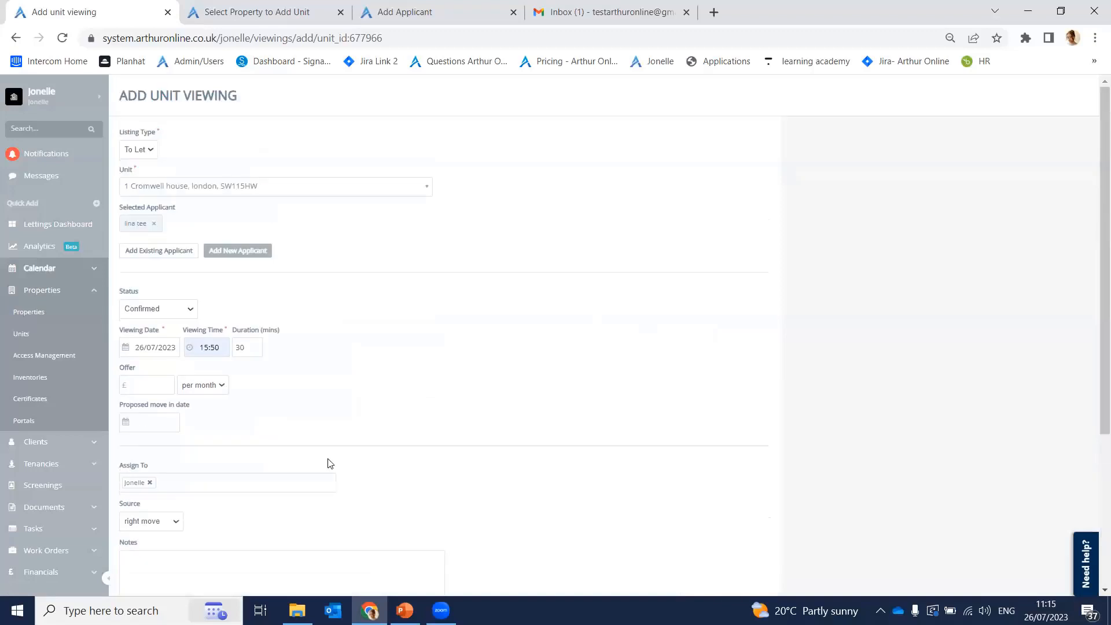
scroll(325, 461, "down", 4)
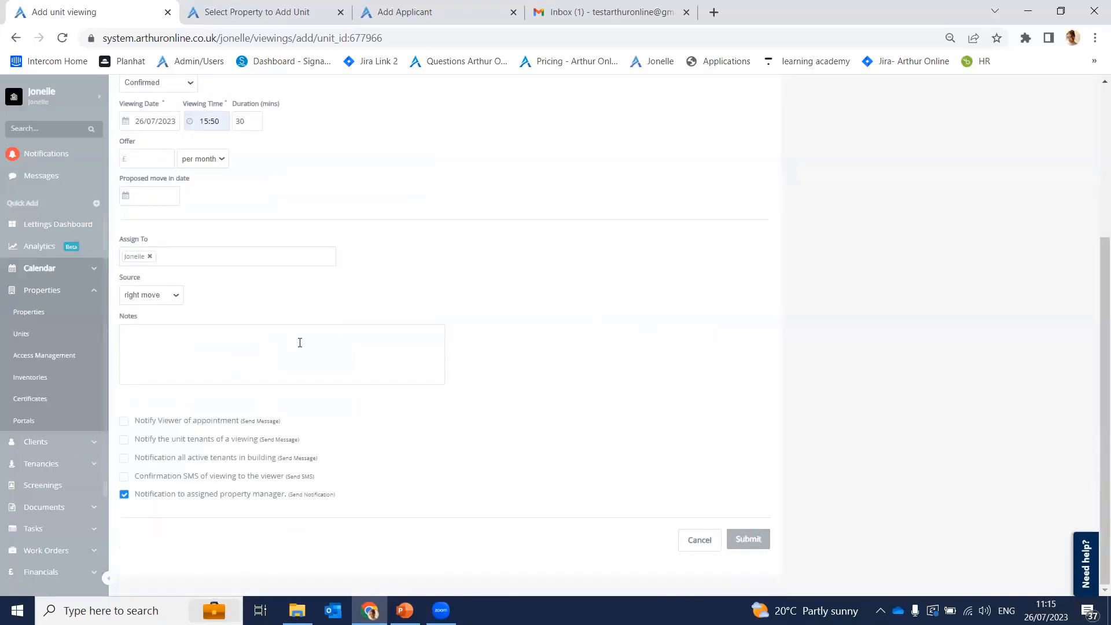
left_click(762, 537)
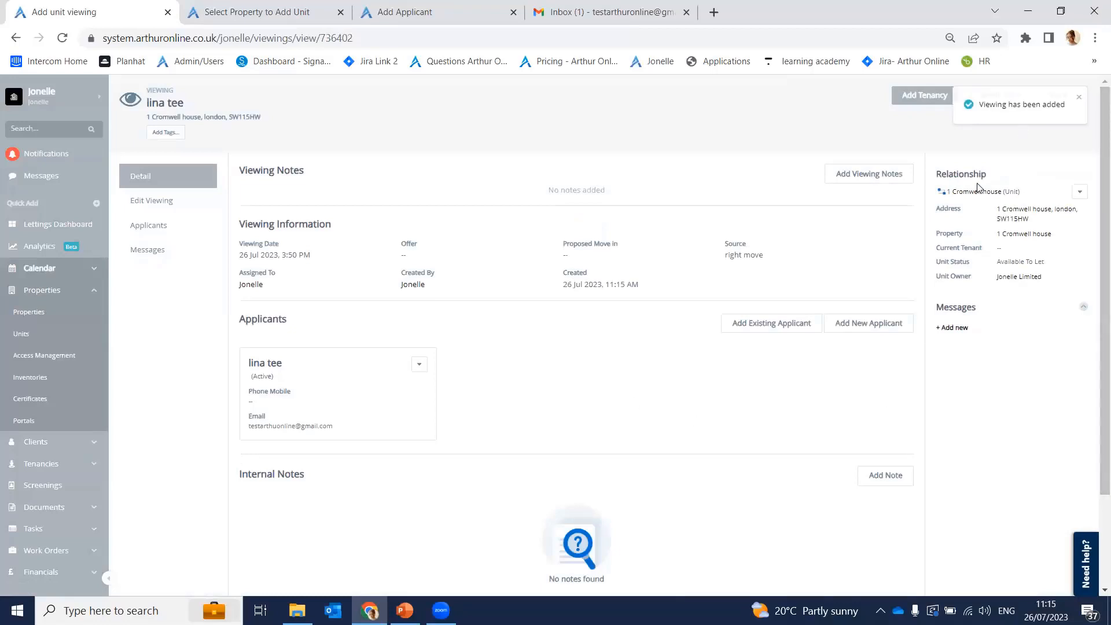
Step: Inspect the new viewing record, checking the applicant card's action menu without choosing anything
left_click_drag(936, 173, 998, 184)
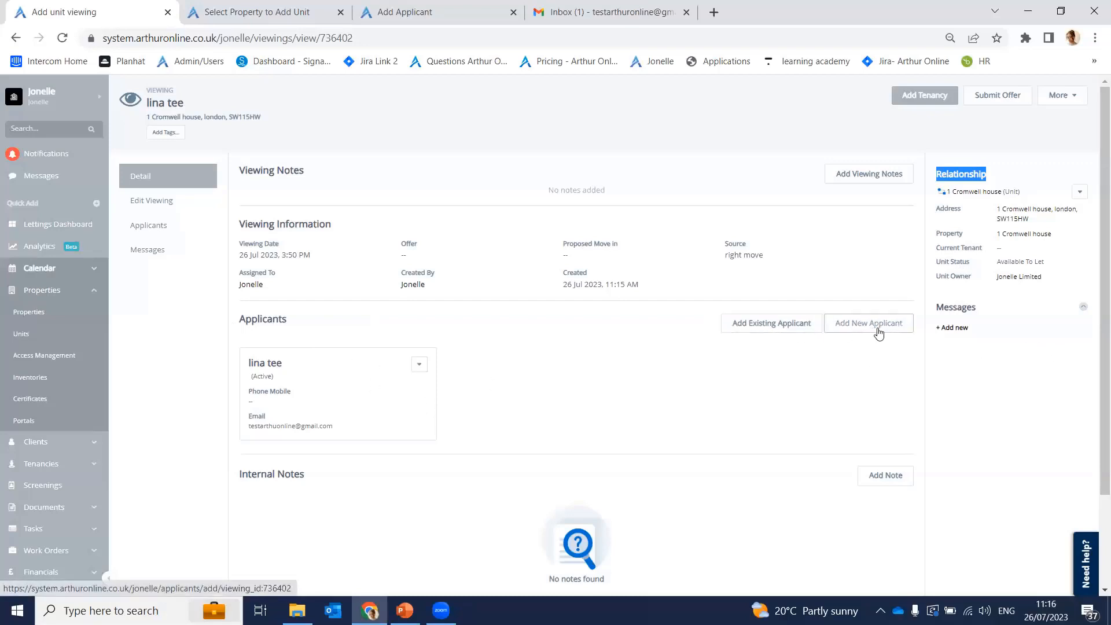
left_click(423, 369)
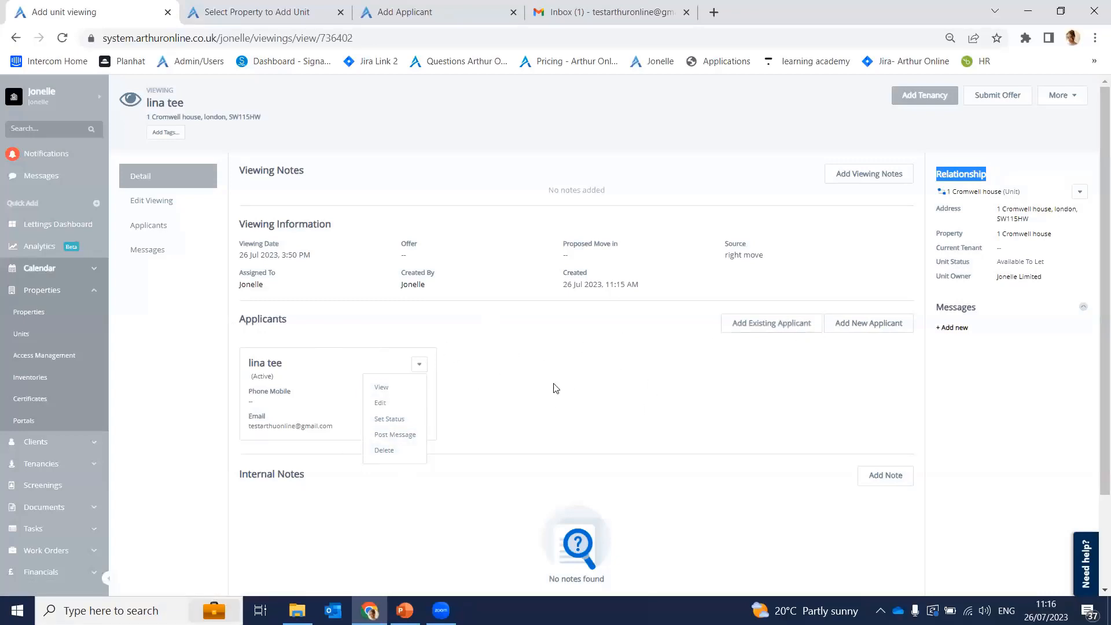
left_click(517, 389)
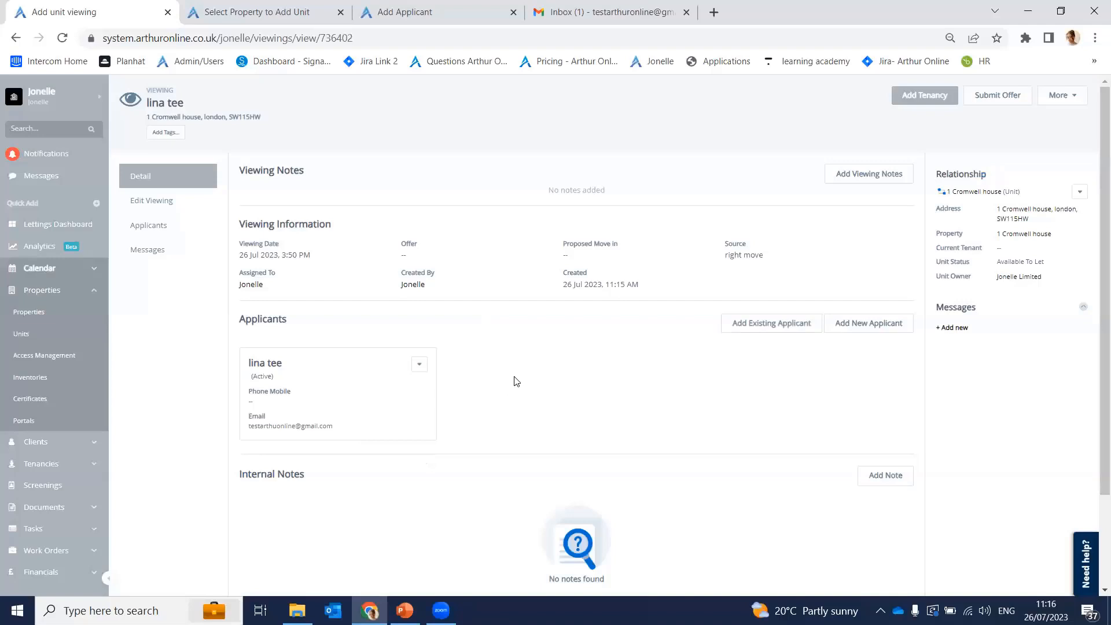
scroll(517, 382, "down", 2)
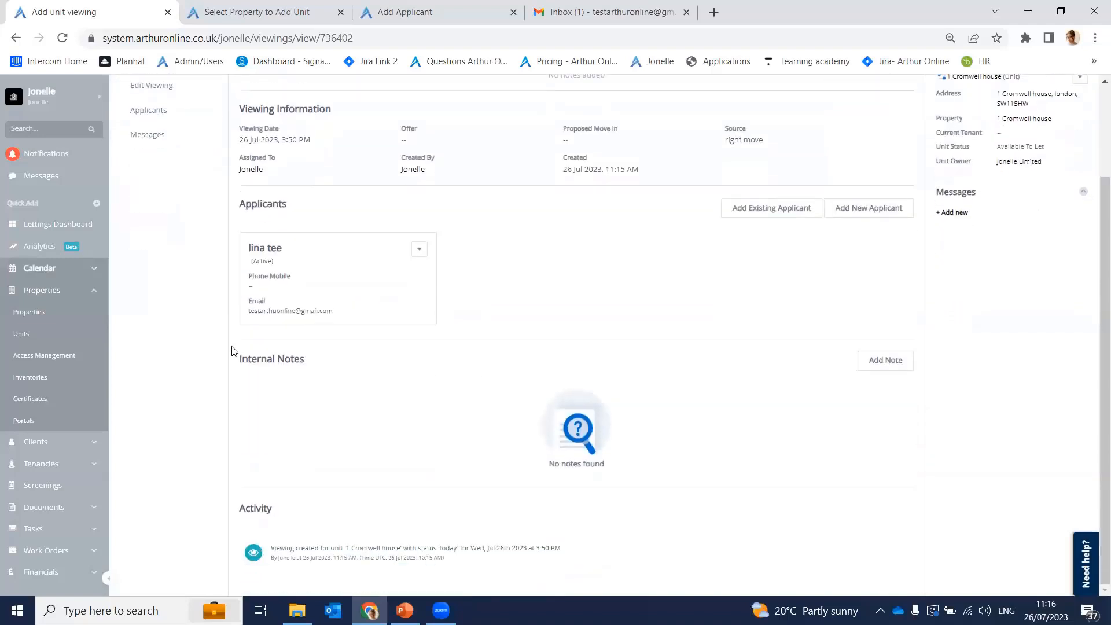
left_click_drag(241, 357, 321, 373)
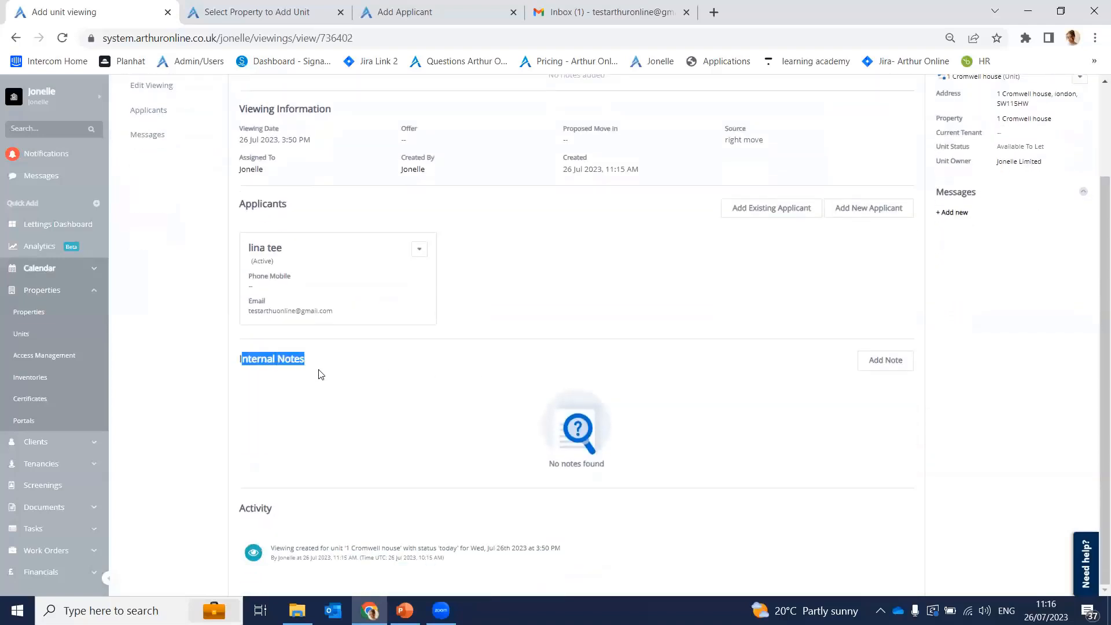
left_click(217, 376)
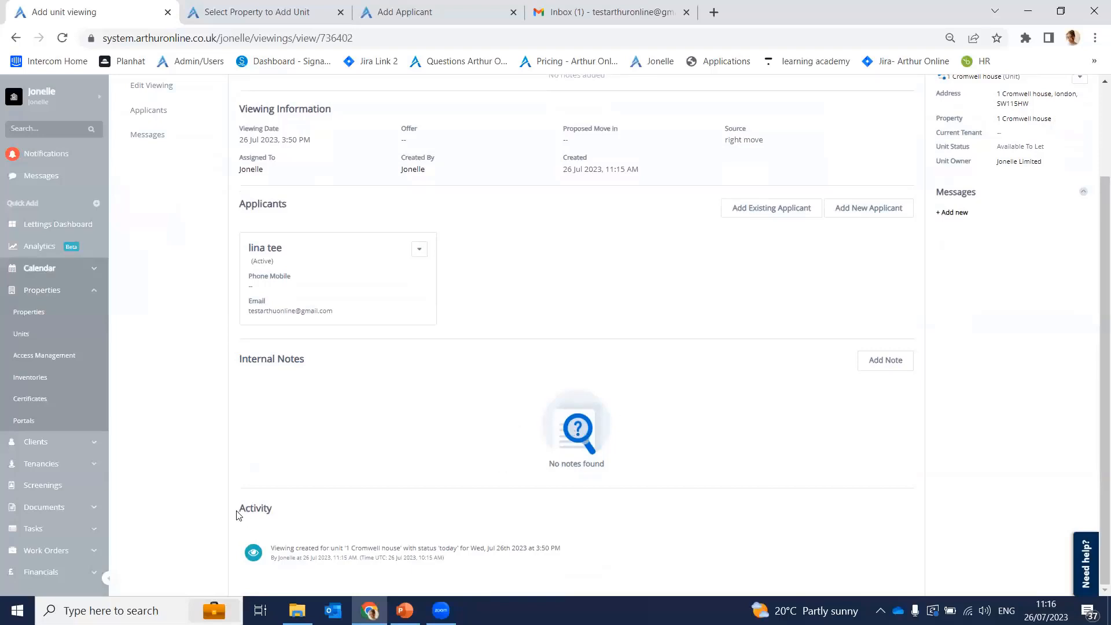
left_click_drag(238, 514, 271, 511)
left_click(279, 519)
scroll(426, 534, "up", 2)
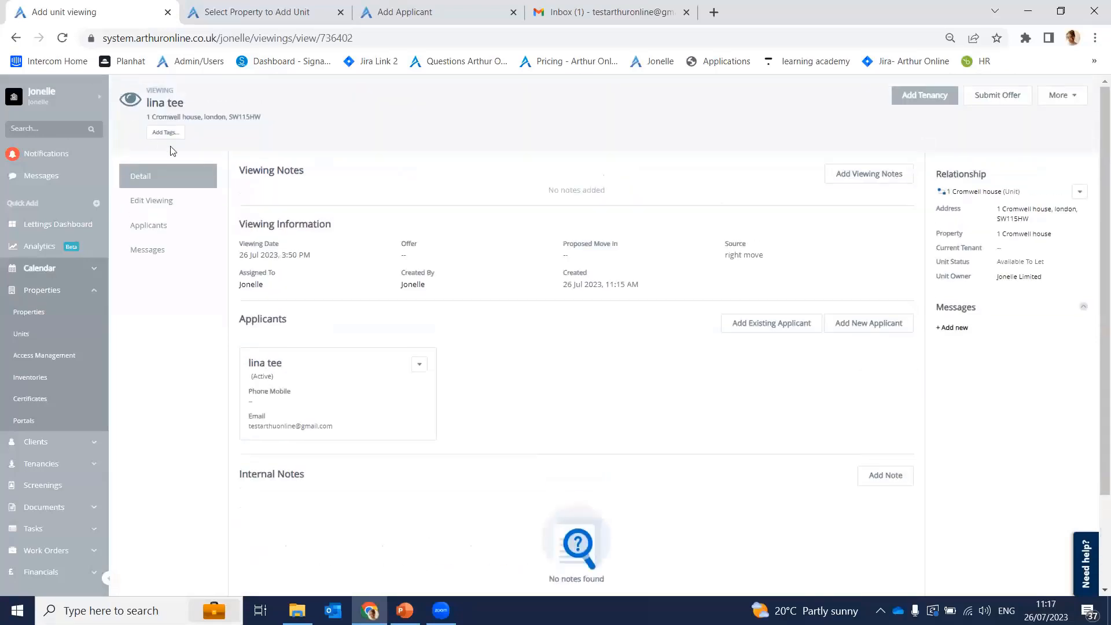
Step: Step through the viewing's Edit Viewing, Applicants and Messages sections
left_click(192, 204)
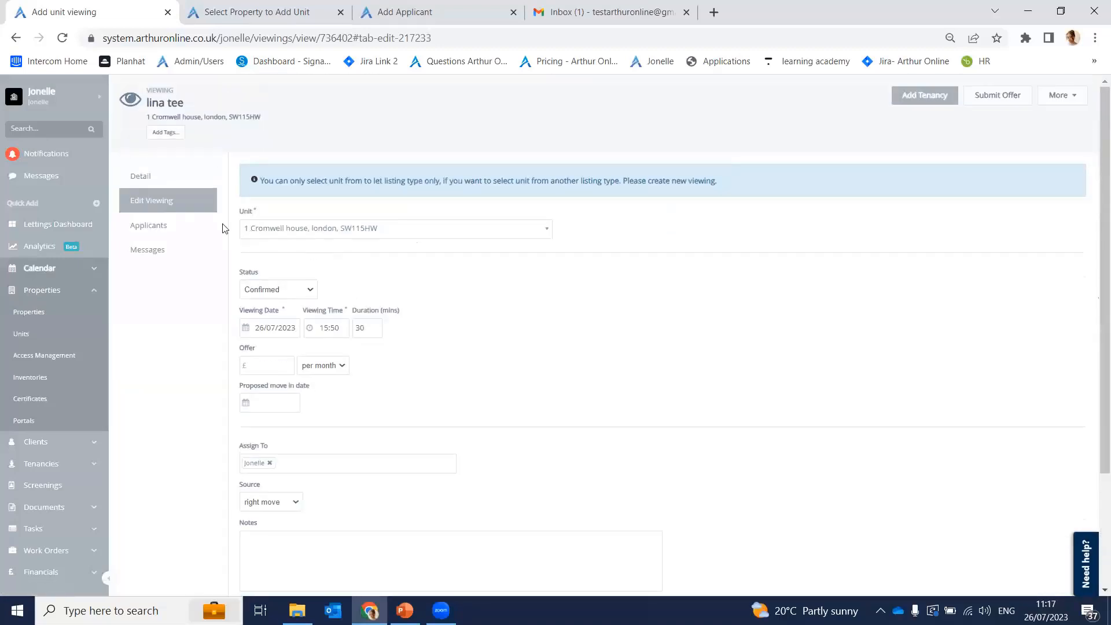
left_click(183, 221)
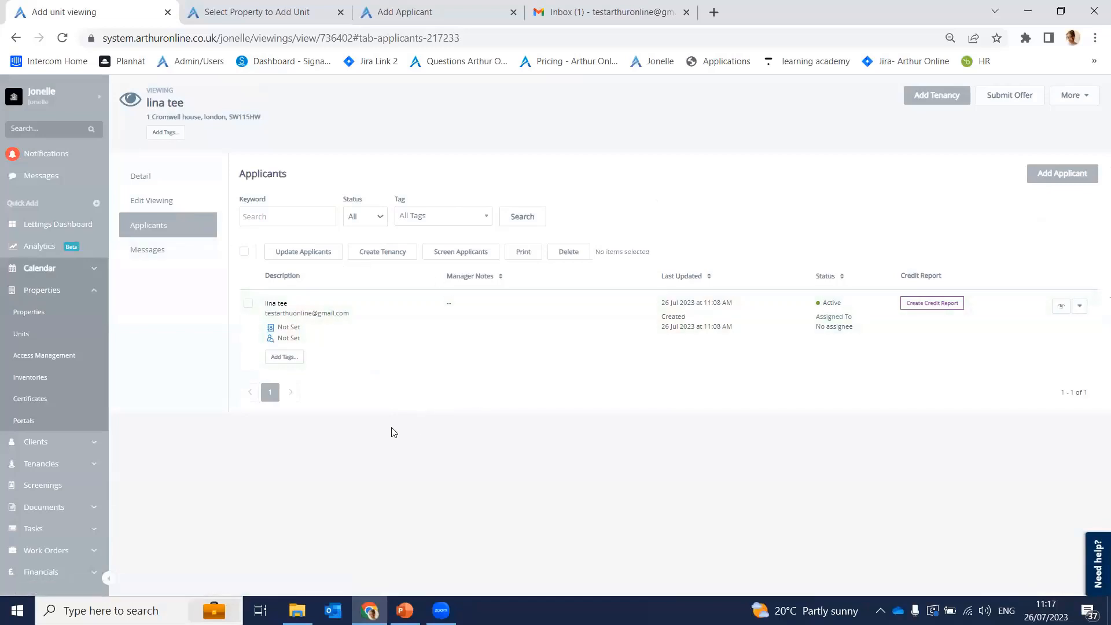
left_click(173, 258)
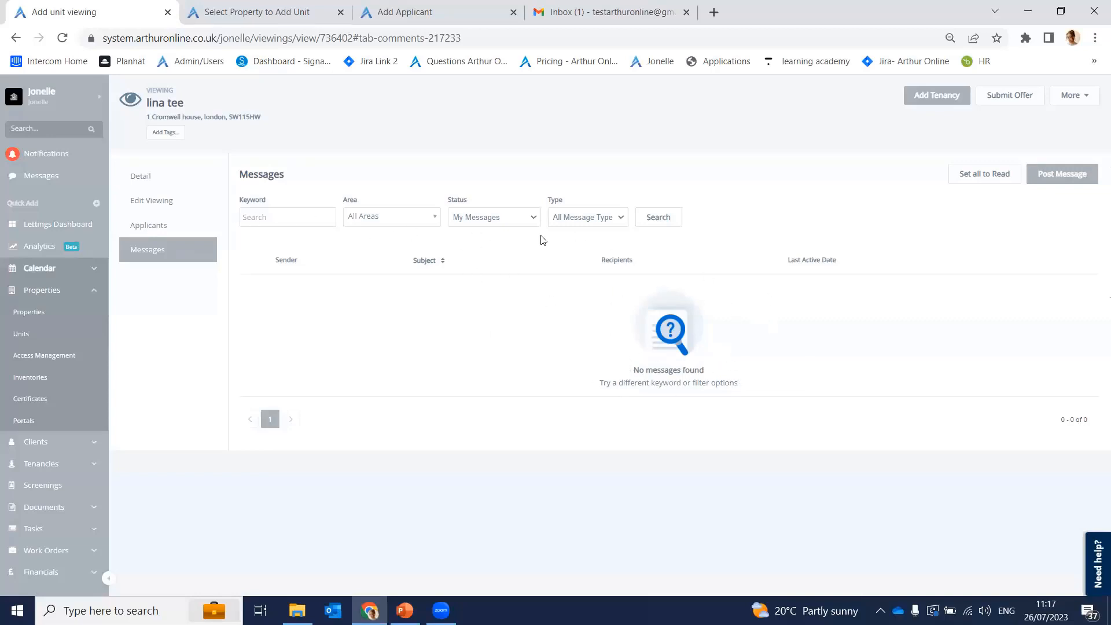
Step: Check the Area, Status and Type message filters, then start a tenancy from Detail
left_click(423, 224)
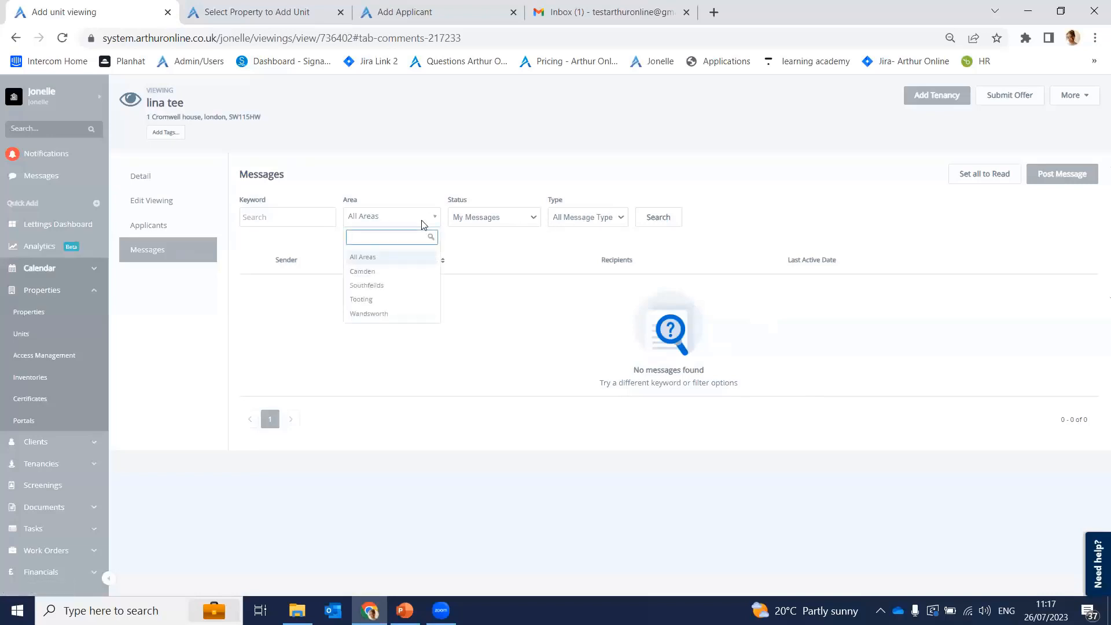
left_click(423, 224)
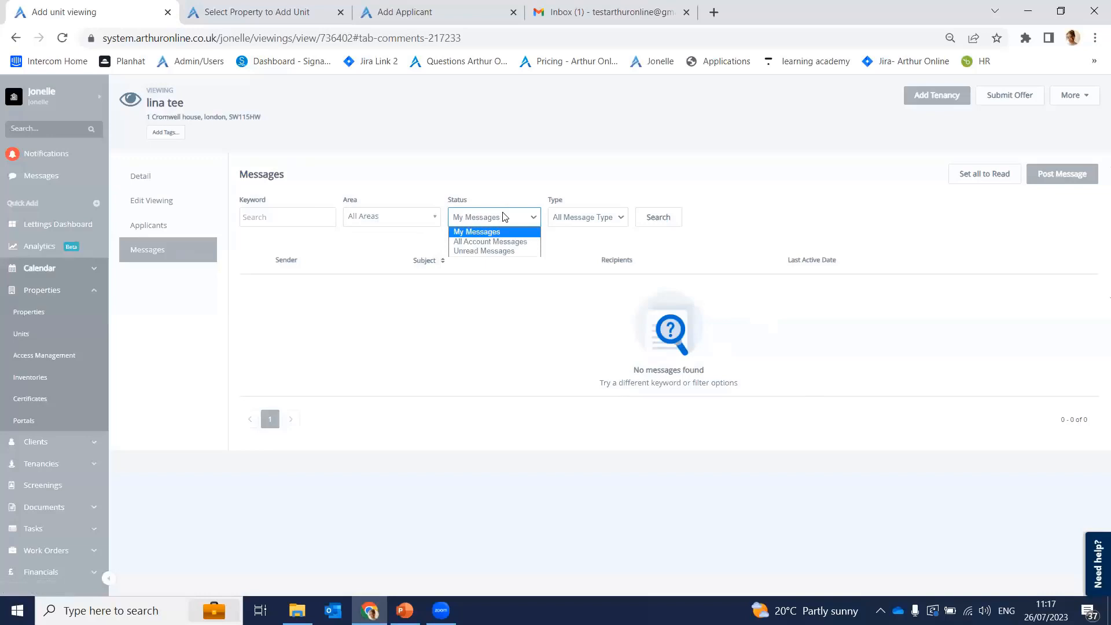
left_click(571, 218)
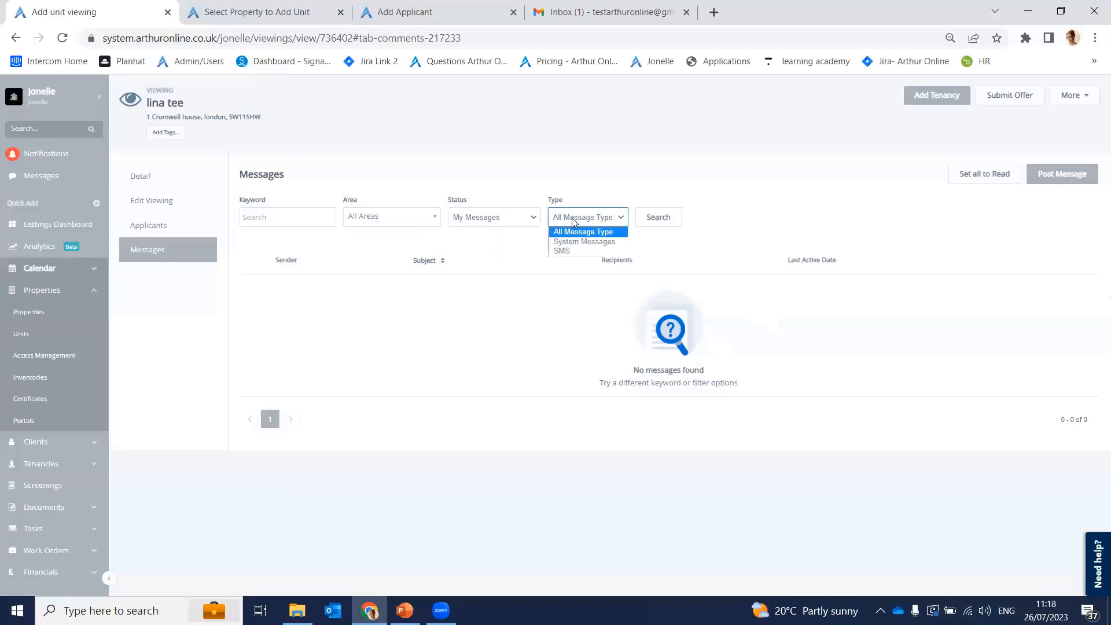
left_click(472, 237)
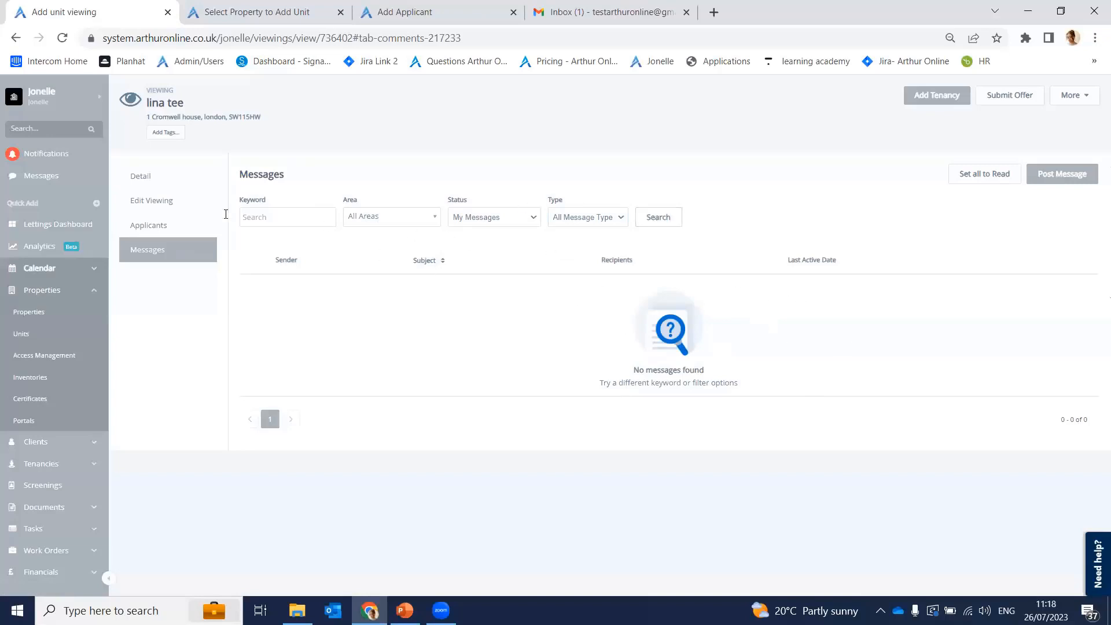
left_click(154, 176)
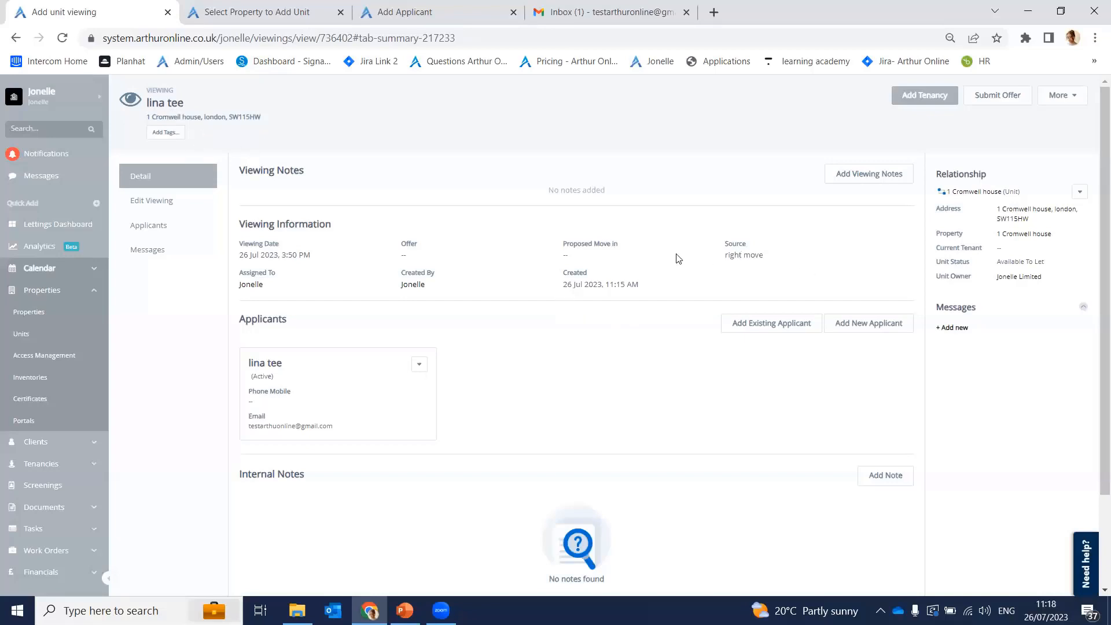
left_click(931, 102)
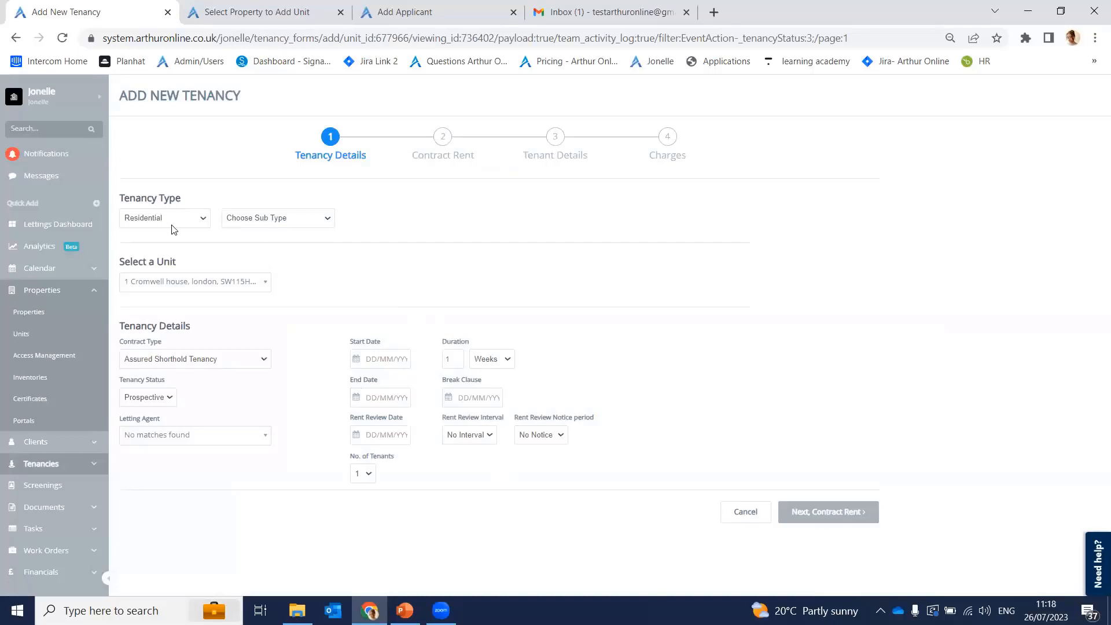
Step: Keep Residential as the tenancy type and leave the sub type unset
left_click_drag(122, 199, 178, 201)
left_click(182, 196)
left_click(193, 219)
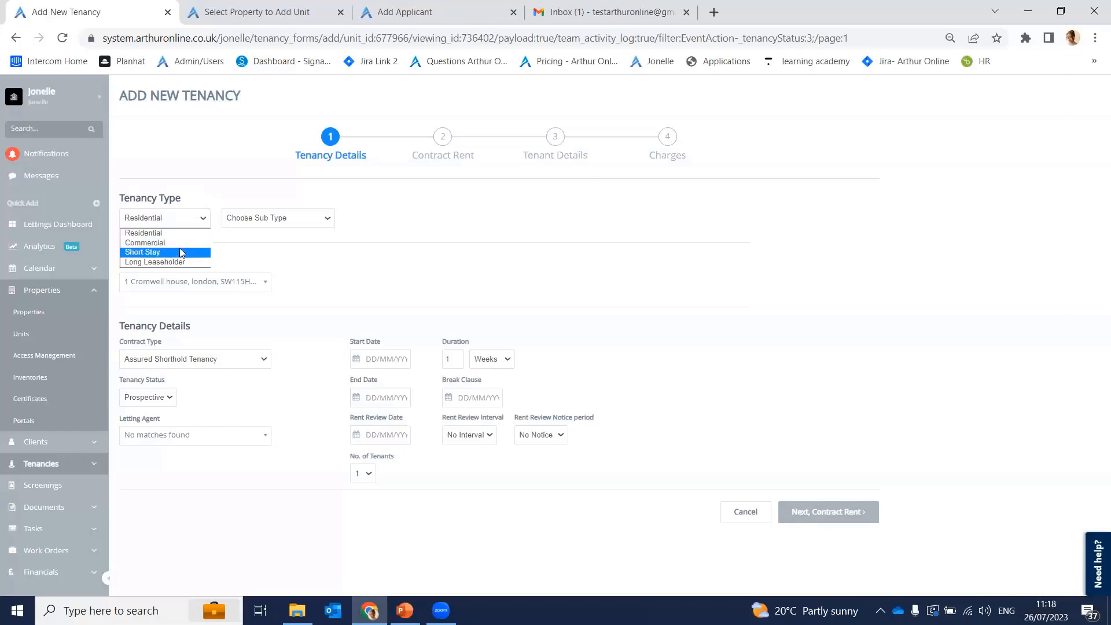
left_click(226, 183)
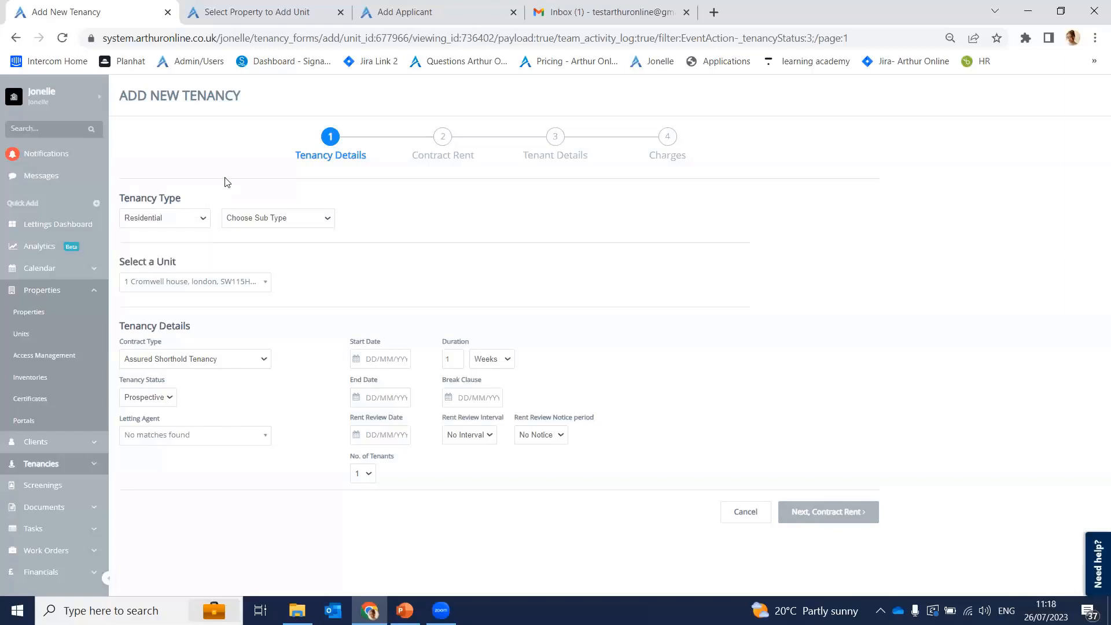
left_click(264, 216)
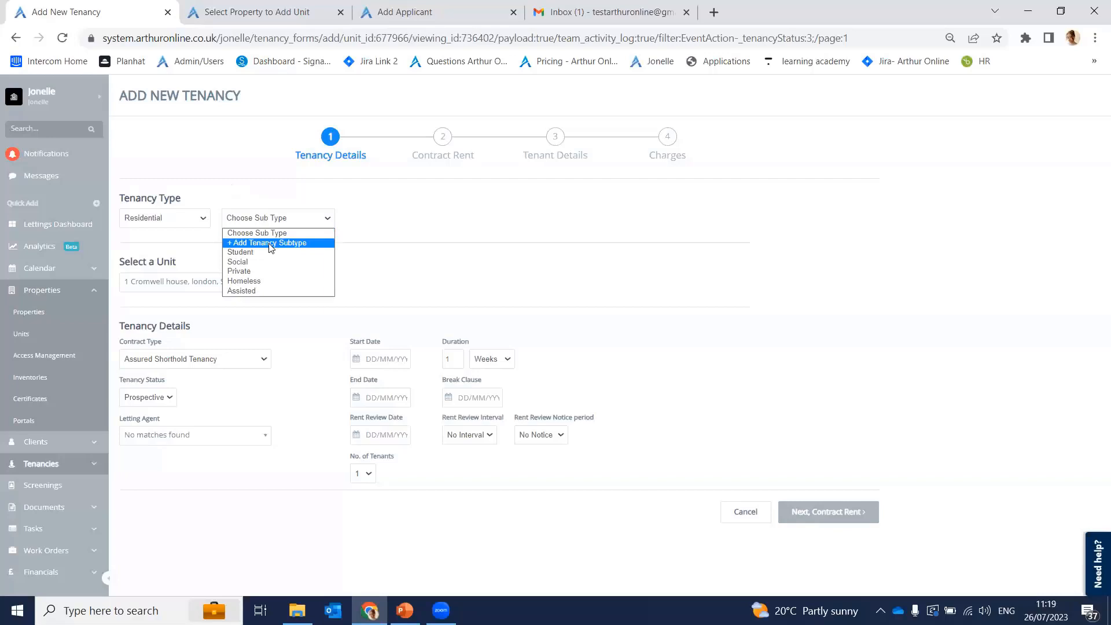
left_click(396, 273)
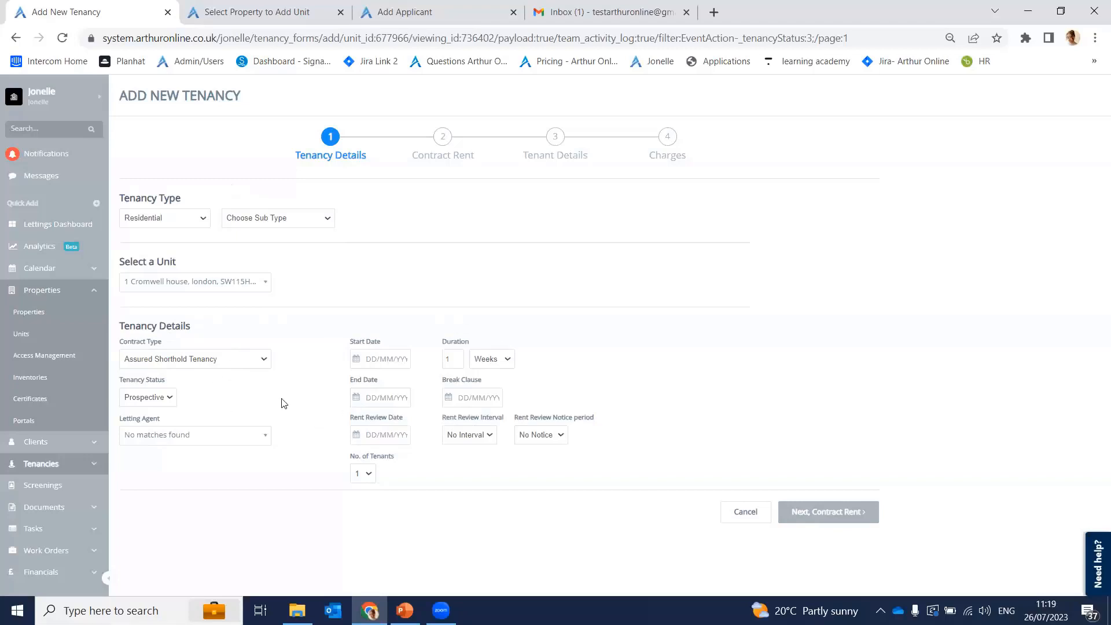
Step: Keep Assured Shorthold Tenancy as the contract type and list the tenancy statuses
left_click(147, 359)
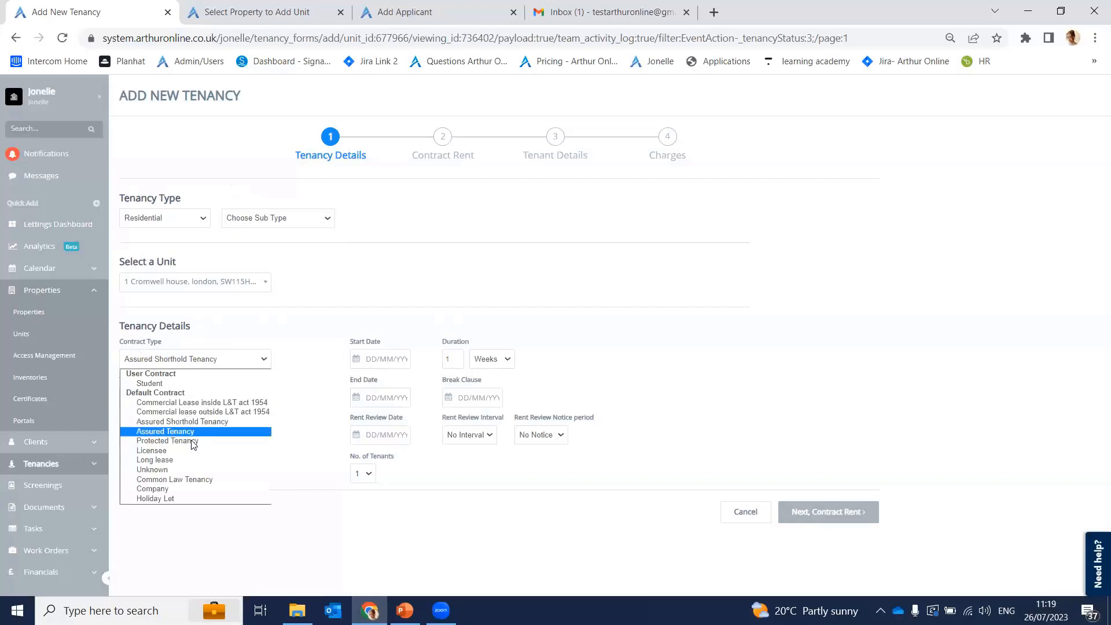
left_click(188, 421)
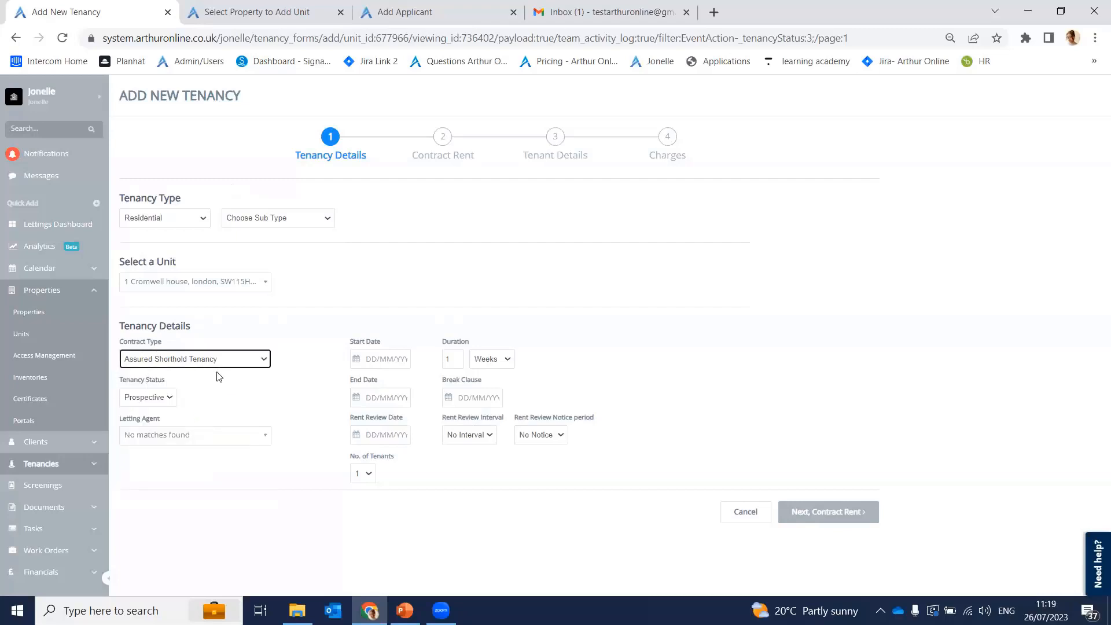
left_click(165, 398)
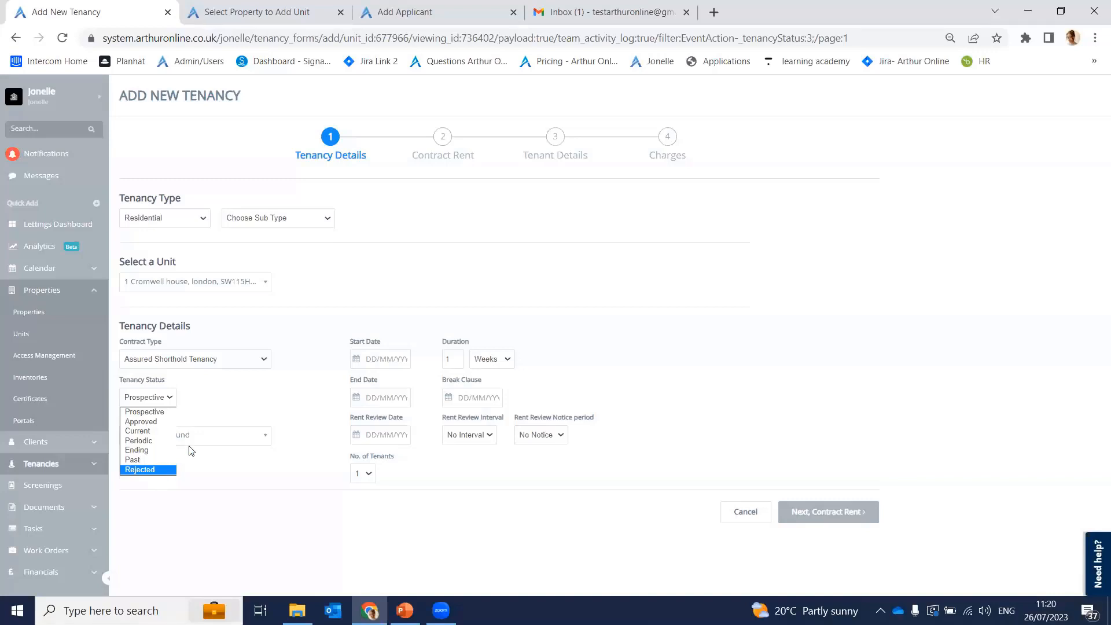
Step: Keep the status Prospective and confirm the Letting Agent list shows no matches
left_click(242, 397)
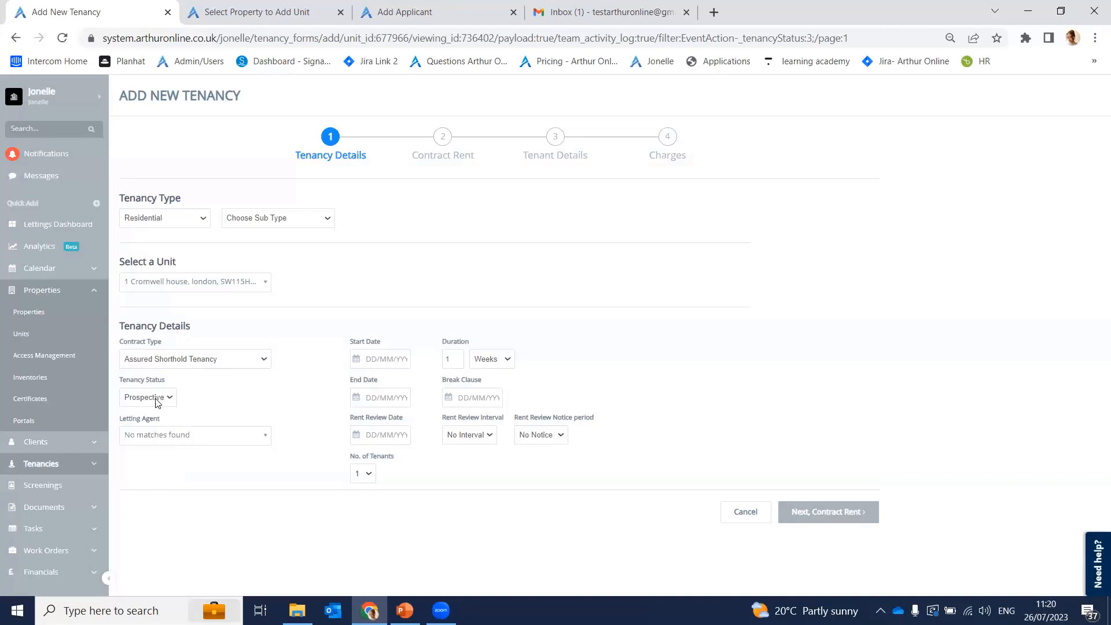
left_click(156, 438)
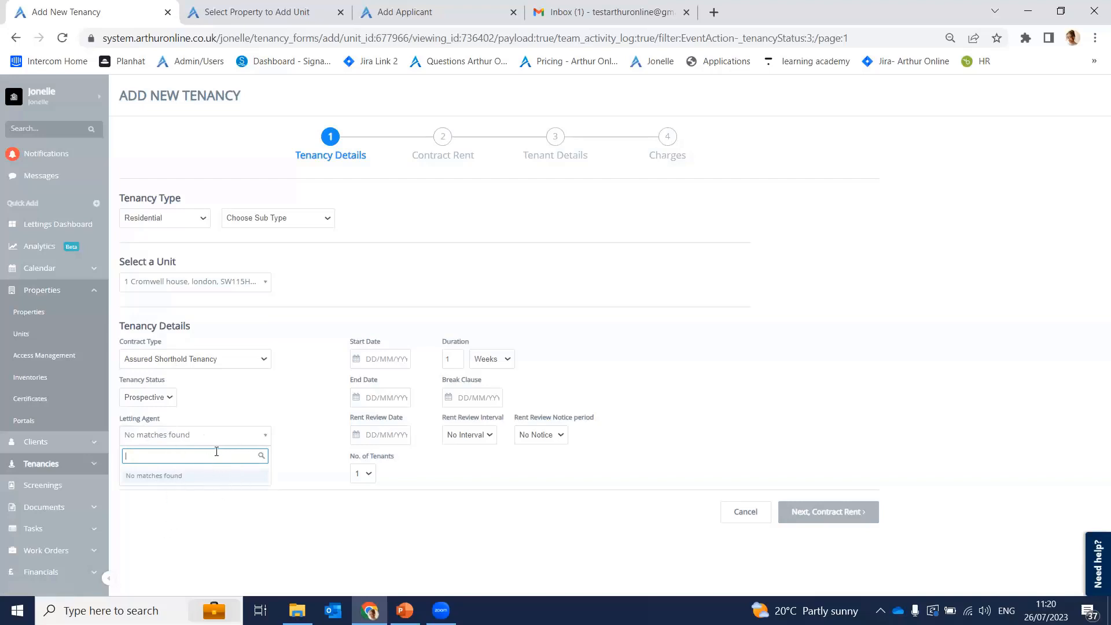
left_click(256, 381)
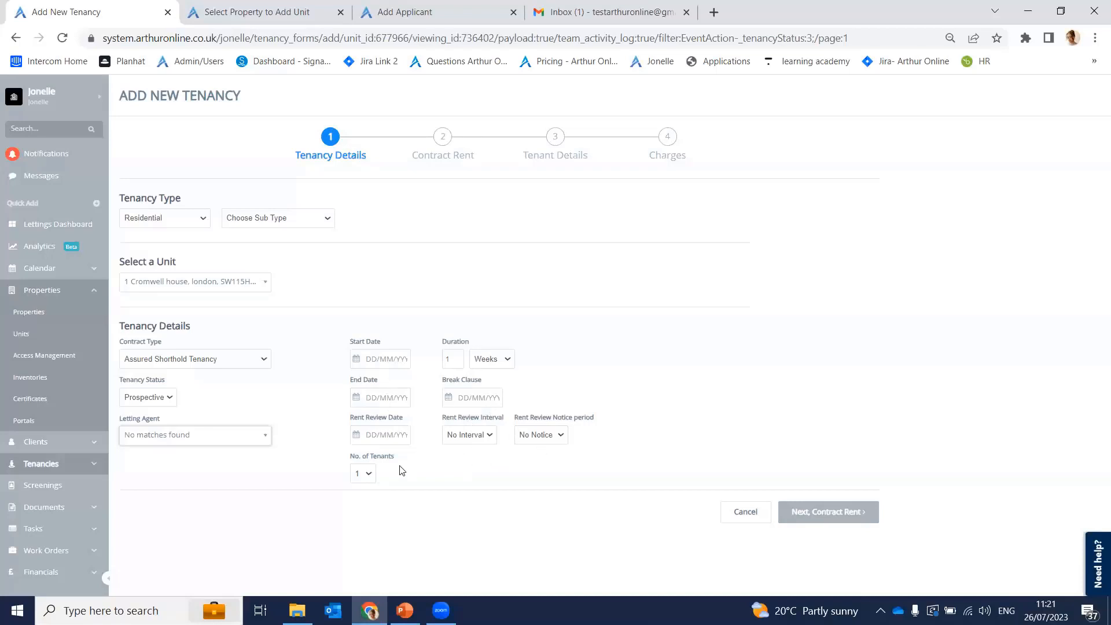
Step: Pick a start date of 28 July 2023 and an end date of 27 August 2024
left_click(356, 360)
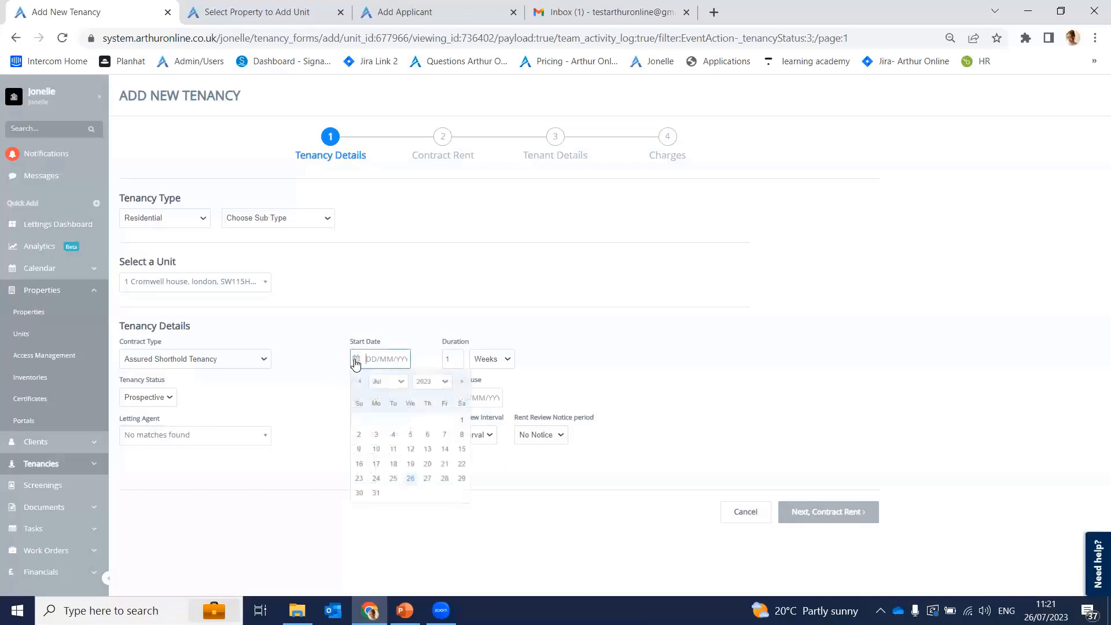
left_click(450, 480)
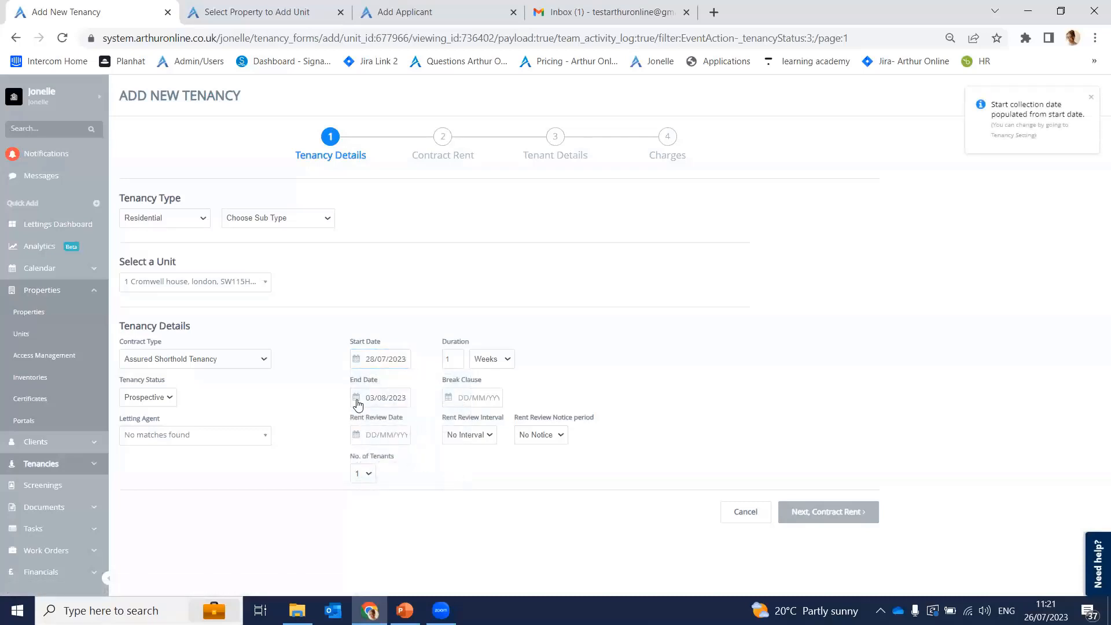
left_click(357, 399)
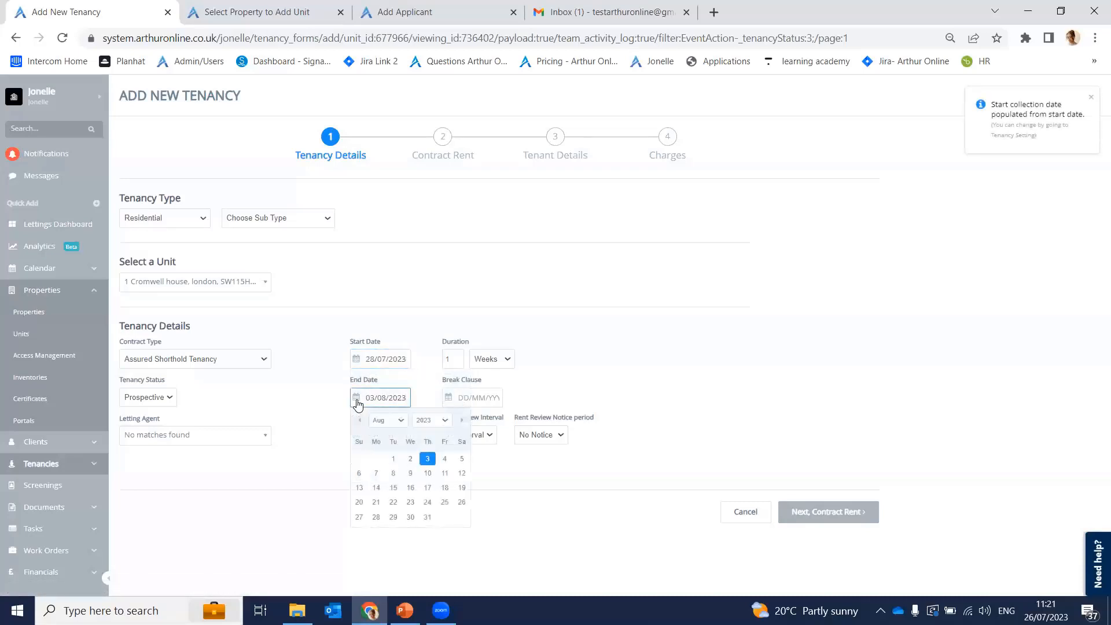
left_click(438, 421)
scroll(445, 561, "down", 1)
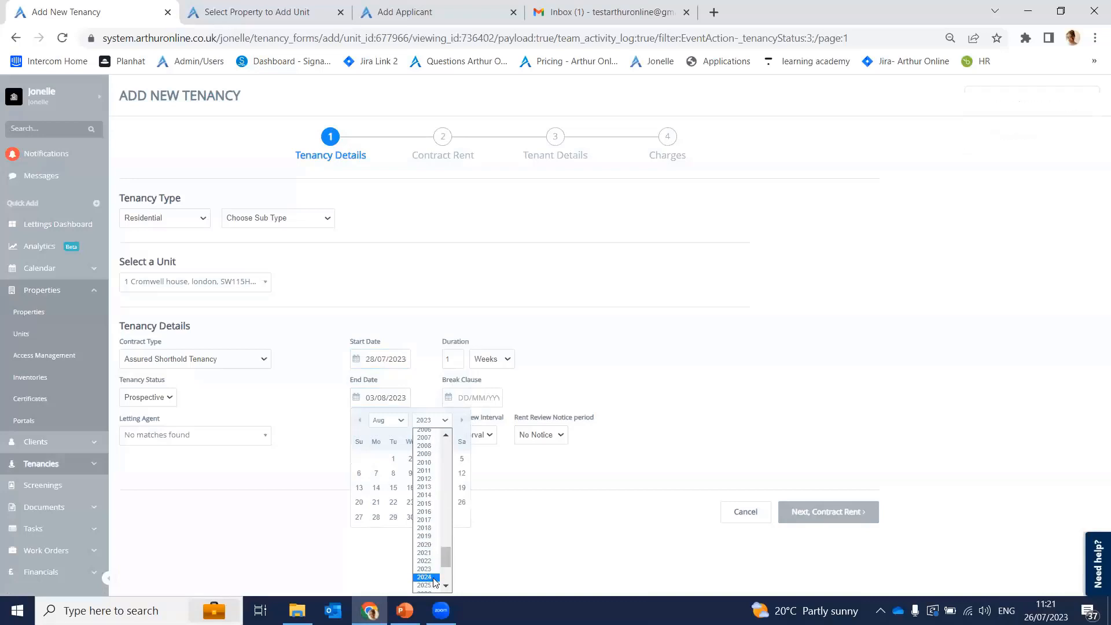
left_click(429, 579)
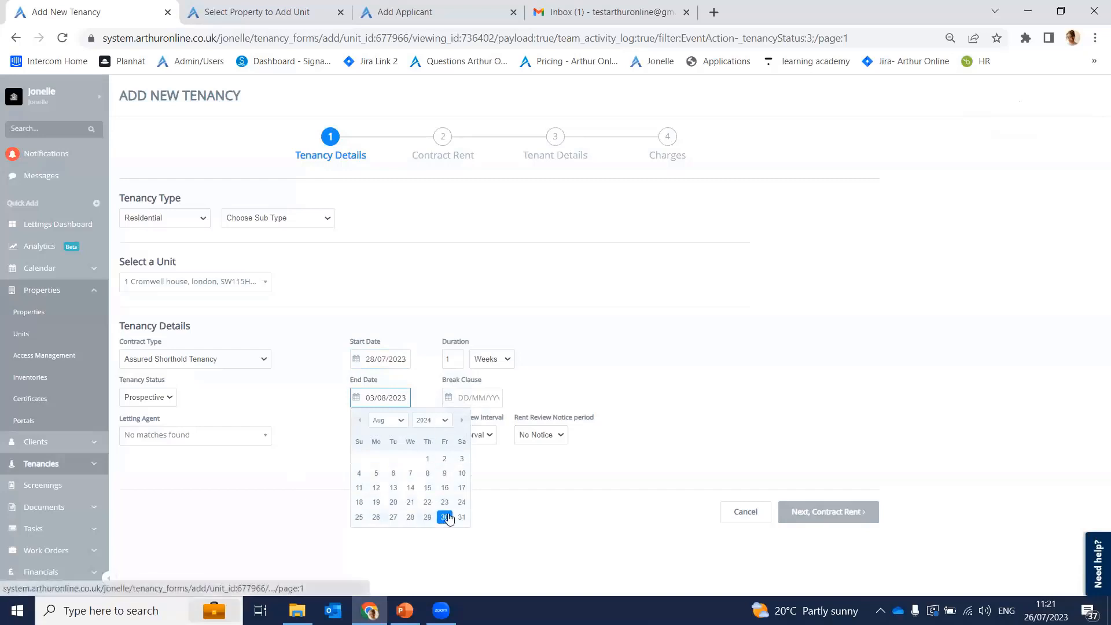
left_click(393, 517)
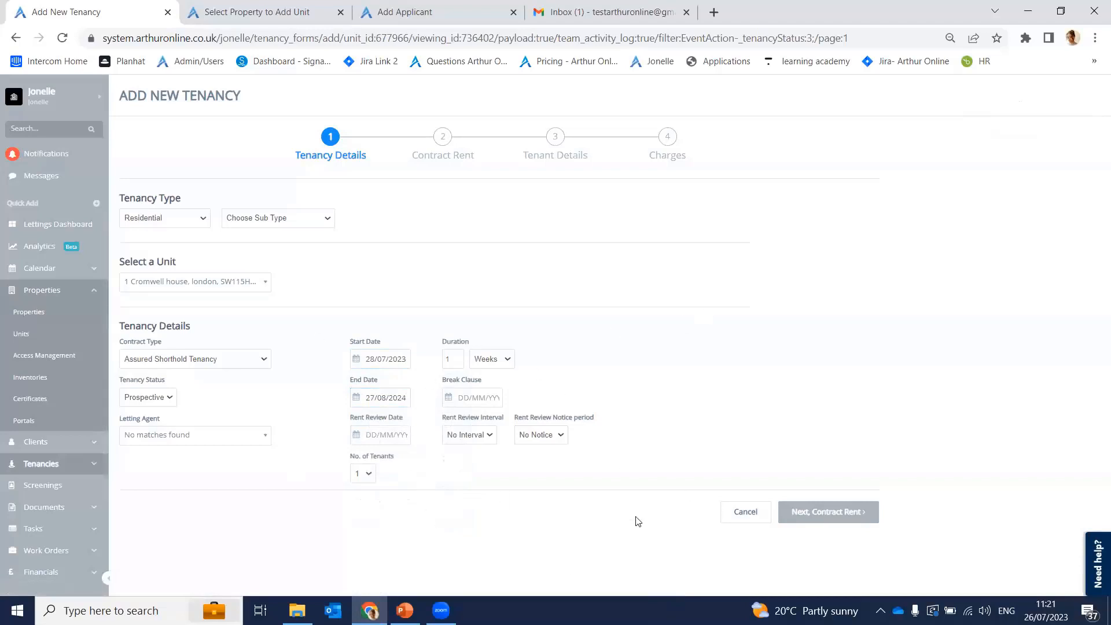
Step: Move the tenancy form on to the Contract Rent step
left_click(824, 516)
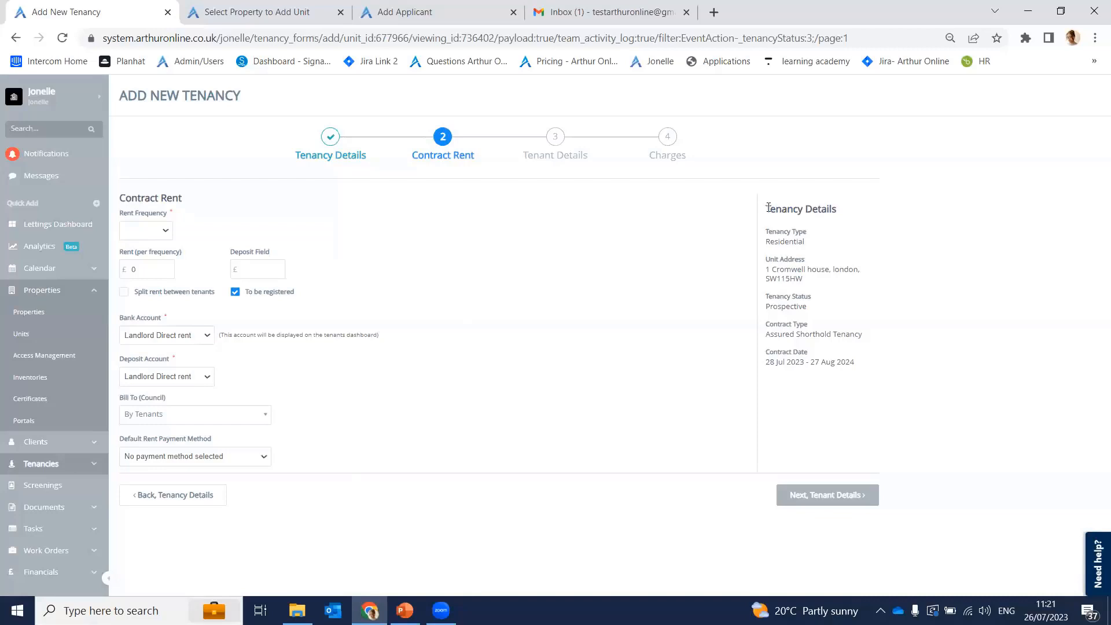
left_click_drag(768, 207, 856, 218)
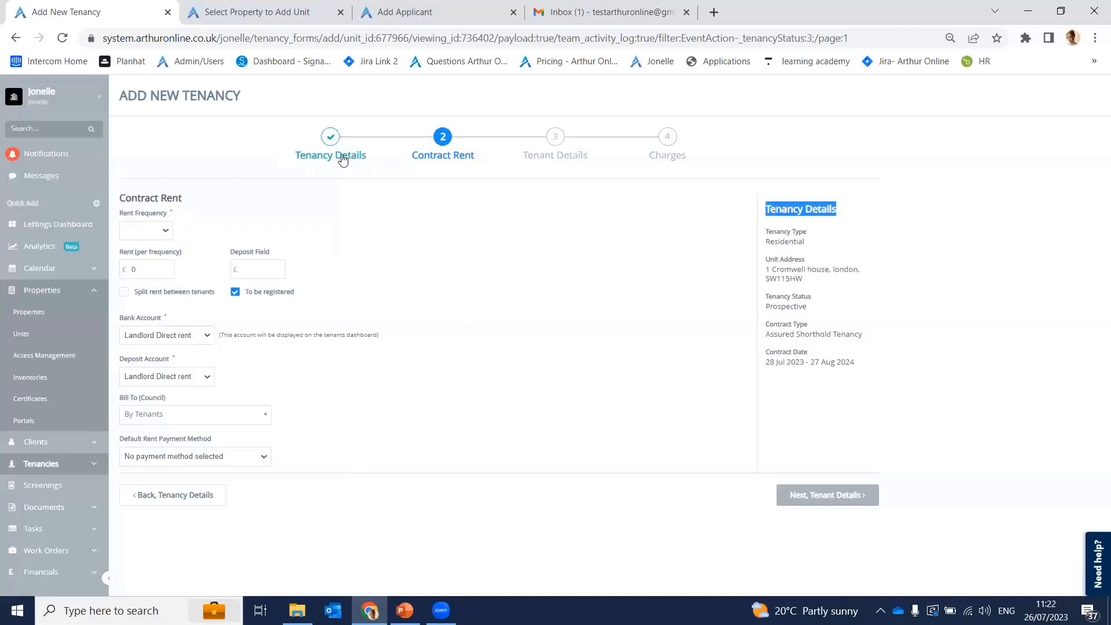
left_click(844, 237)
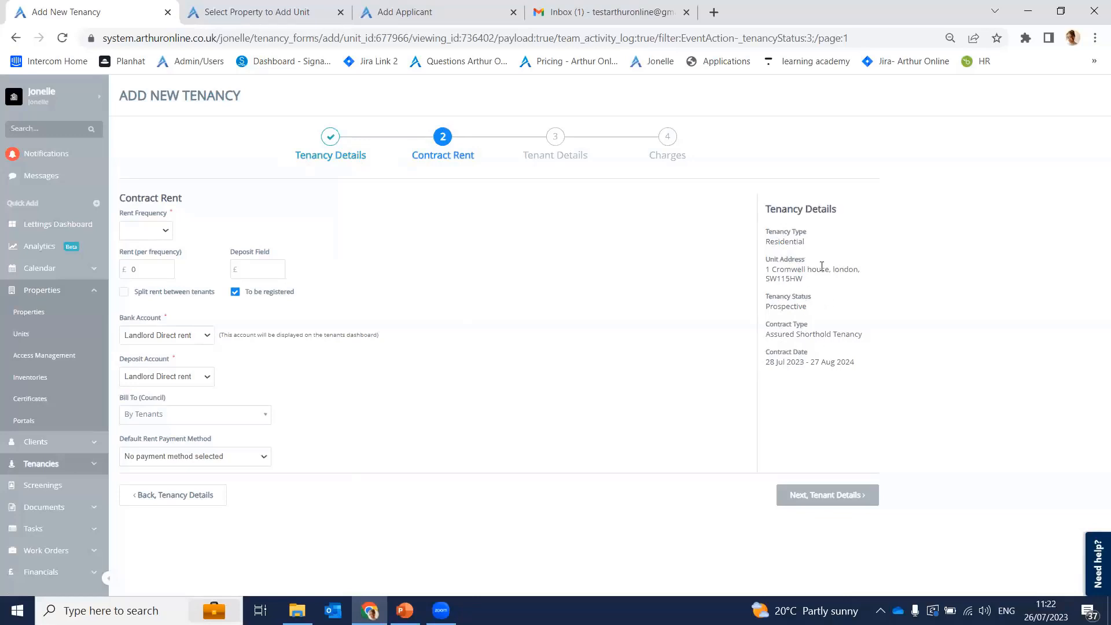
Step: Set a Monthly rent frequency with 900 rent and a 900 deposit
left_click(155, 234)
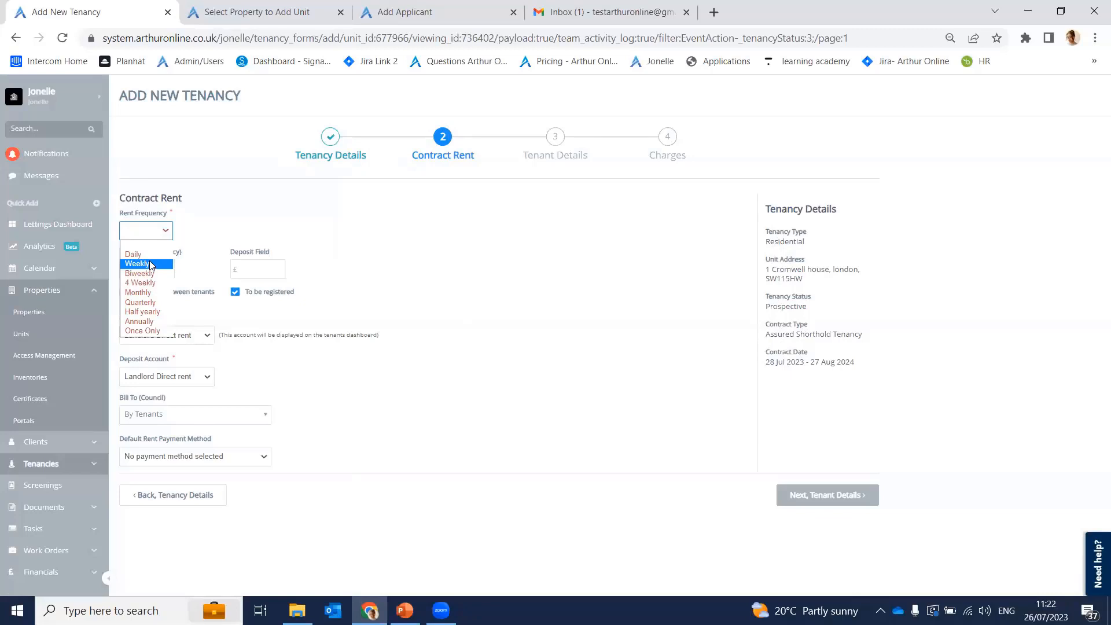
left_click(159, 294)
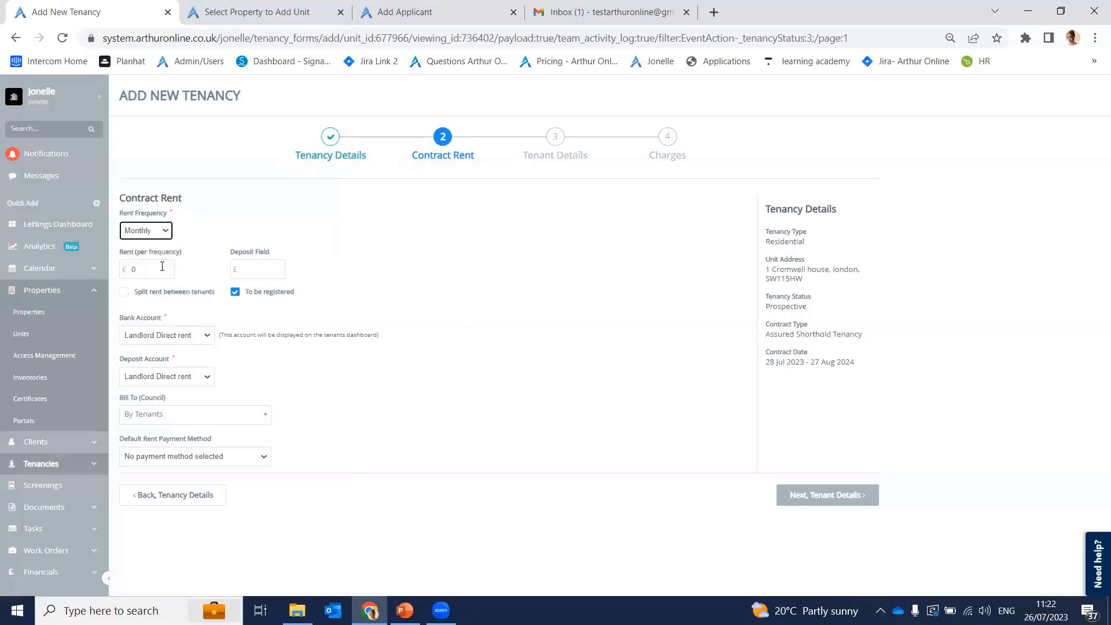
left_click(153, 267)
type("900")
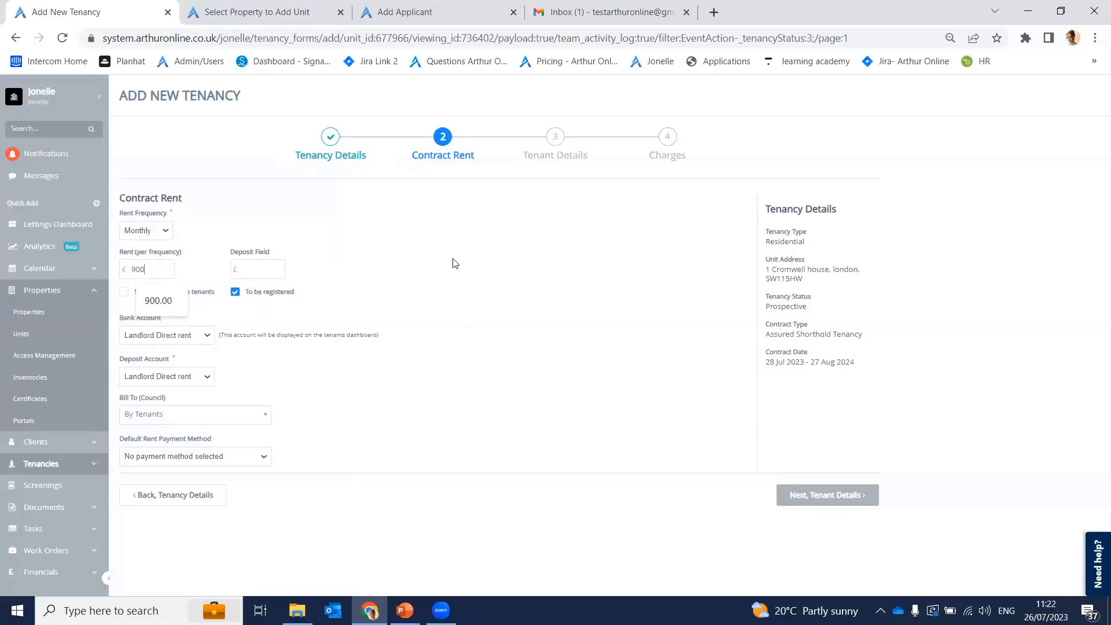
key("Tab")
type("900")
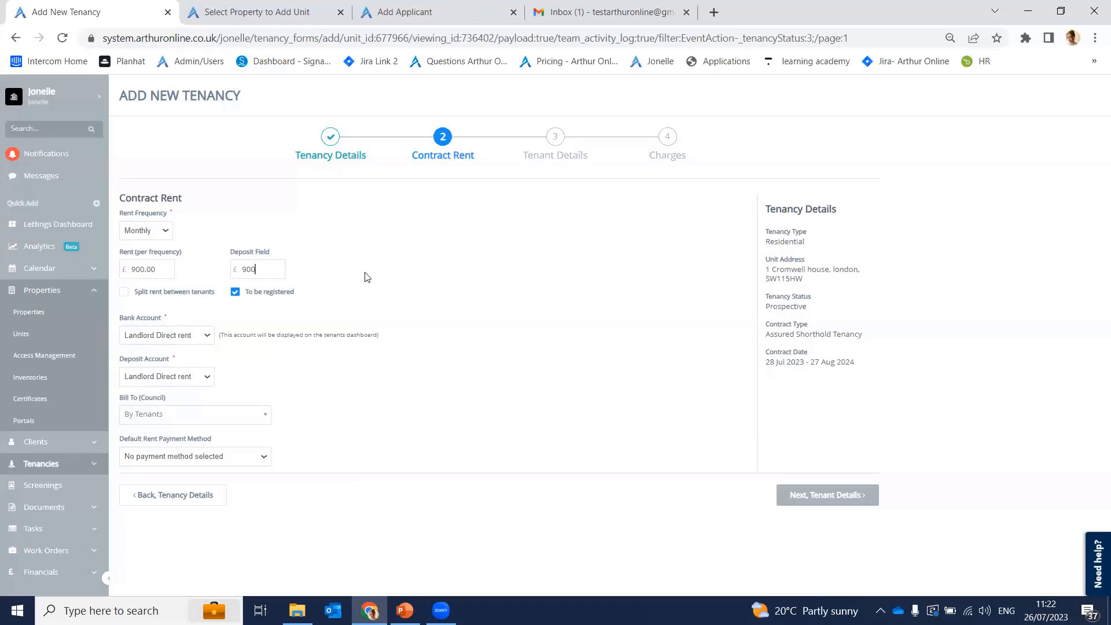
left_click(364, 278)
Step: Keep Landlord Direct rent for bank and deposit accounts, bill tenants, and default rent payment to Bank Transfer
left_click(187, 335)
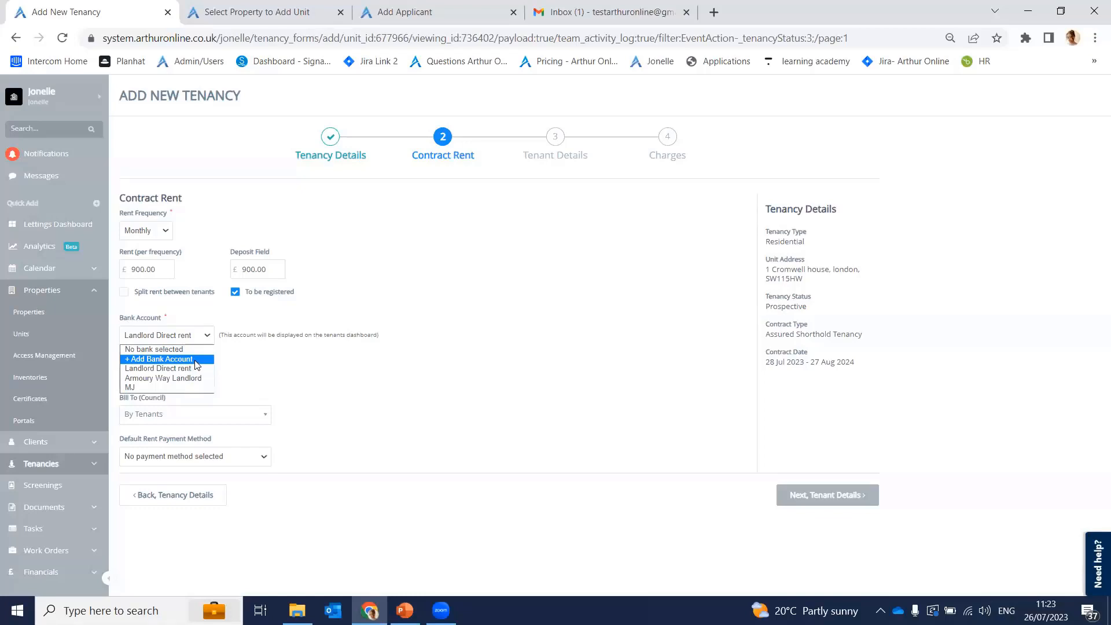
left_click(280, 323)
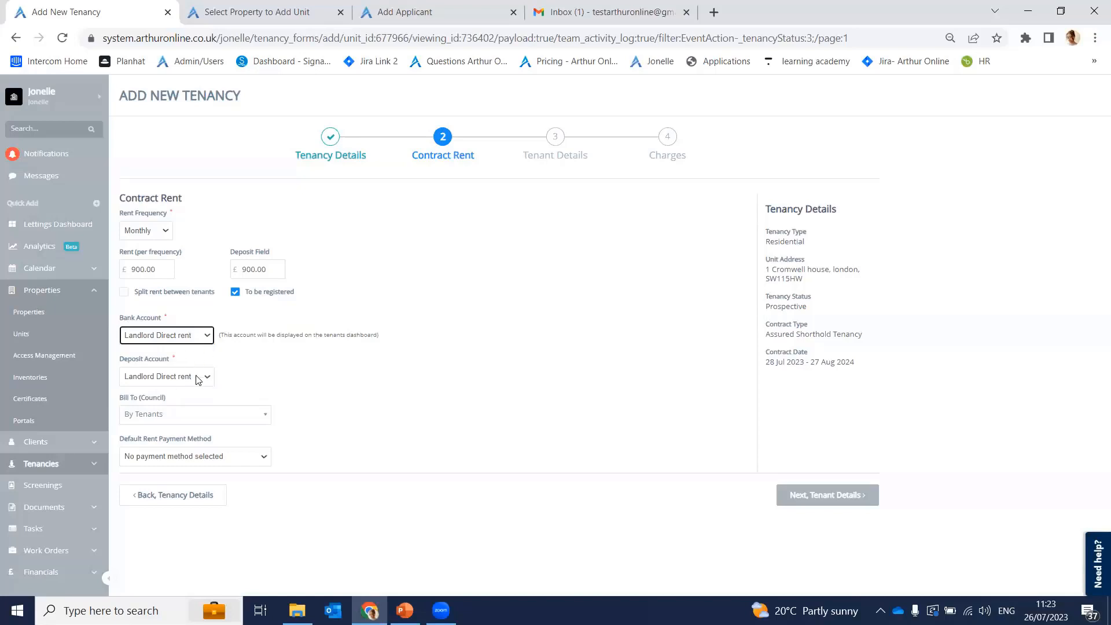
left_click(186, 383)
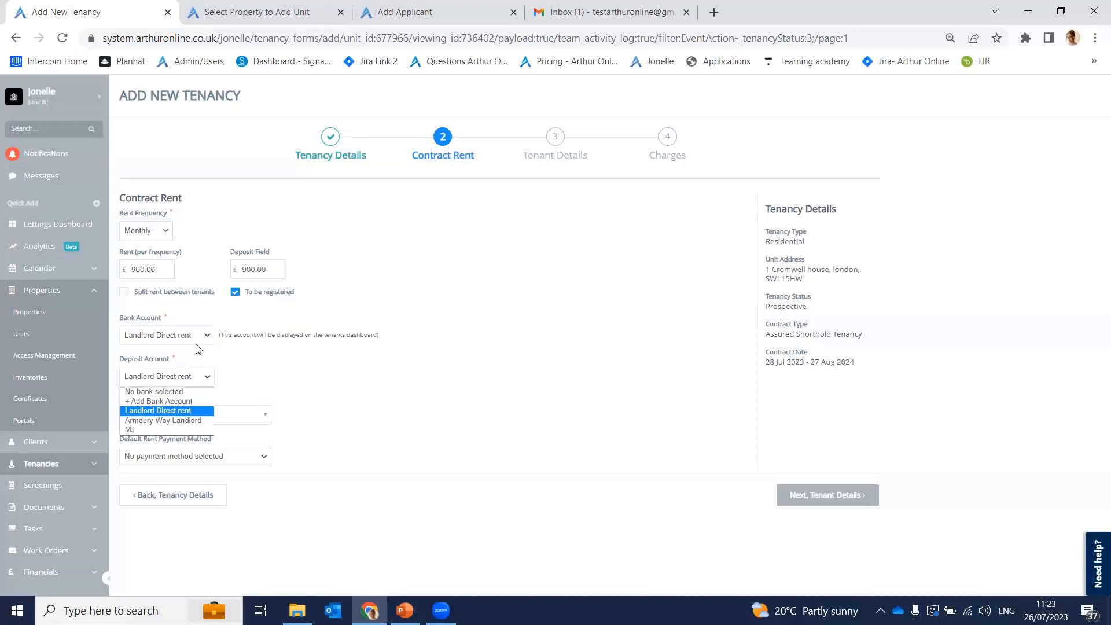
left_click(254, 357)
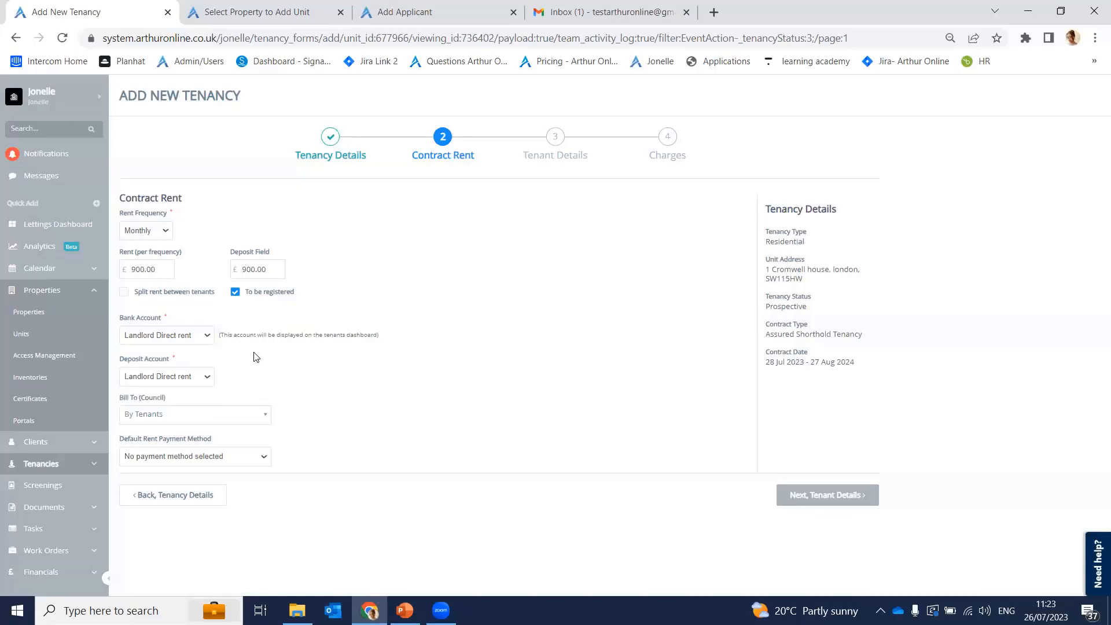
left_click(130, 423)
left_click(149, 421)
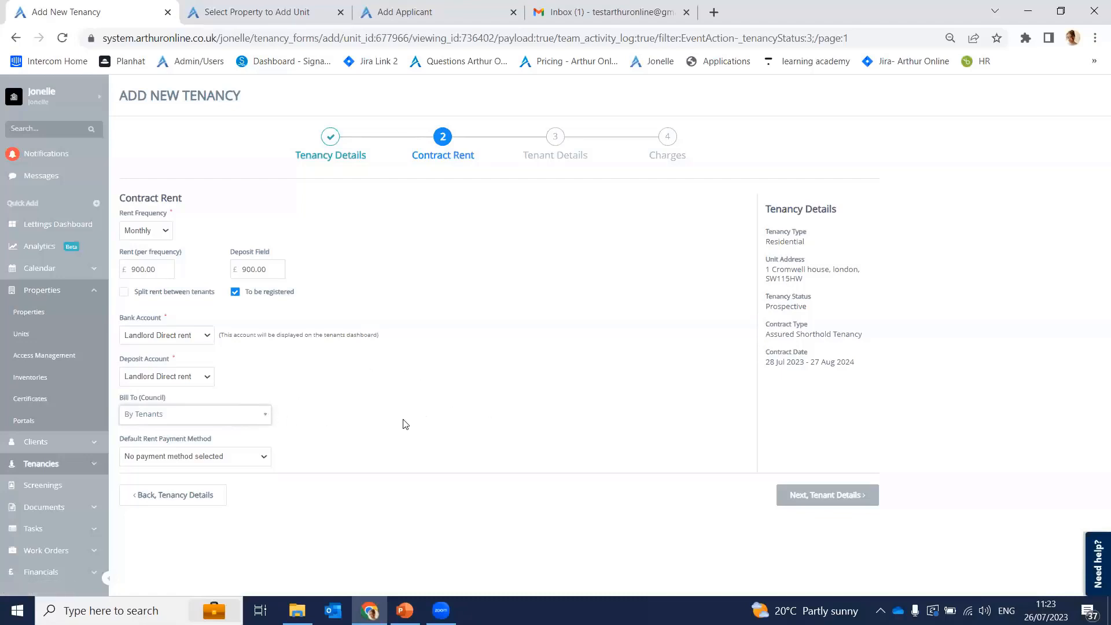
left_click(234, 457)
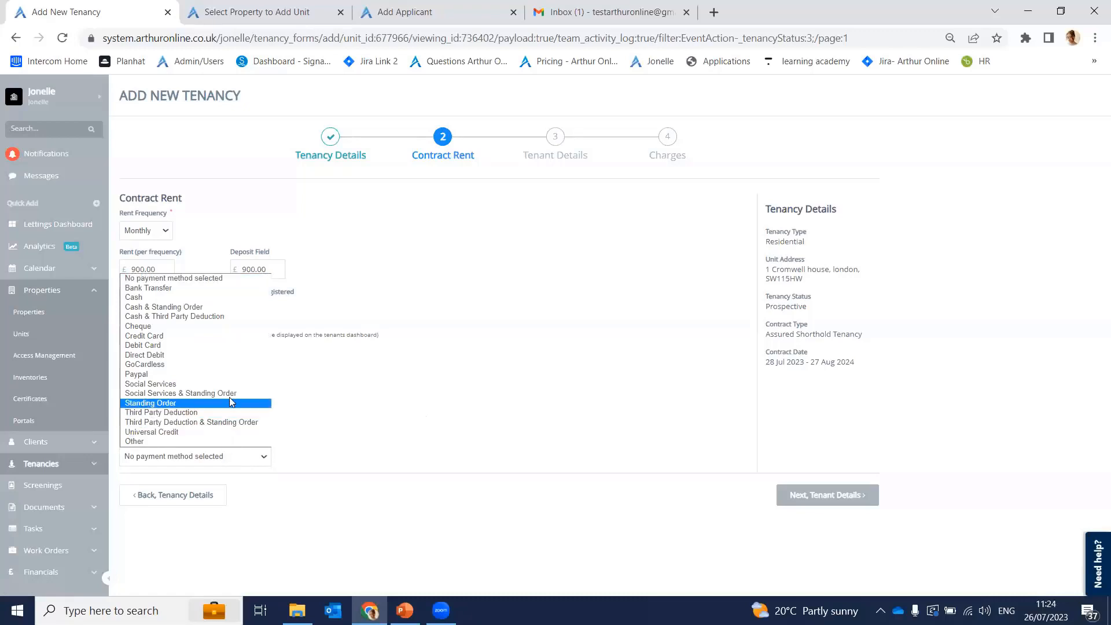
left_click(241, 289)
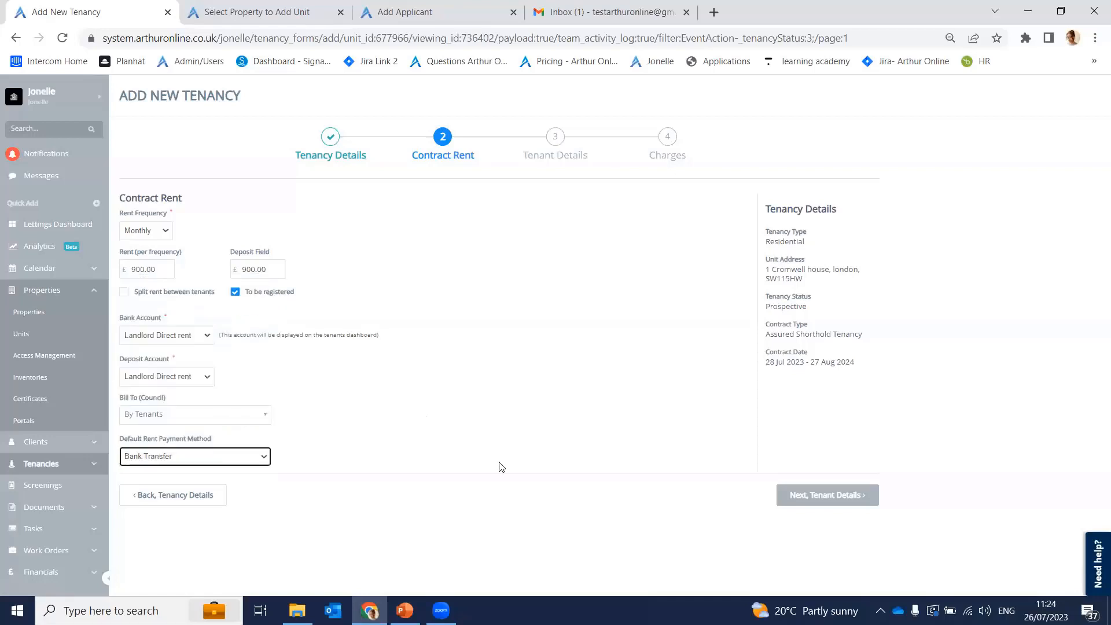
Step: Move to Tenant Details, add a second tenant, then delete the empty Tenant #2
left_click(798, 501)
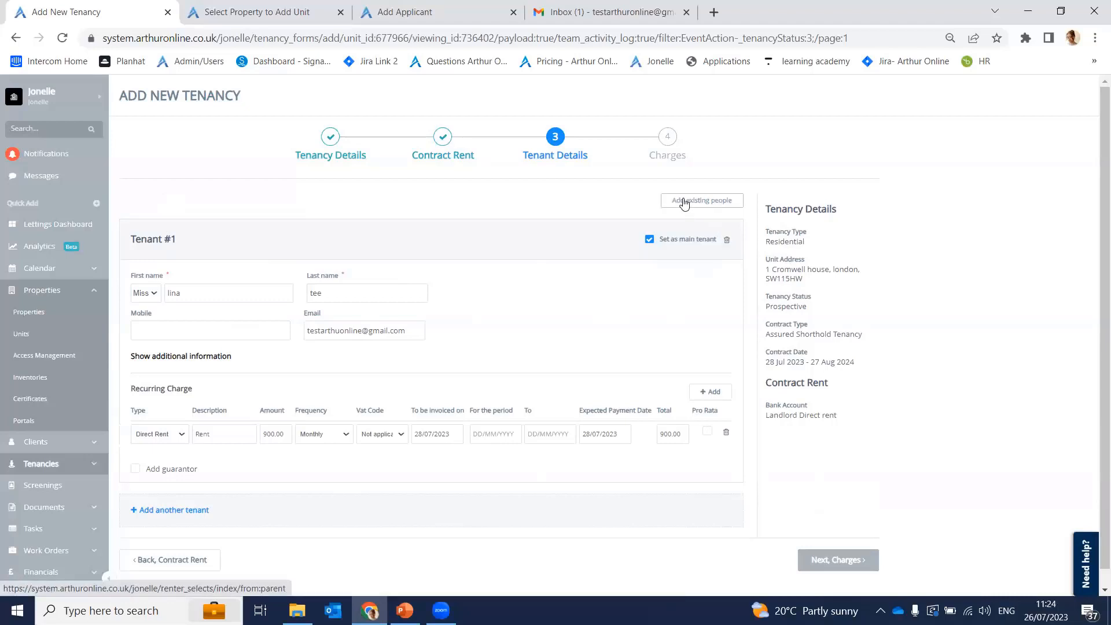
left_click(153, 511)
scroll(469, 393, "down", 4)
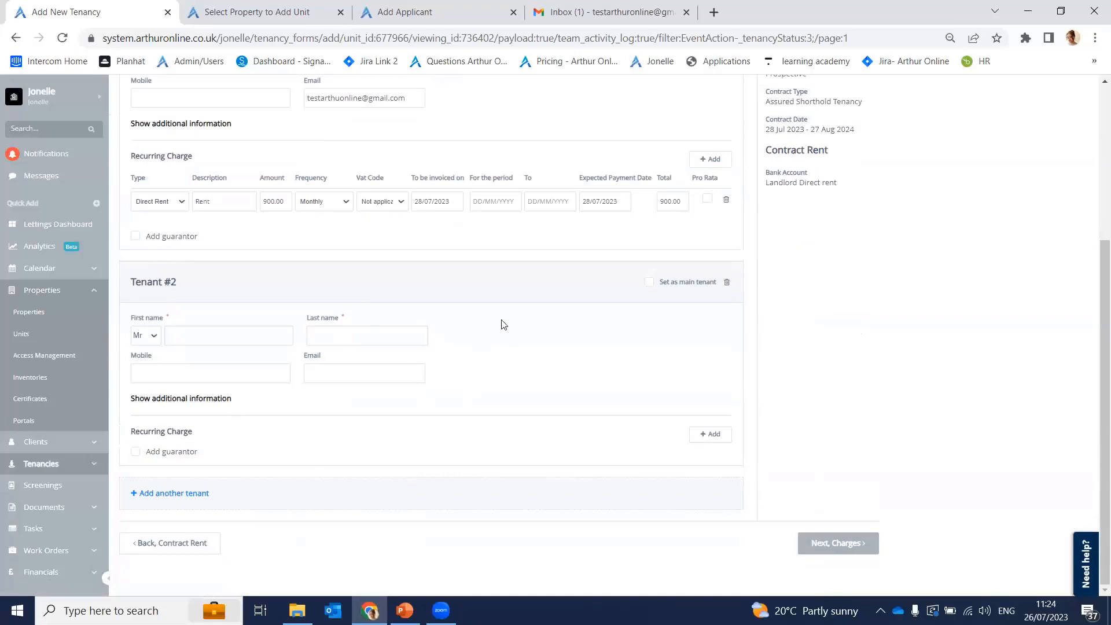
left_click(728, 285)
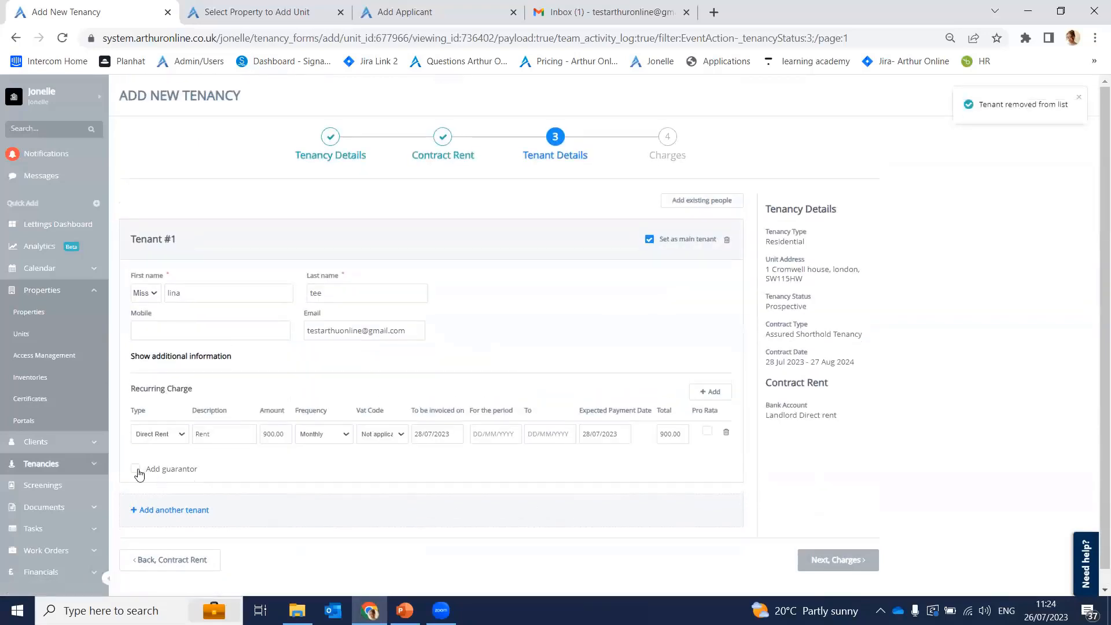
Step: Tick and untick Add guarantor so the main tenant has no guarantor
left_click(135, 469)
scroll(166, 454, "down", 2)
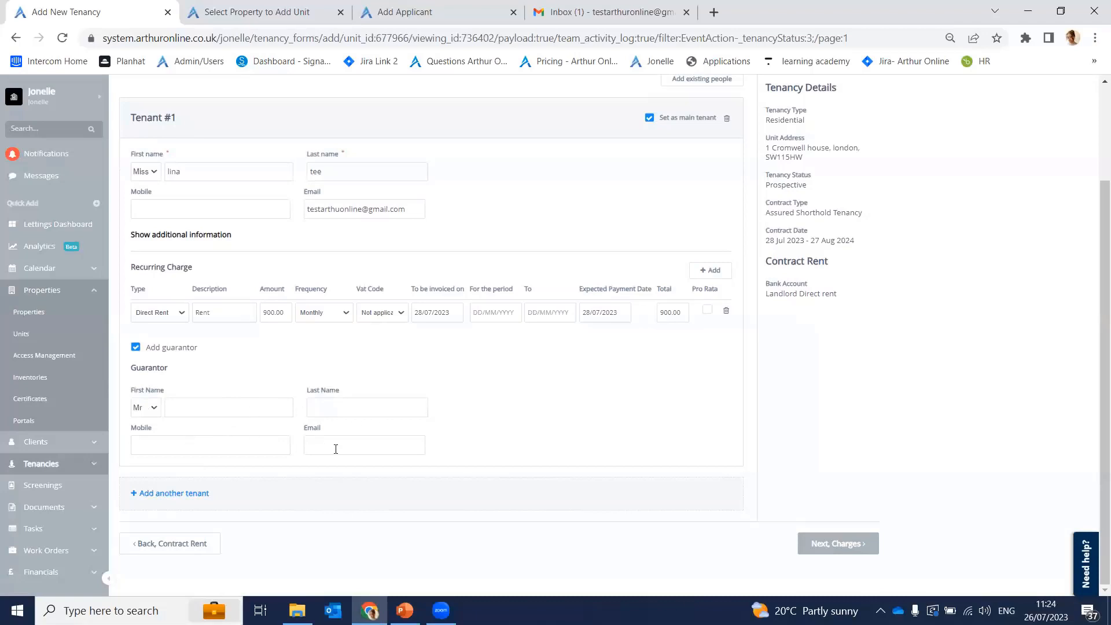
left_click(136, 347)
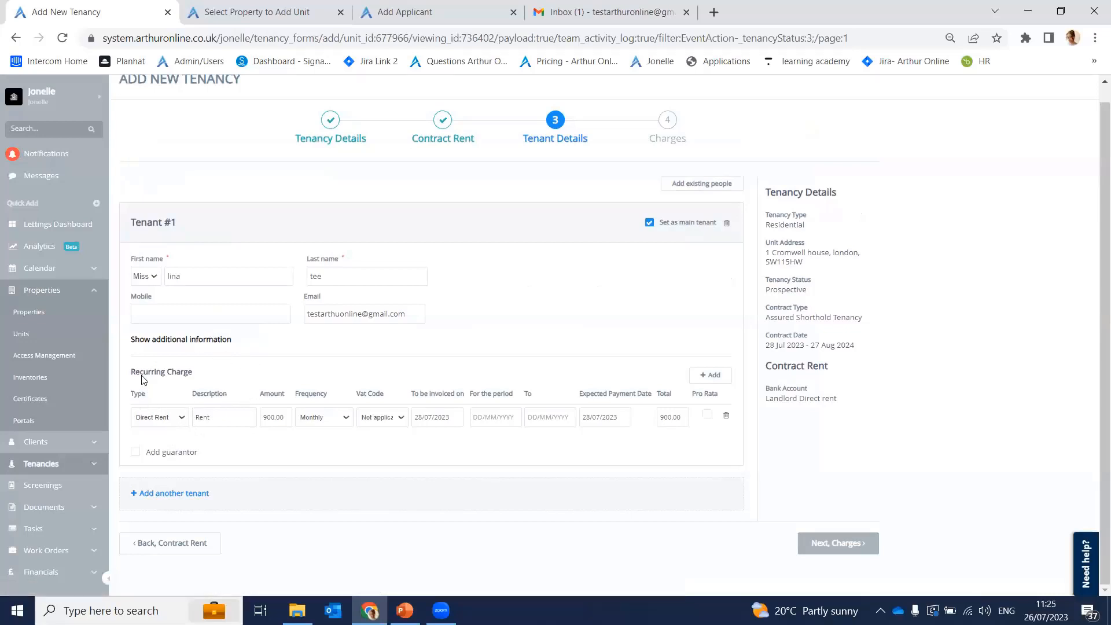
left_click_drag(130, 373, 201, 374)
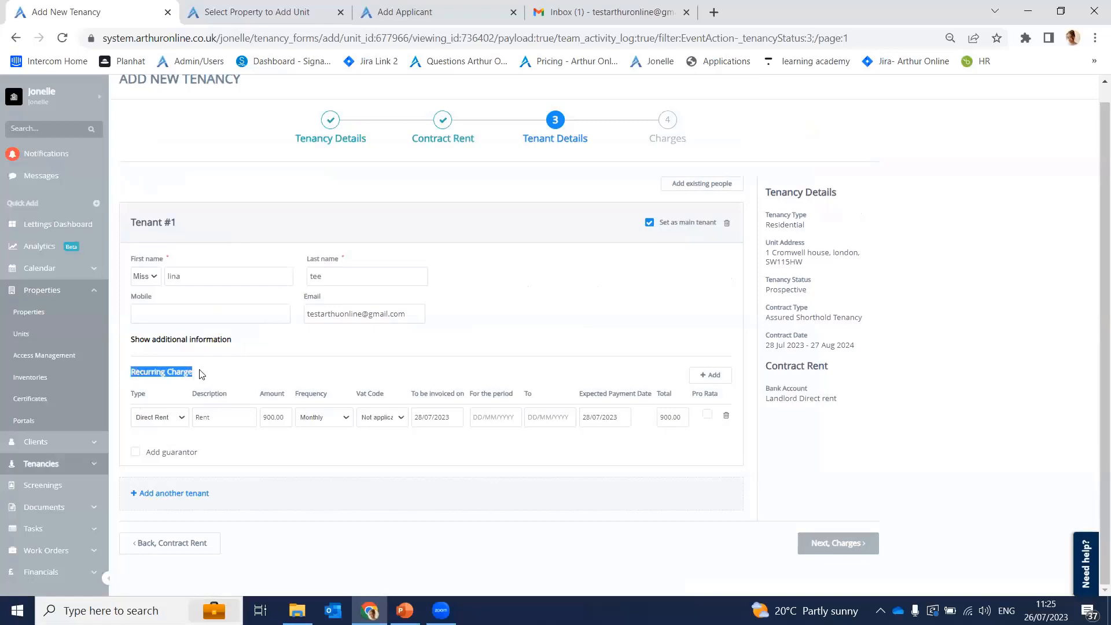
left_click(224, 389)
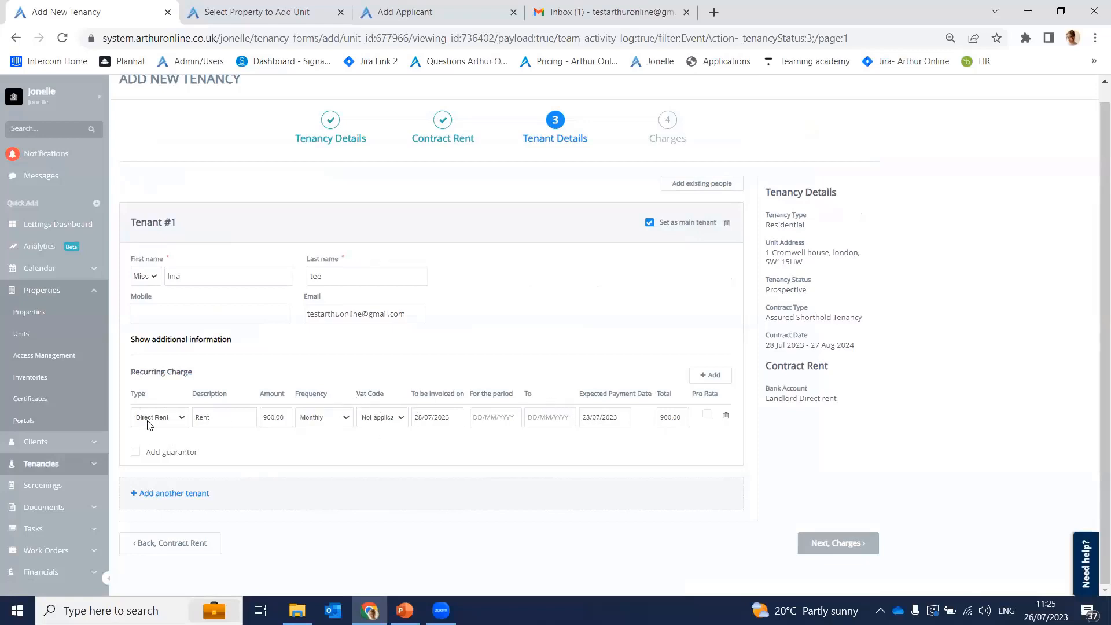
left_click(176, 419)
left_click(172, 420)
left_click(172, 419)
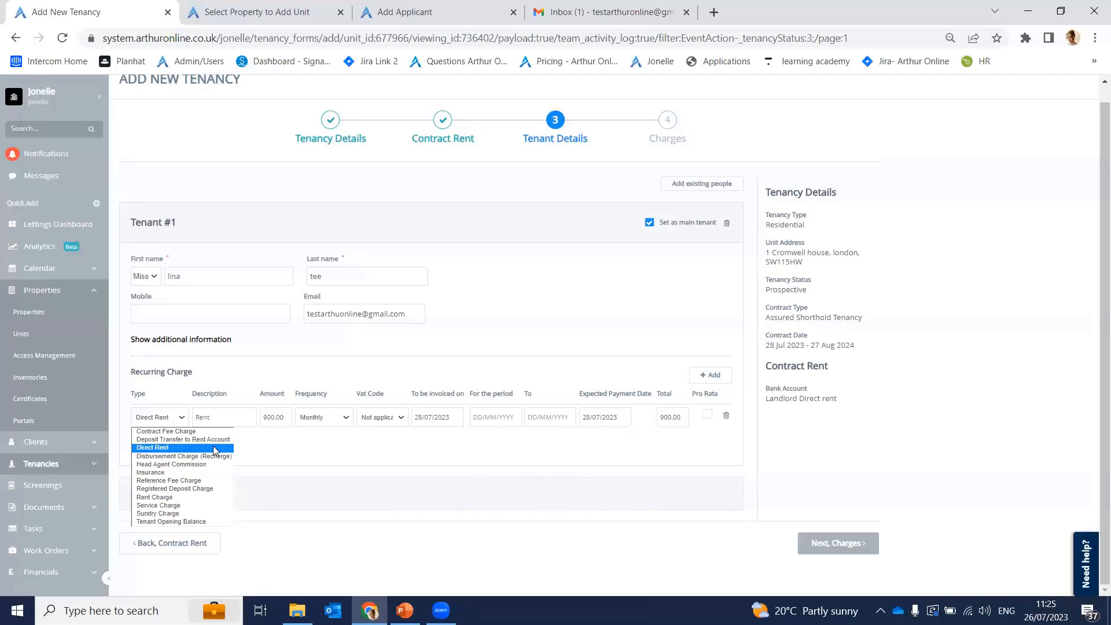
left_click(214, 451)
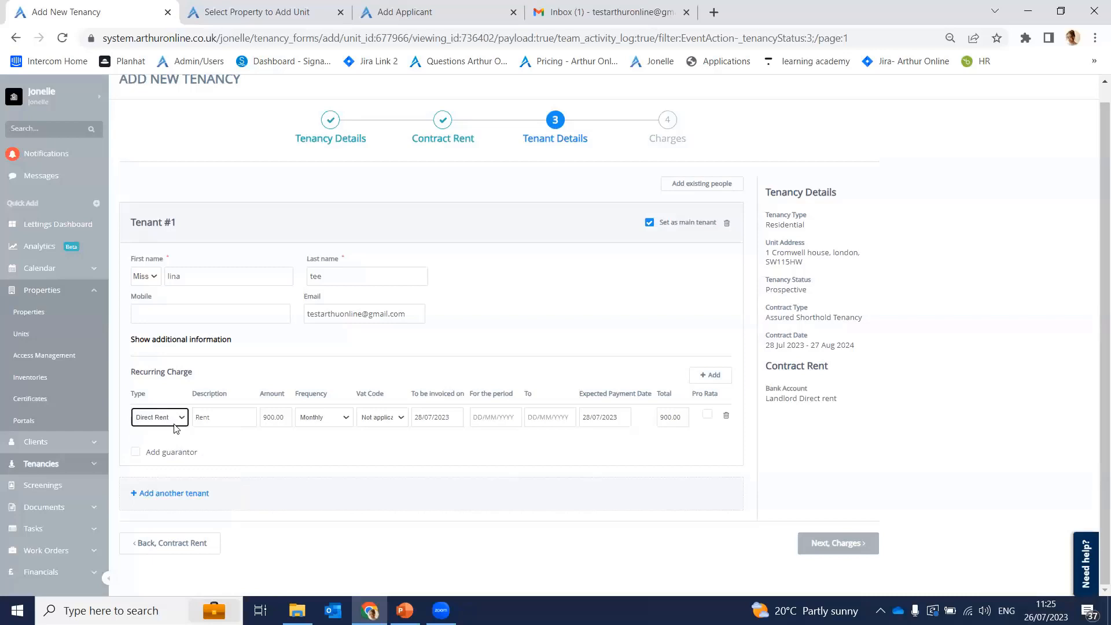
Step: Keep the Rent charge's VAT code as Not applicable and start its period on 28/07/2023
left_click(218, 418)
left_click(391, 420)
left_click(392, 420)
left_click(392, 420)
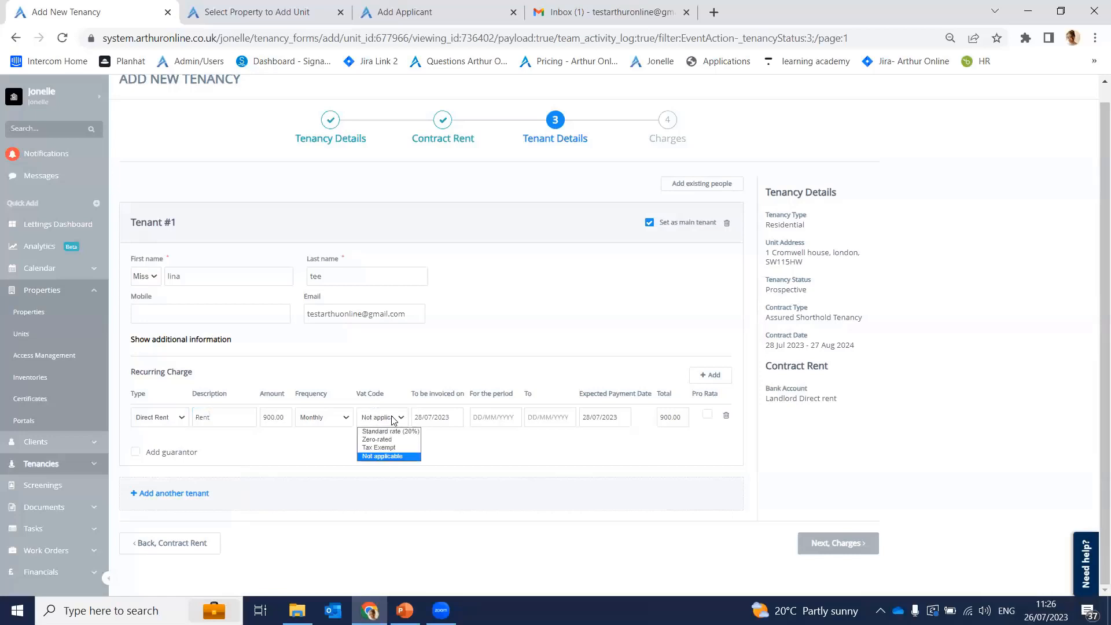
left_click(404, 457)
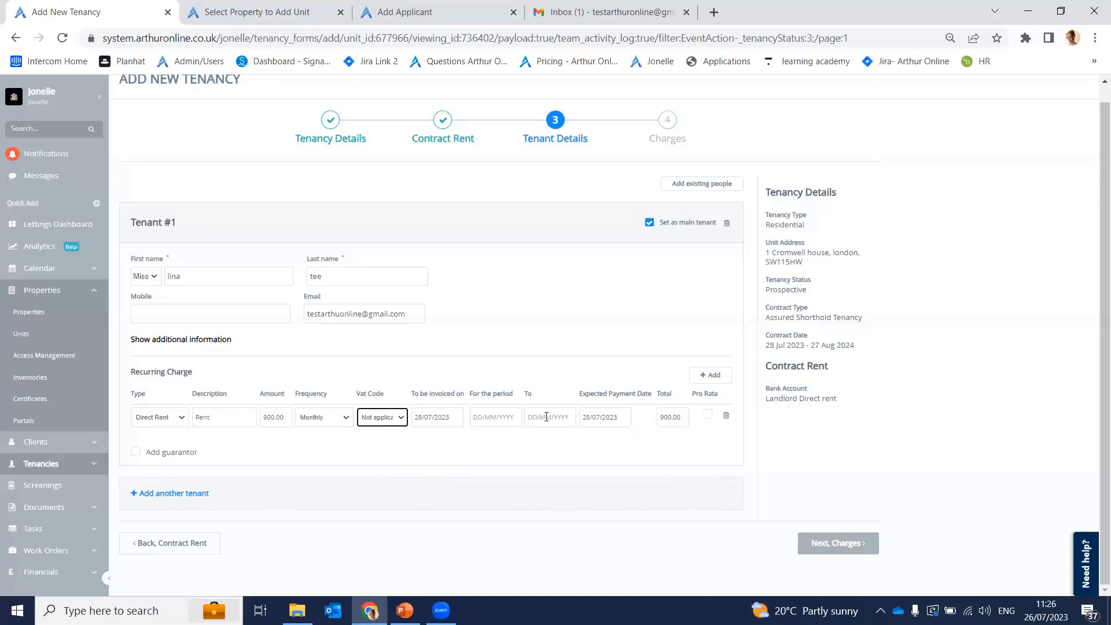
left_click(484, 419)
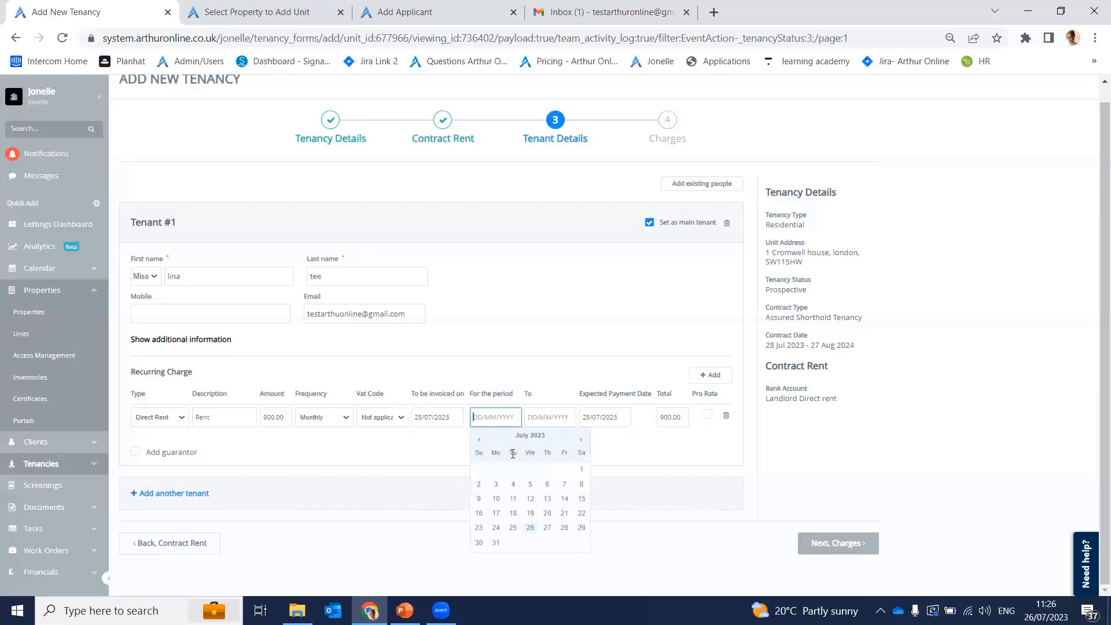
left_click(561, 528)
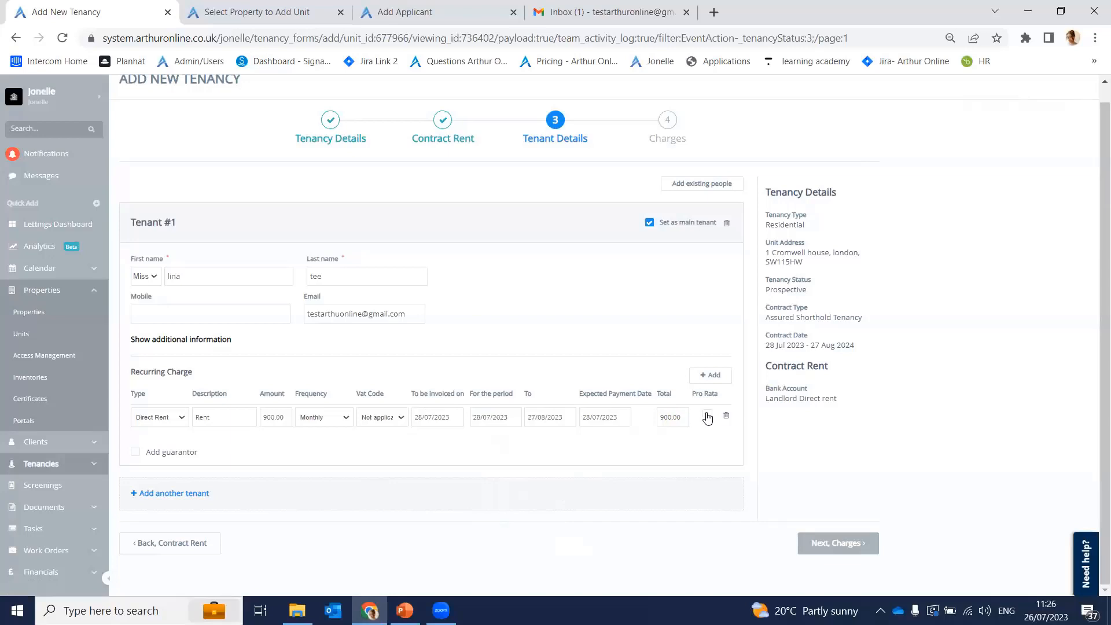
Step: Add an extra Rent Charge row, then delete it again
left_click(711, 382)
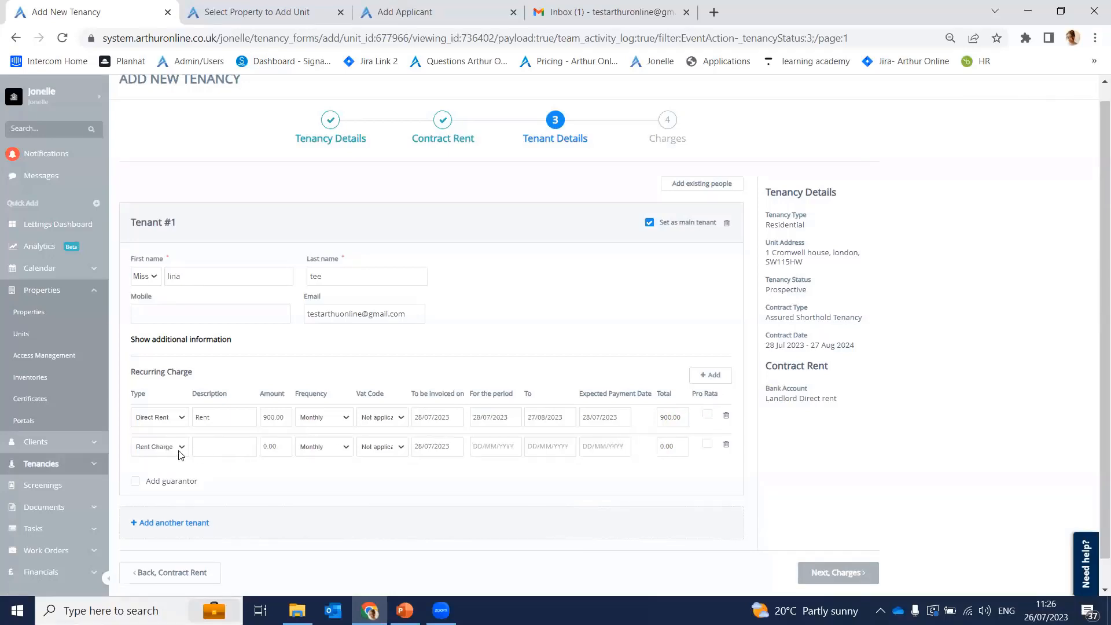
left_click(159, 453)
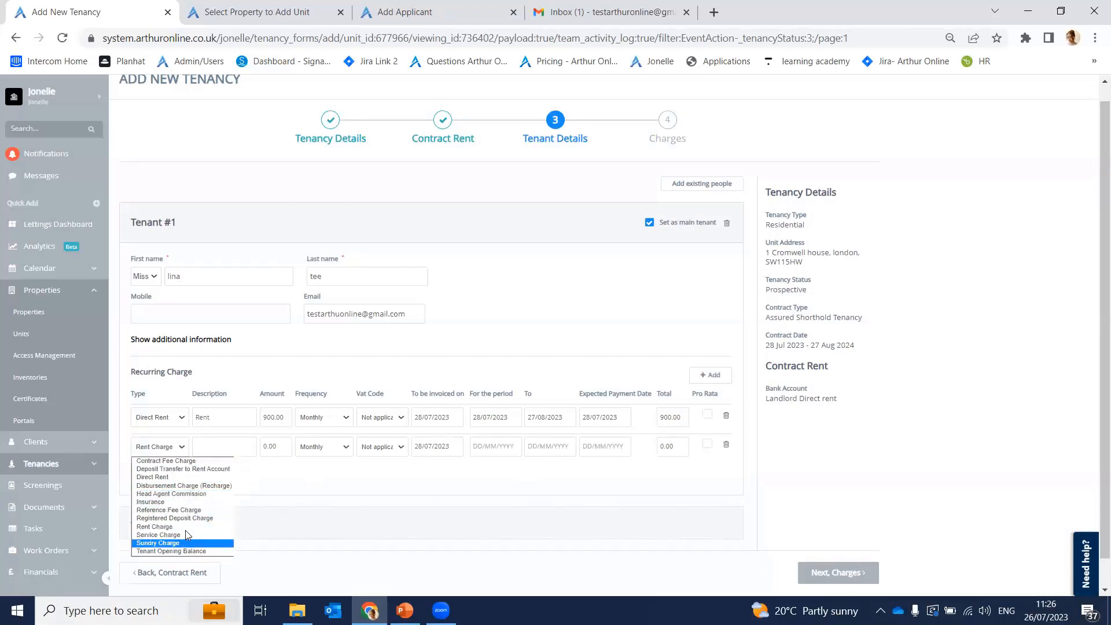
left_click(285, 485)
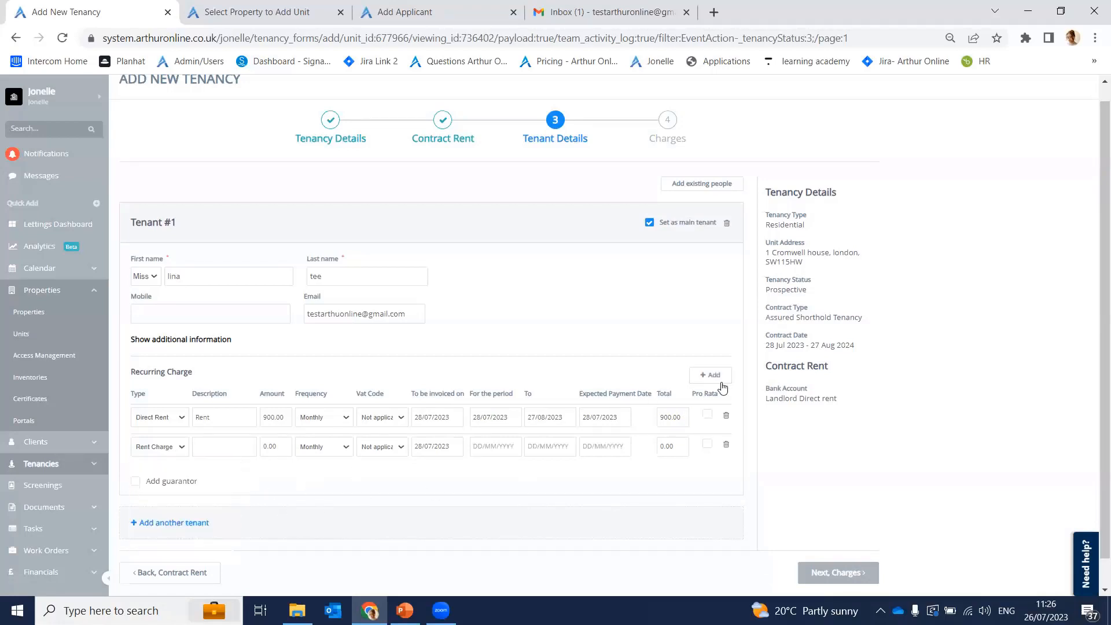
left_click(726, 445)
Step: On the Charges step, add a property owner recurring charge of type Management Fee Charge
left_click(852, 550)
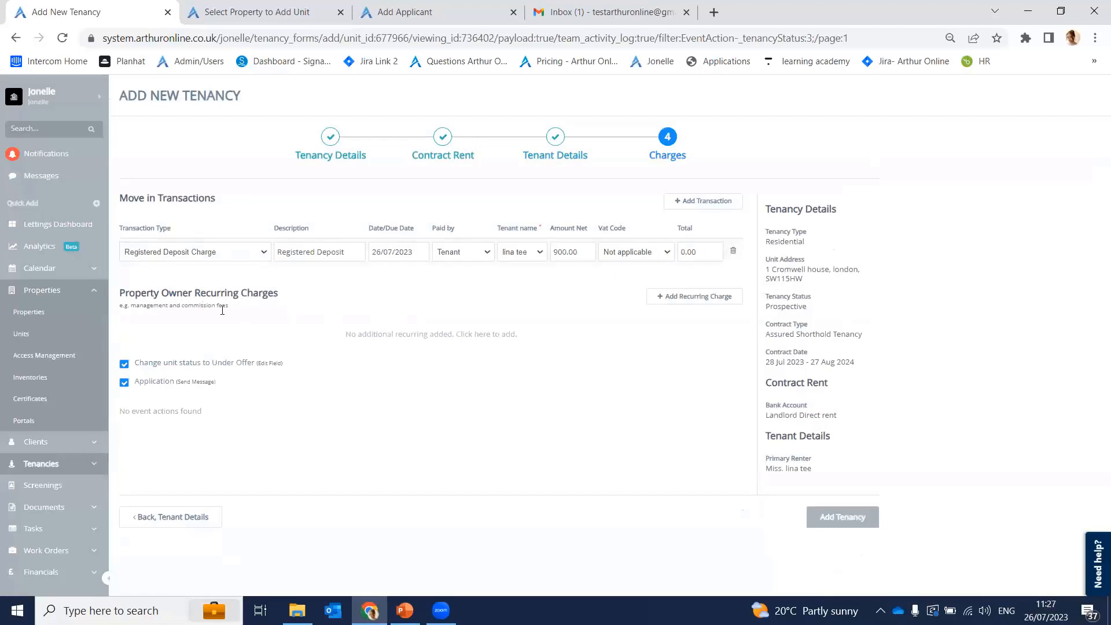
left_click(703, 297)
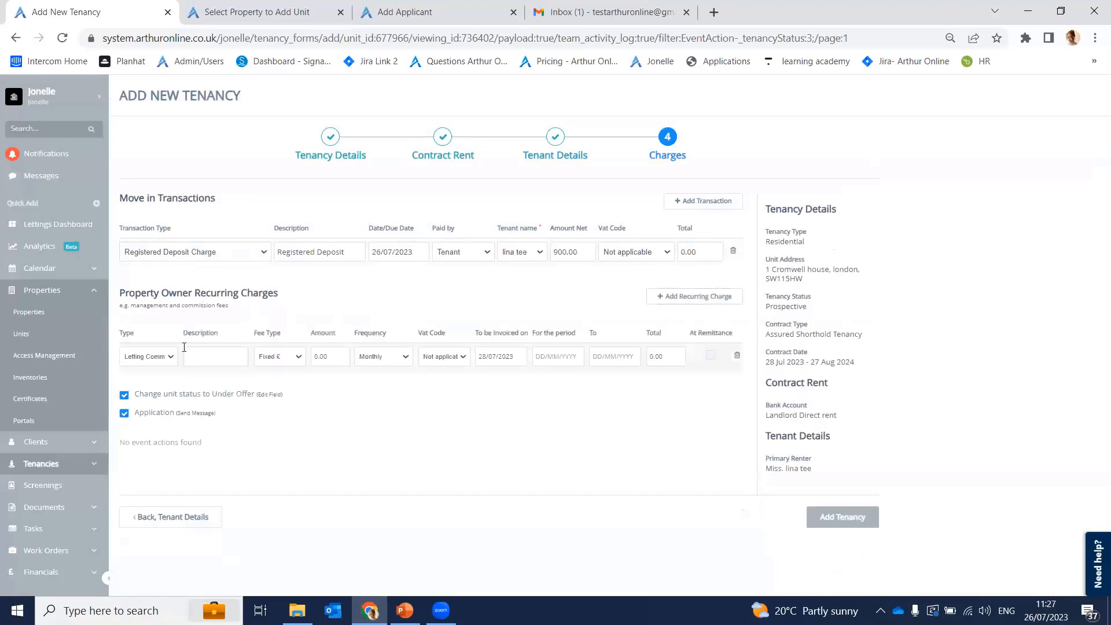
left_click(166, 355)
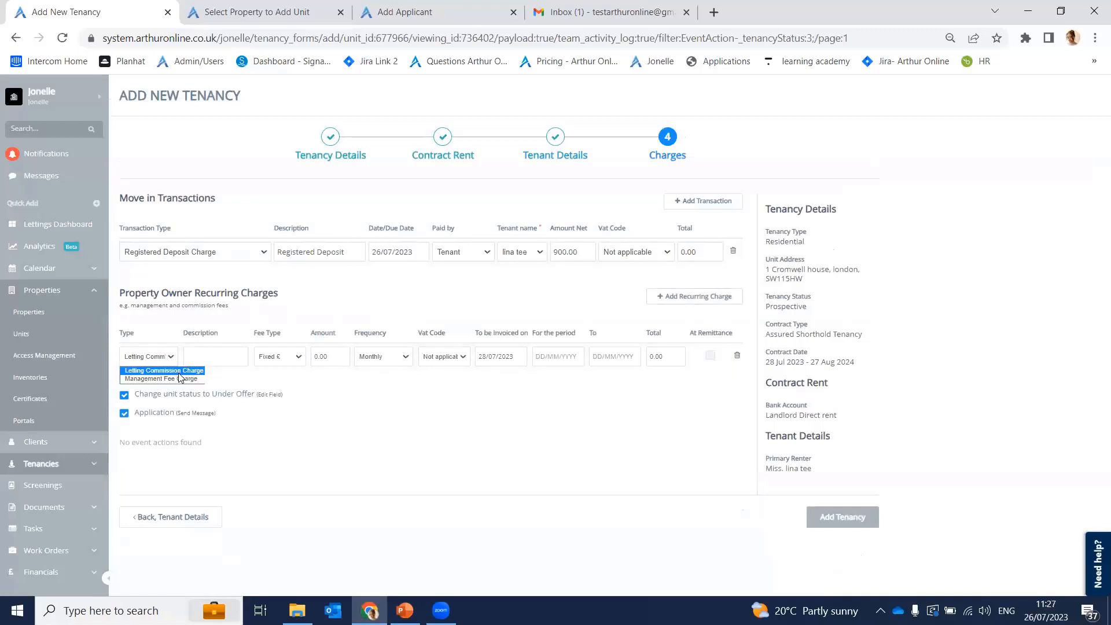
left_click(174, 378)
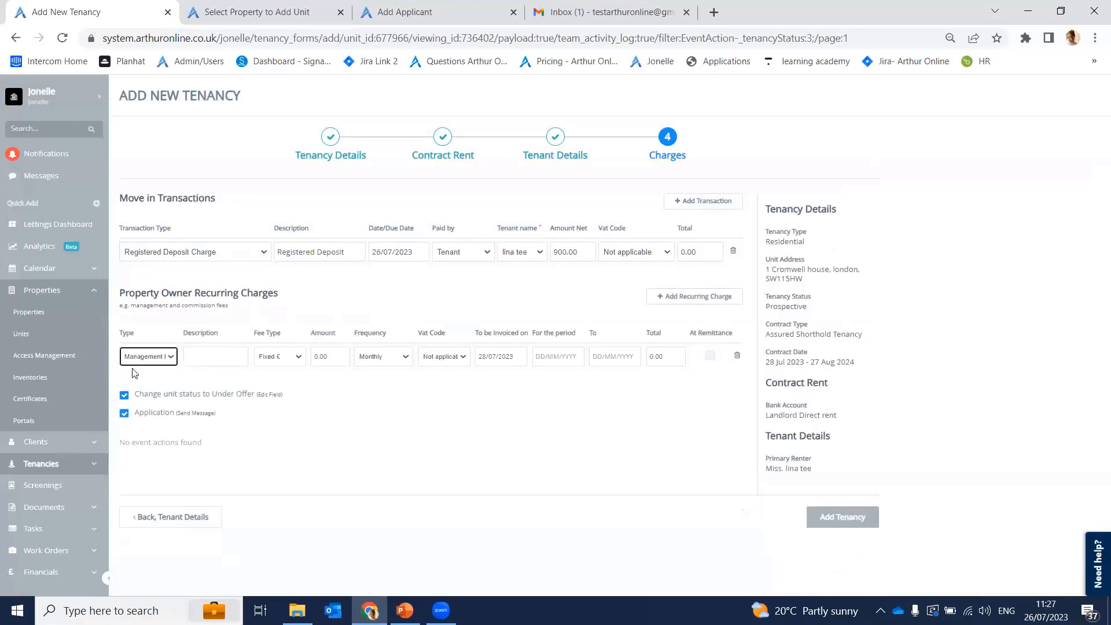
Step: Describe the charge as 'Management Fee' from the suggestions, keeping the Management Fee Charge type
left_click(232, 360)
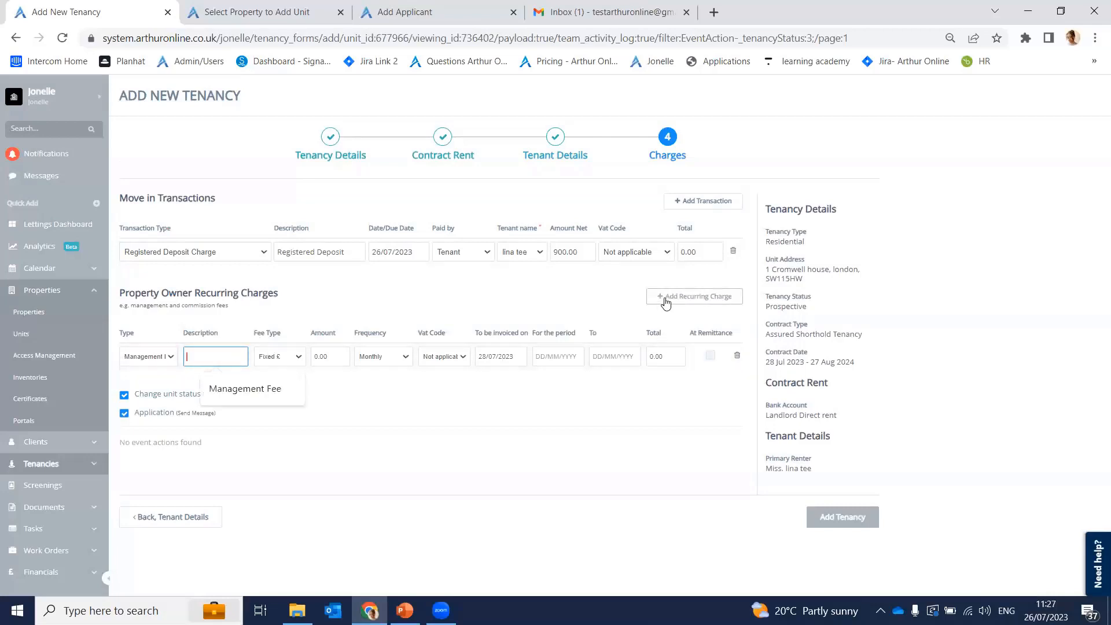
left_click(167, 357)
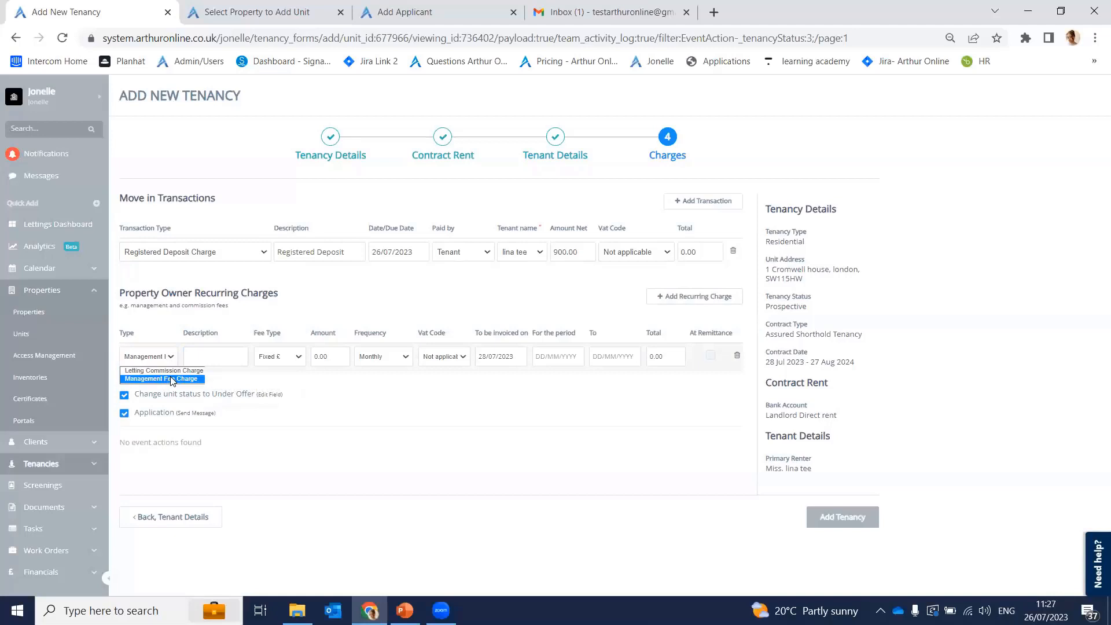
left_click(171, 379)
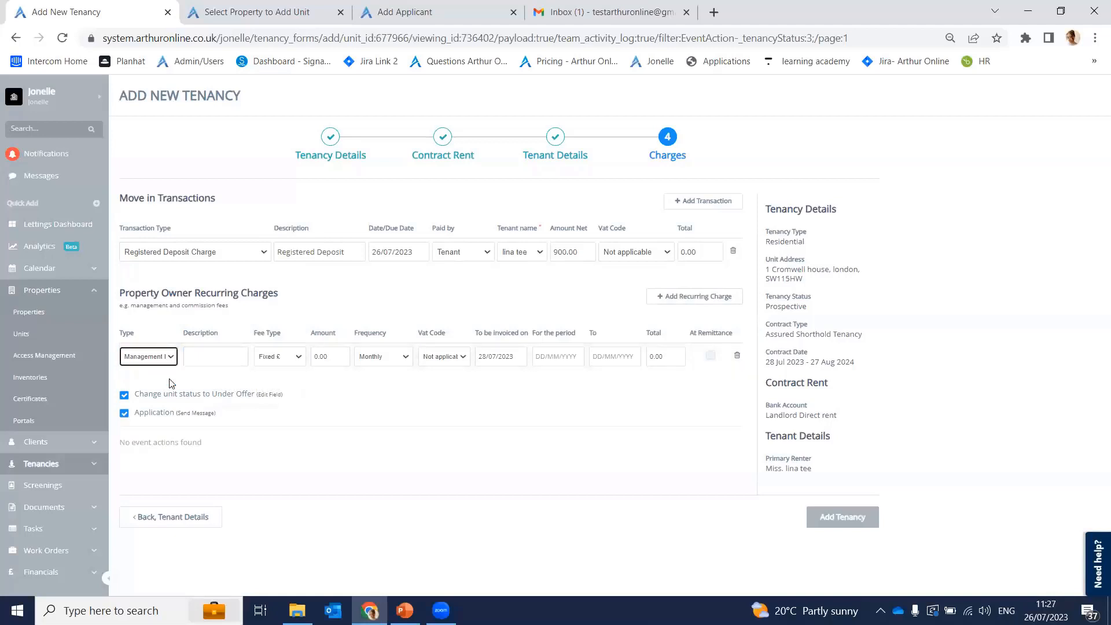
left_click(209, 349)
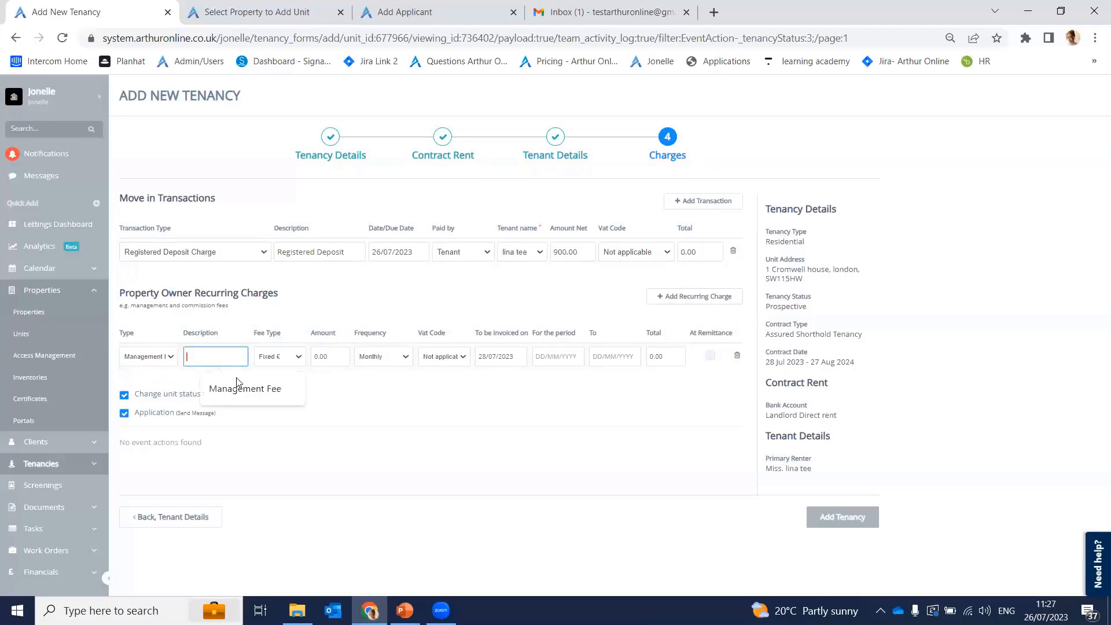
left_click(238, 398)
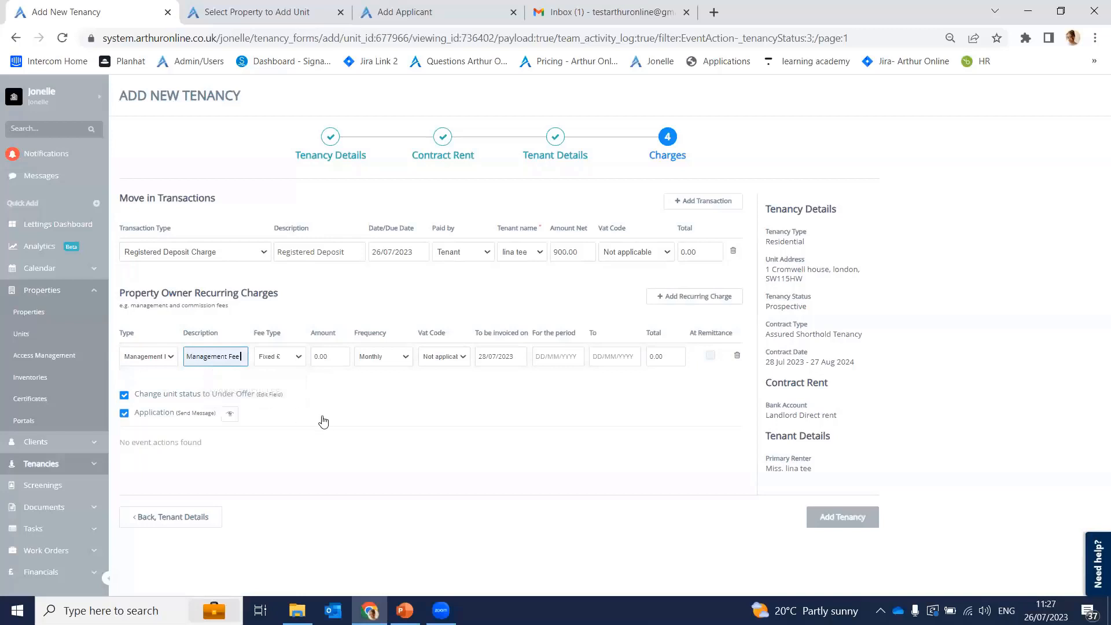
left_click_drag(255, 334, 281, 335)
Step: Set the management fee to a fixed amount of 200, leaving the VAT code unchanged
left_click(285, 359)
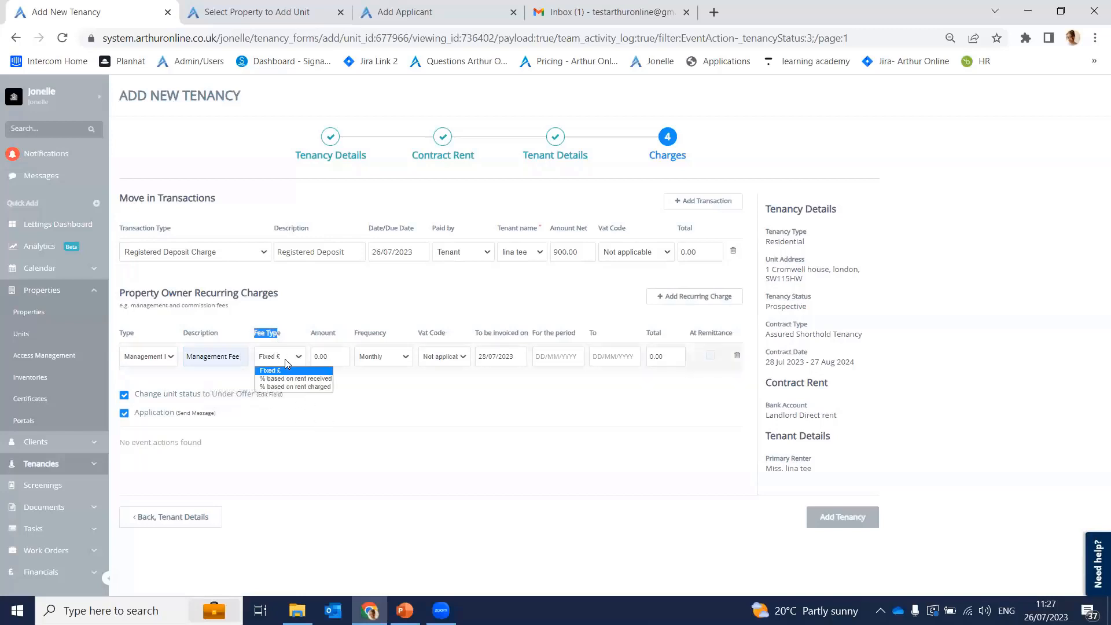
left_click(292, 395)
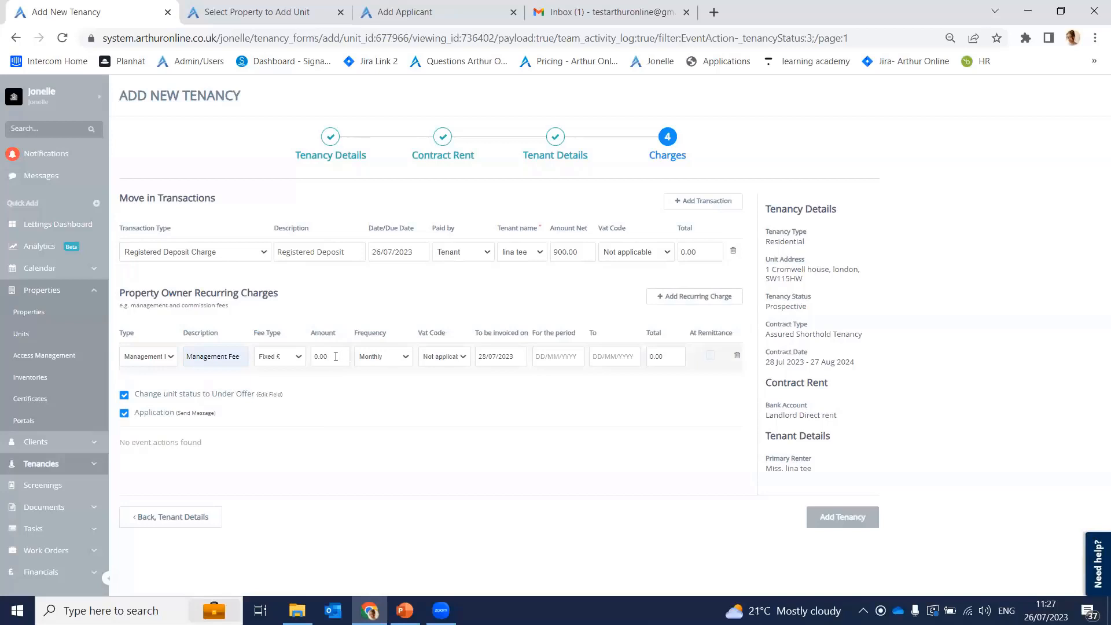
left_click(339, 357)
key("BackSpace")
key("BackSpace")
key("BackSpace")
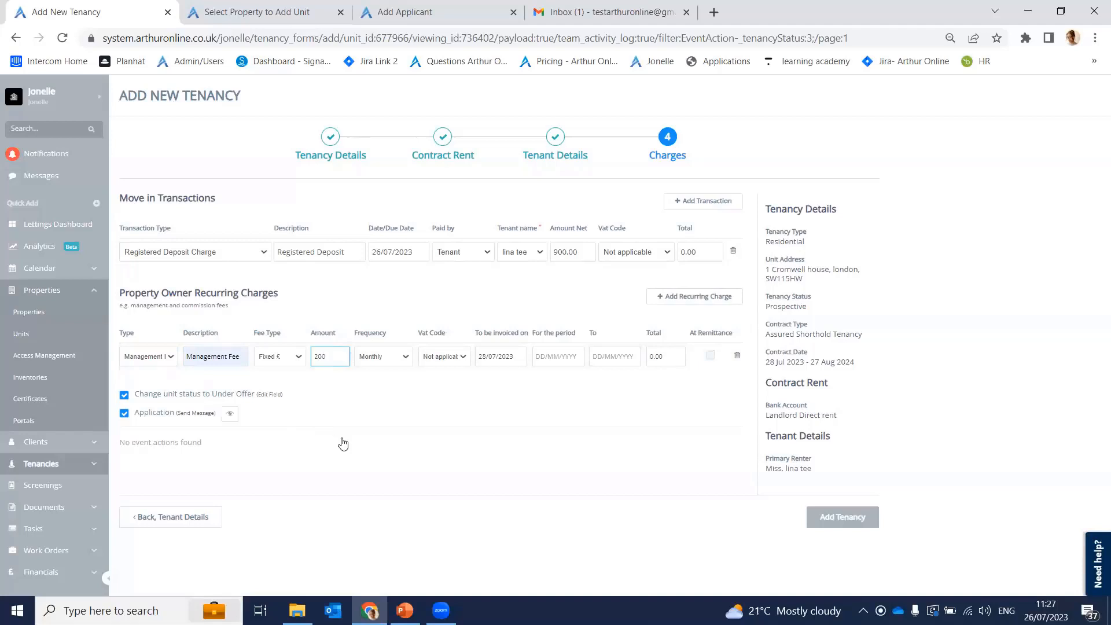
left_click(650, 445)
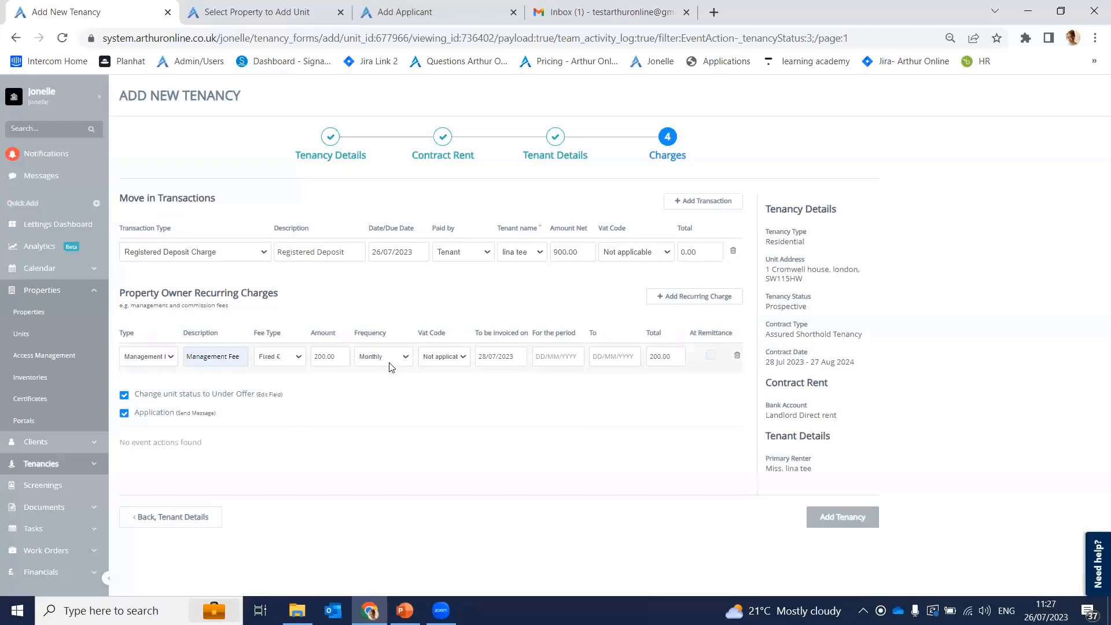
left_click(443, 358)
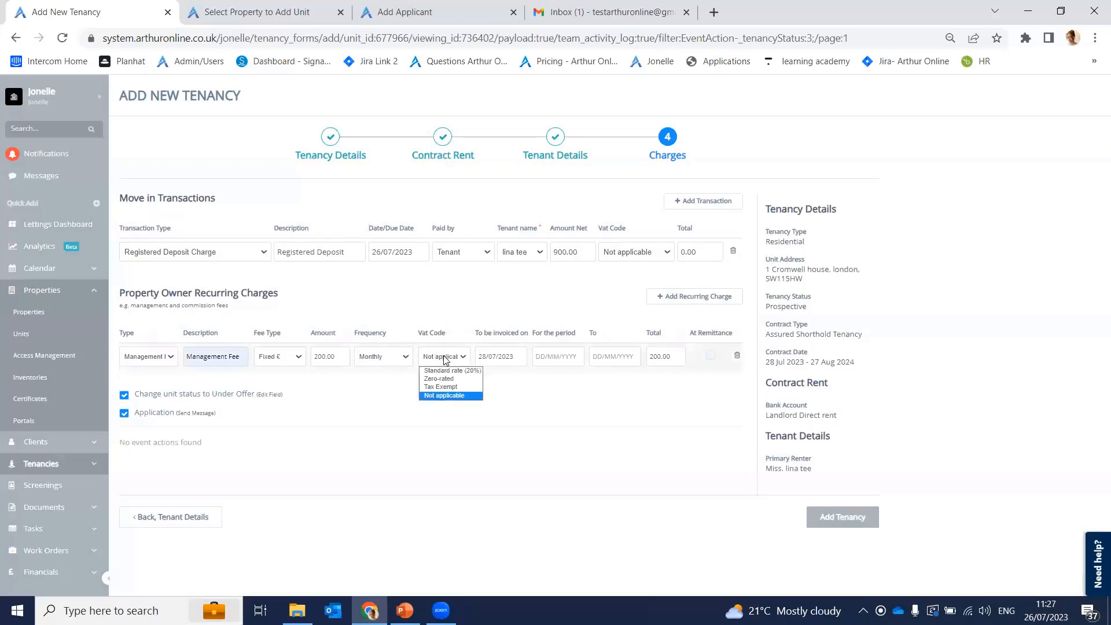
left_click(573, 429)
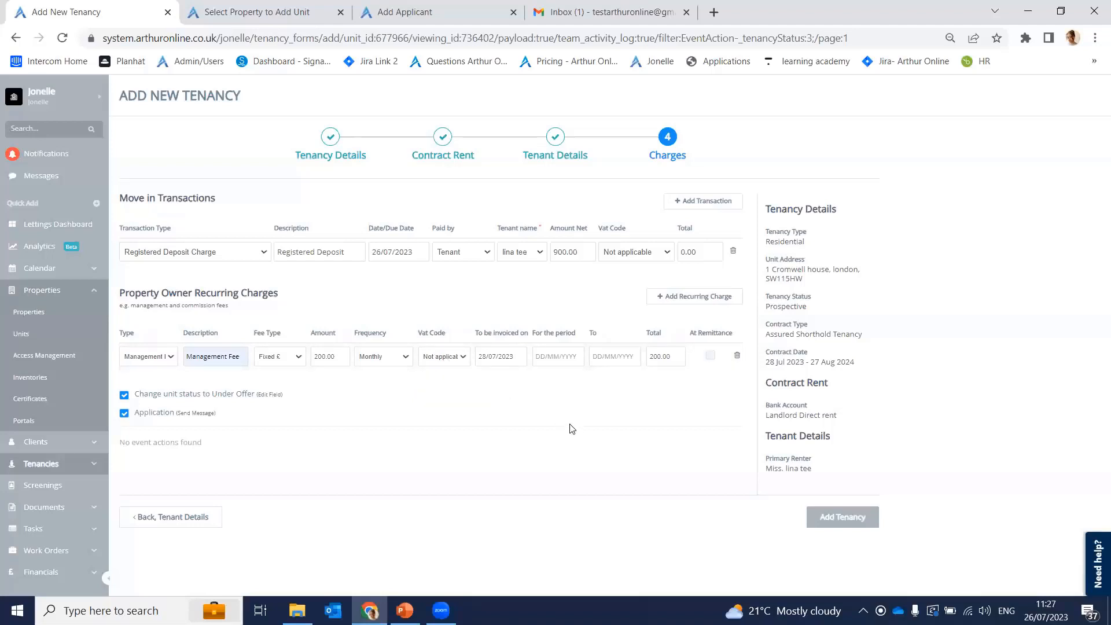
Step: Set the fee's period to run 28/07/2023 to 27/08/2023
left_click(545, 355)
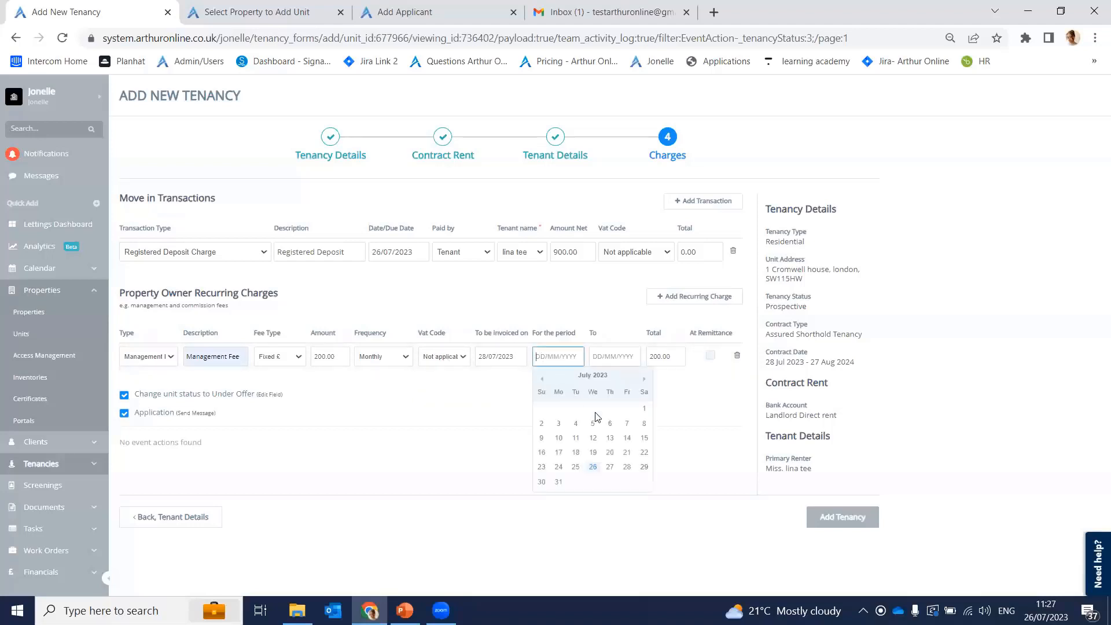
left_click(627, 468)
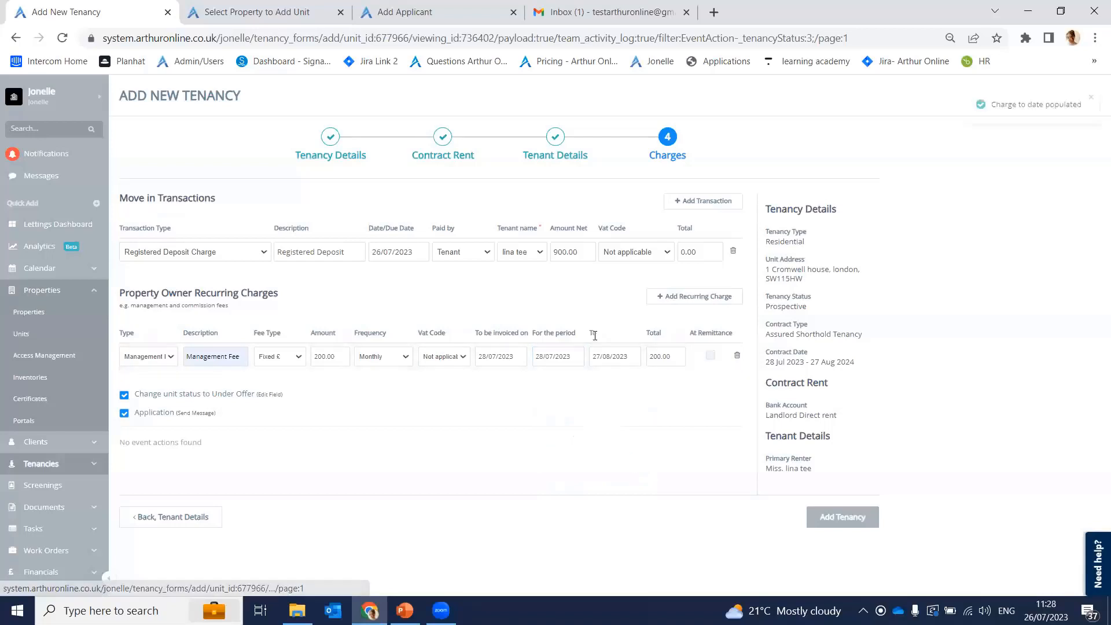
left_click(618, 360)
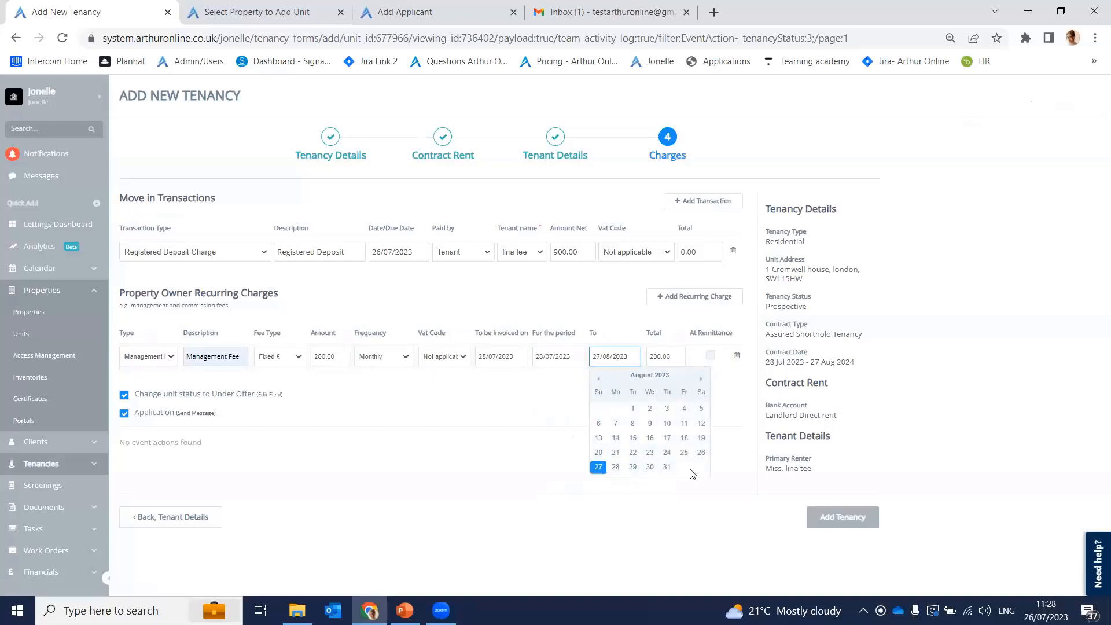
left_click(520, 422)
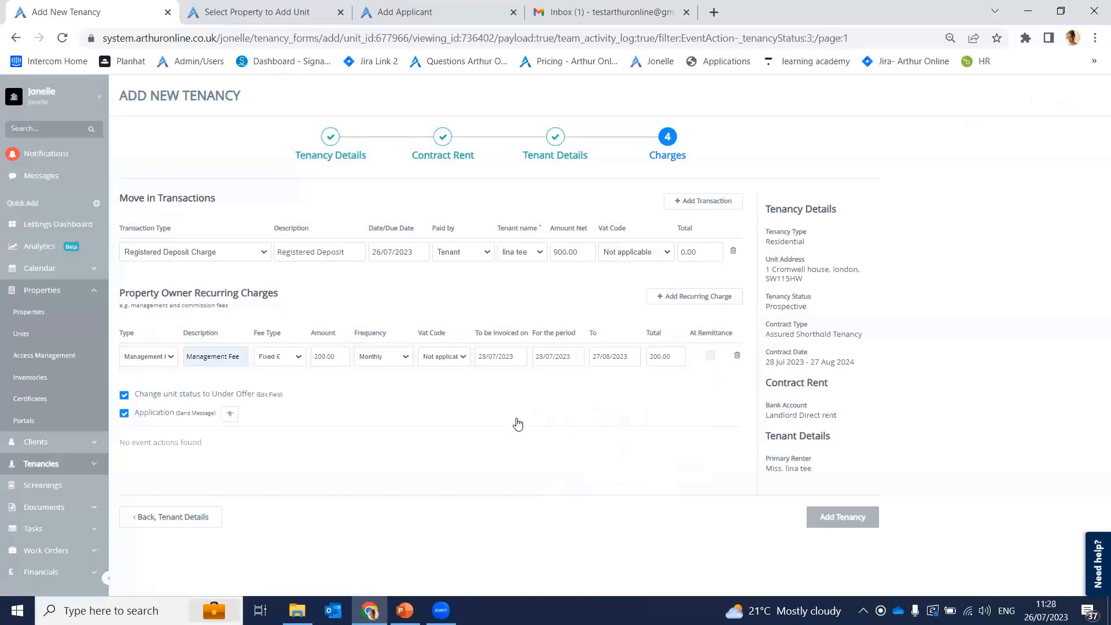
Step: Preview the Application email twice and open its form link in a new browser tab
left_click(228, 416)
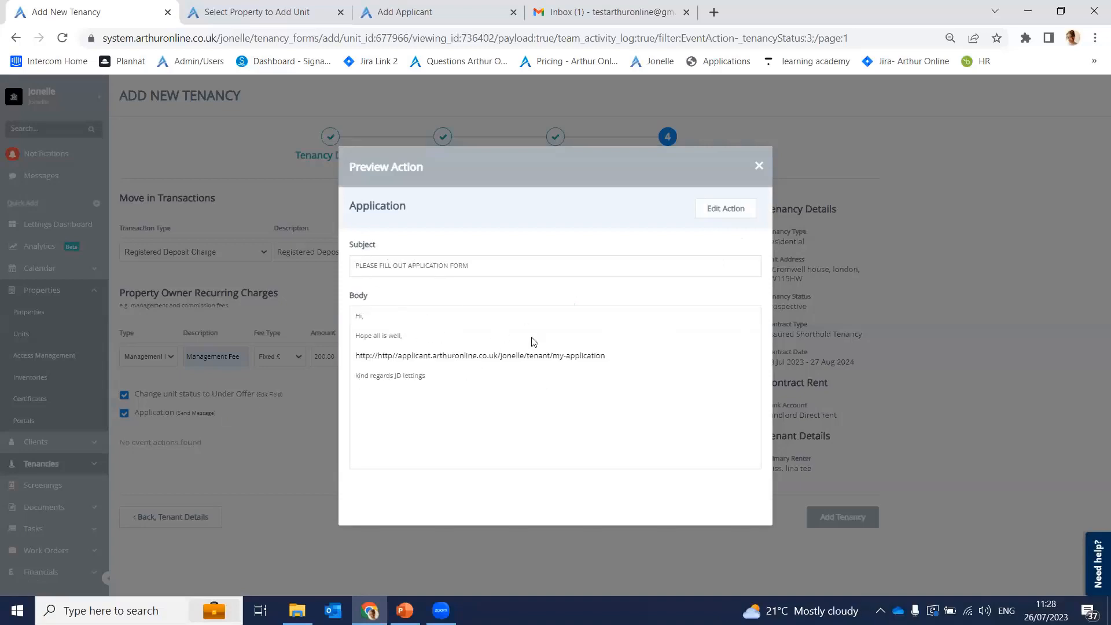
left_click(759, 167)
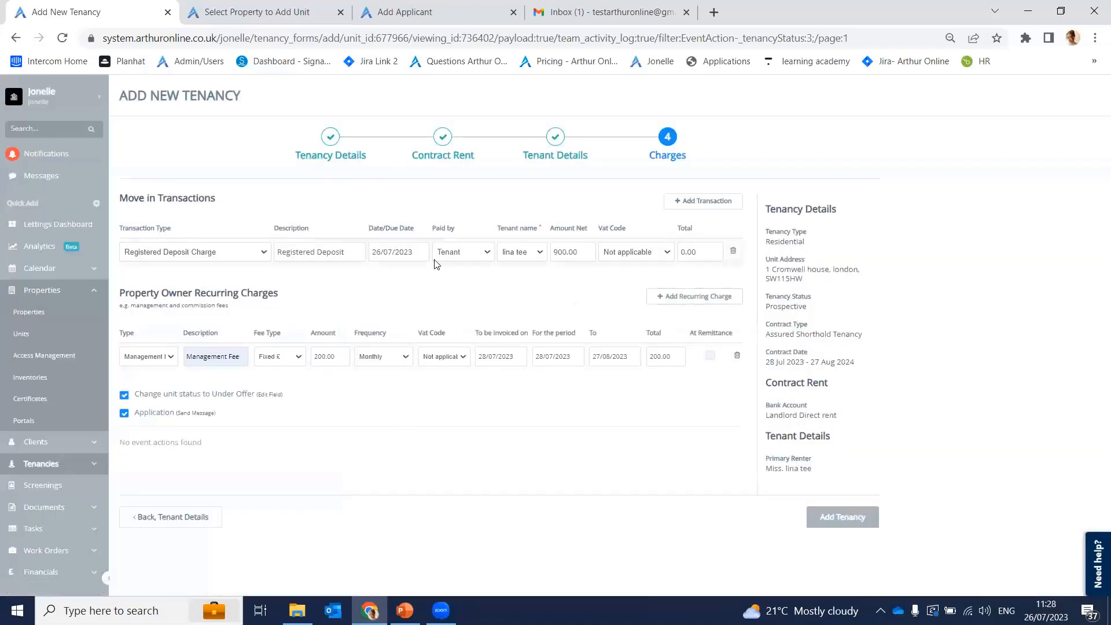
mouse_move(231, 418)
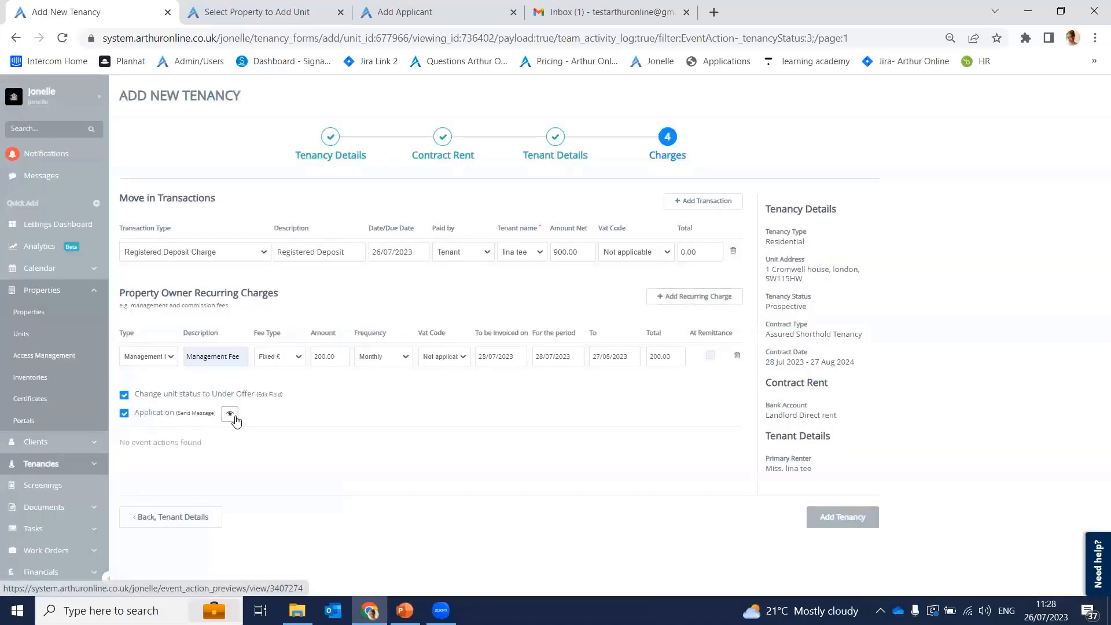
left_click(230, 414)
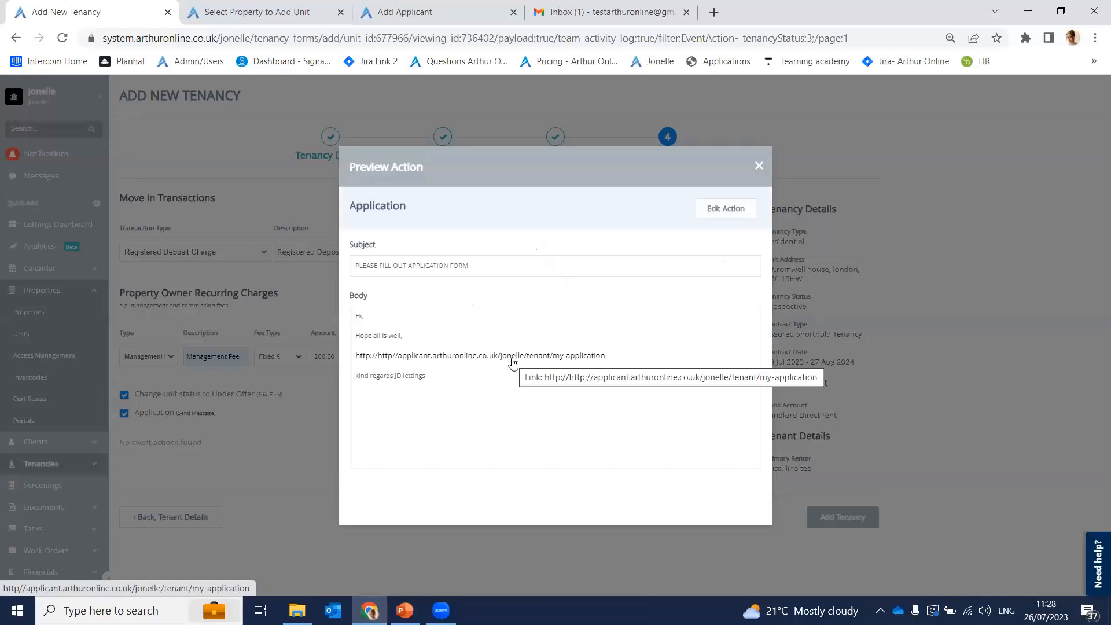
middle_click(469, 355)
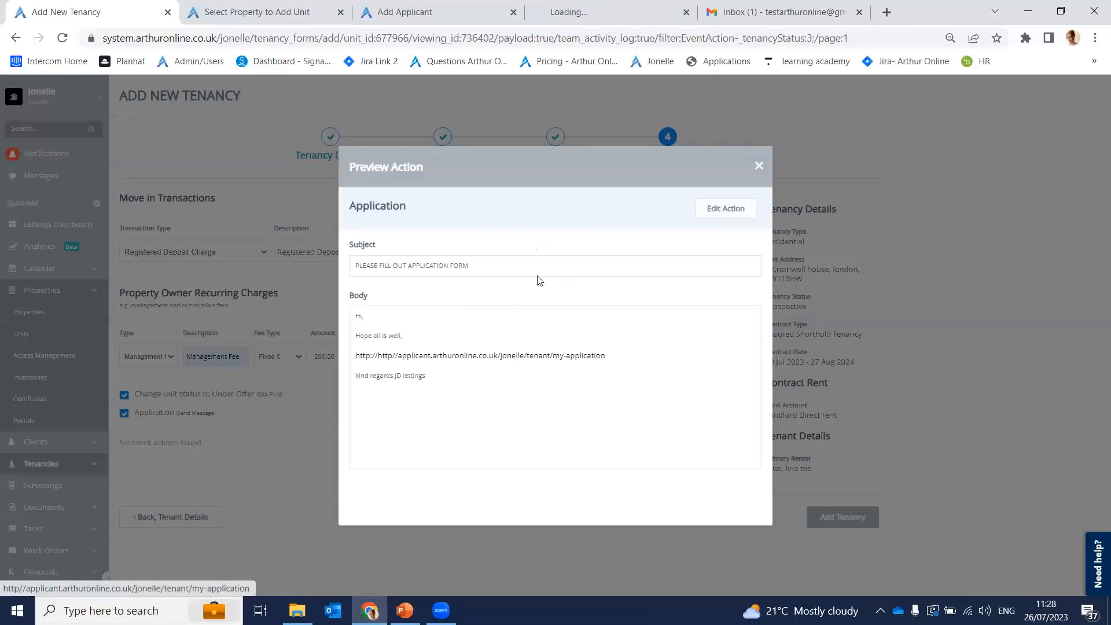
left_click(292, 452)
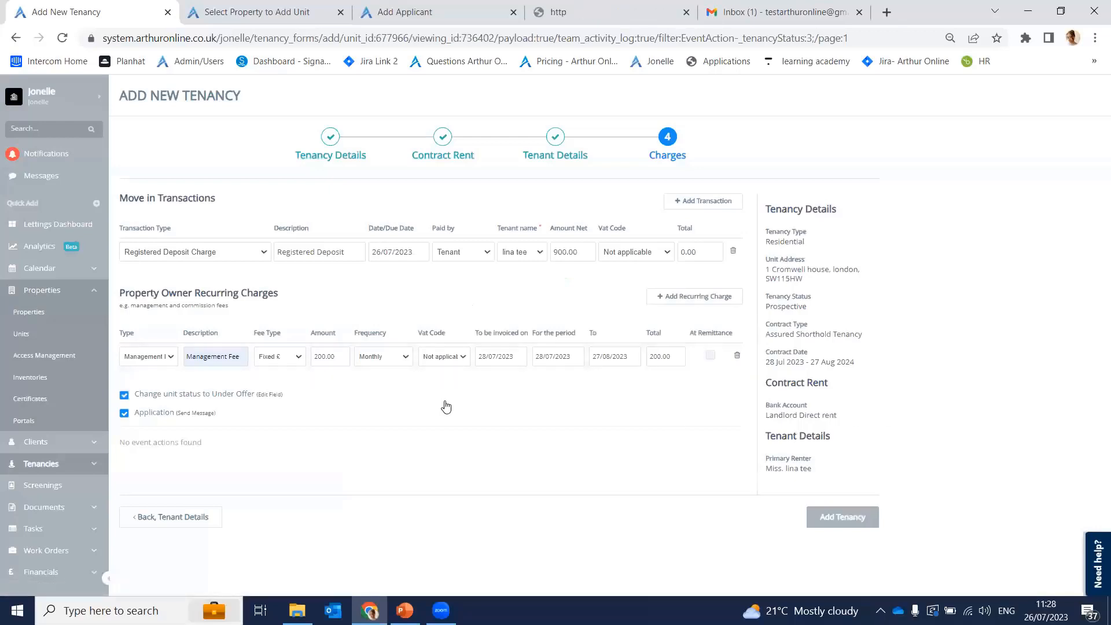
Step: Save the tenancy with Add Tenancy to create the Prospective TE1010 record
left_click(834, 517)
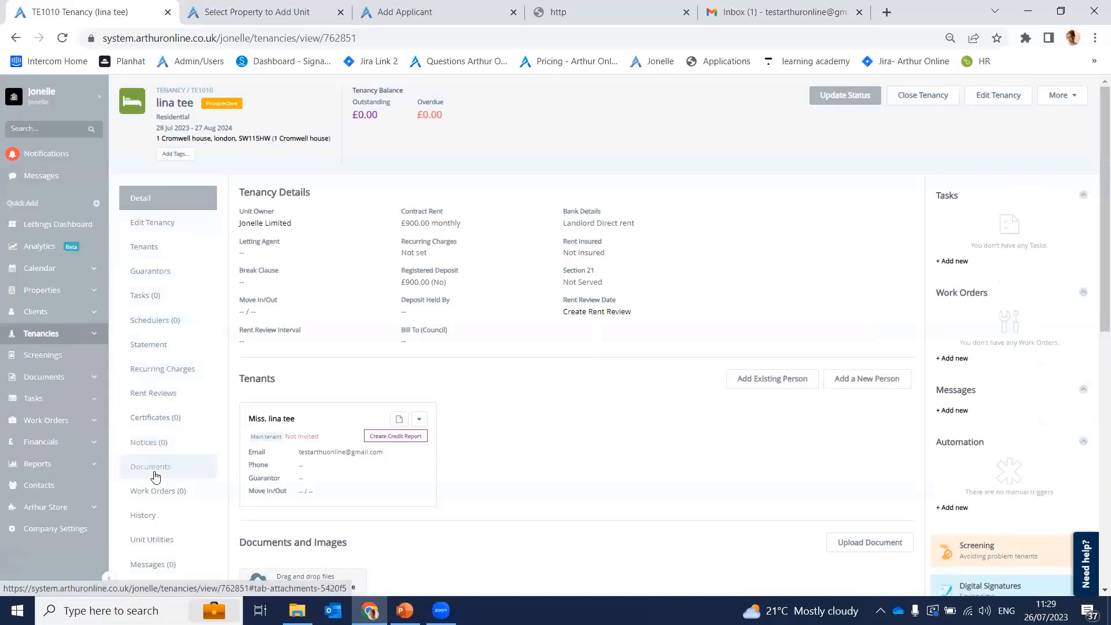
Step: Review the Edit Tenancy form and More actions menu, then show the TE1010 Tenants list
left_click(200, 230)
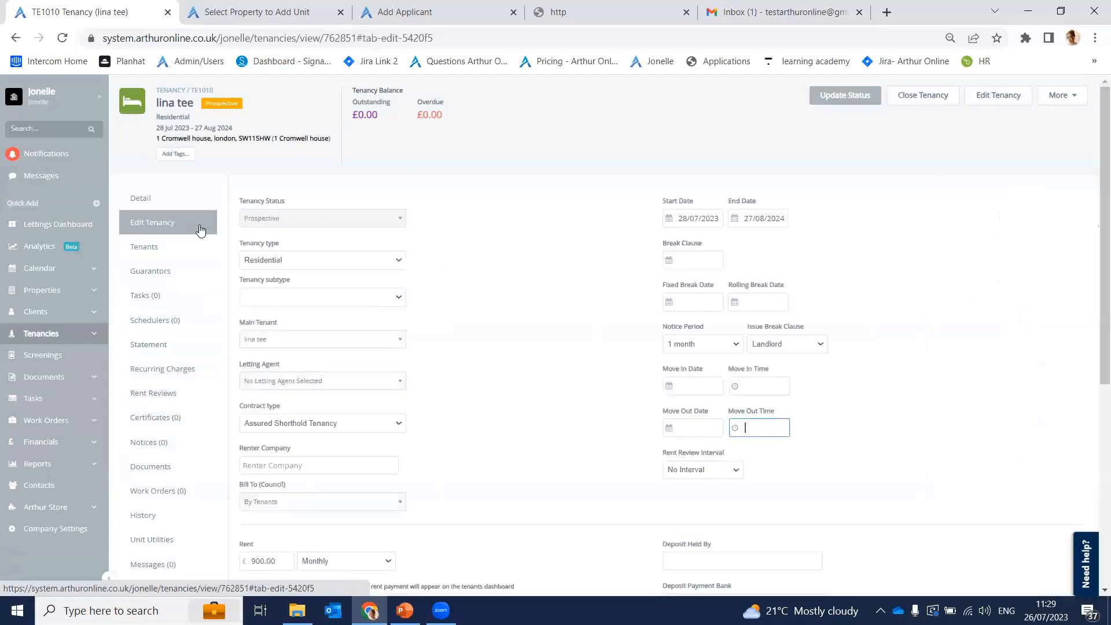
scroll(479, 335, "down", 4)
scroll(479, 334, "up", 3)
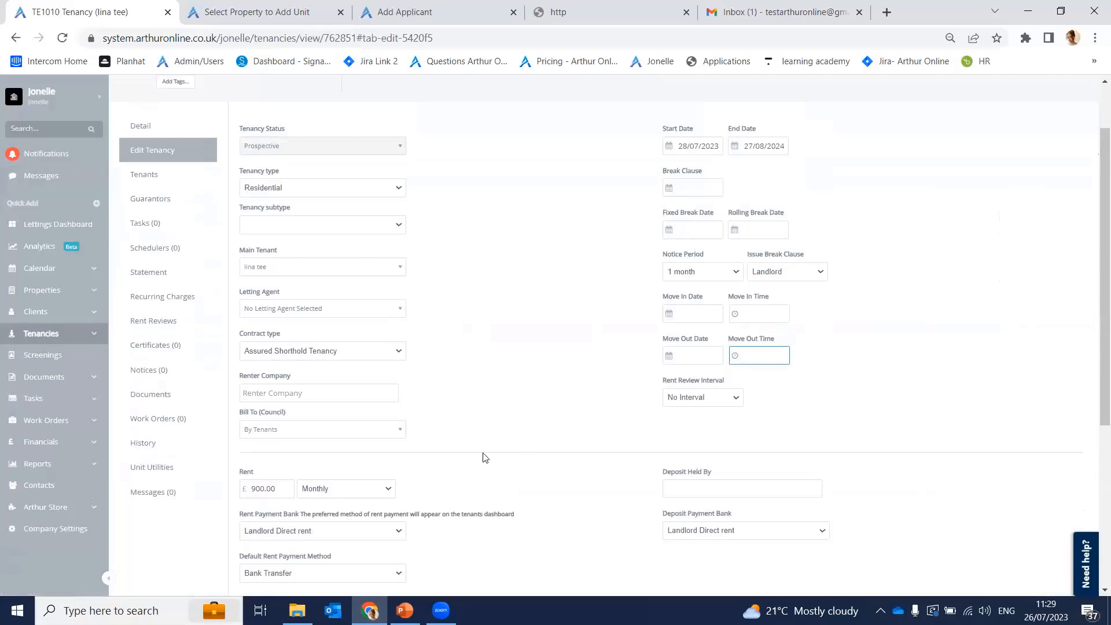
scroll(1037, 212, "up", 1)
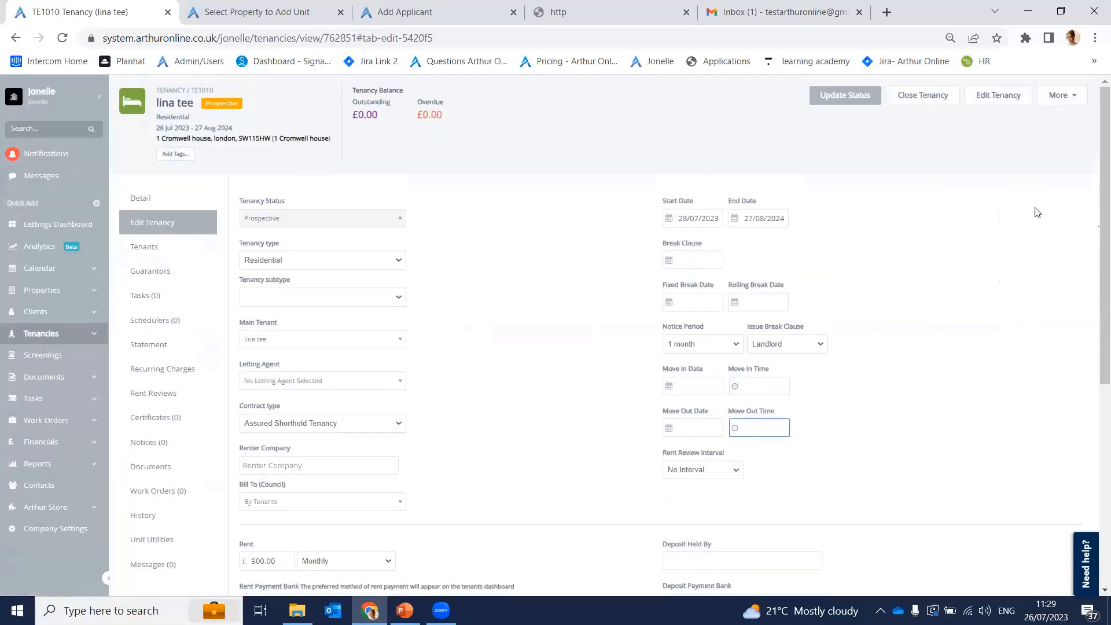
left_click(1068, 102)
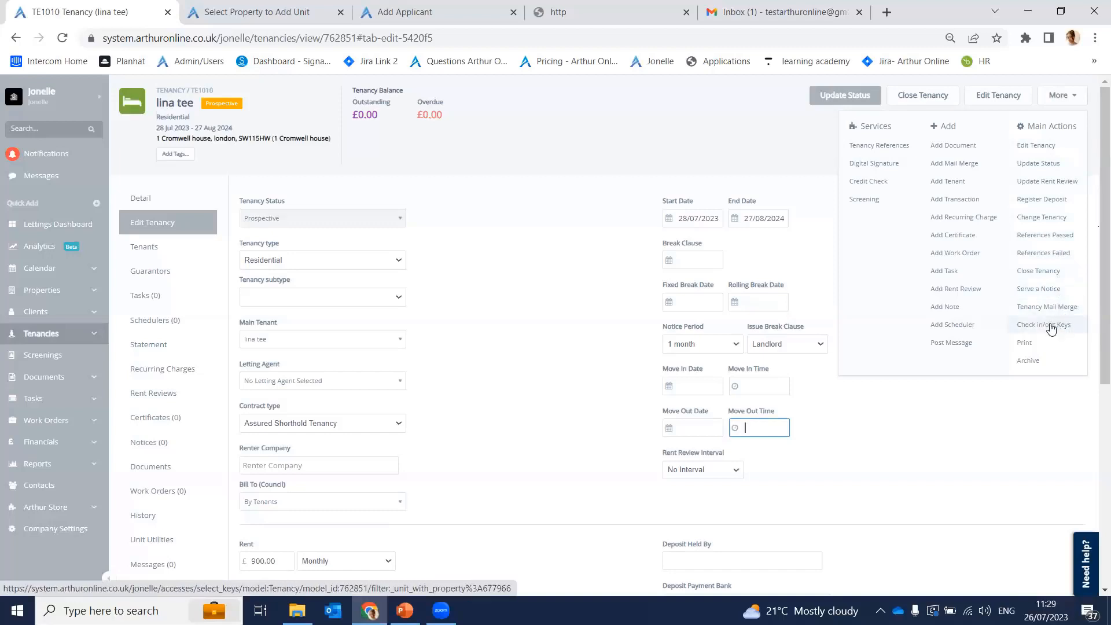
left_click(524, 171)
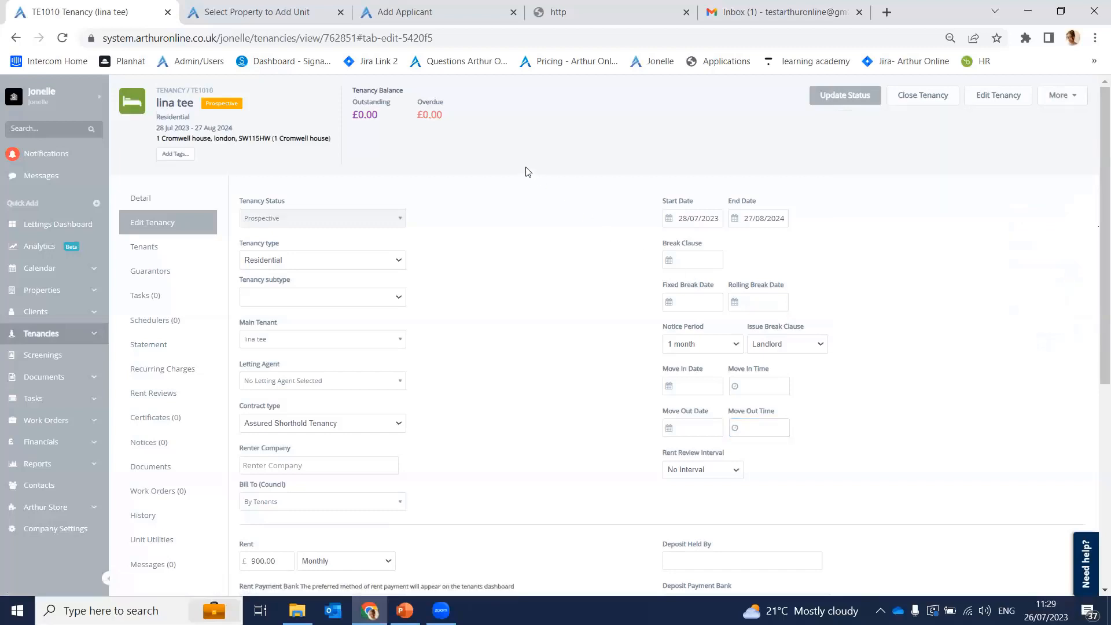
left_click(166, 254)
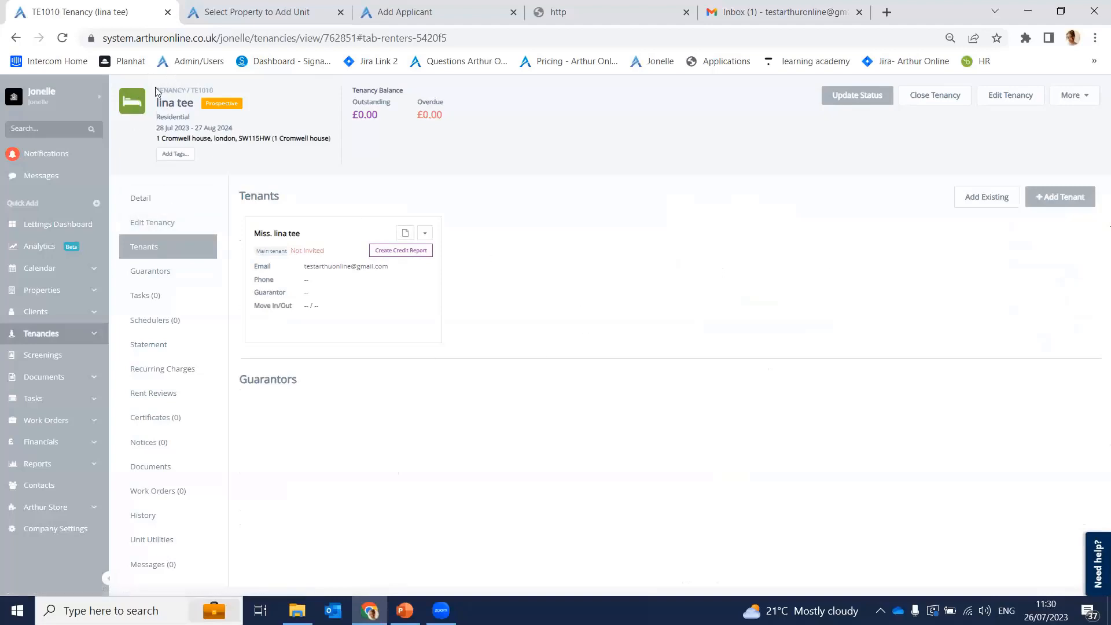
Step: Highlight the TE1010 reference and Prospective status, then view Guarantors, Tasks and Schedulers
left_click_drag(156, 92, 233, 99)
left_click(317, 130)
left_click_drag(221, 102, 244, 107)
left_click(239, 104)
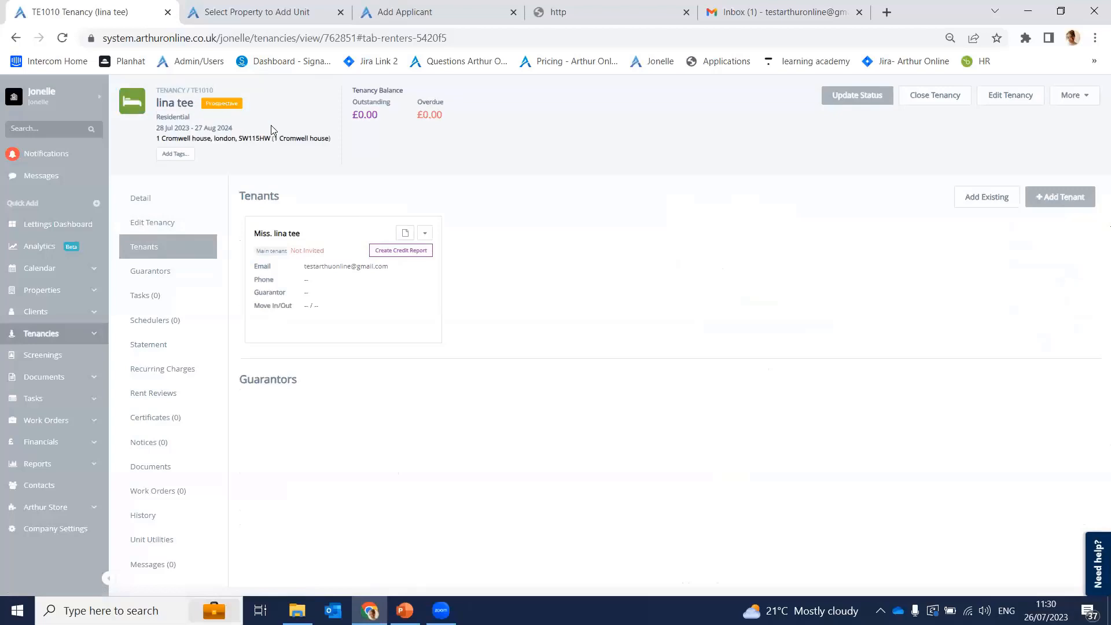
left_click(172, 285)
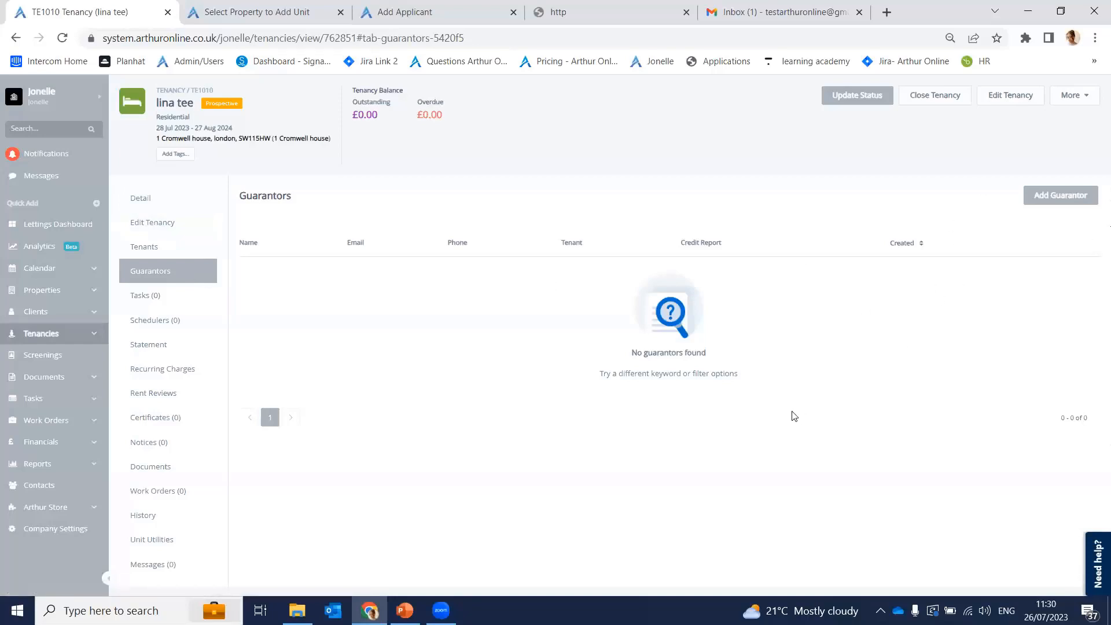
left_click(180, 304)
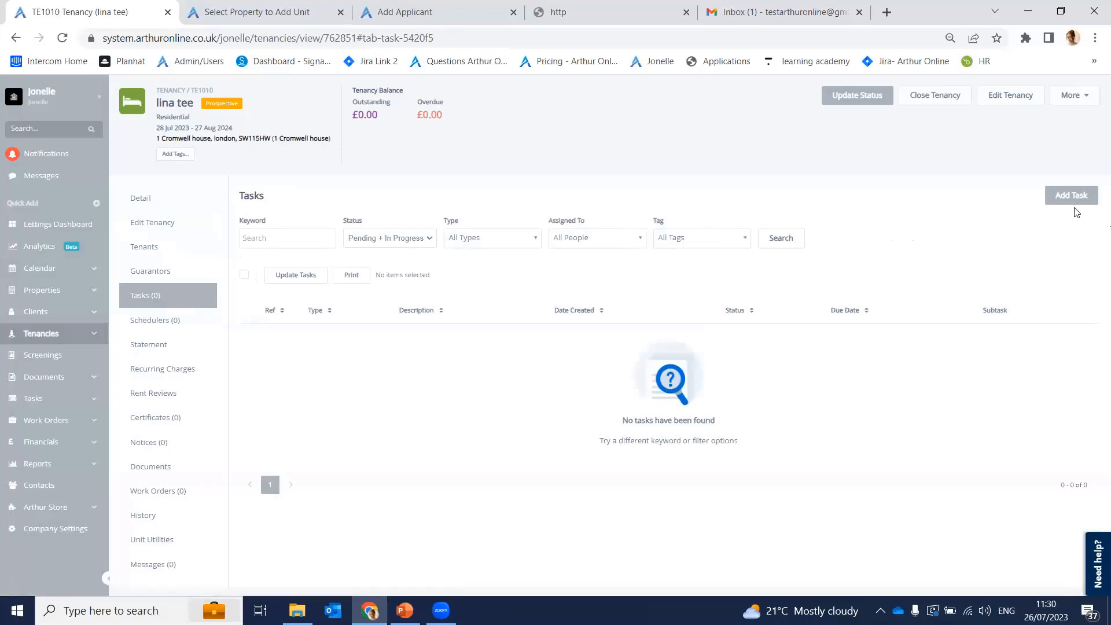
left_click(157, 326)
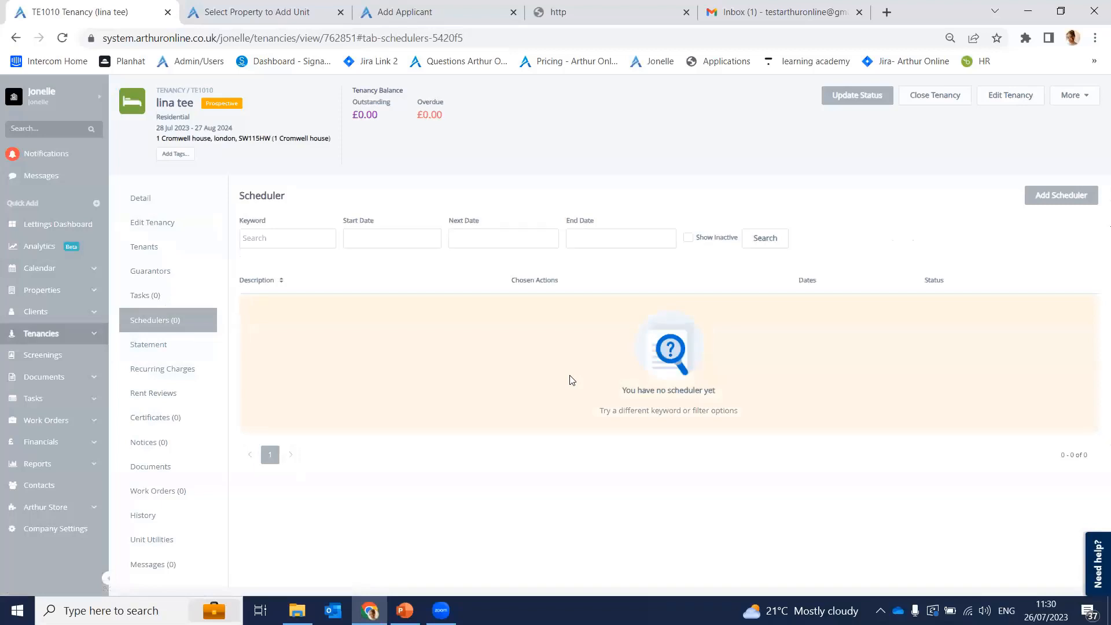
Step: View the Statement, Recurring Charges, Rent Reviews, Certificates, Notices and Documents sections
left_click(172, 345)
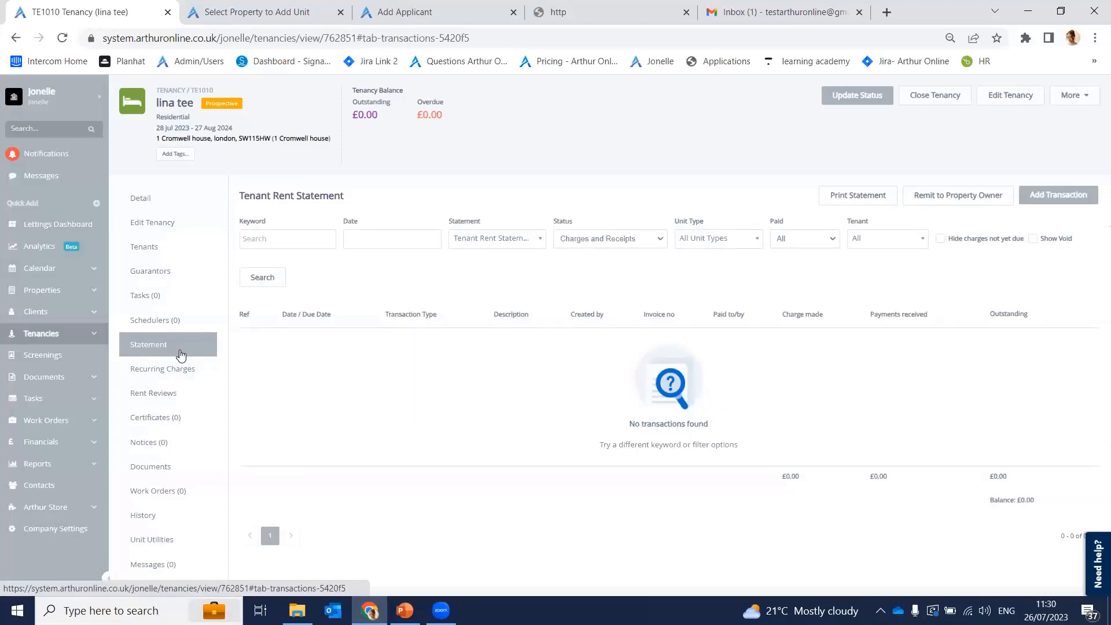
left_click(181, 374)
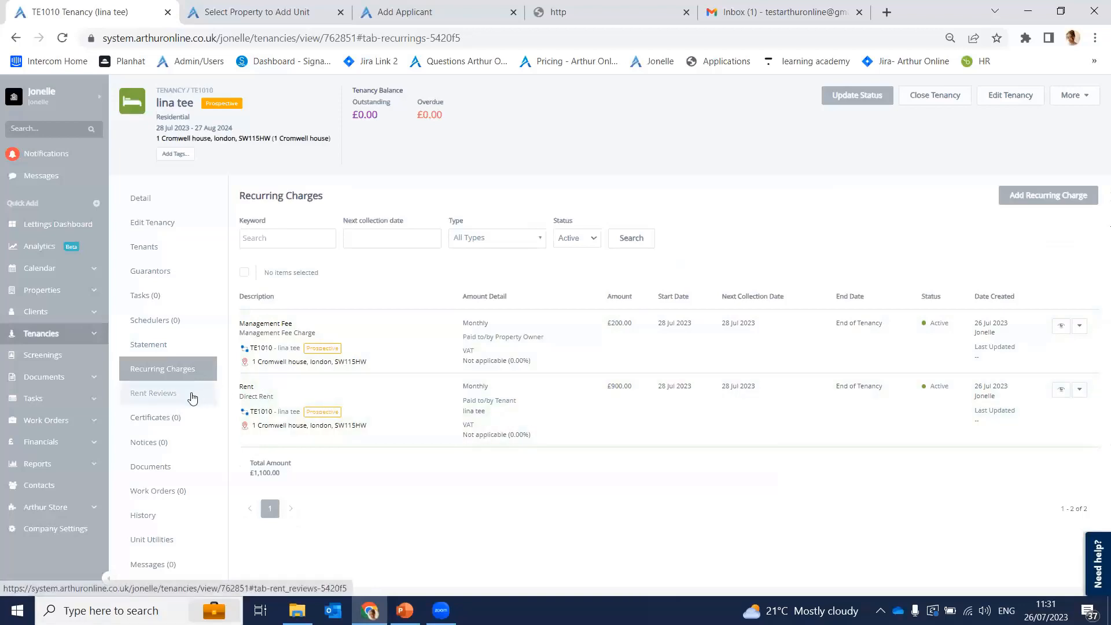
left_click(178, 418)
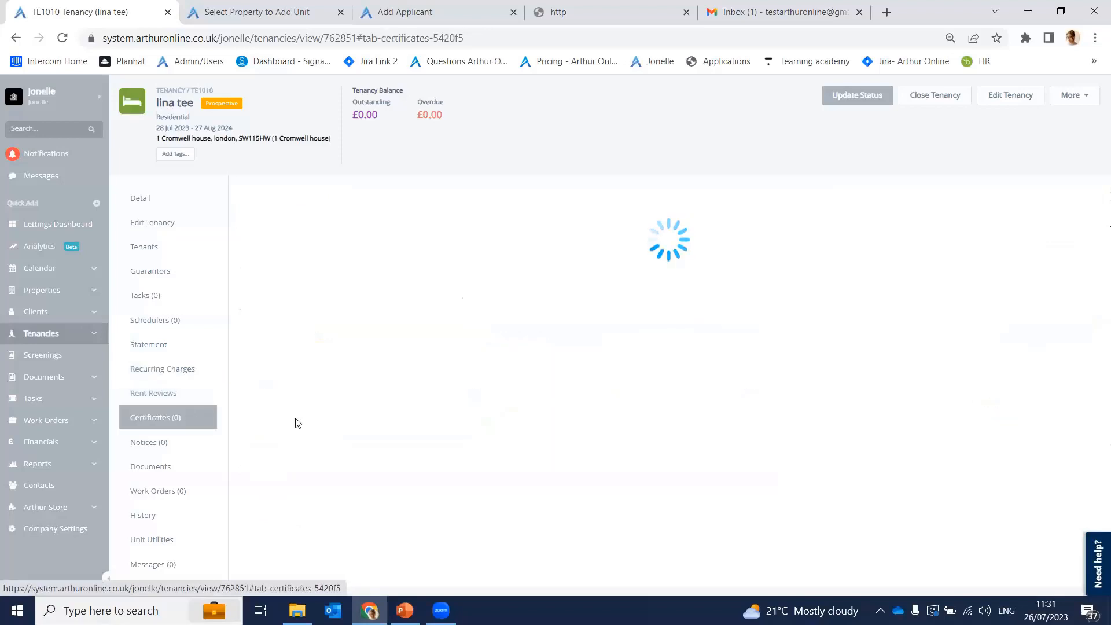
left_click(184, 400)
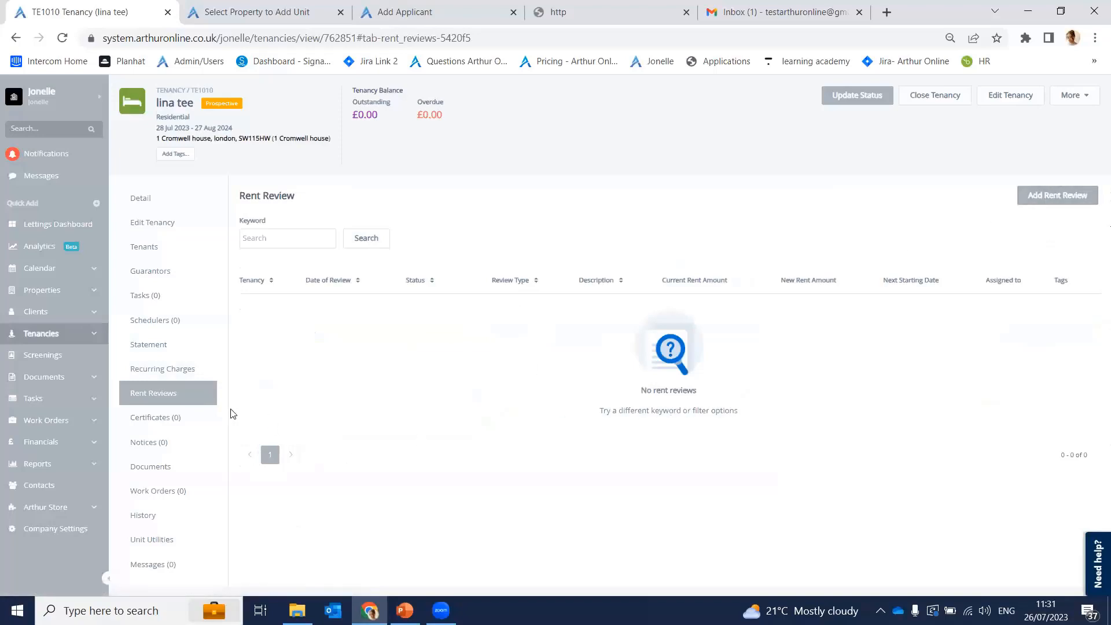
left_click(205, 418)
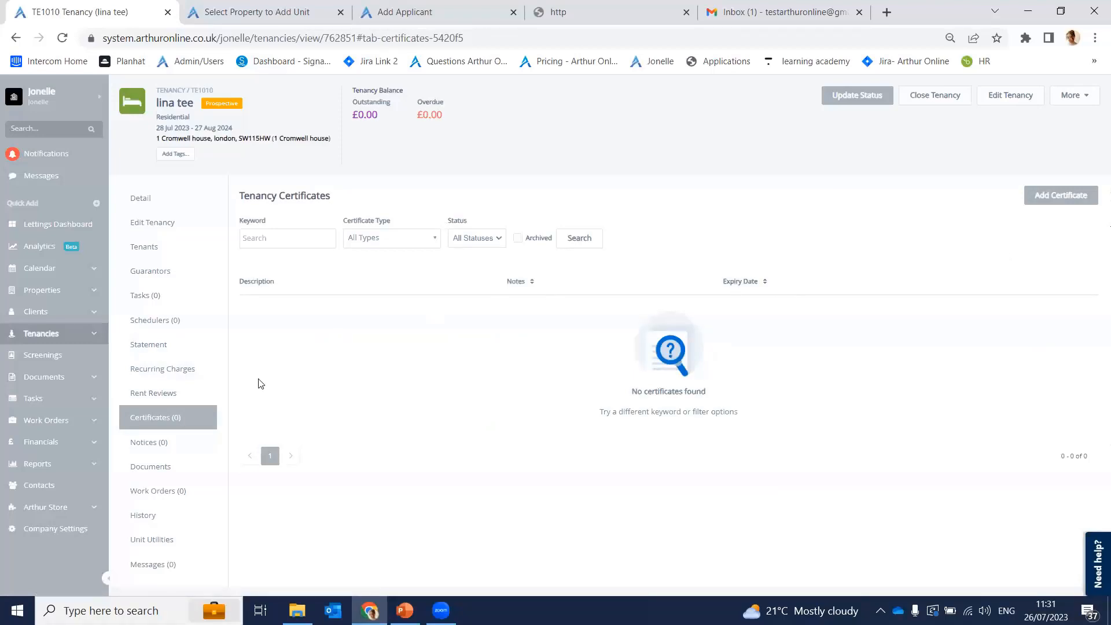
left_click(186, 453)
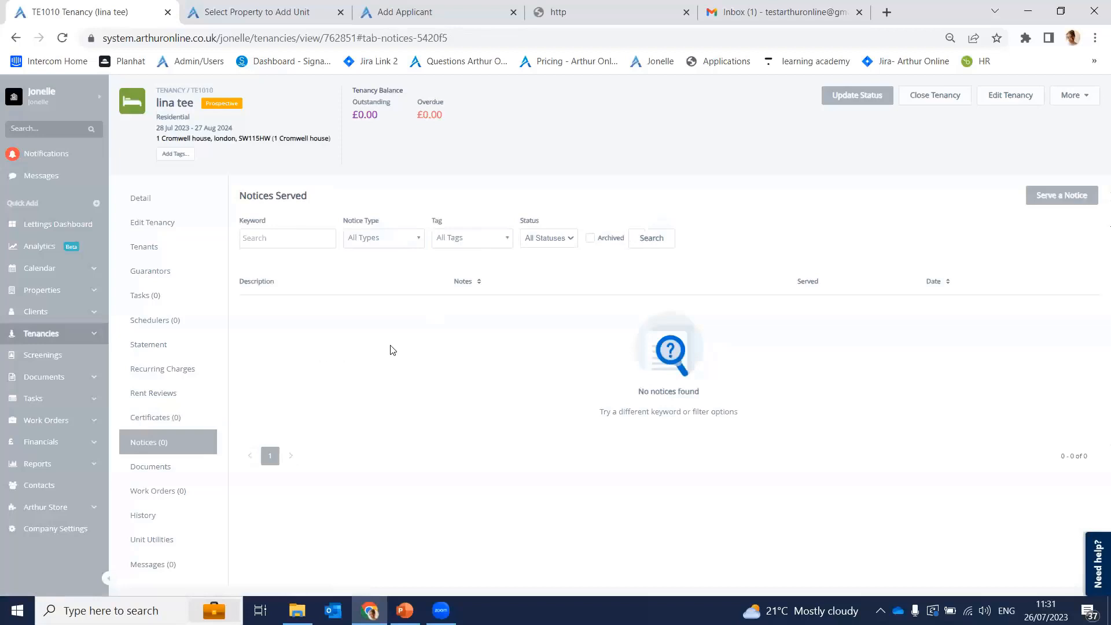
left_click(187, 474)
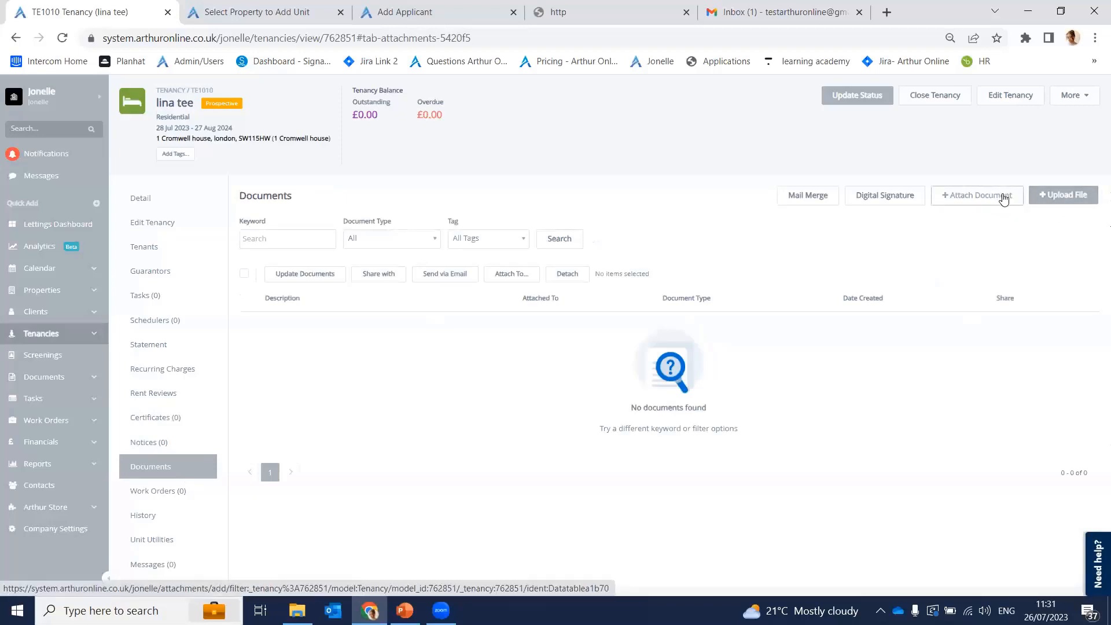
Step: Cancel the document upload without choosing a file, then view Work Orders (0)
left_click(1036, 197)
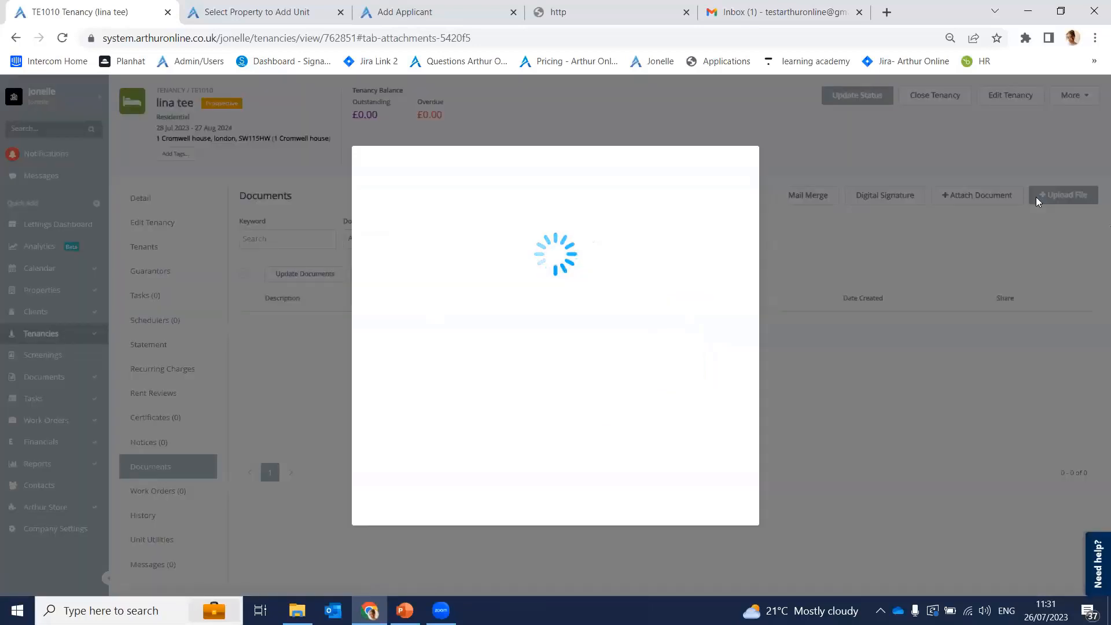
left_click(561, 351)
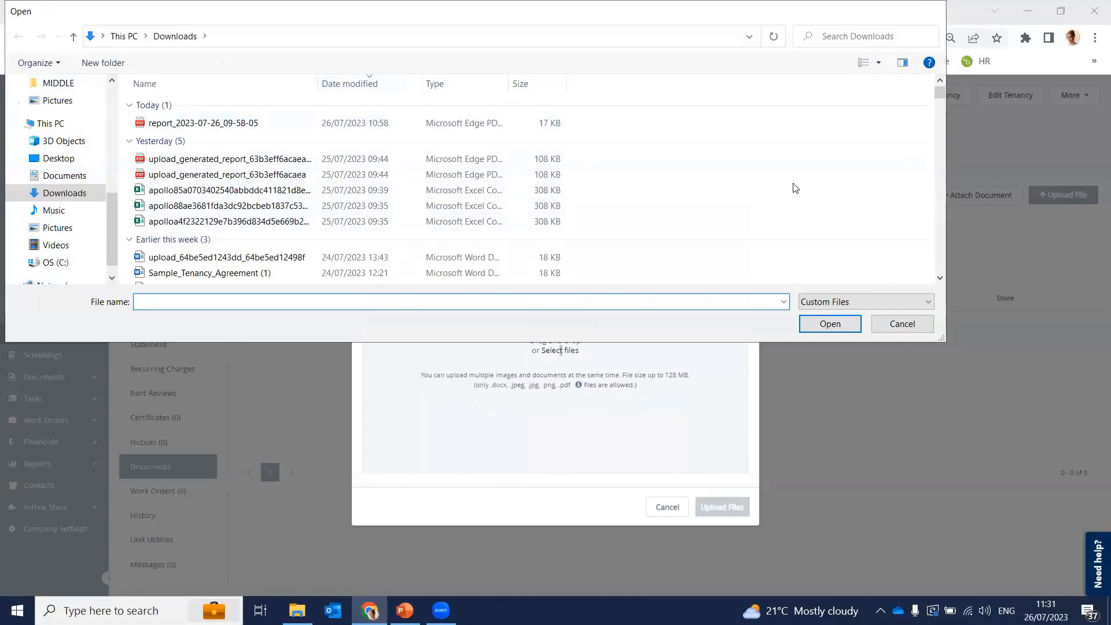
left_click(934, 11)
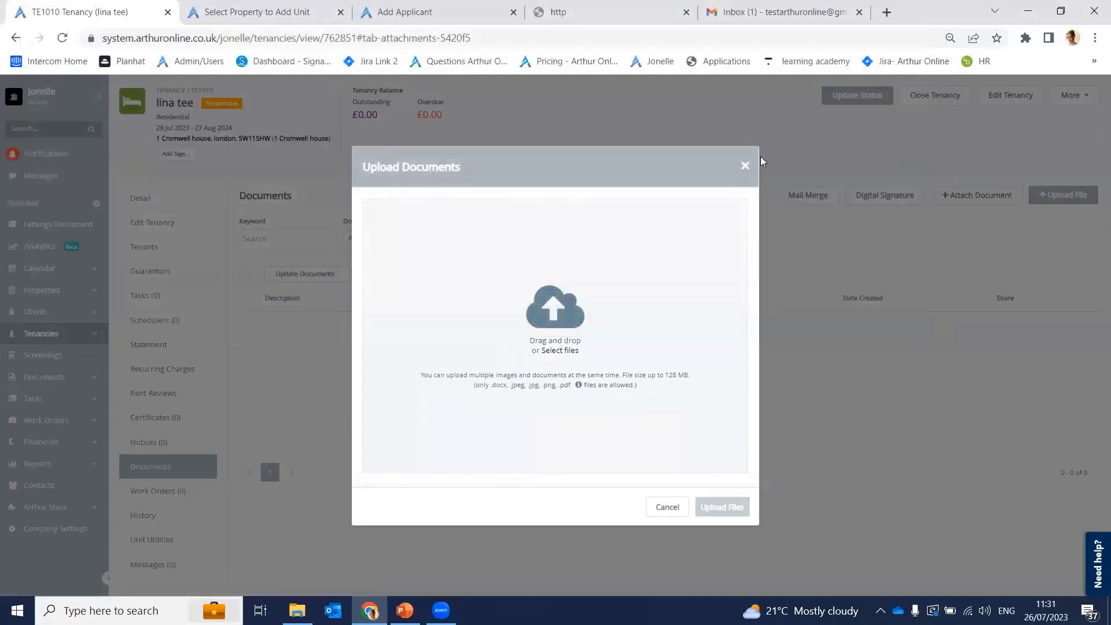
left_click(744, 165)
left_click(626, 119)
left_click(156, 492)
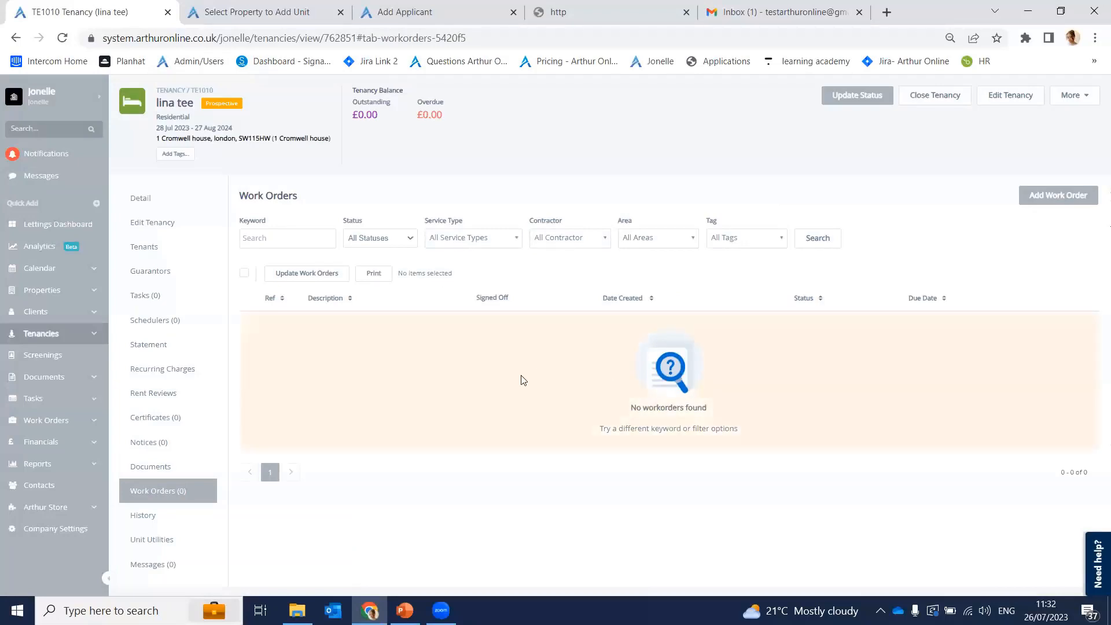
Step: Review the tenancy's History, Unit Utilities and empty Messages sections, then go to the Add Unit tab
left_click(162, 523)
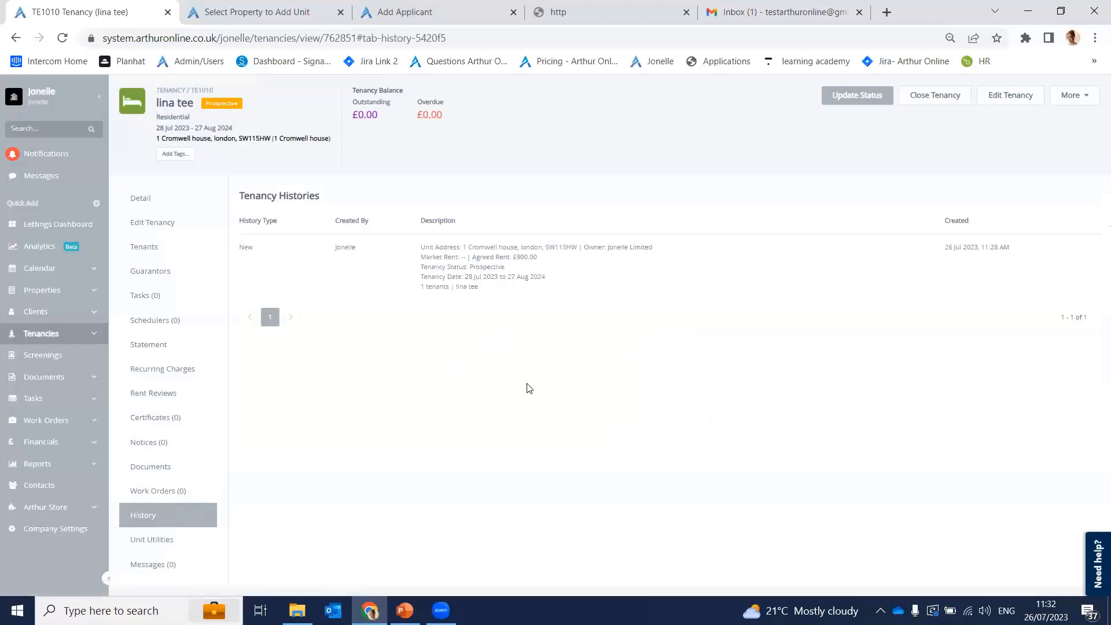
left_click(210, 543)
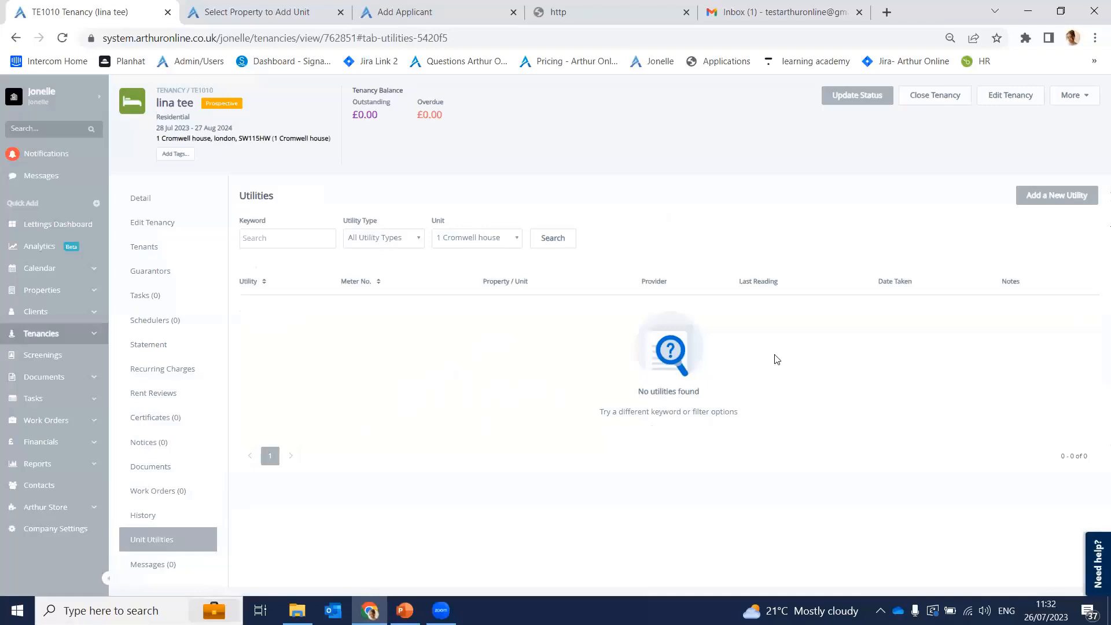
left_click(181, 570)
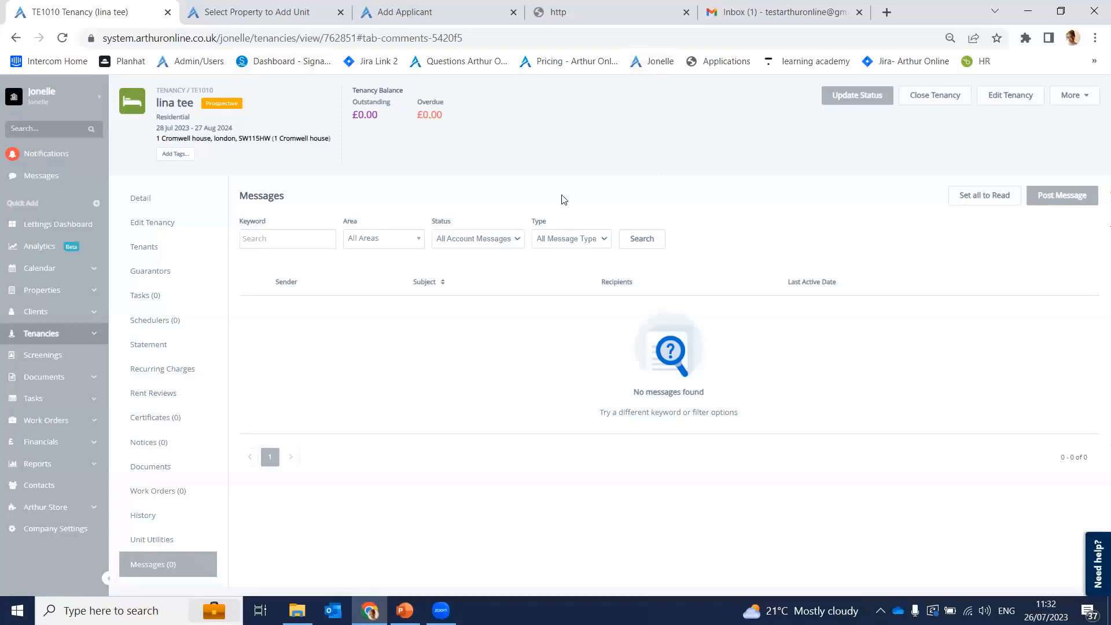
left_click(224, 22)
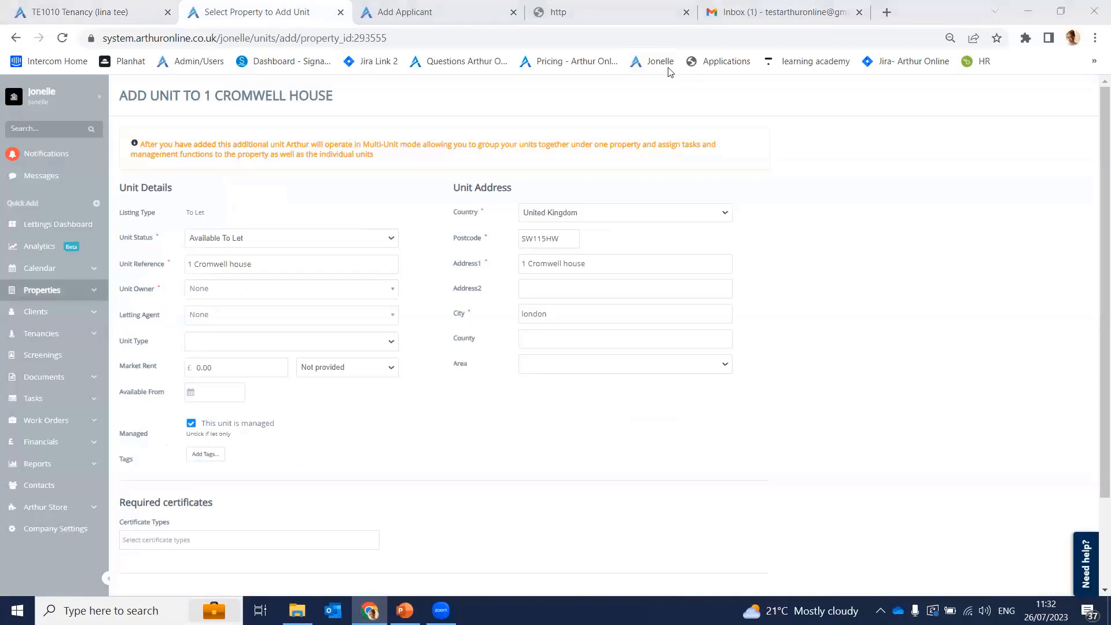
Step: Refresh the Gmail inbox and discard the unsent New Message draft
left_click(391, 5)
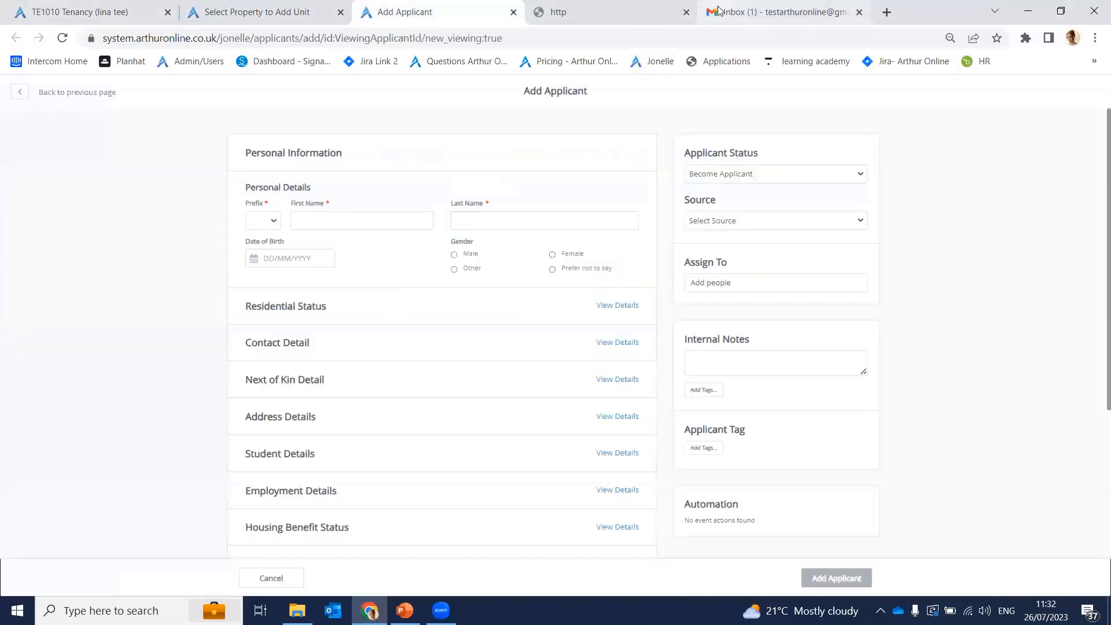
left_click(721, 5)
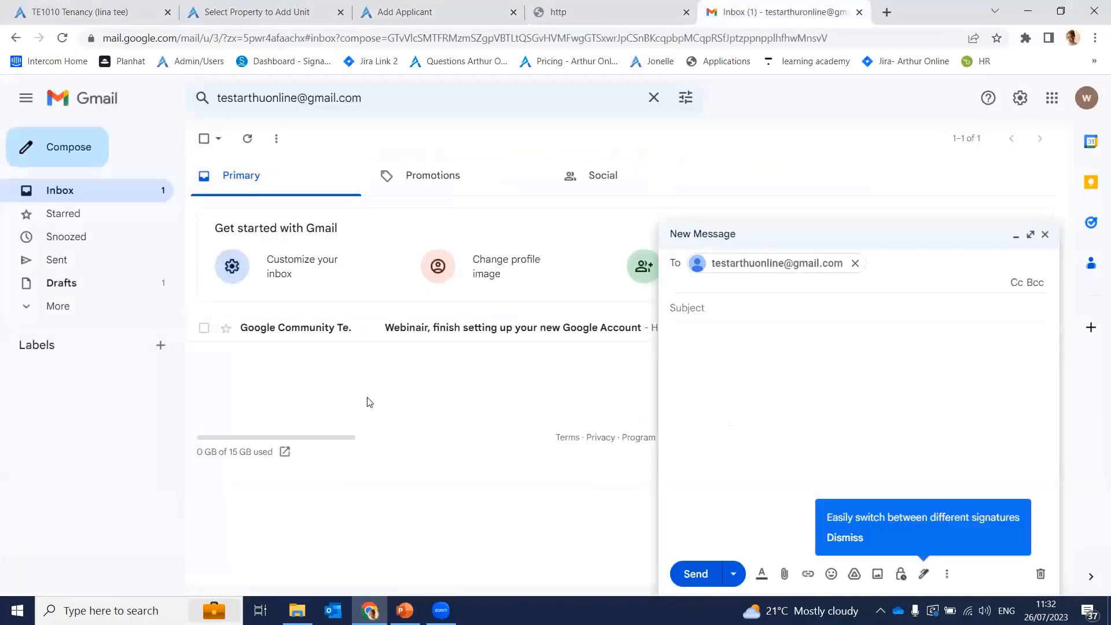
left_click(248, 141)
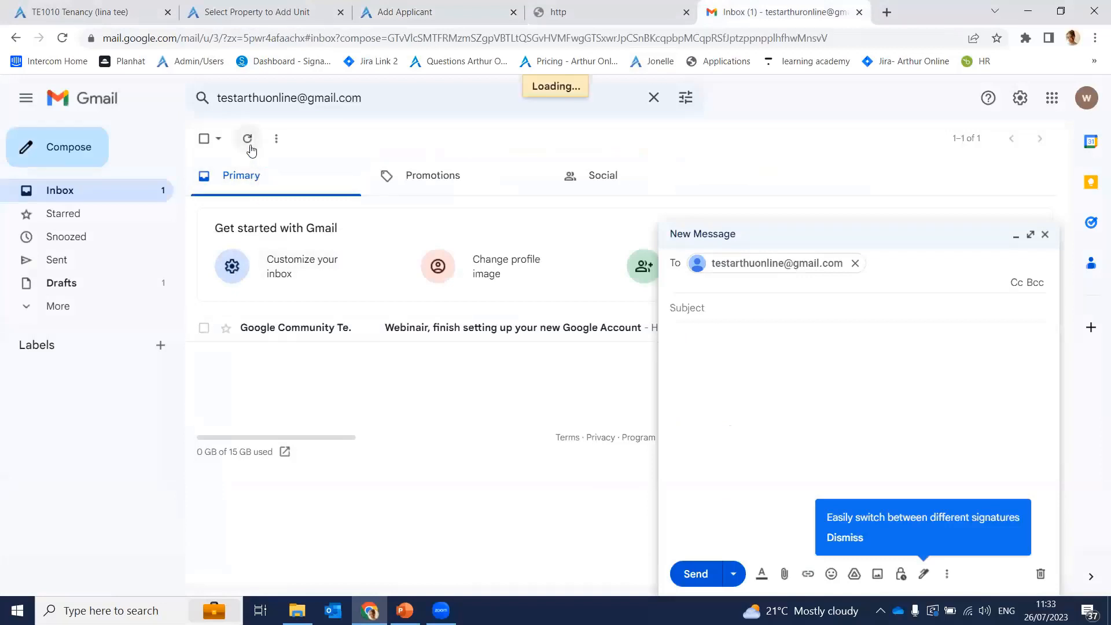
left_click(1045, 234)
Step: Return to tenancy TE1010's Tenants section and check the tenant card's options menu
left_click(478, 6)
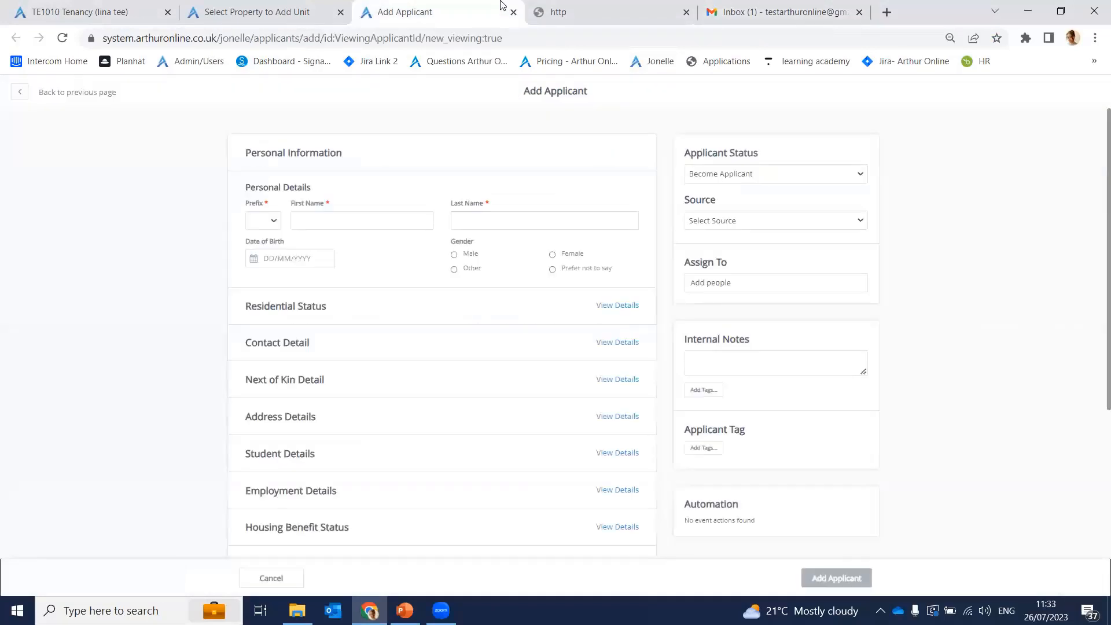
left_click(261, 8)
left_click(93, 5)
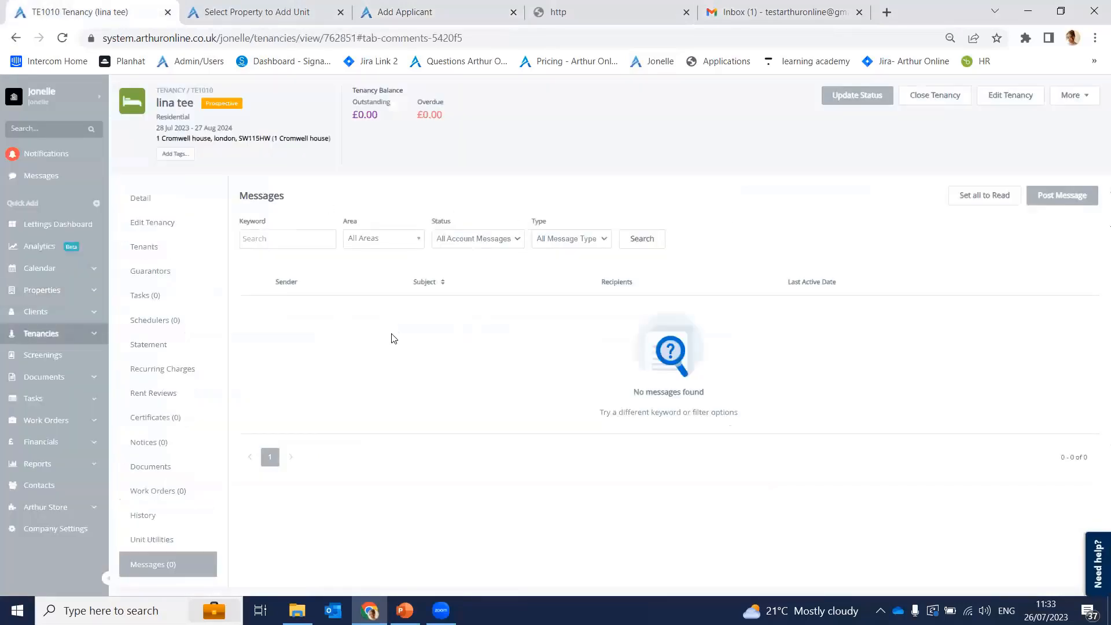
left_click(167, 249)
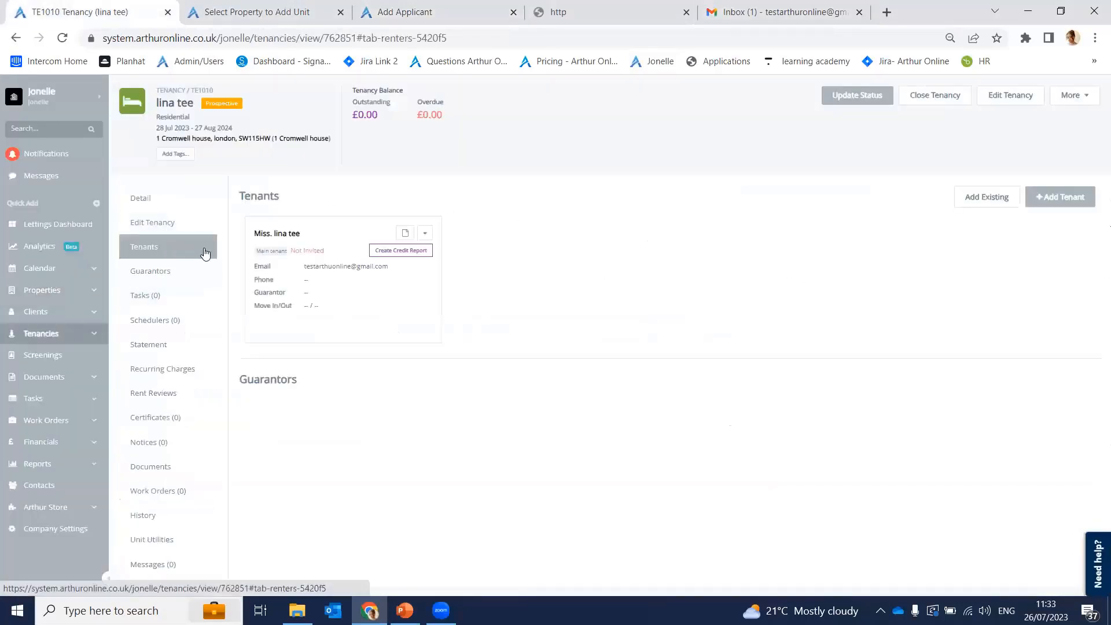
left_click(425, 233)
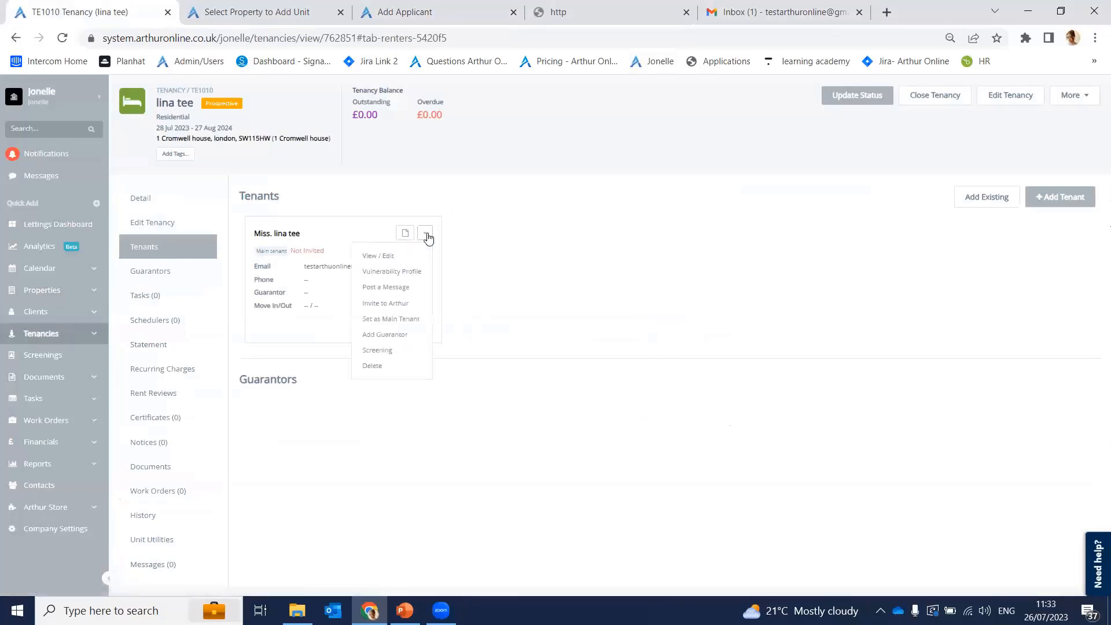
left_click(550, 282)
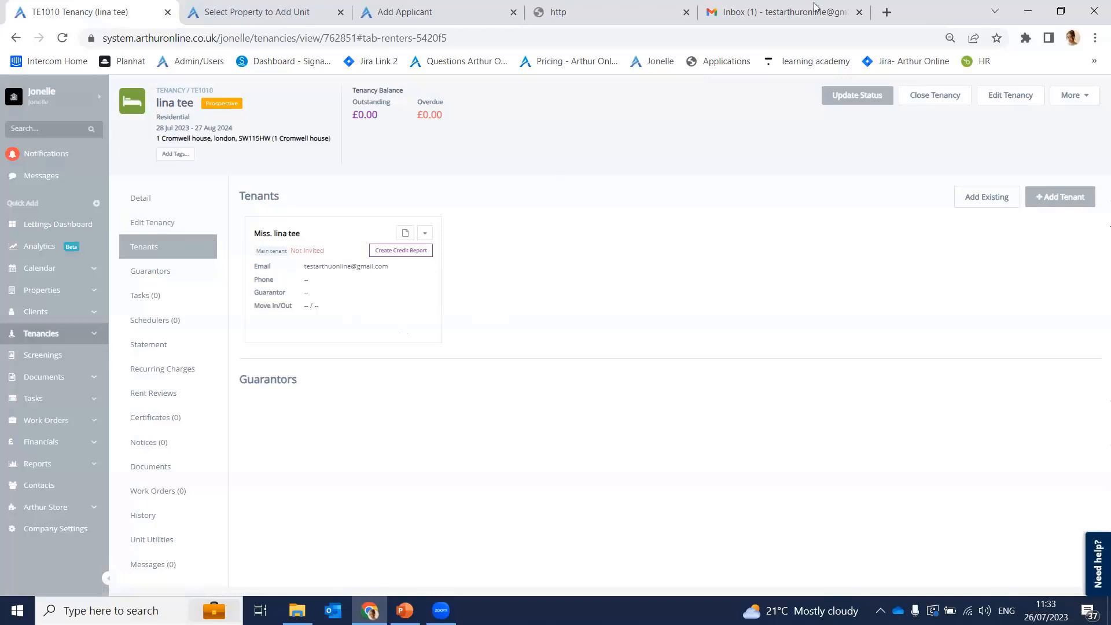
Step: Open the tenant's View / Edit form and compare its email with the Gmail search address
left_click(425, 234)
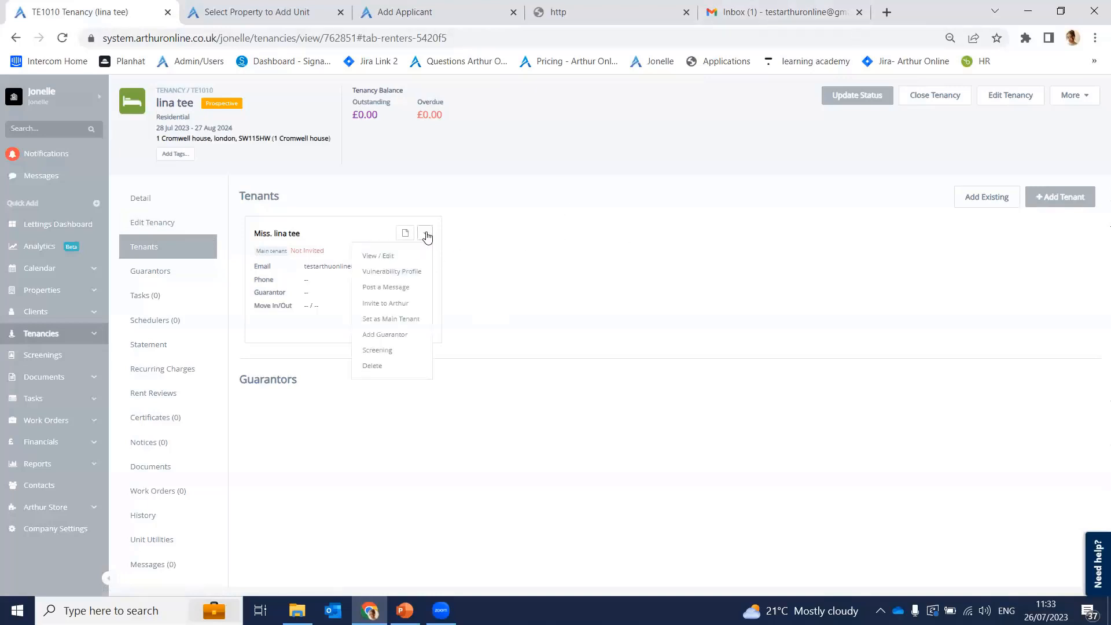
left_click(388, 256)
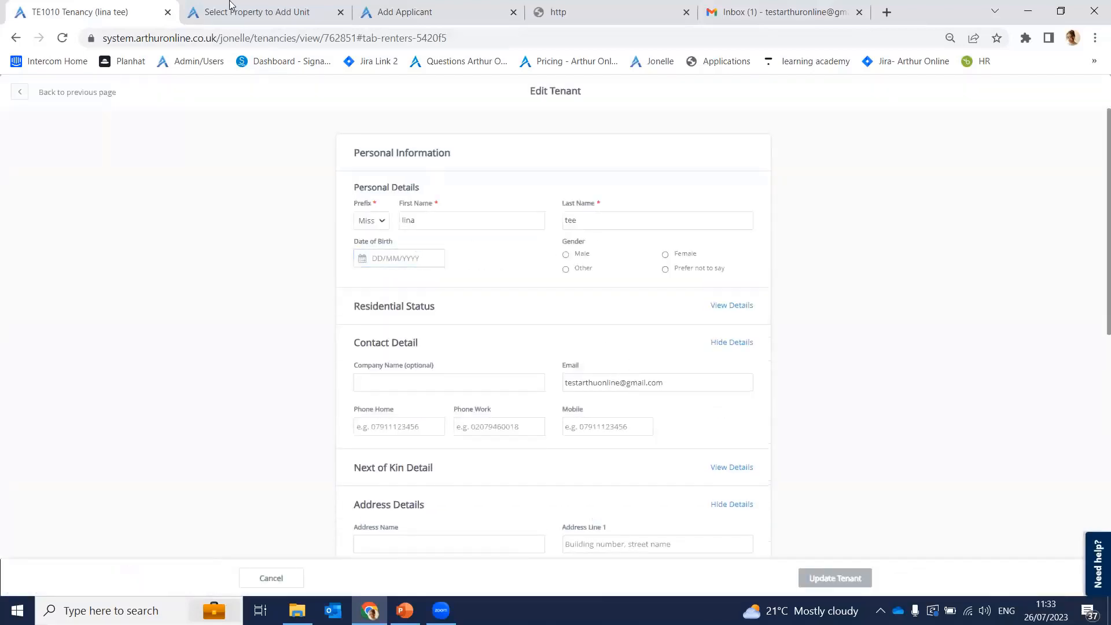
left_click(798, 17)
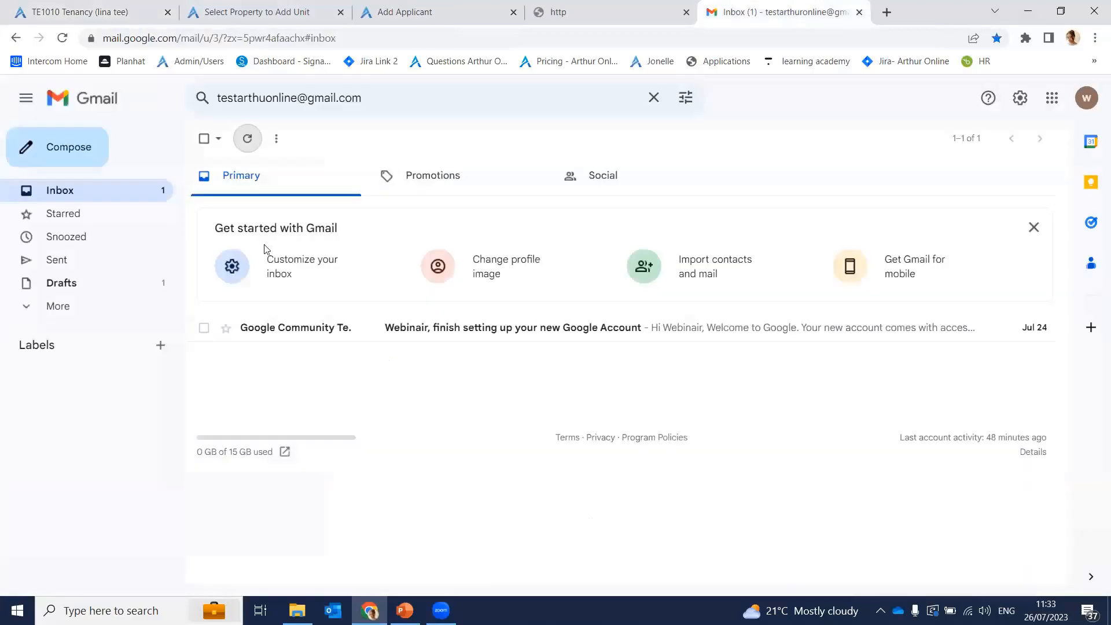
left_click_drag(379, 106, 214, 109)
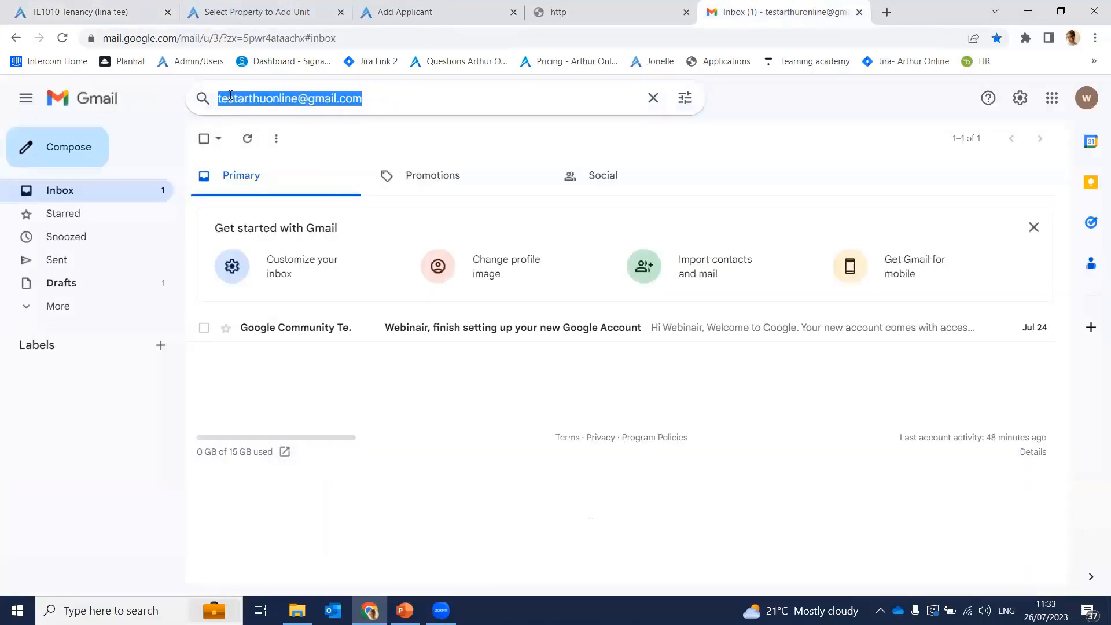
key("ctrl+1")
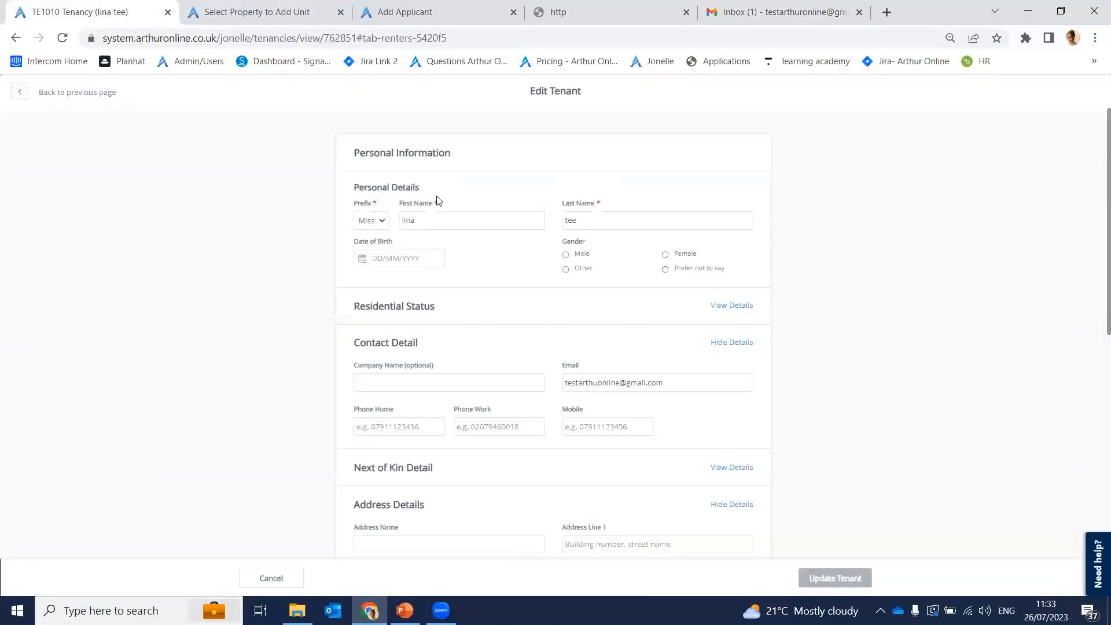
left_click(272, 9)
key("ctrl+1")
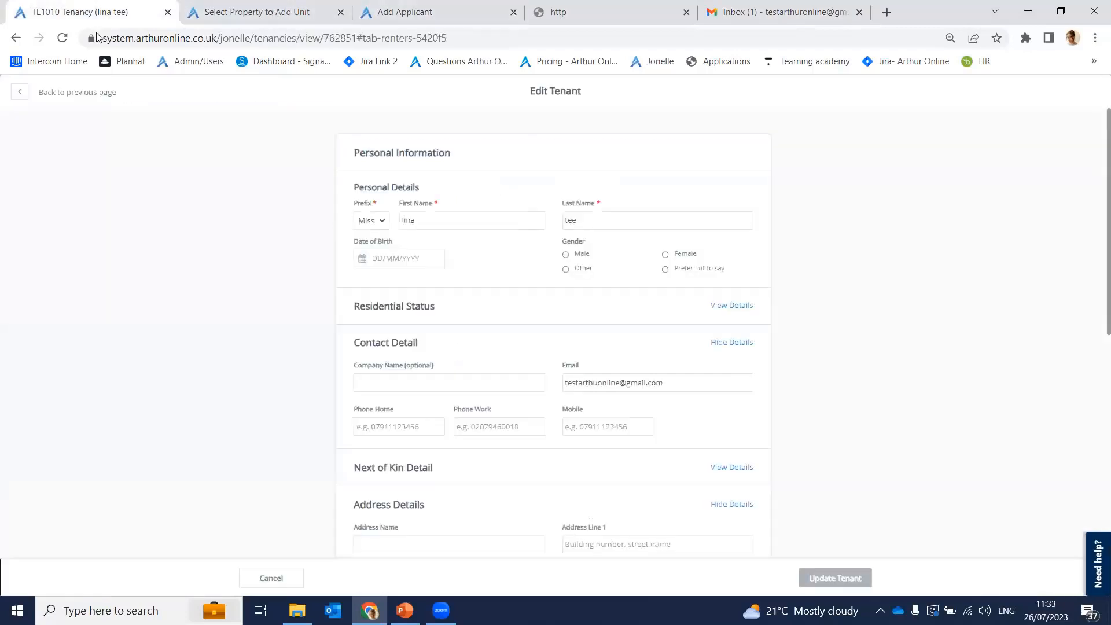
left_click_drag(664, 383, 551, 389)
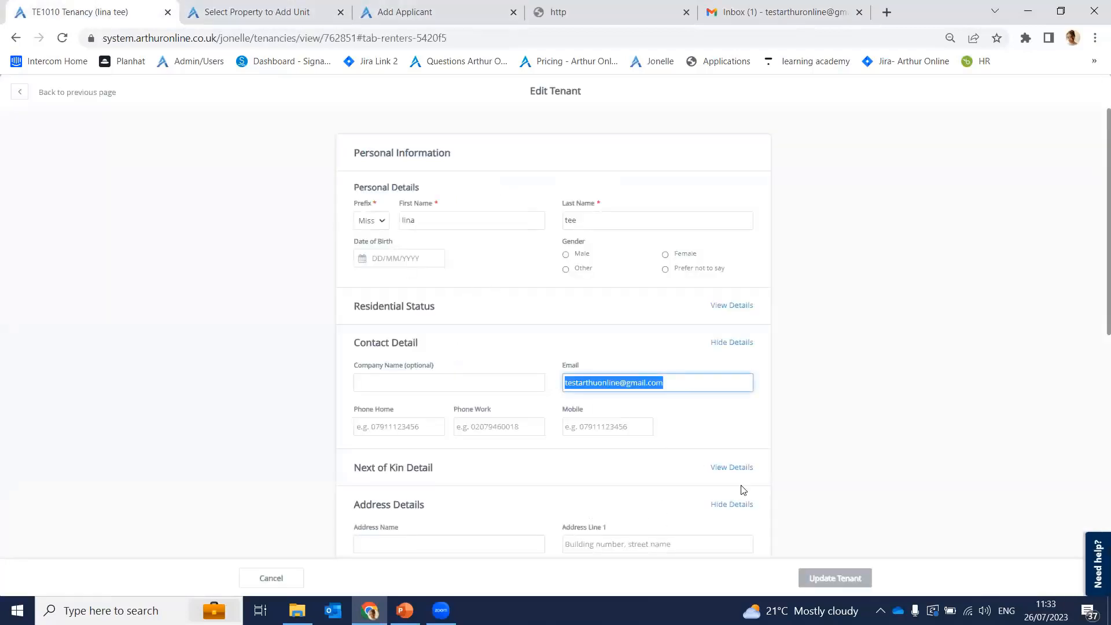
Step: Save the tenant with the email unchanged and open the account's Email + SMS History
left_click(839, 578)
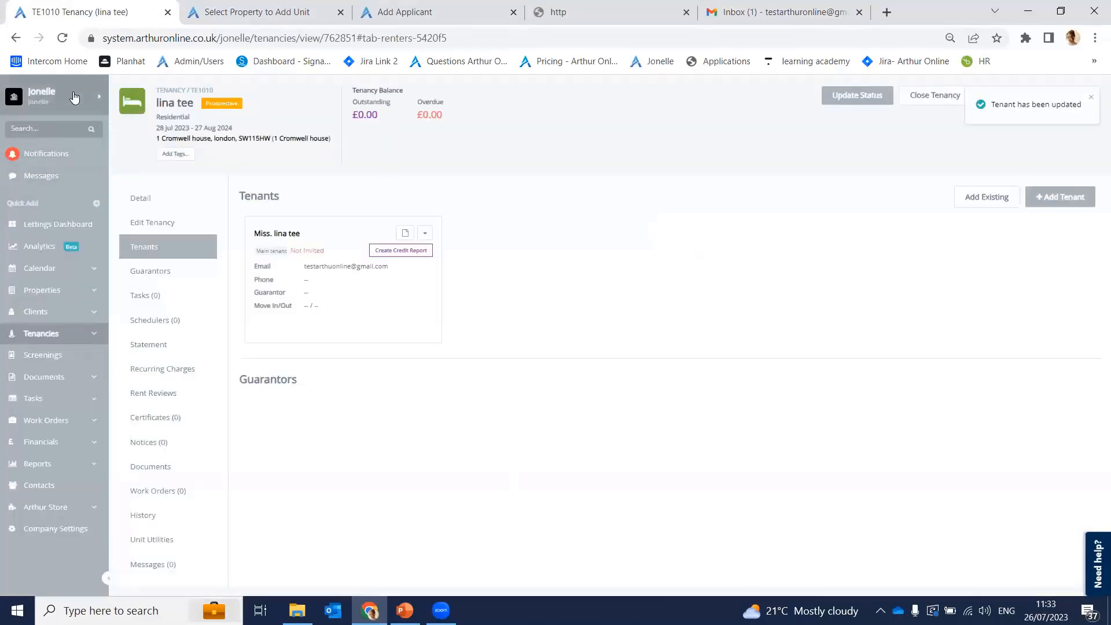
left_click(55, 98)
left_click(272, 250)
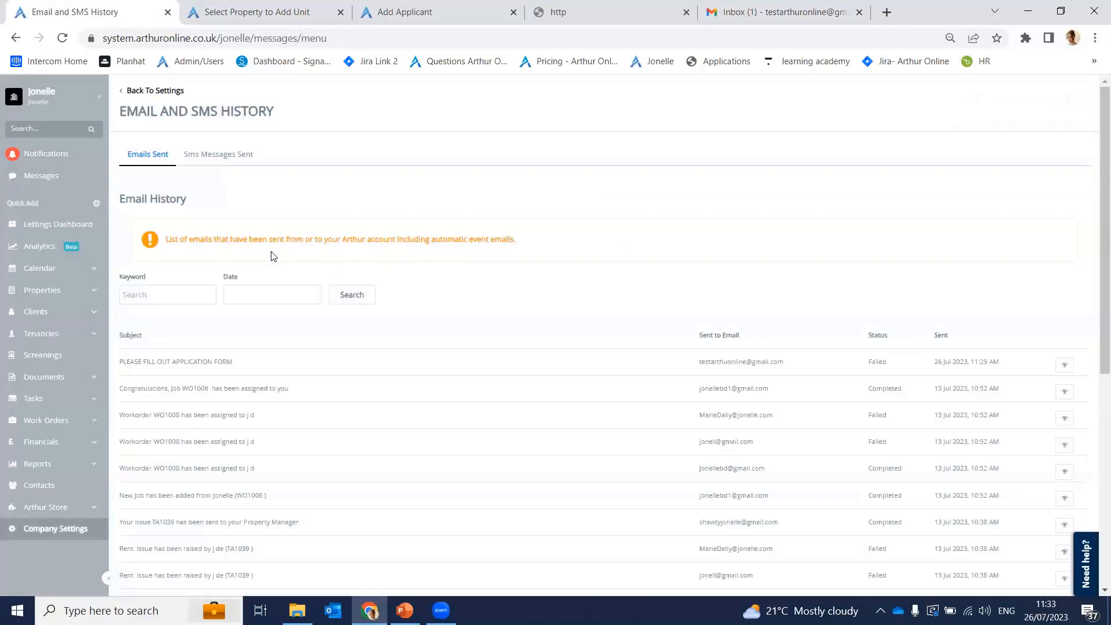
left_click(1064, 365)
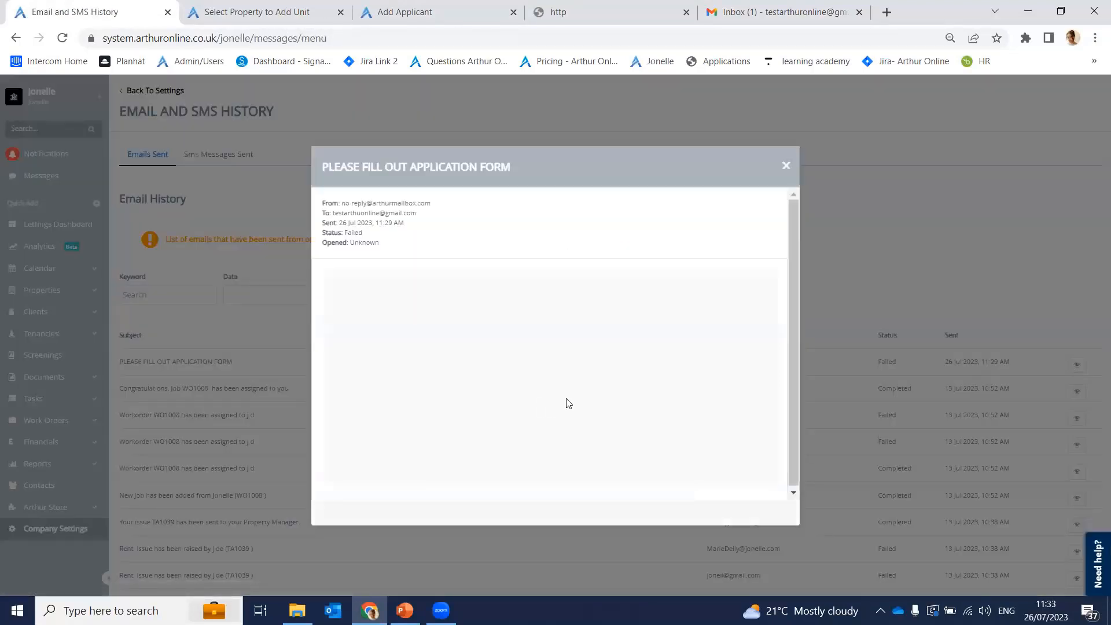
scroll(566, 405, "down", 2)
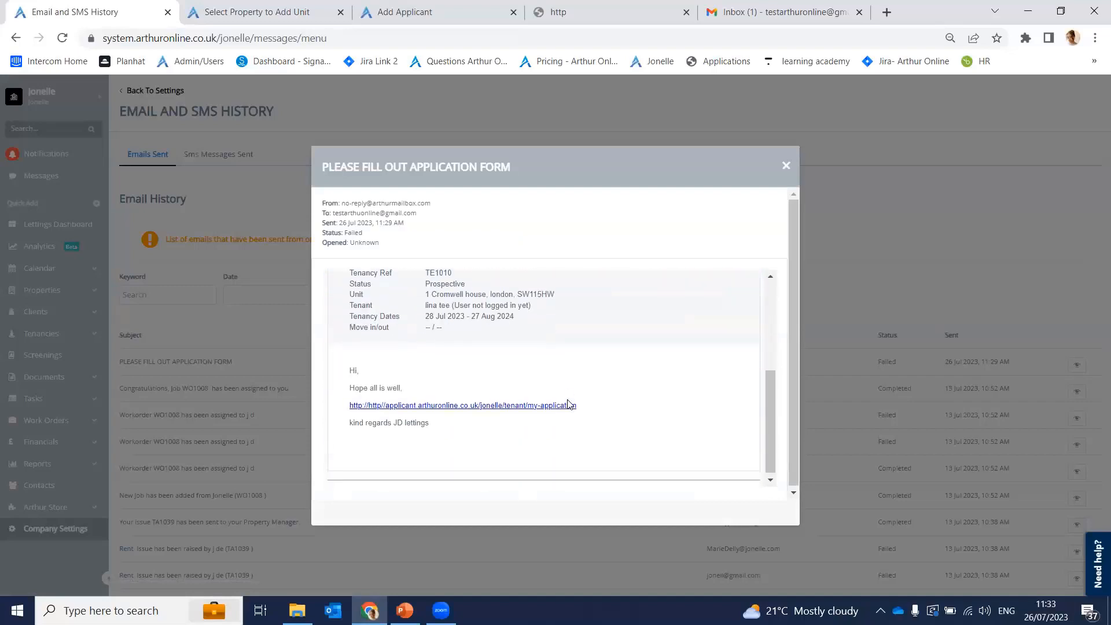
left_click(523, 402, "ctrl")
left_click(219, 8)
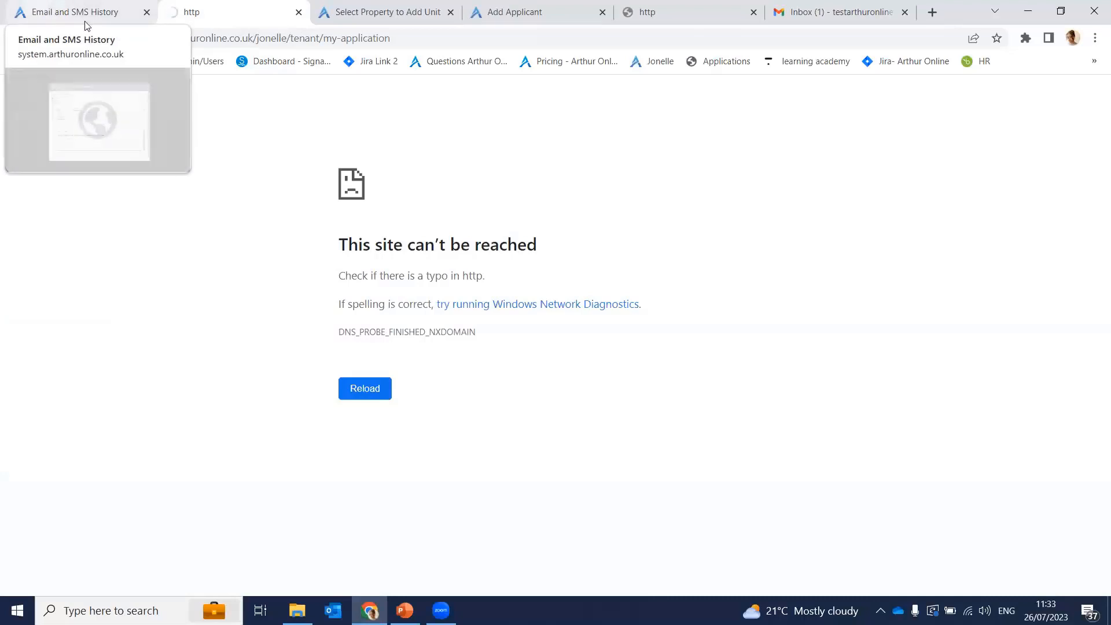
left_click(298, 11)
left_click(786, 166)
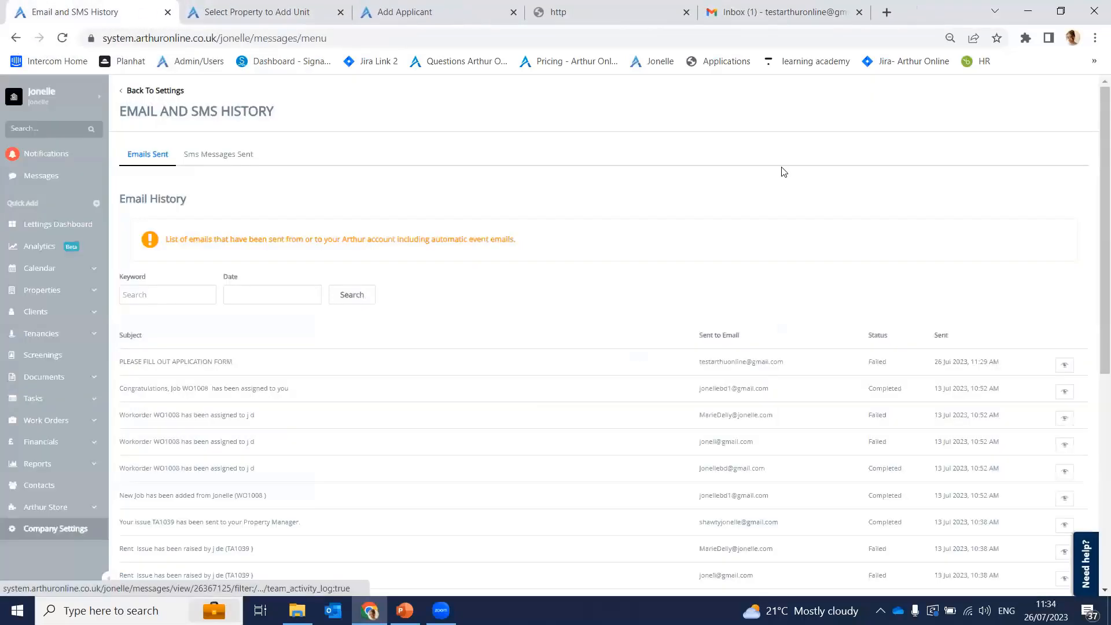
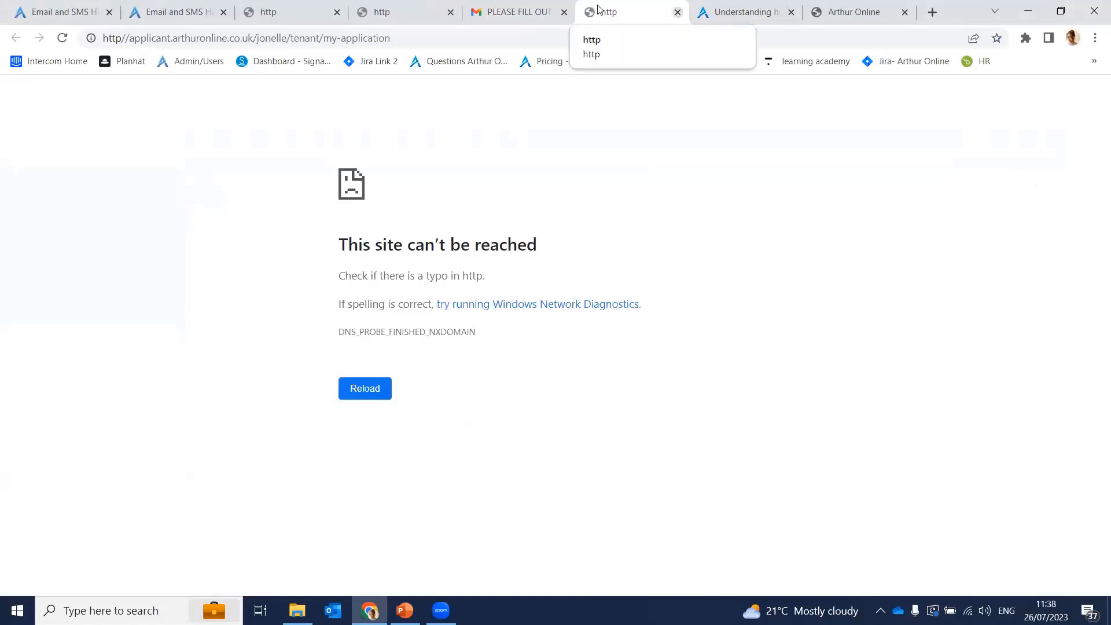
Step: Return to the Email + SMS History tab and focus the sidebar account search
left_click(508, 9)
left_click(366, 3)
left_click(271, 4)
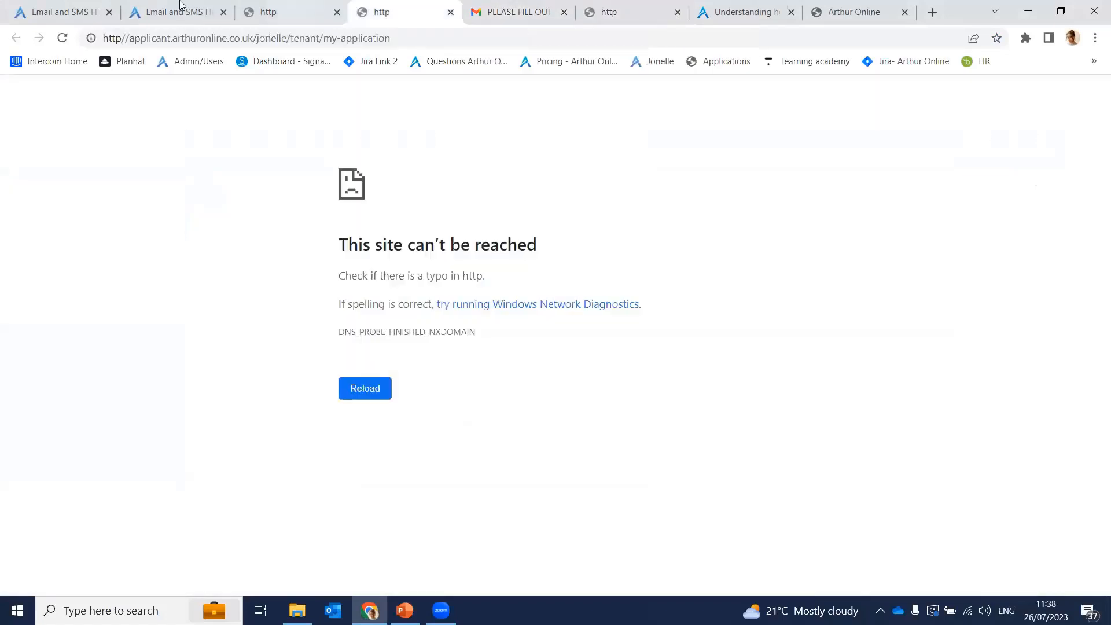
left_click(65, 5)
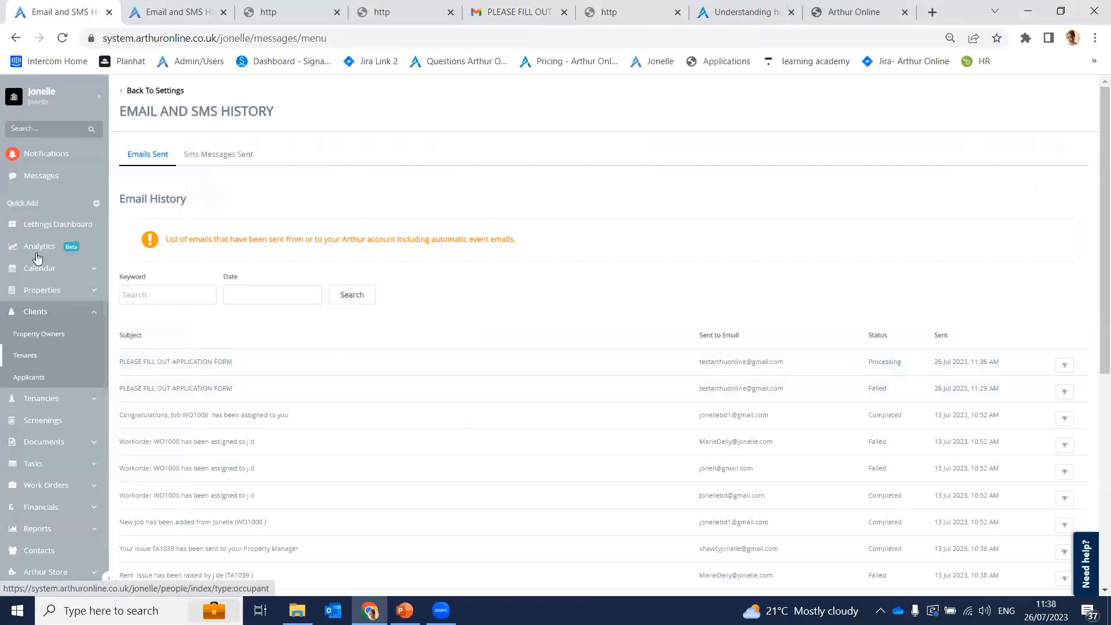
left_click(46, 129)
Step: Search for the tenant's first name and open tenancy TE1010 from her tenant record
type("lina")
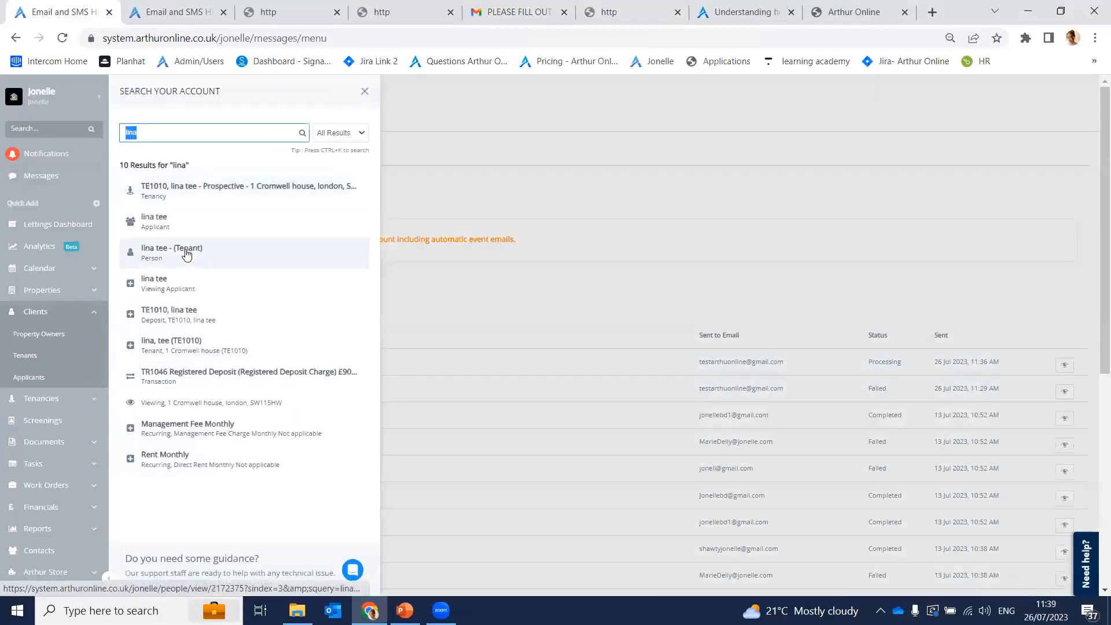
left_click(193, 251)
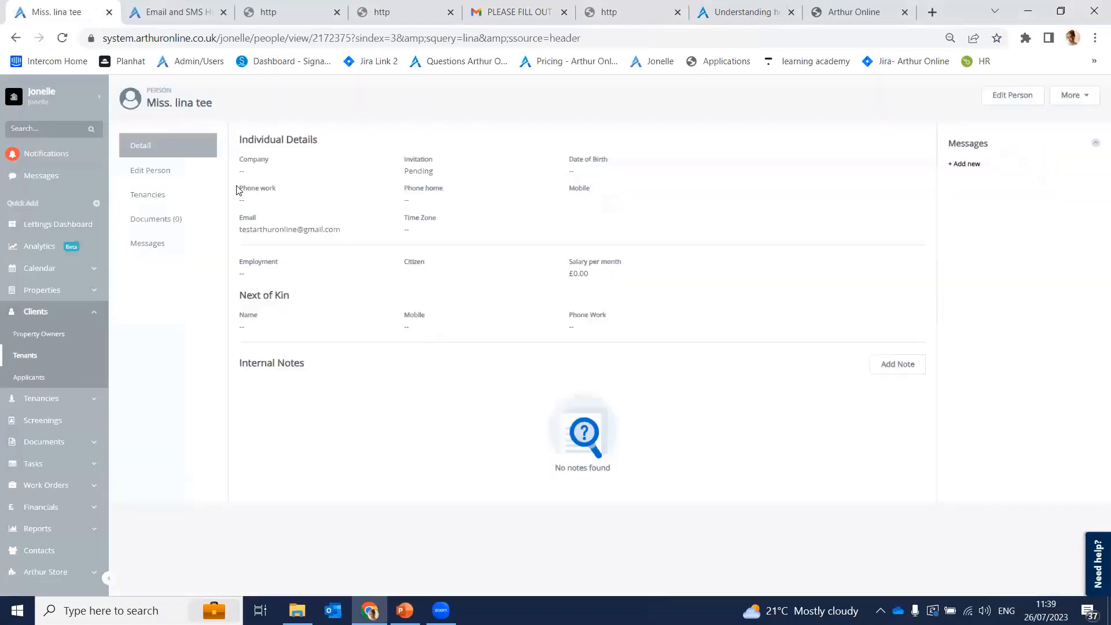
left_click(179, 173)
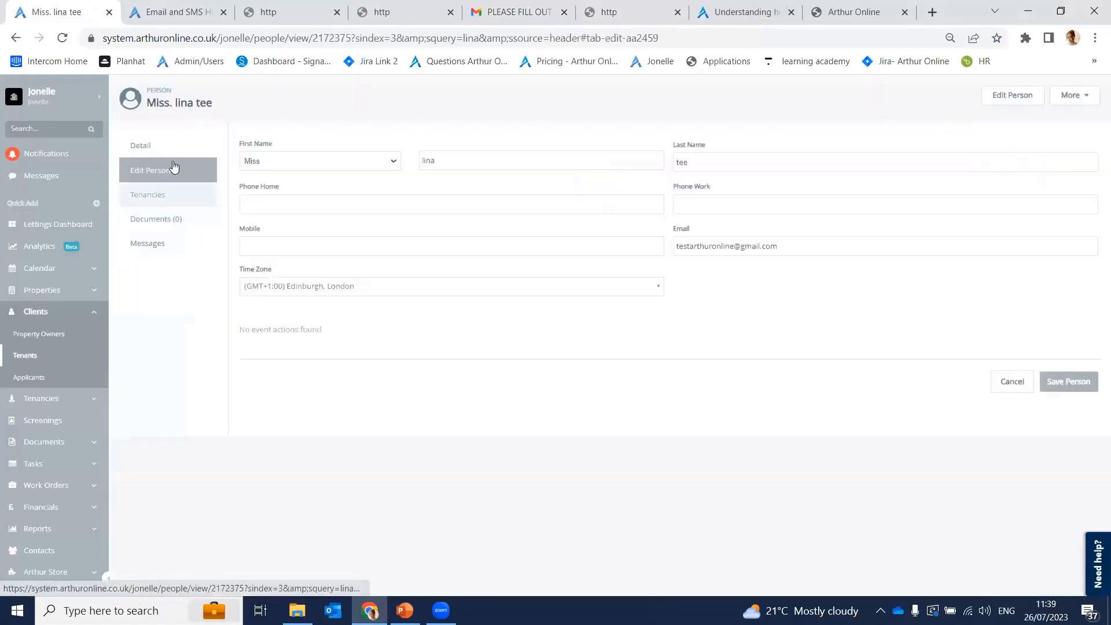
left_click(169, 200)
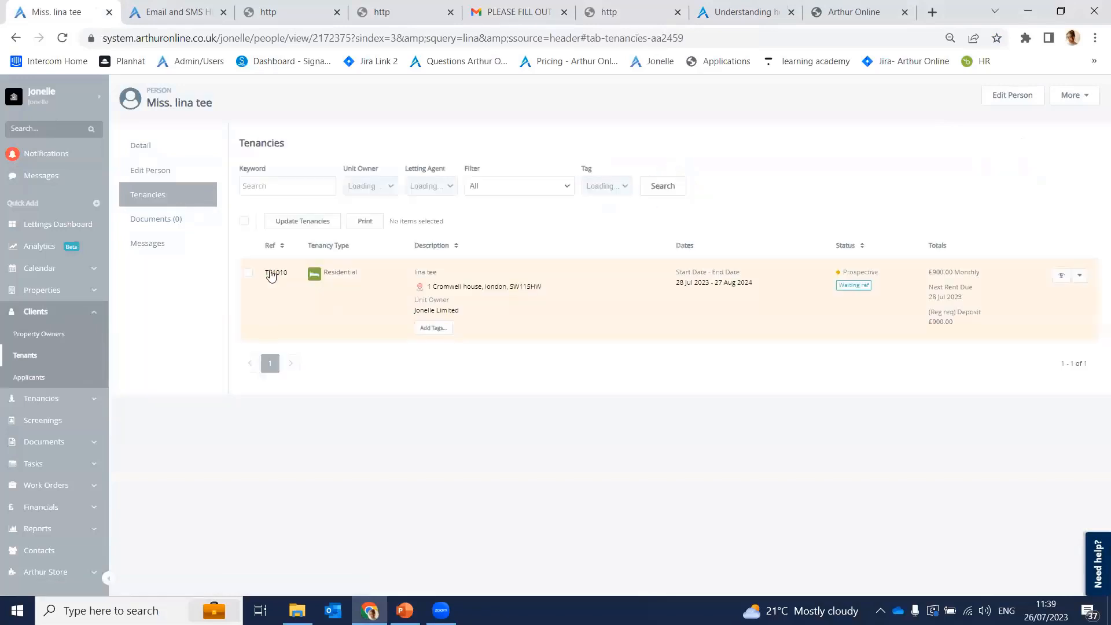
left_click(275, 277)
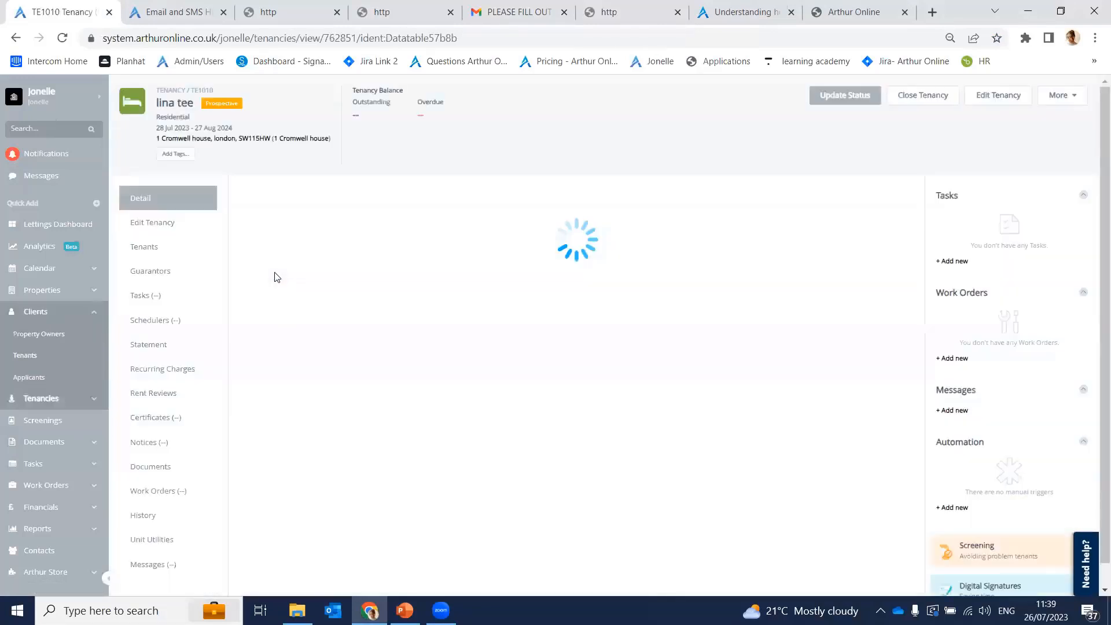
Step: Glance at the tenant's manager notes, then open her View / Edit form from the card's actions
mouse_move(291, 424)
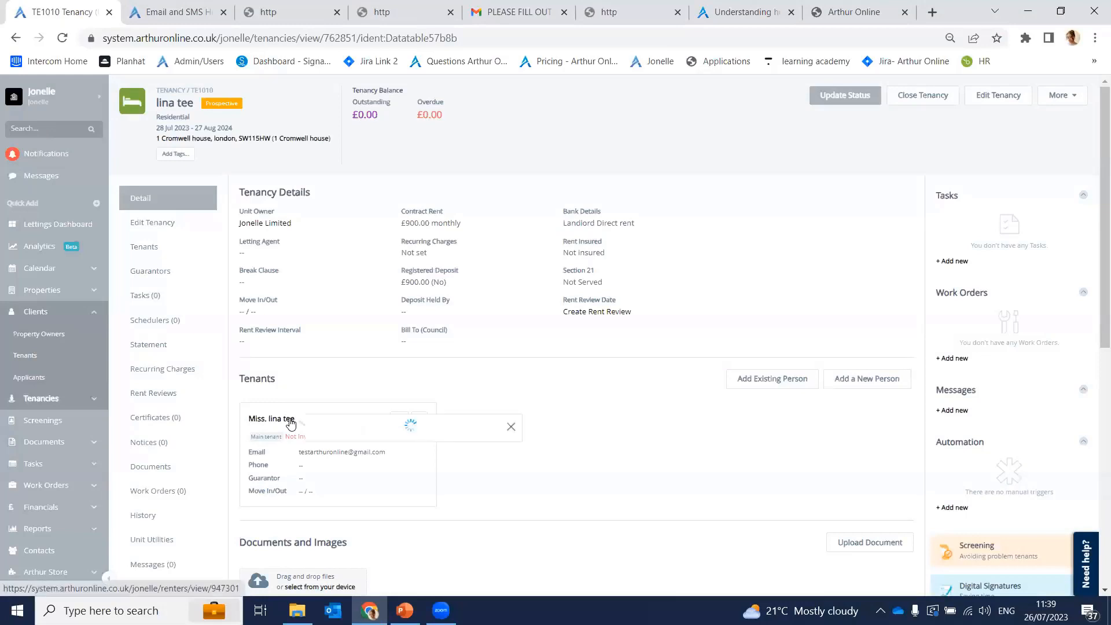
scroll(543, 426, "down", 3)
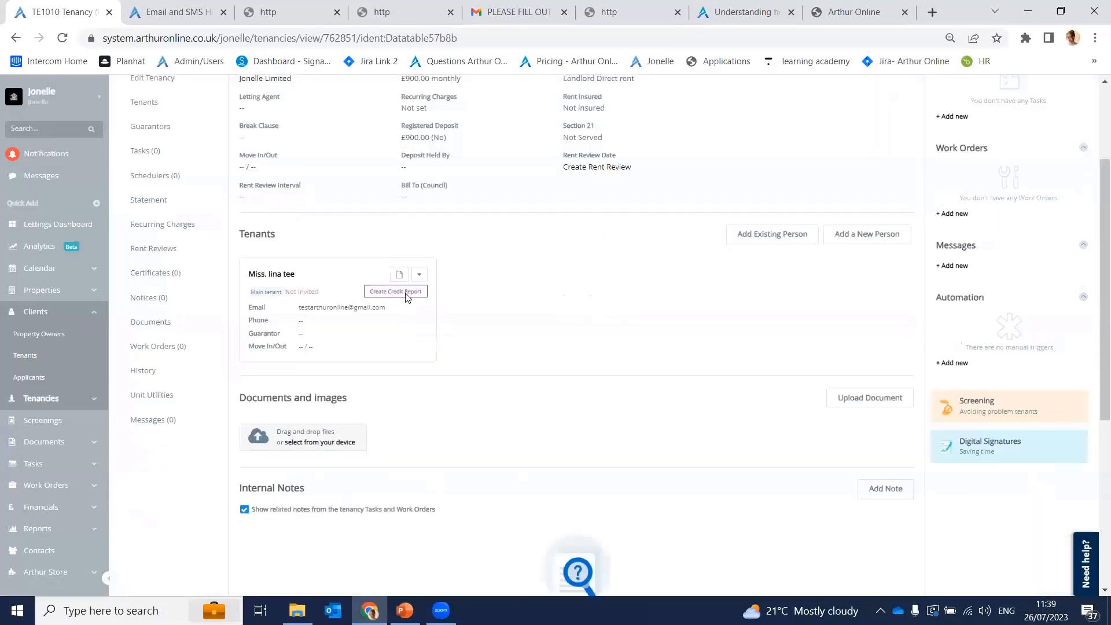
left_click(399, 274)
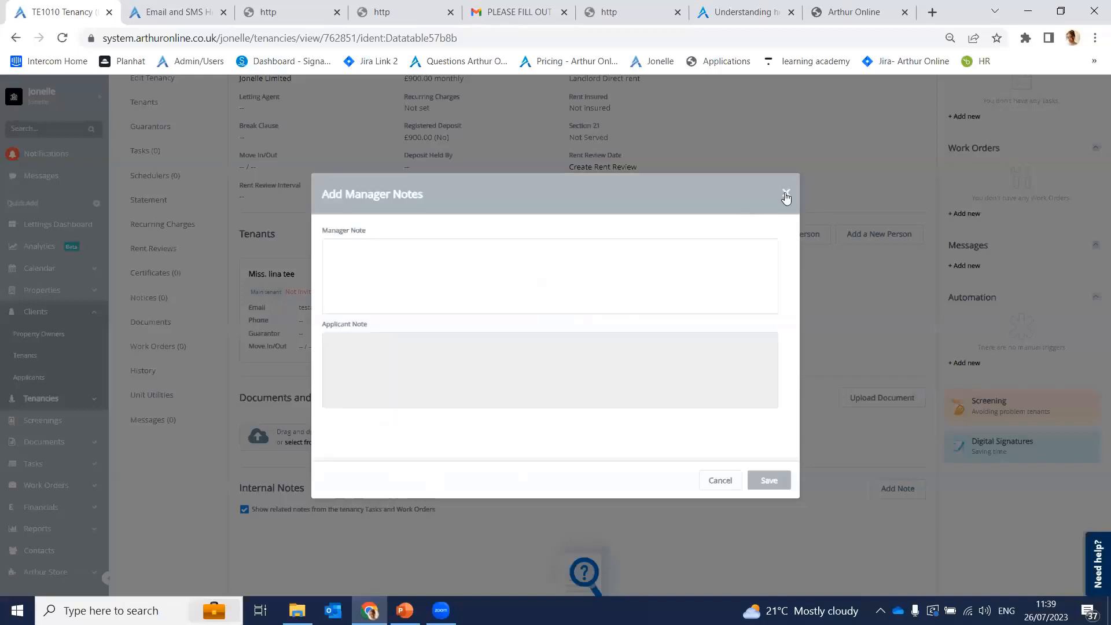
left_click(785, 193)
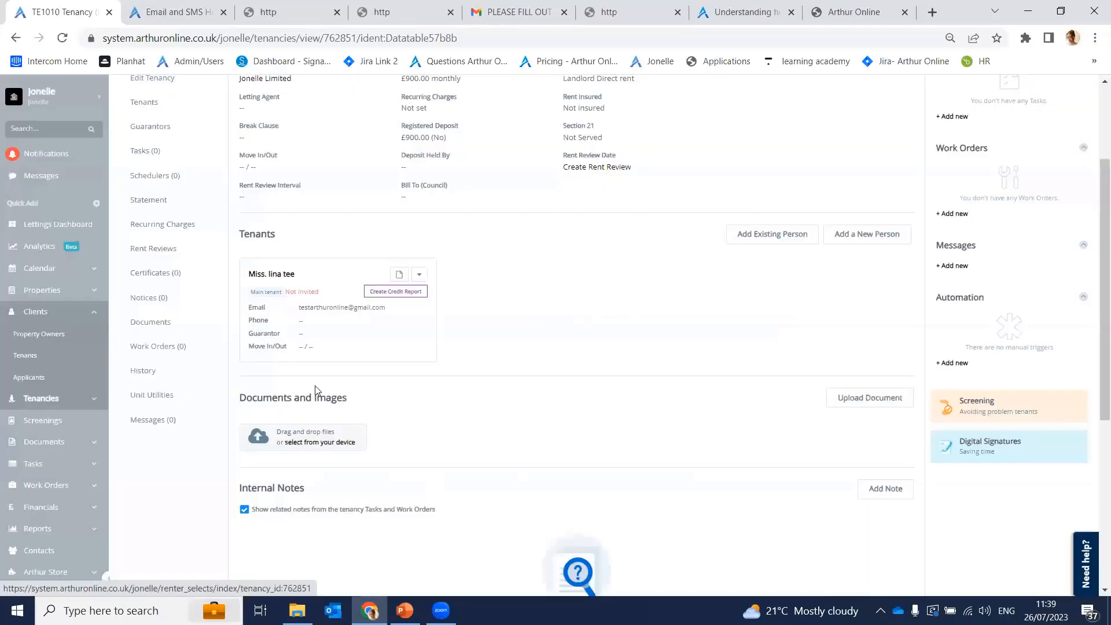
left_click(419, 274)
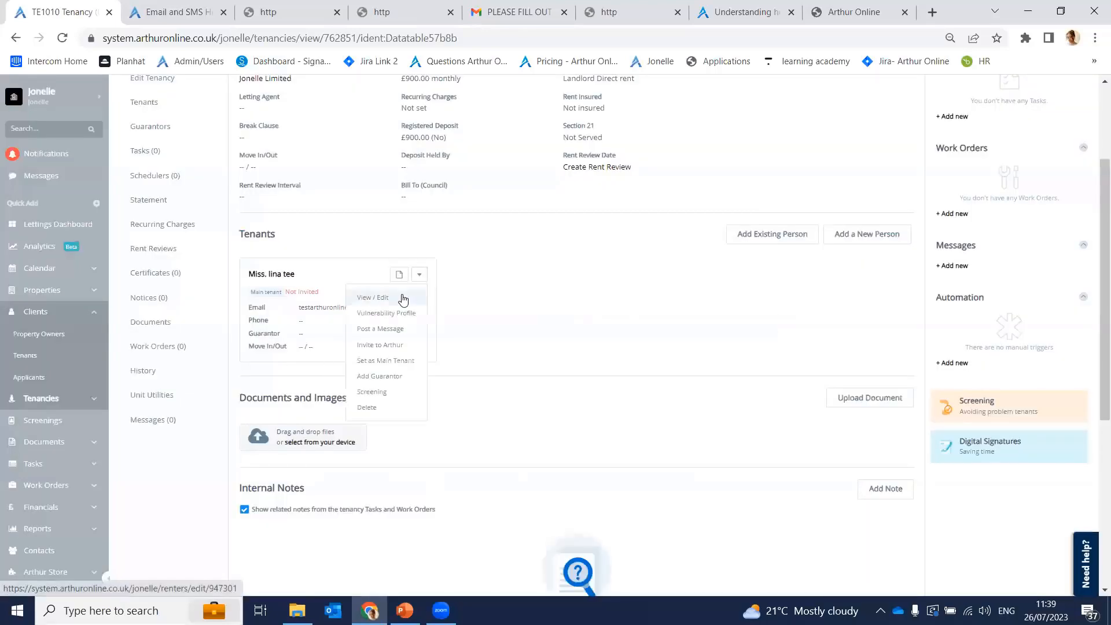
left_click(403, 299)
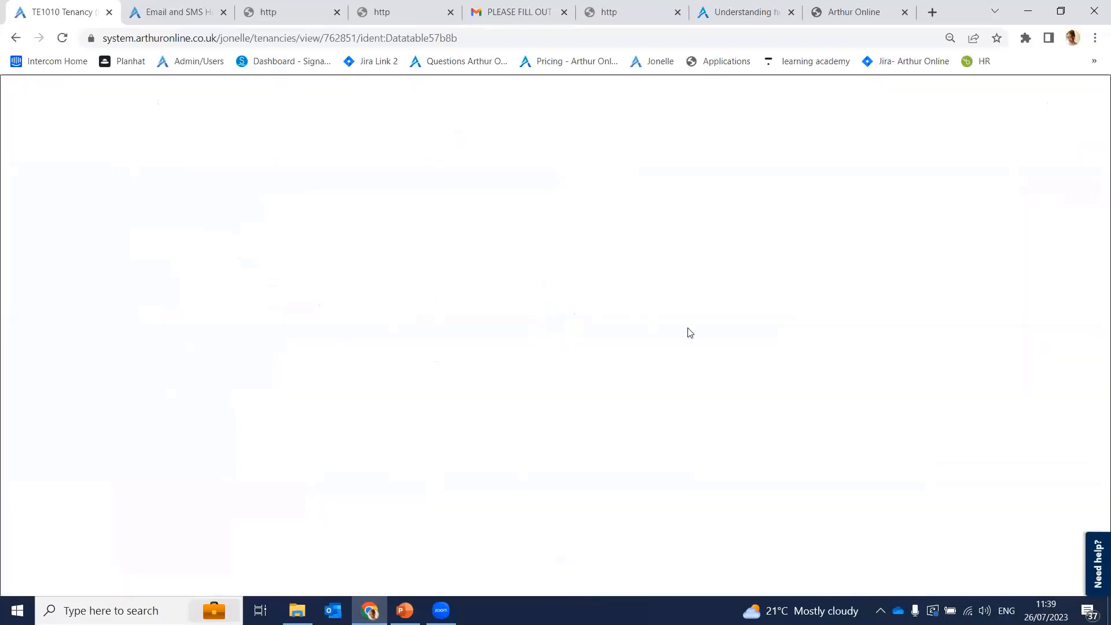
Step: Expand the Student, Employment, Housing Benefit and Notes from Applicant sections of the tenant's form
scroll(556, 337, "down", 7)
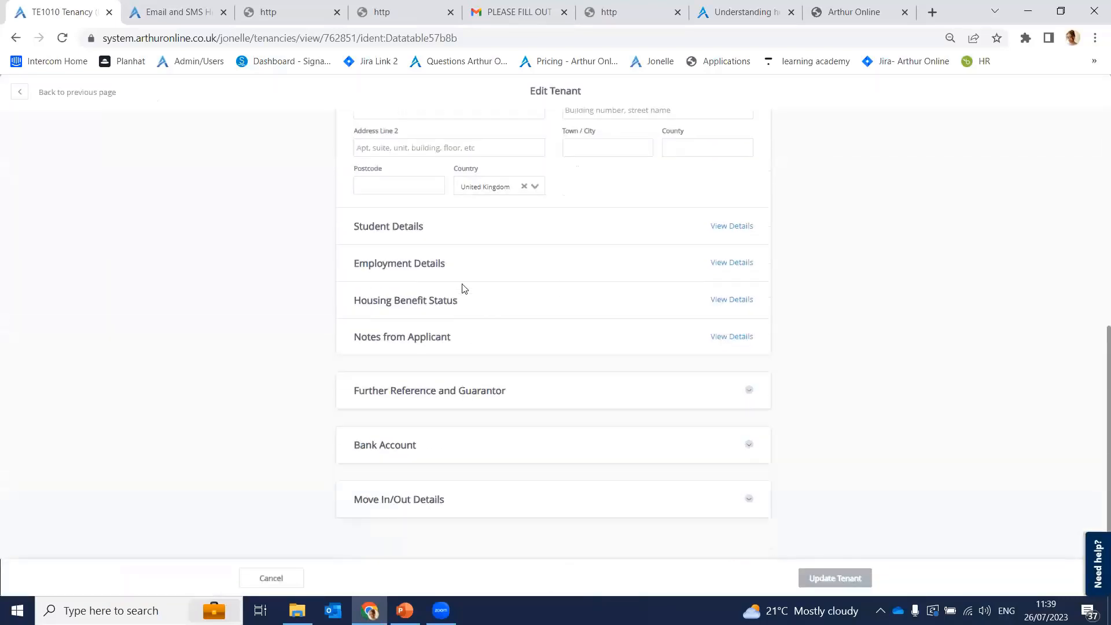
left_click(412, 228)
left_click(442, 366)
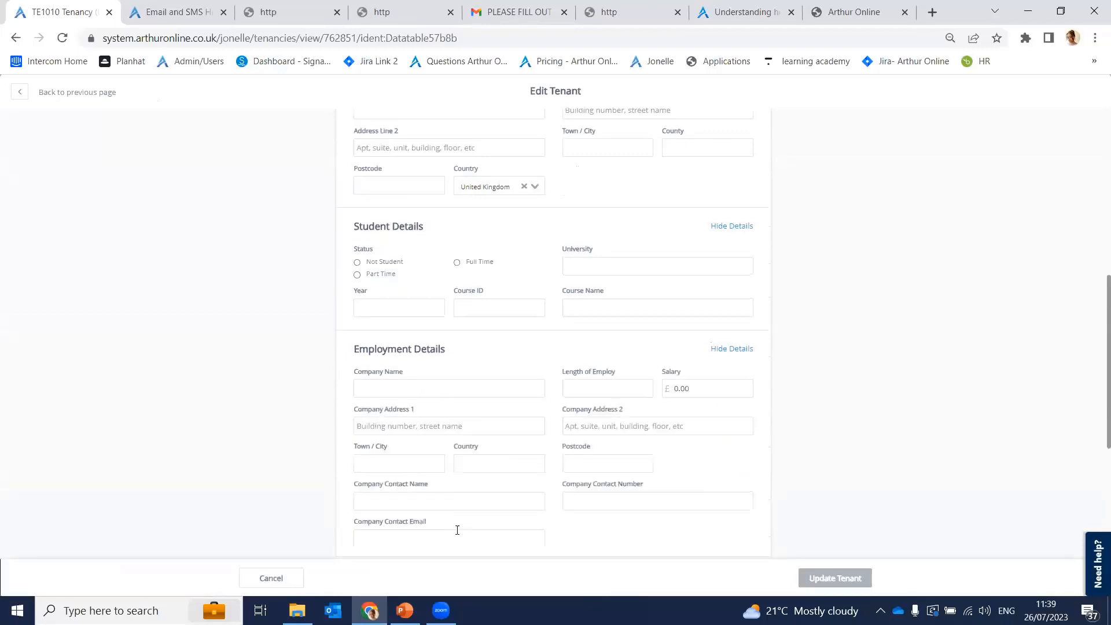
scroll(493, 498, "down", 4)
left_click(442, 365)
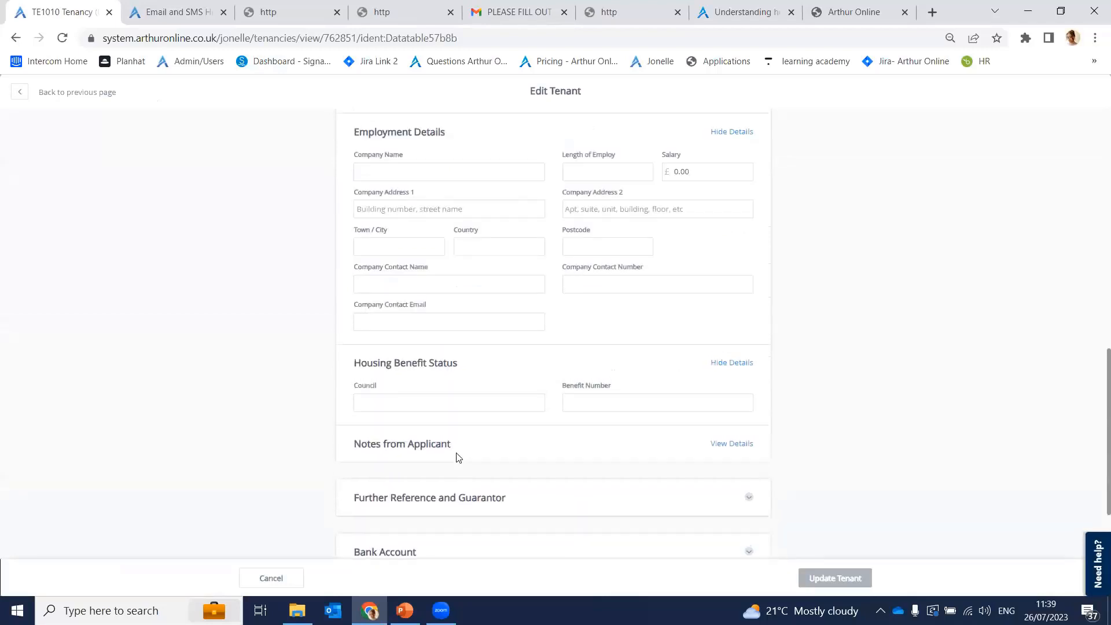
left_click(443, 448)
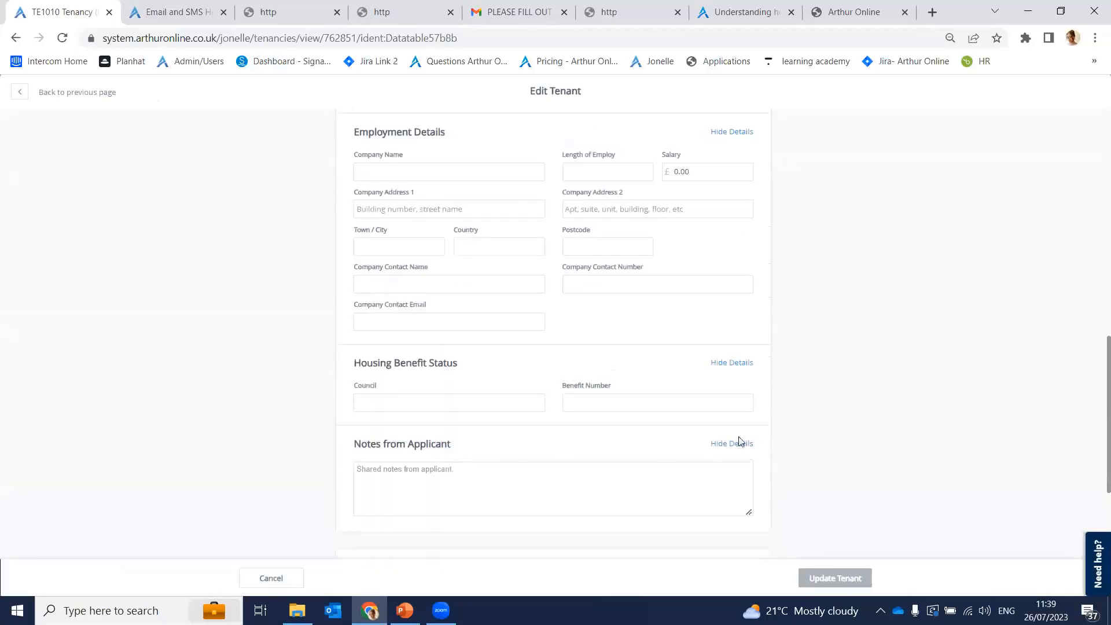
Step: Leave the form unchanged, go back to TE1010 and select the tenant's name
scroll(1095, 447, "up", 10)
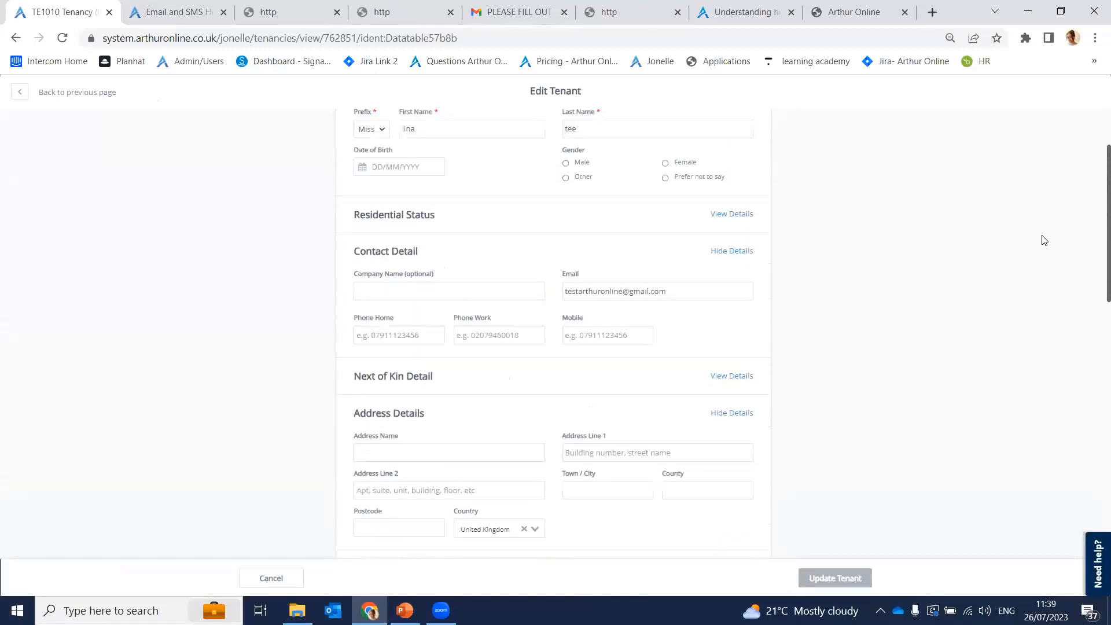
left_click_drag(1010, 189, 1092, 162)
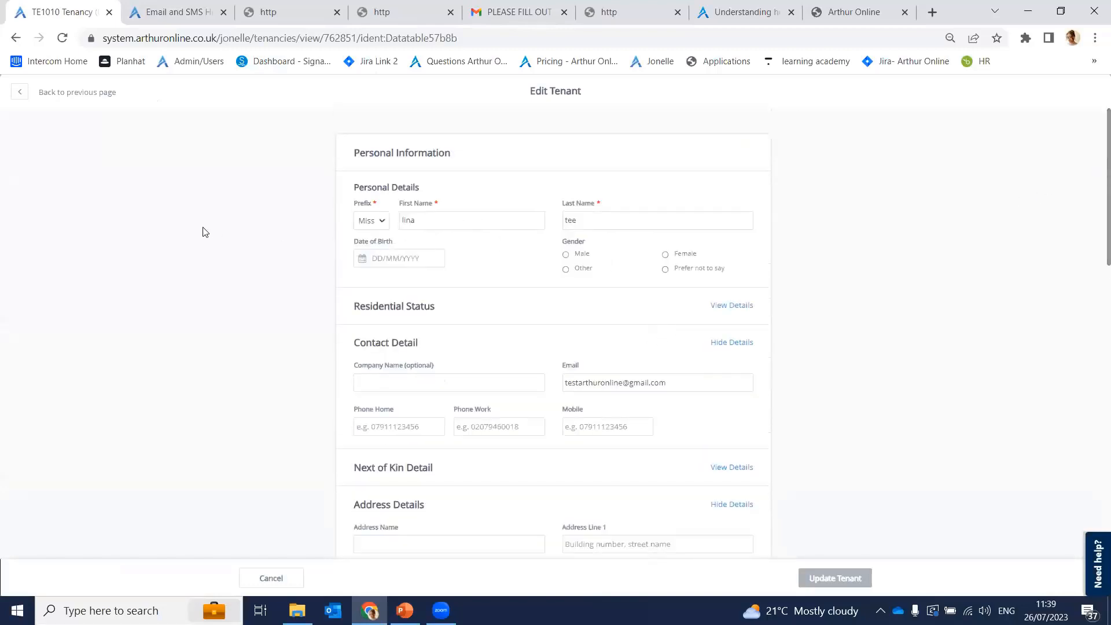
left_click(20, 92)
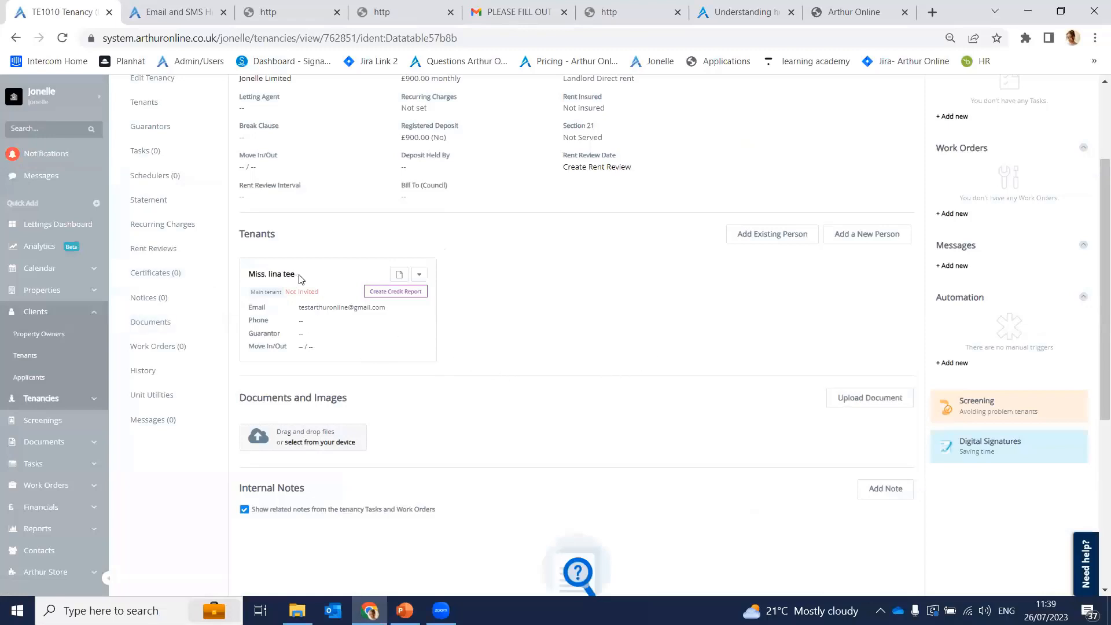
left_click_drag(296, 274, 271, 277)
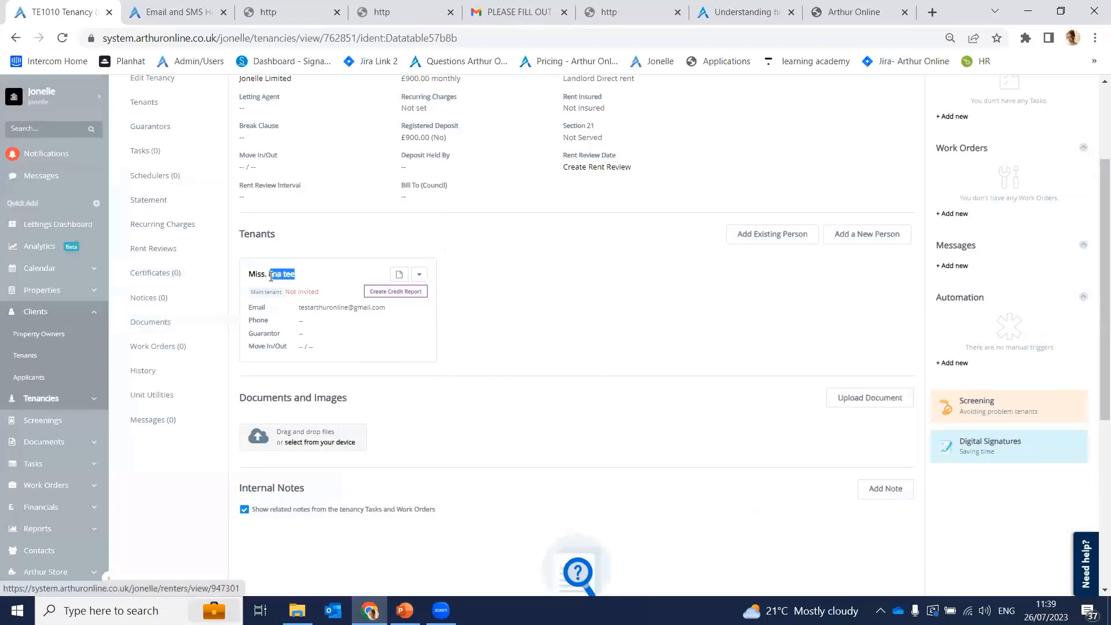
Step: Paste the tenant's name into account search and open her applicant record's Personal Info
left_click(52, 133)
left_click(30, 135)
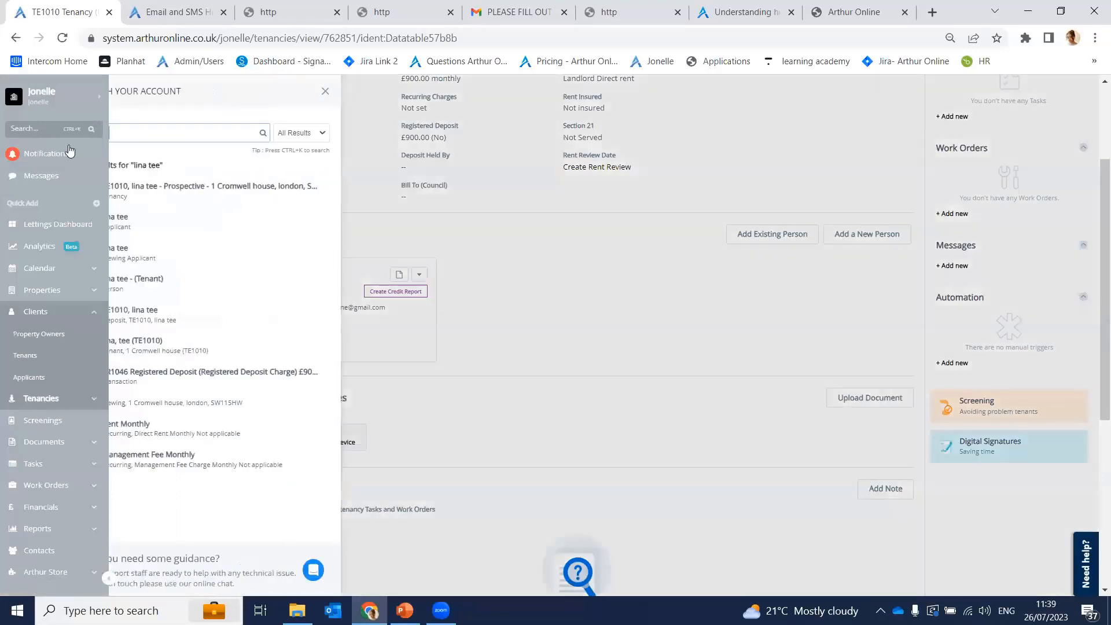
left_click(248, 223)
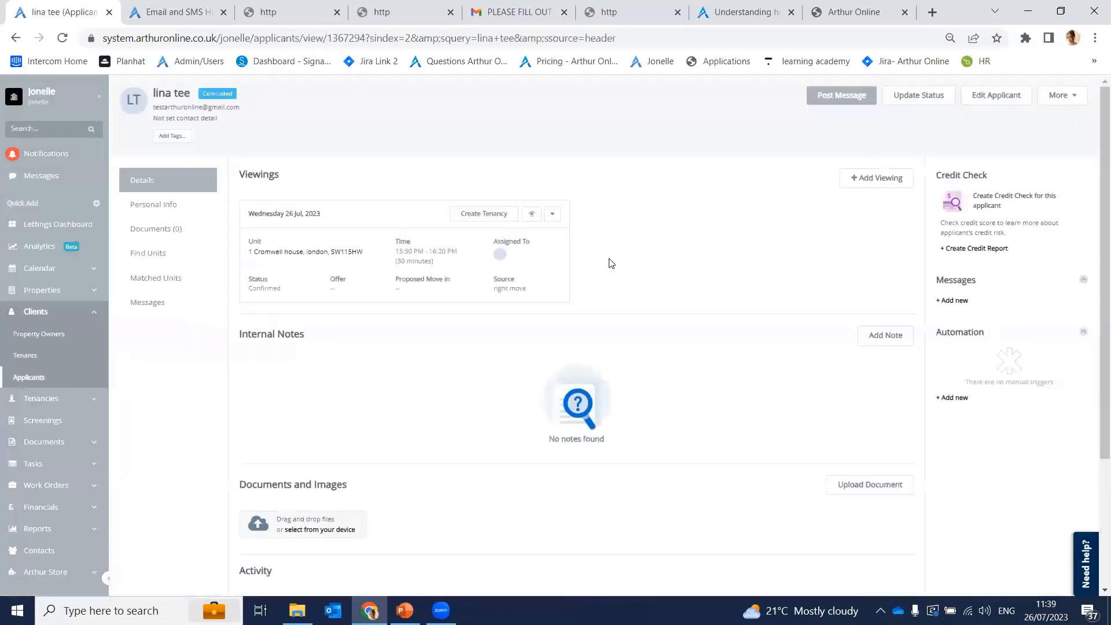
left_click(182, 207)
Step: Review the applicant's Residential Status, Address Details and Employment Details sections
scroll(657, 290, "down", 3)
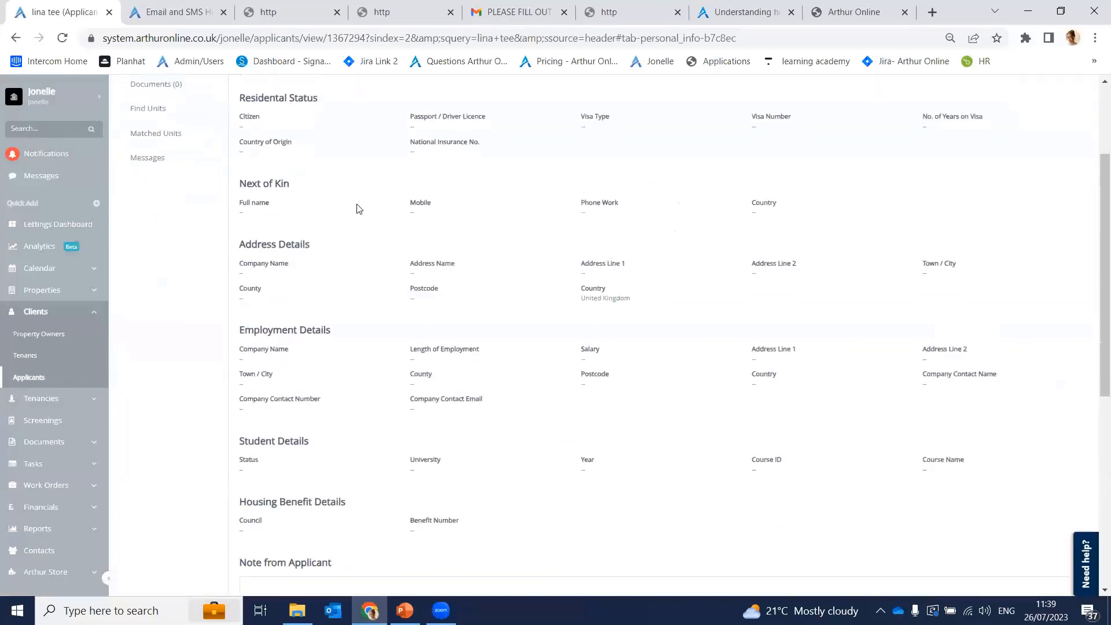
scroll(463, 393, "down", 3)
scroll(457, 393, "up", 5)
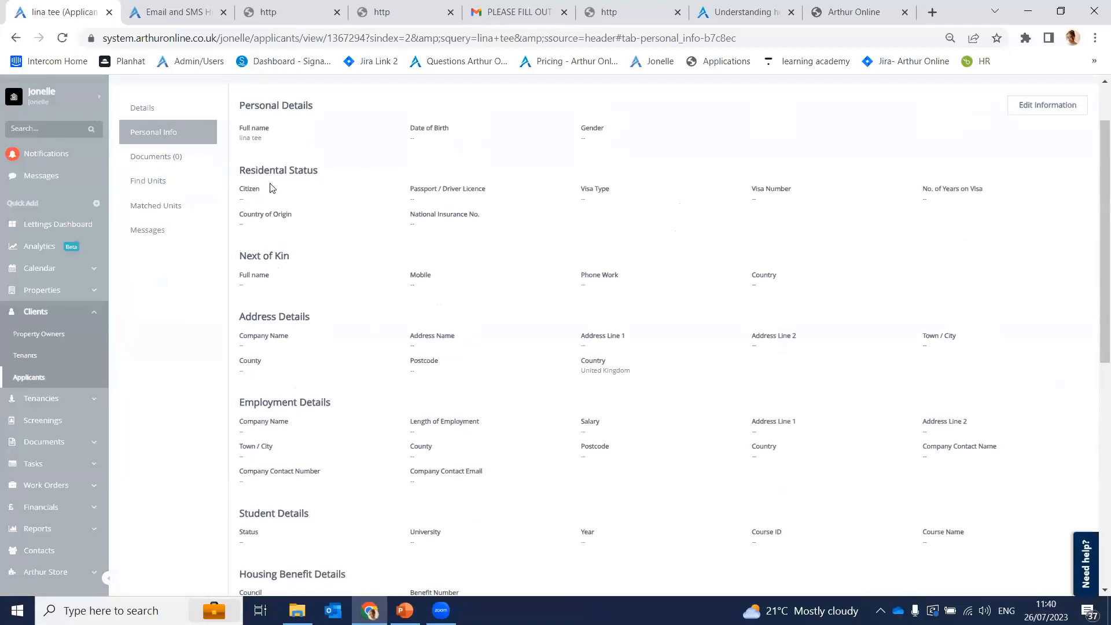
left_click_drag(262, 173, 306, 179)
left_click_drag(243, 316, 397, 310)
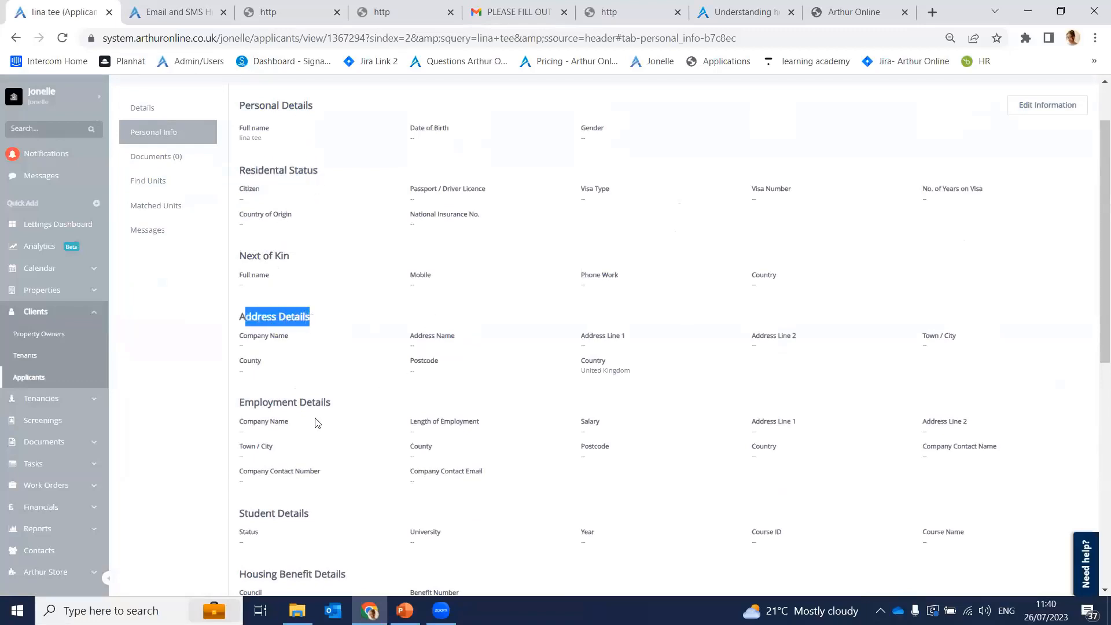
left_click_drag(260, 401, 349, 411)
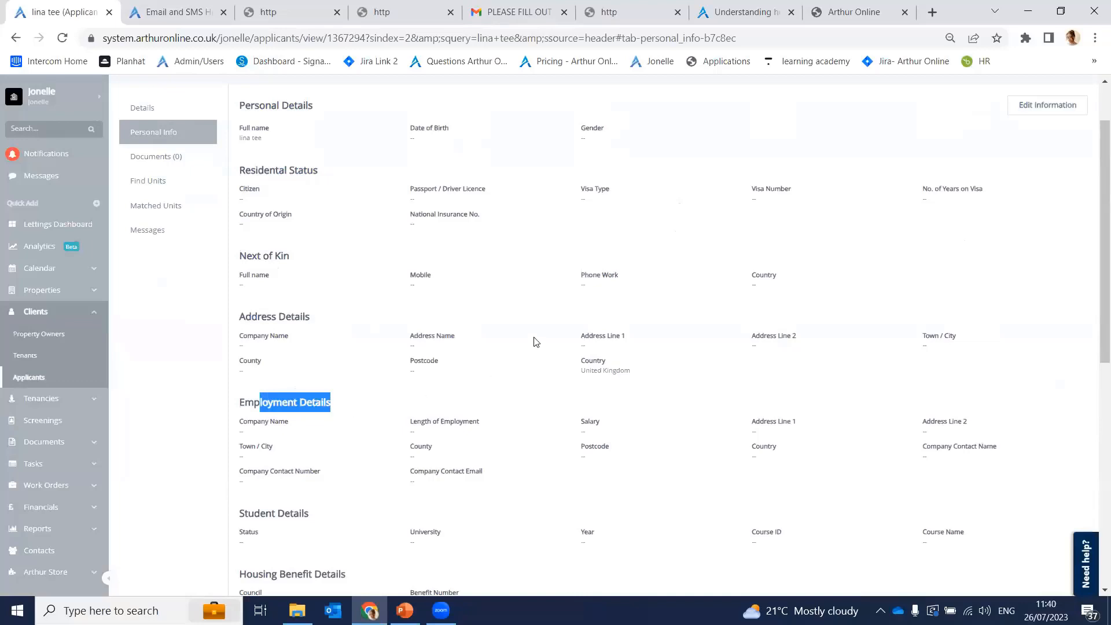
scroll(533, 342, "down", 1)
scroll(533, 342, "up", 1)
scroll(534, 342, "up", 1)
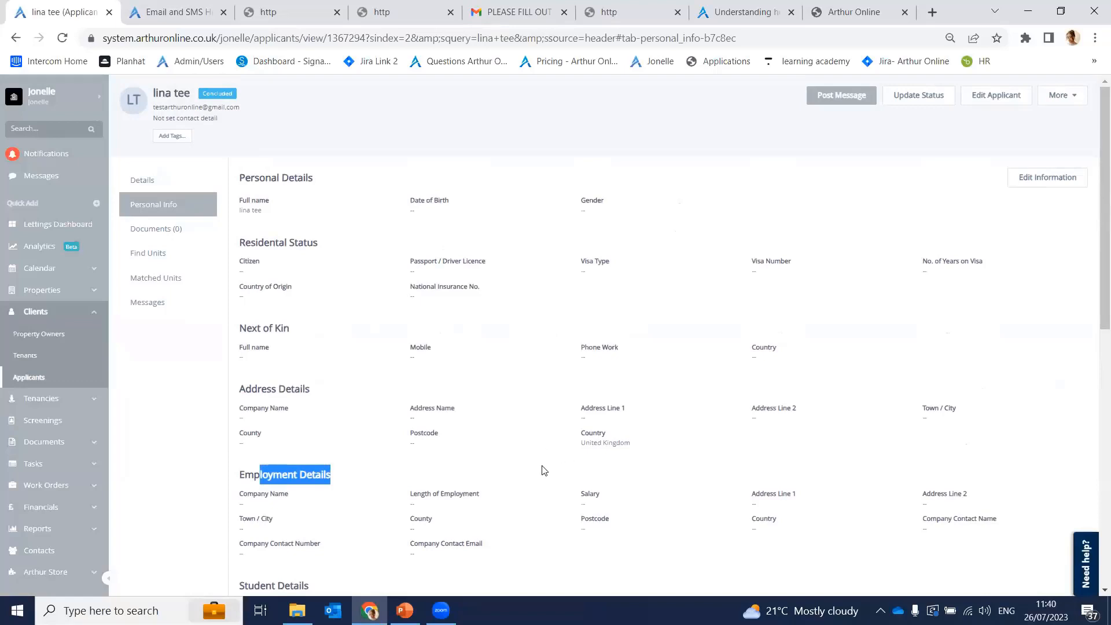
scroll(637, 440, "down", 5)
scroll(637, 439, "up", 5)
left_click(404, 611)
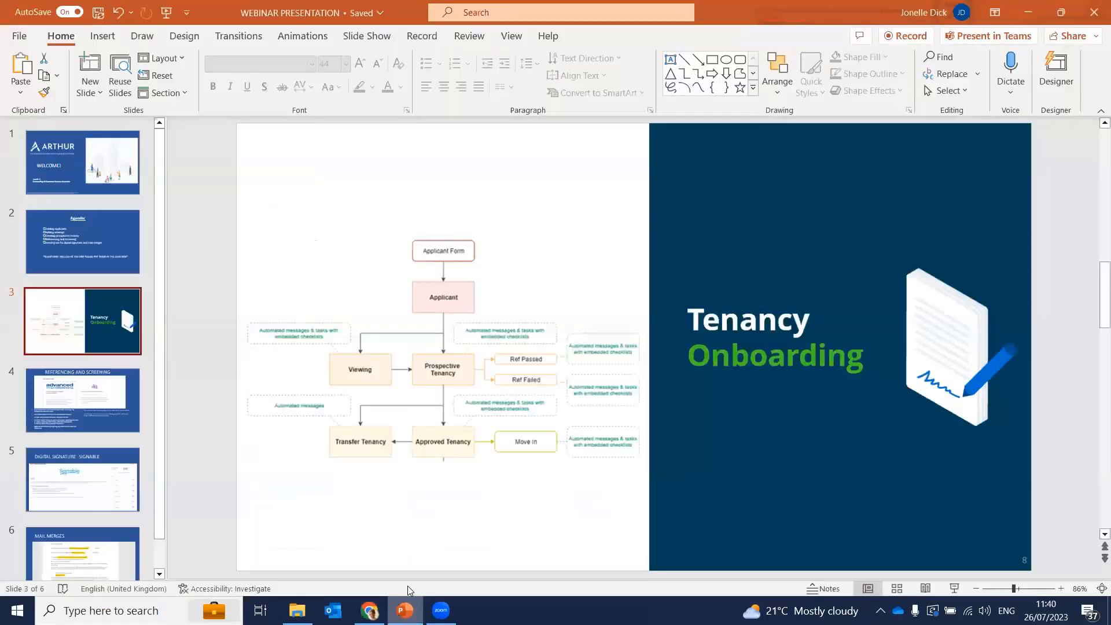
left_click(55, 401)
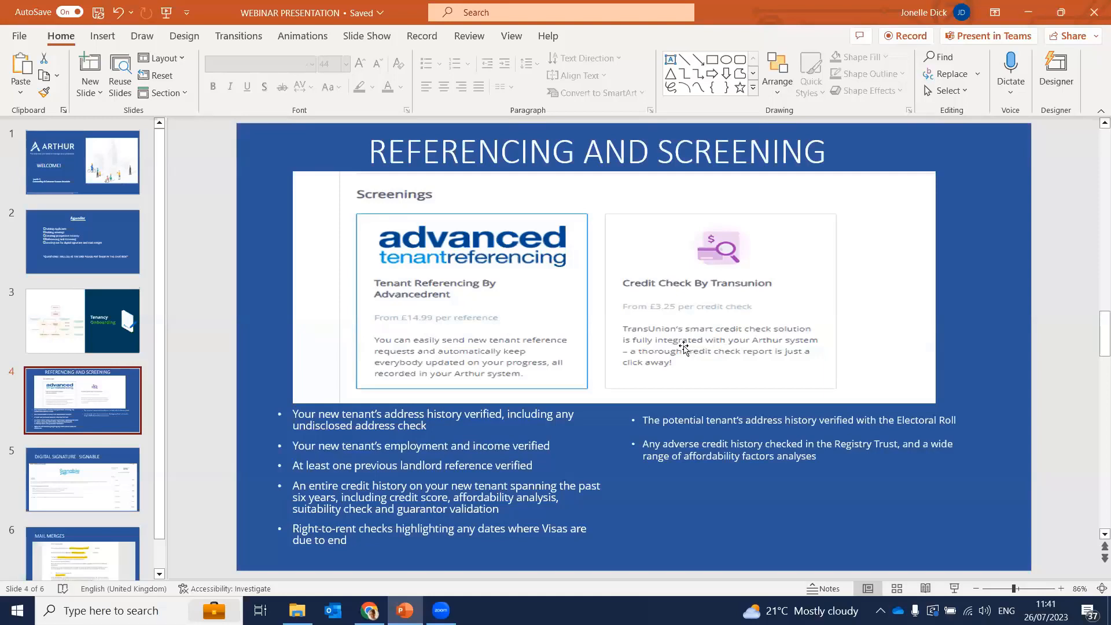
left_click(1028, 13)
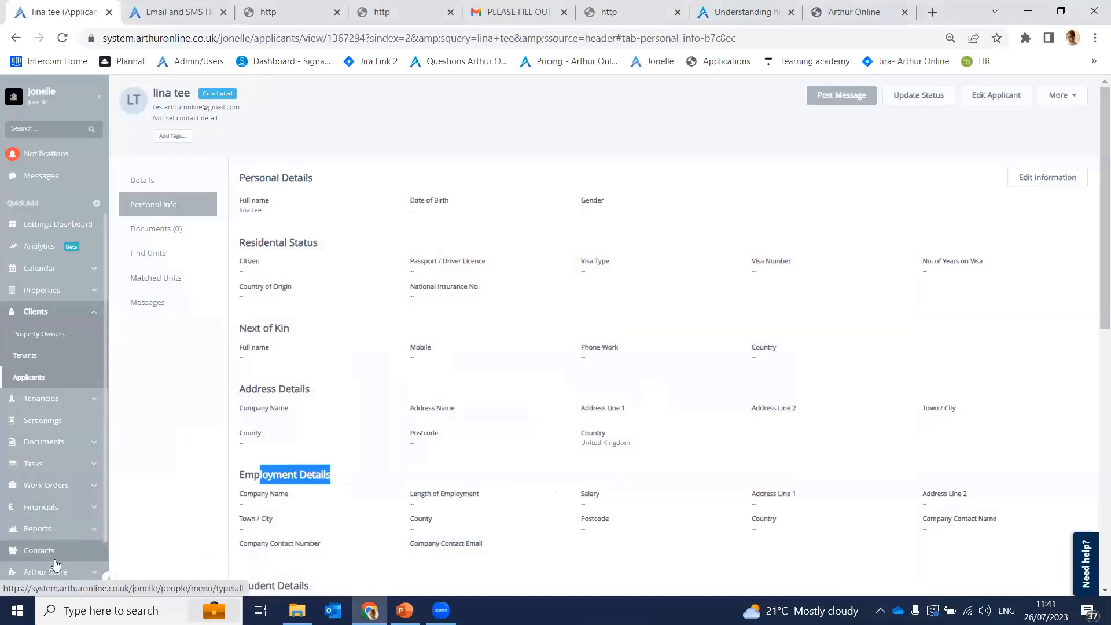
Step: Open the Arthur Store in a new tab and go to Screenings > Tenant Referencing By AdvancedRent
middle_click(56, 567)
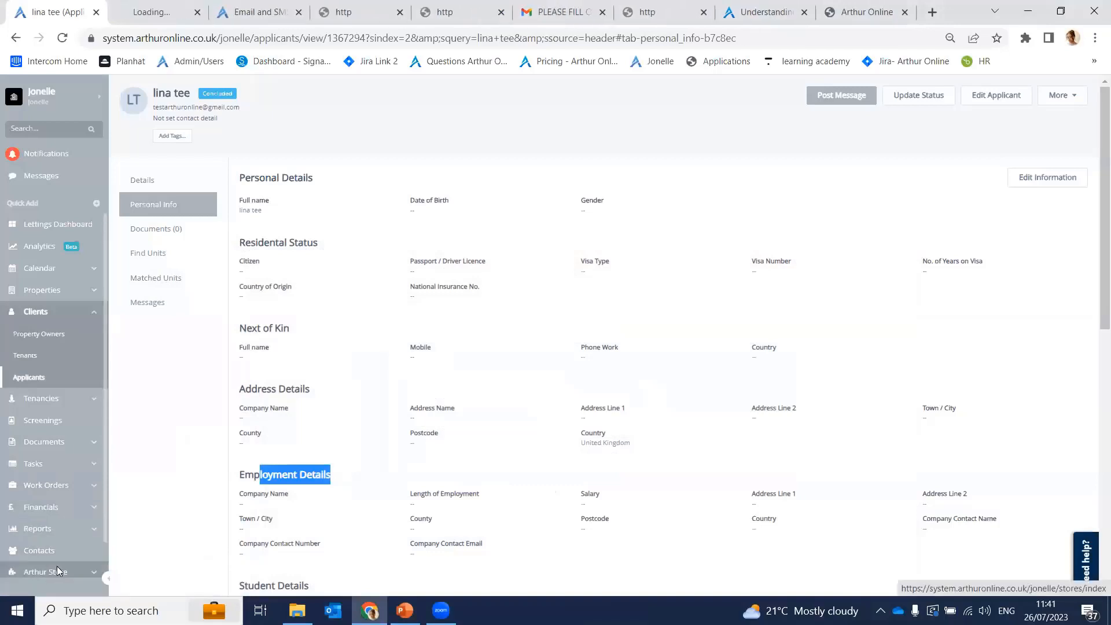
left_click(131, 5)
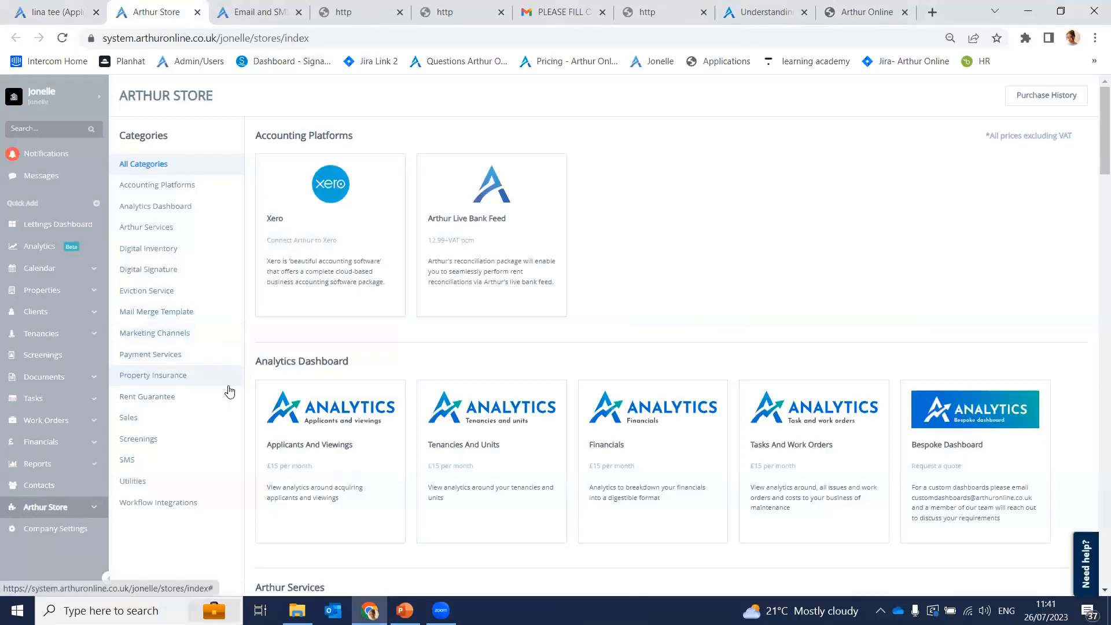
left_click(174, 439)
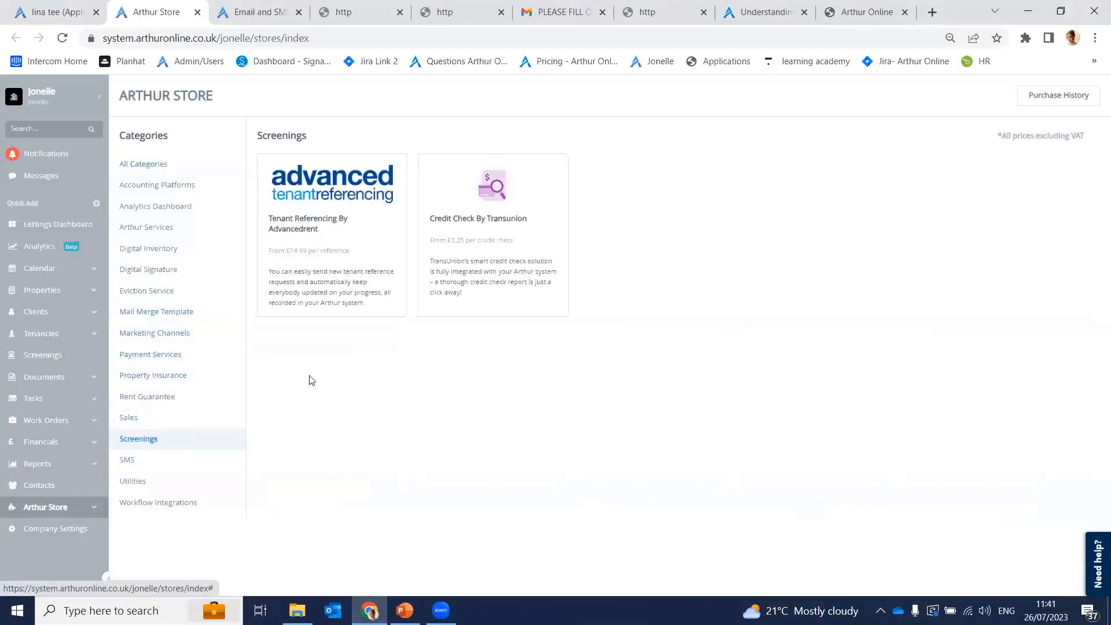
left_click(332, 237)
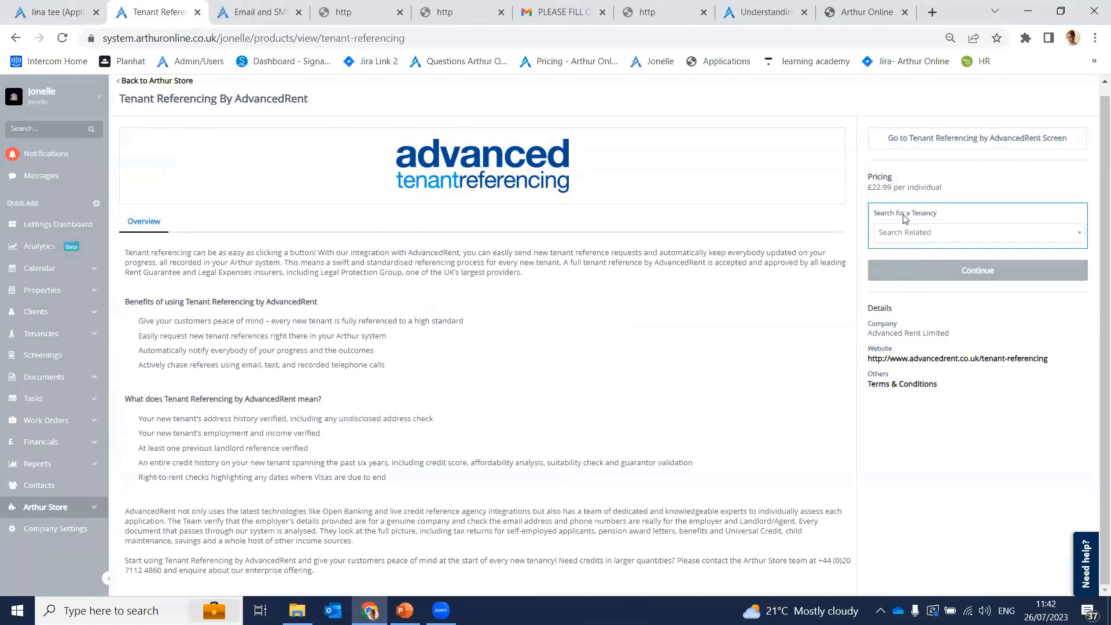
Step: Select tenancy TE1010 for referencing and continue to pre-authorisation
left_click(907, 232)
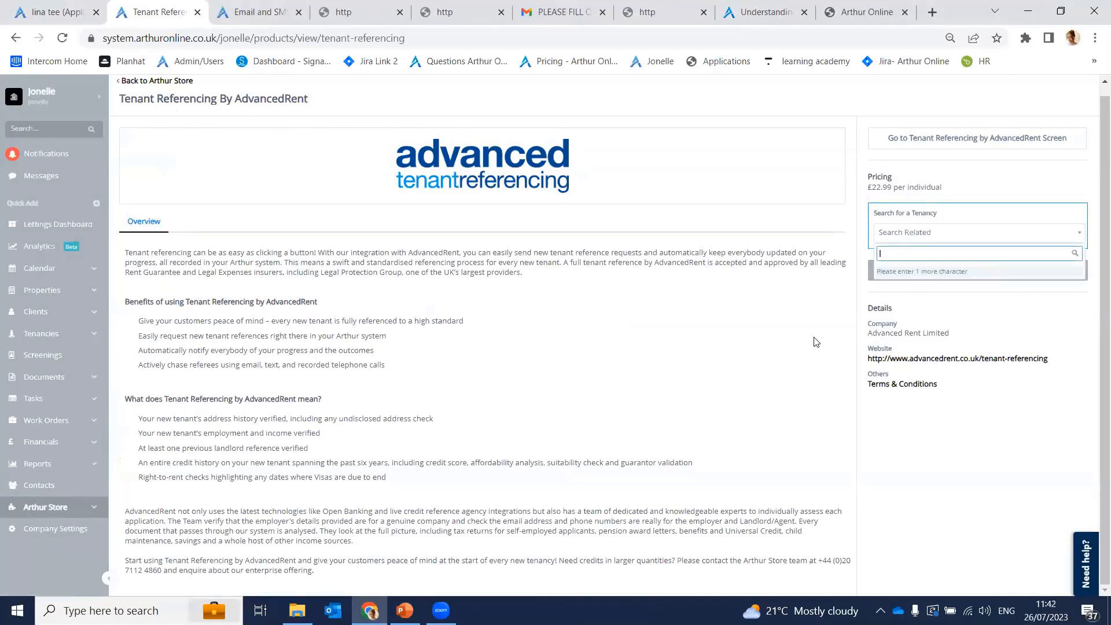
type("1")
key("BackSpace")
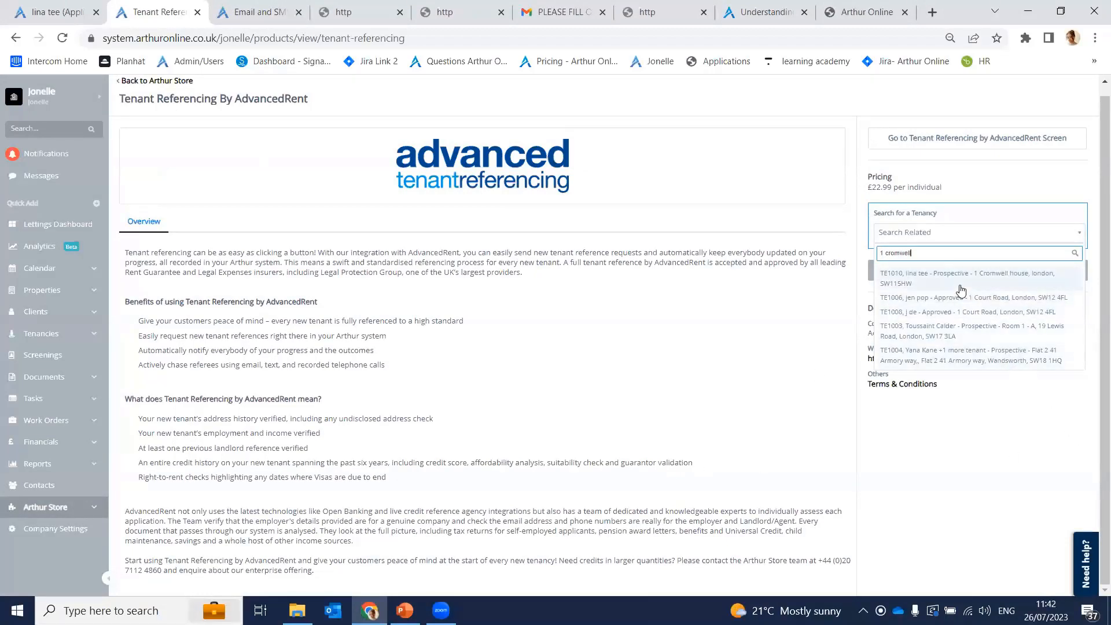
left_click(960, 290)
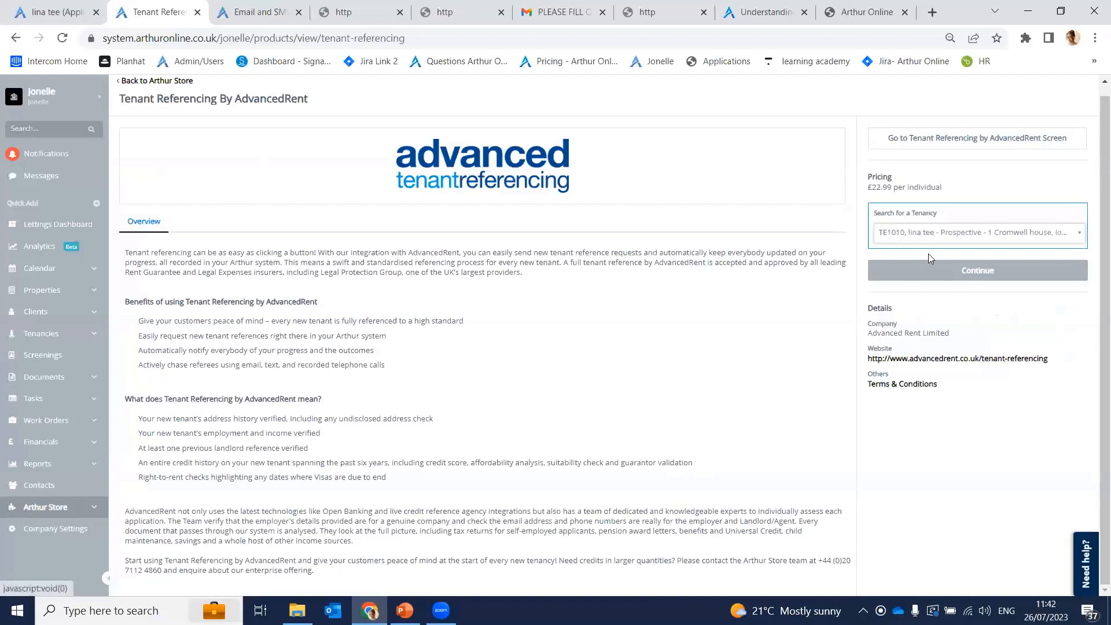
left_click(920, 278)
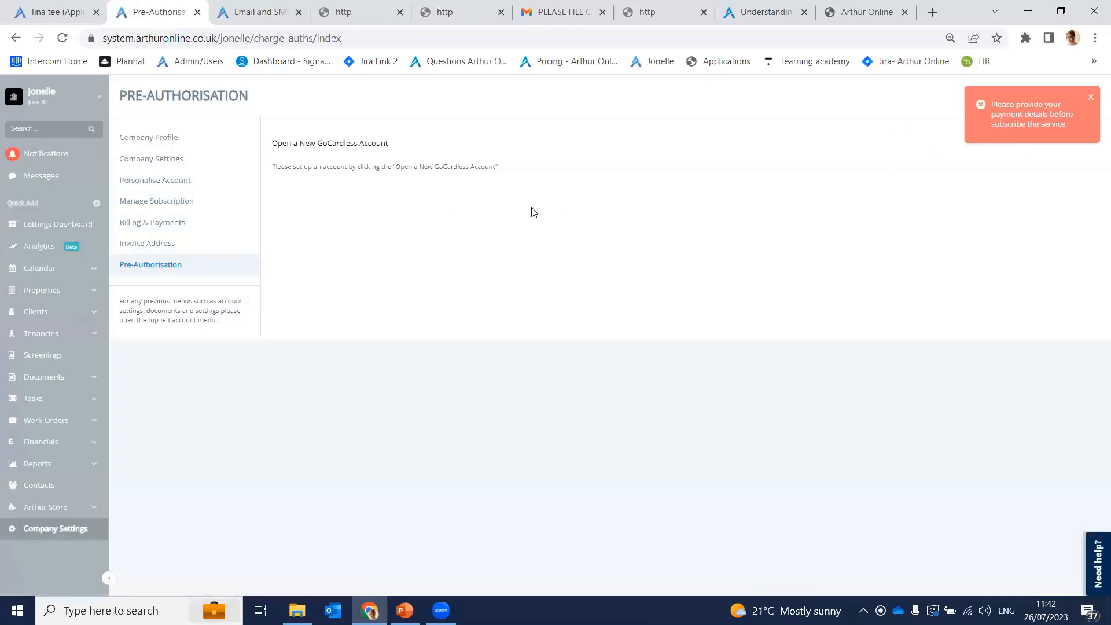
Step: Open the Credit Check By TransUnion store page and review its £4.75 single-check pricing
left_click(51, 514)
scroll(714, 360, "down", 7)
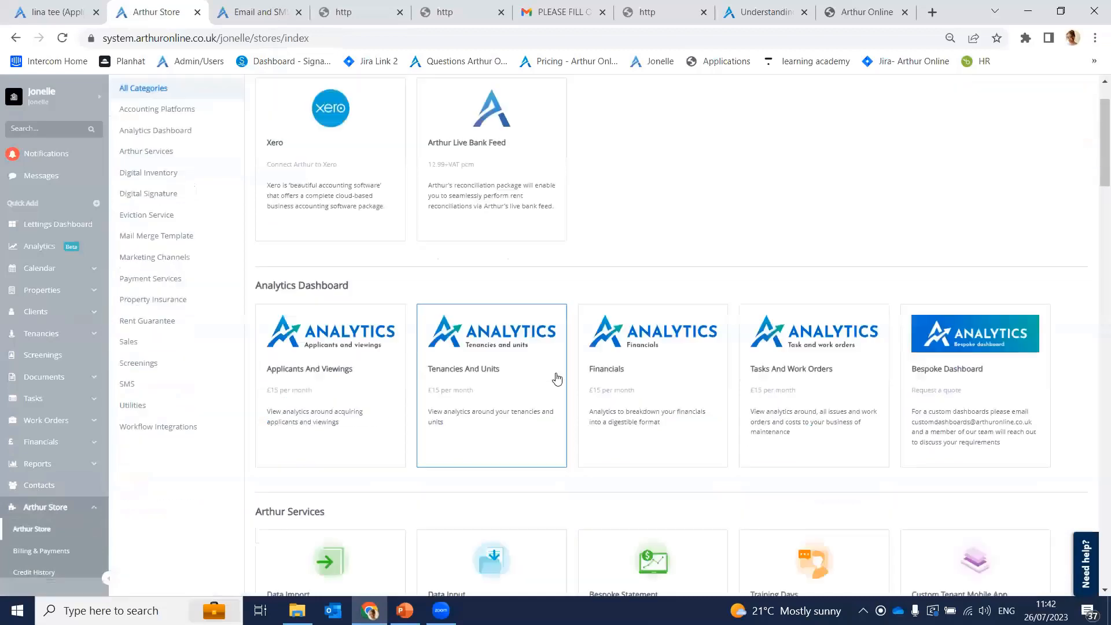
scroll(556, 378, "down", 20)
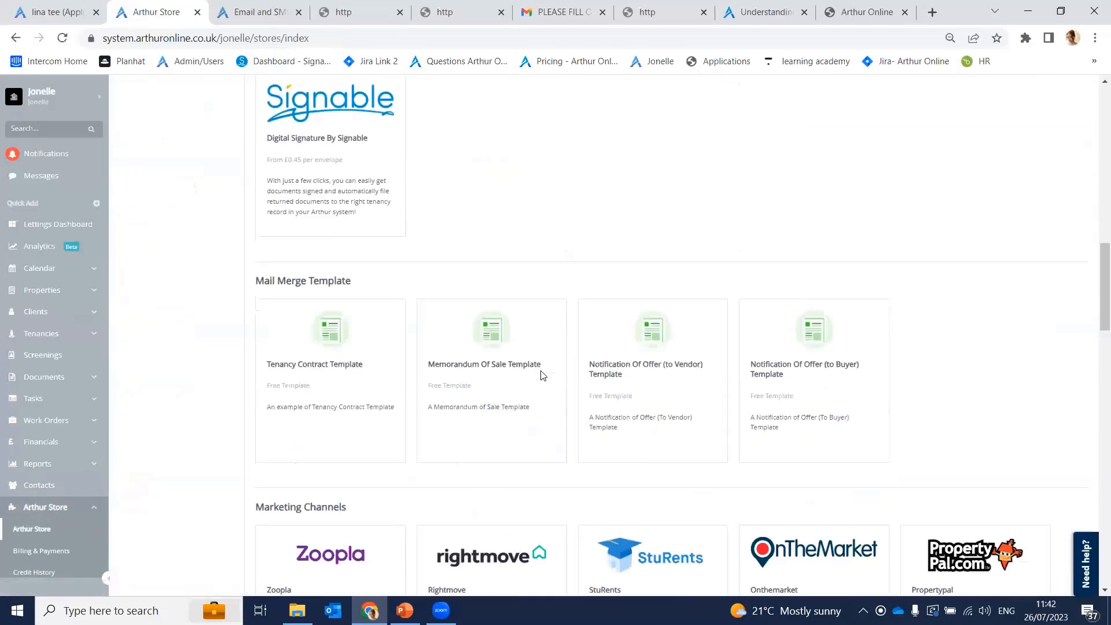
scroll(544, 372, "down", 8)
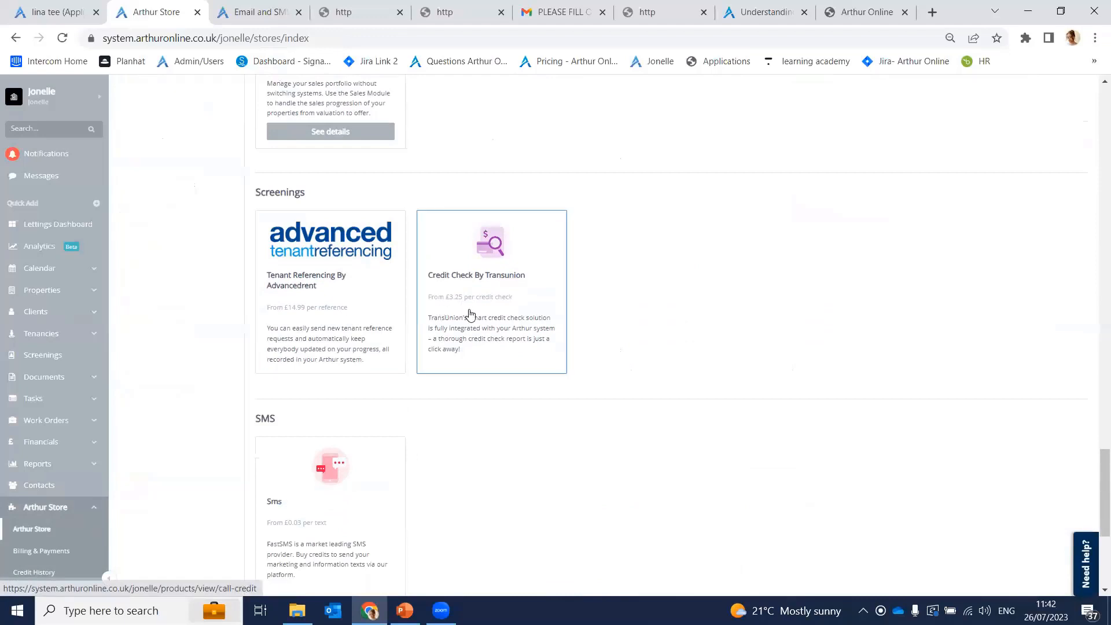
left_click(470, 310)
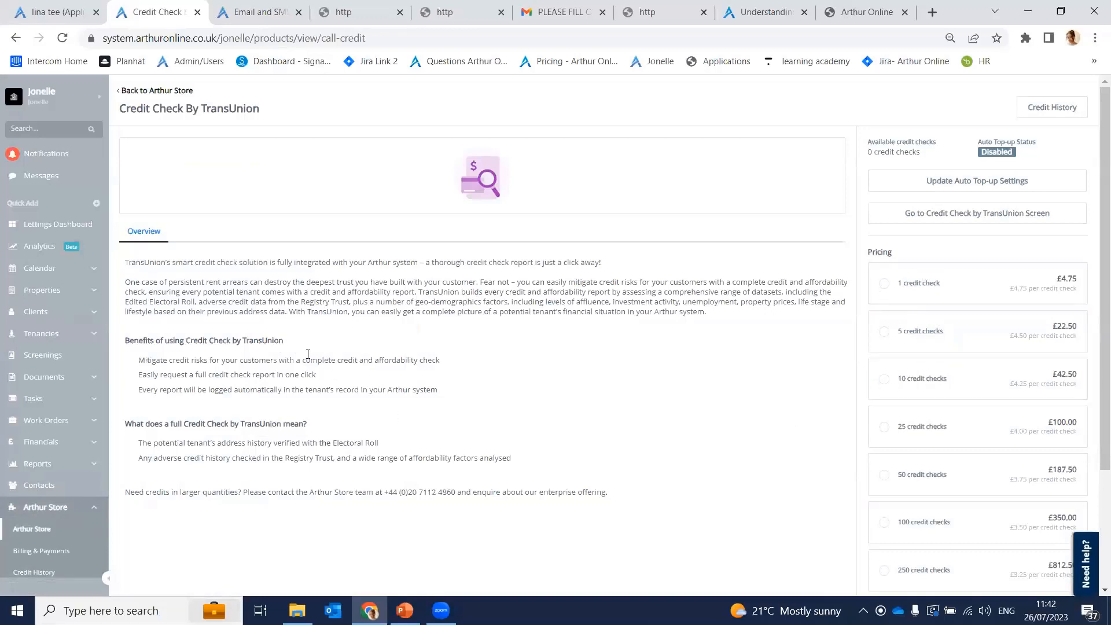
left_click_drag(137, 261, 604, 496)
left_click(654, 468)
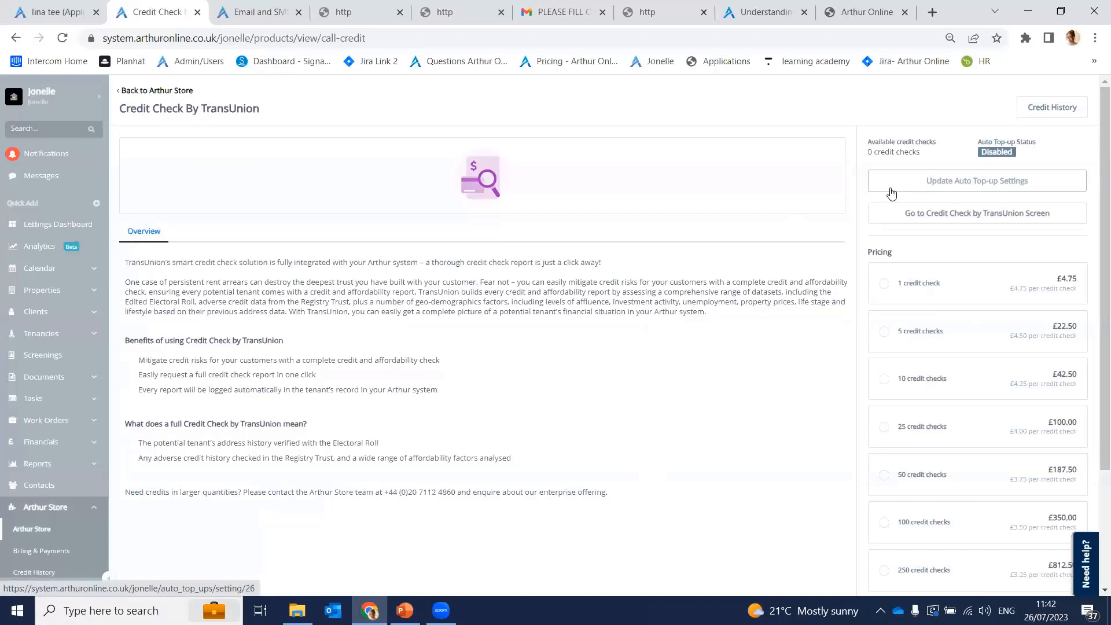
left_click(934, 182)
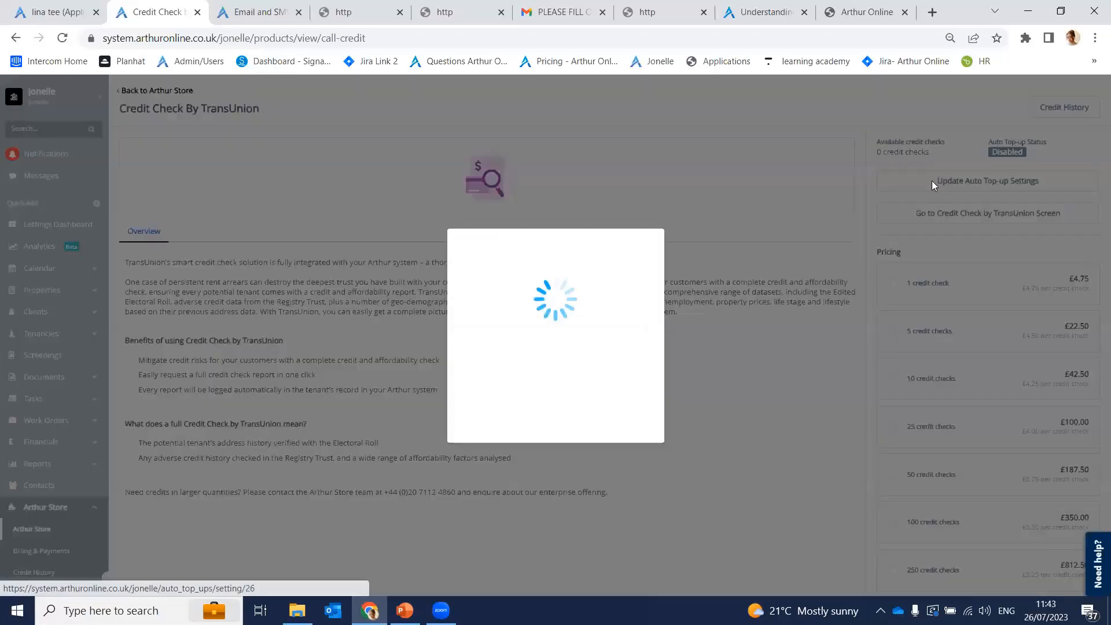
left_click(550, 303)
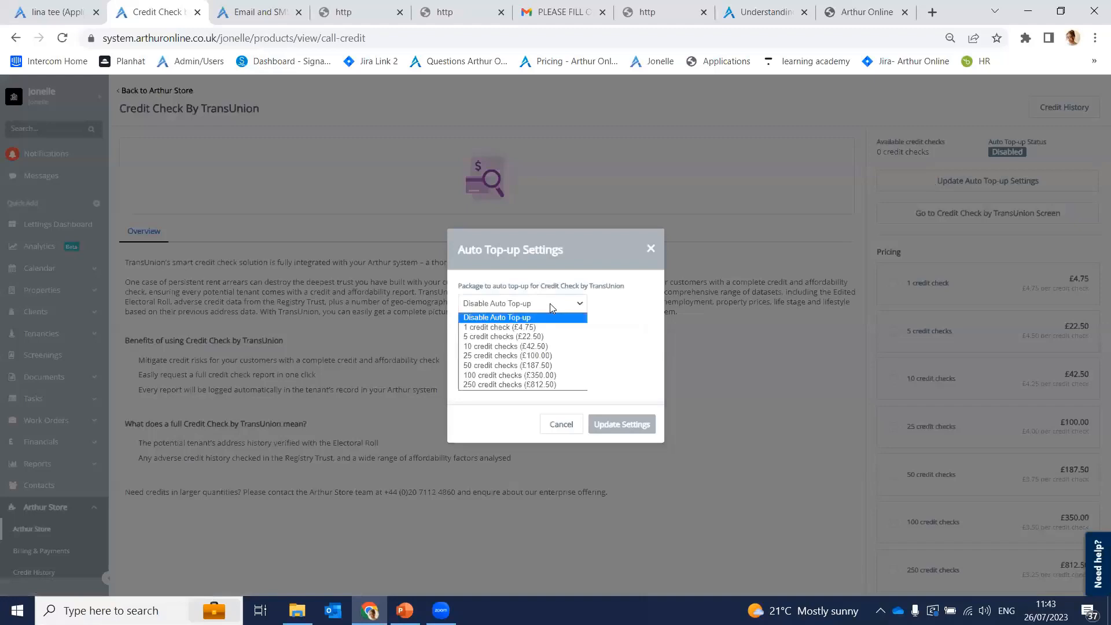
left_click(546, 346)
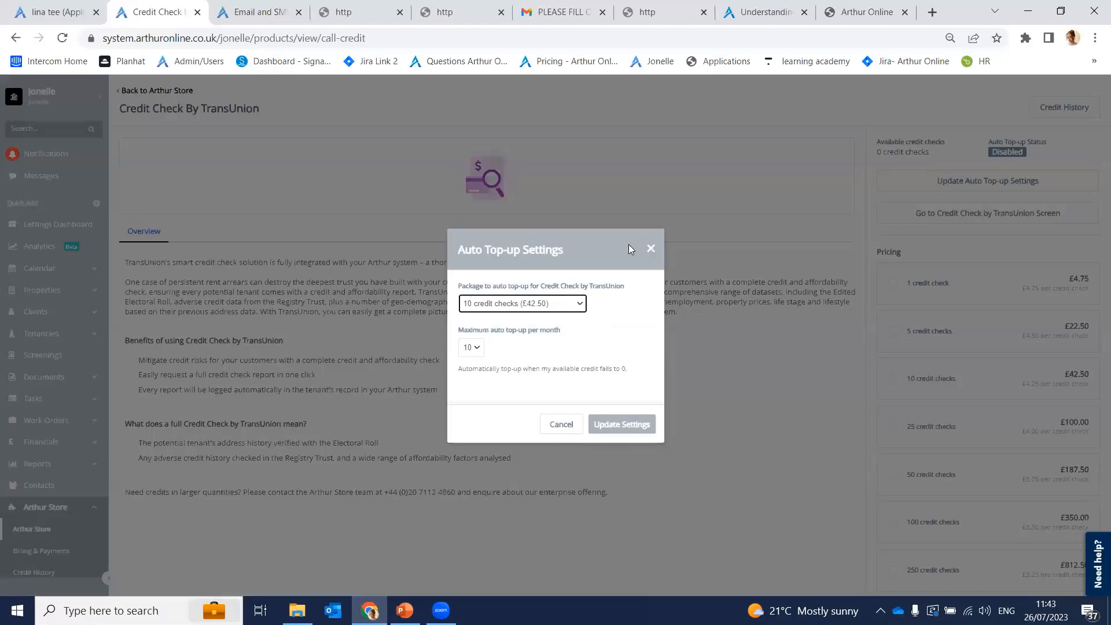
left_click(648, 250)
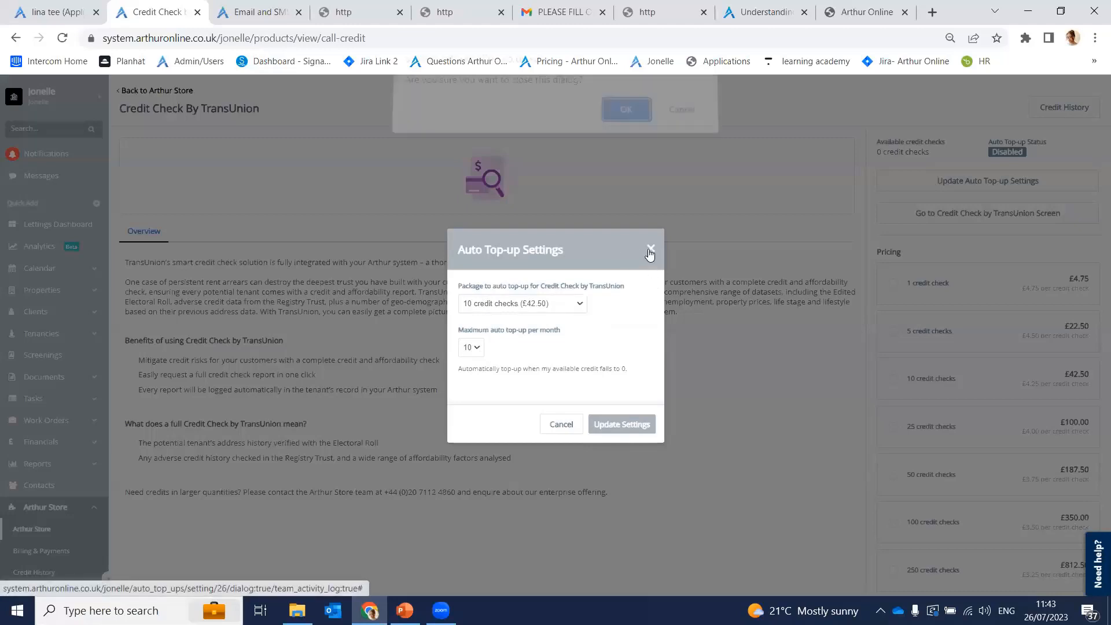
left_click(625, 121)
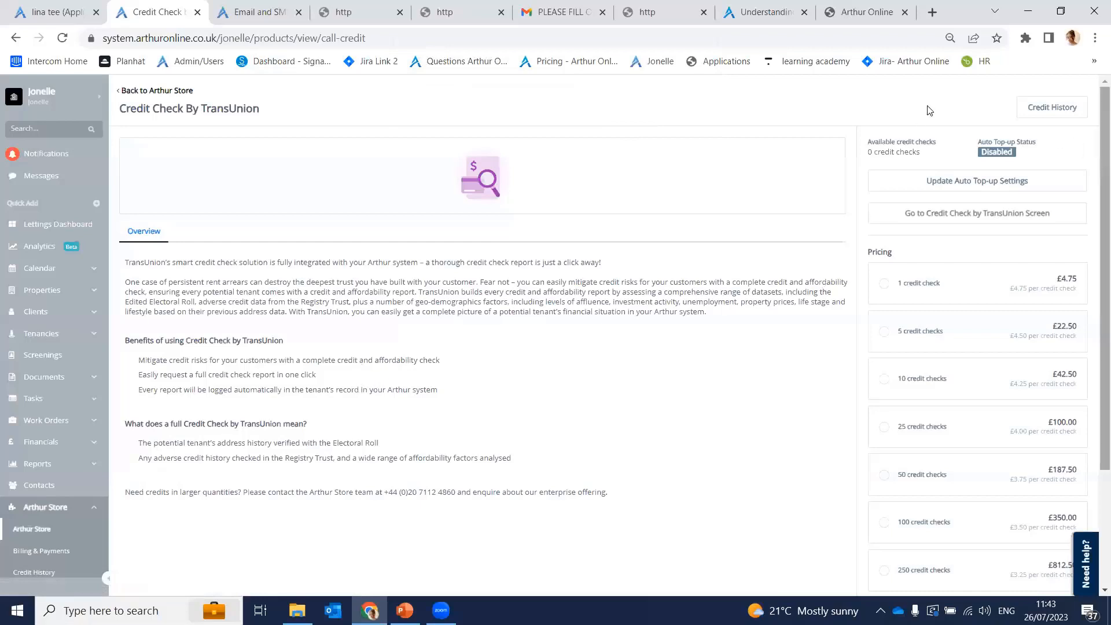
left_click(1027, 113)
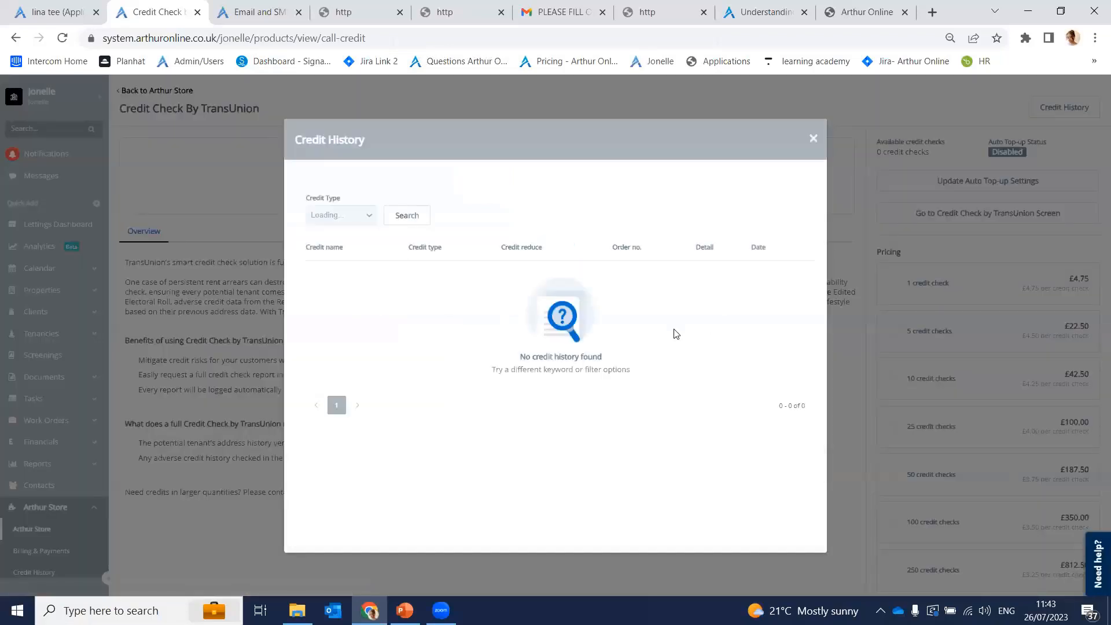
left_click(813, 139)
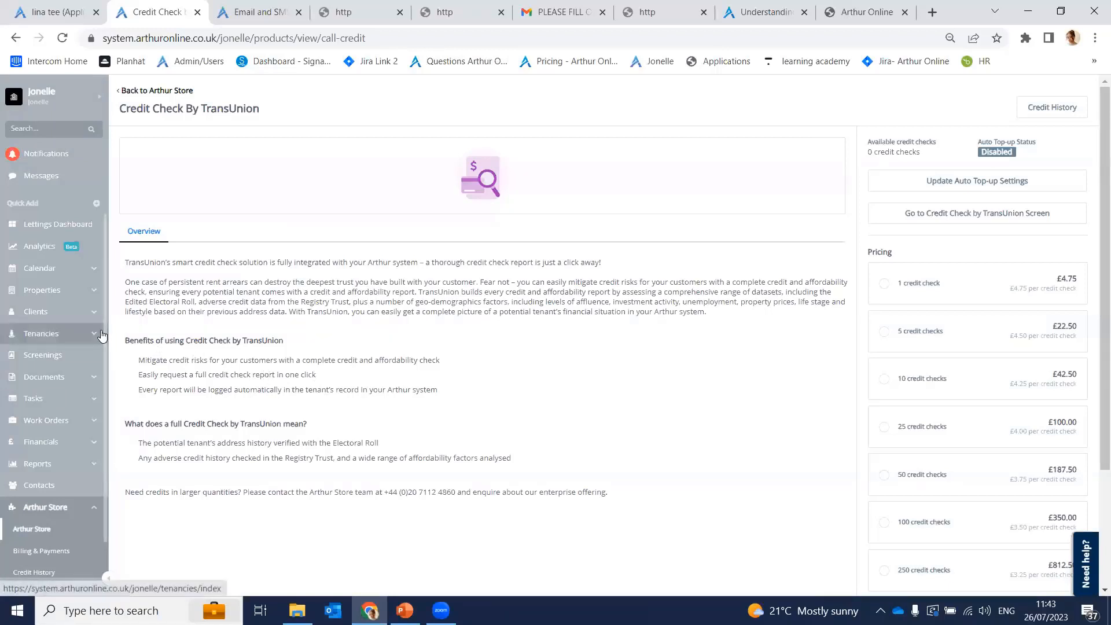
Step: Download the Mail Merge Tenancy Example from Documents > Mail Merge Templates and open it in Word
left_click(79, 381)
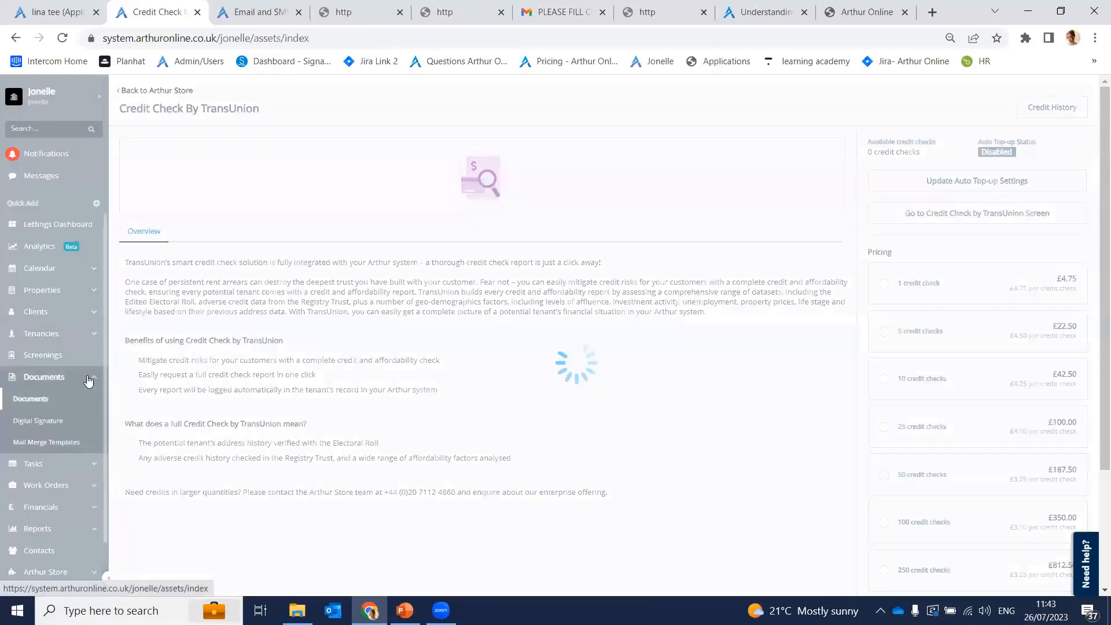
left_click(71, 443)
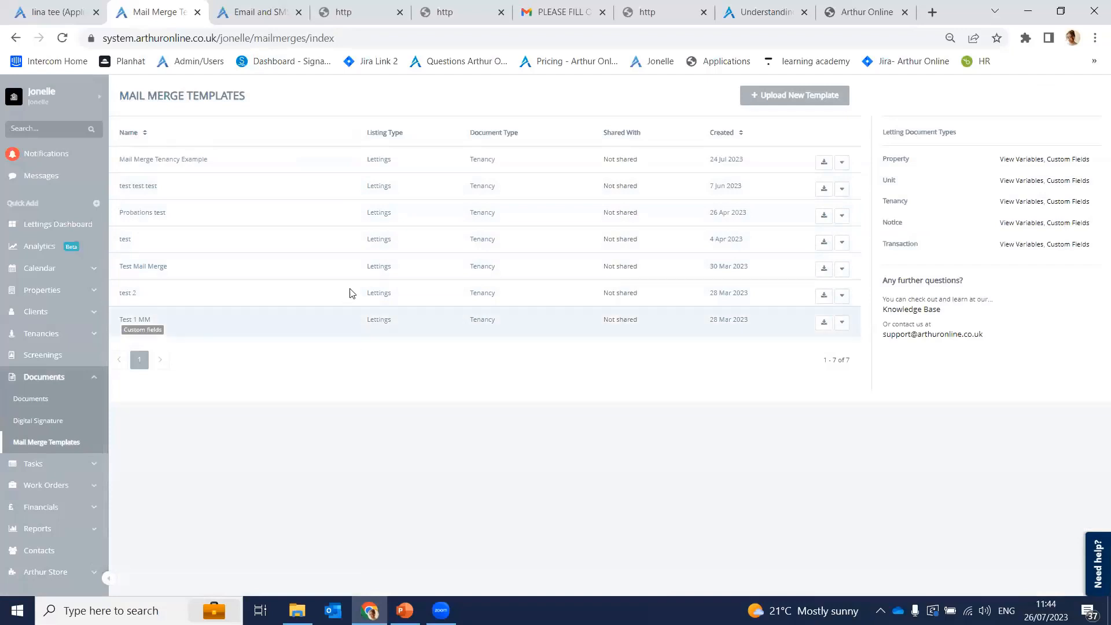
left_click(824, 163)
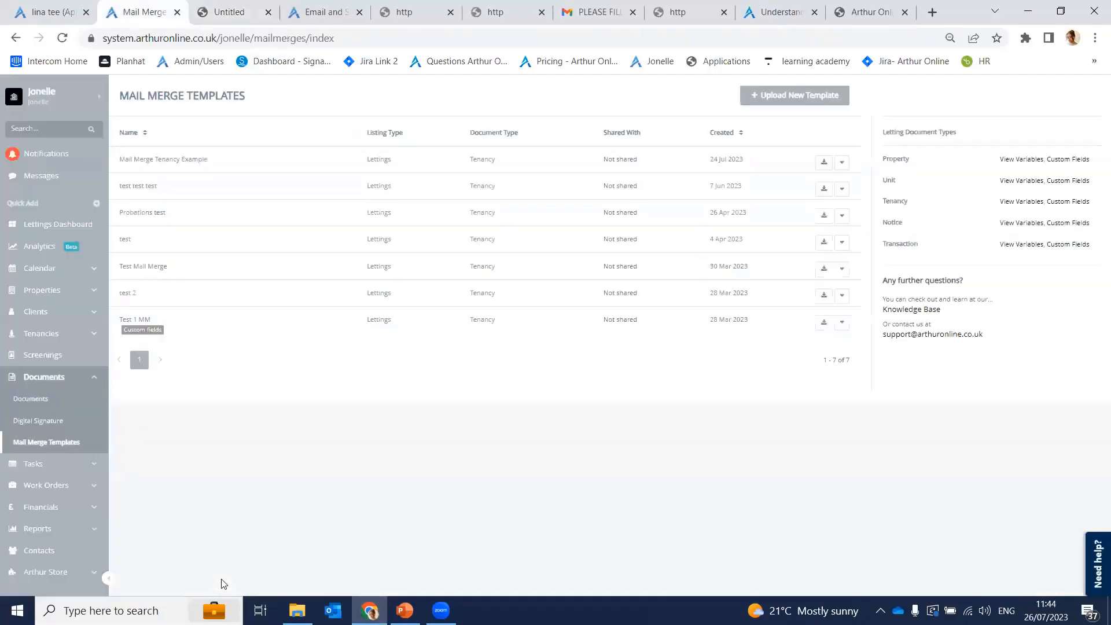
left_click(68, 576)
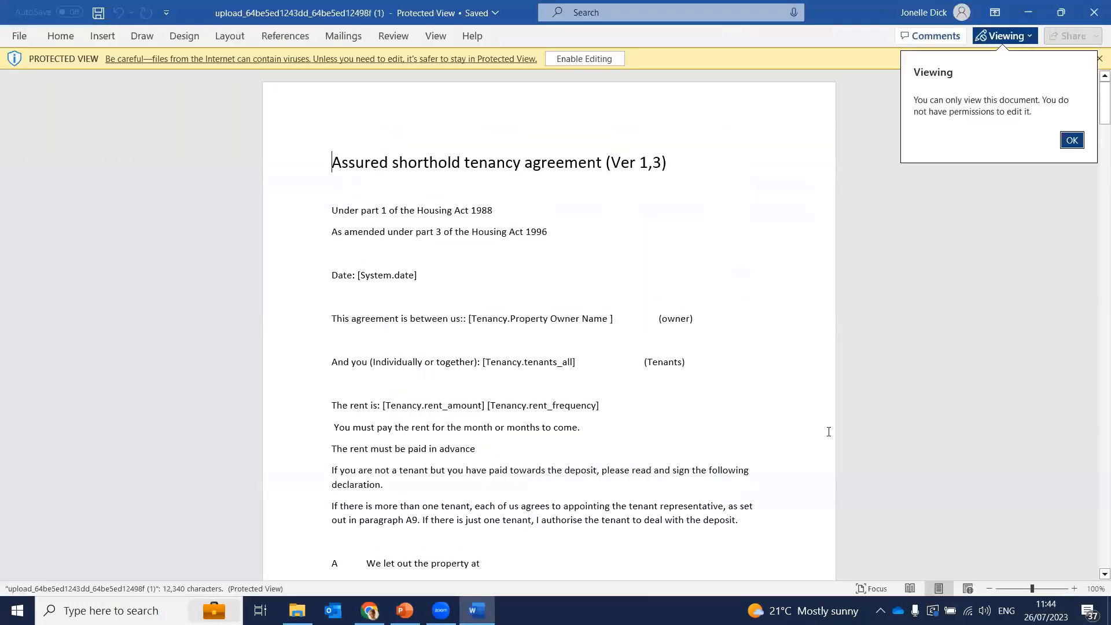
Step: Inspect the [Tenancy.Property Owner Name] and [Tenancy.tenants_all] placeholders, then minimise Word
left_click(1071, 141)
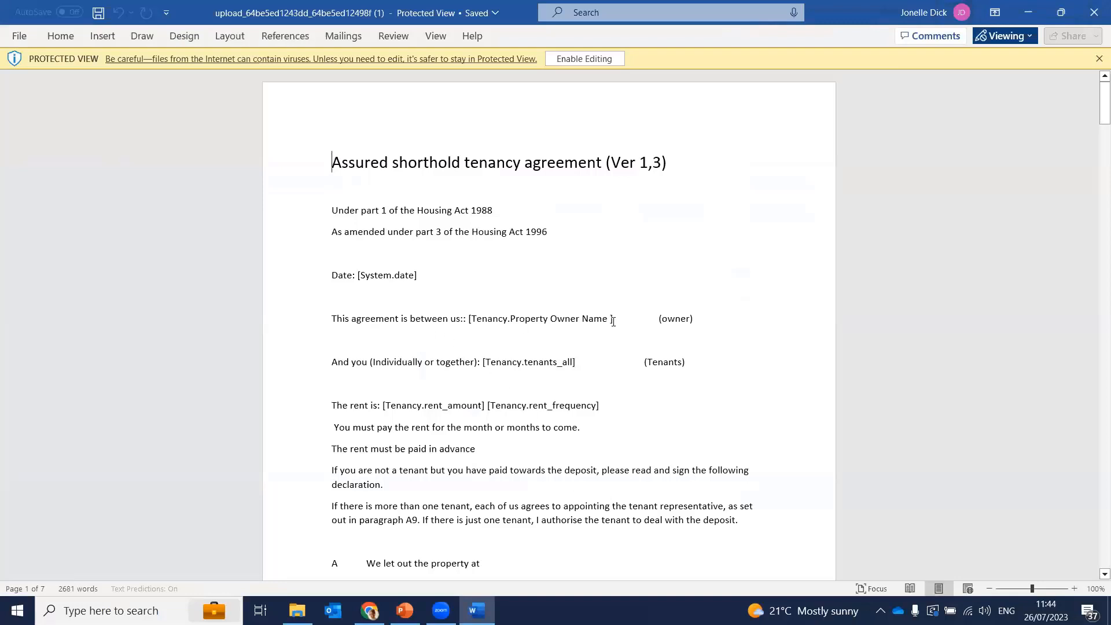
left_click_drag(614, 320, 475, 329)
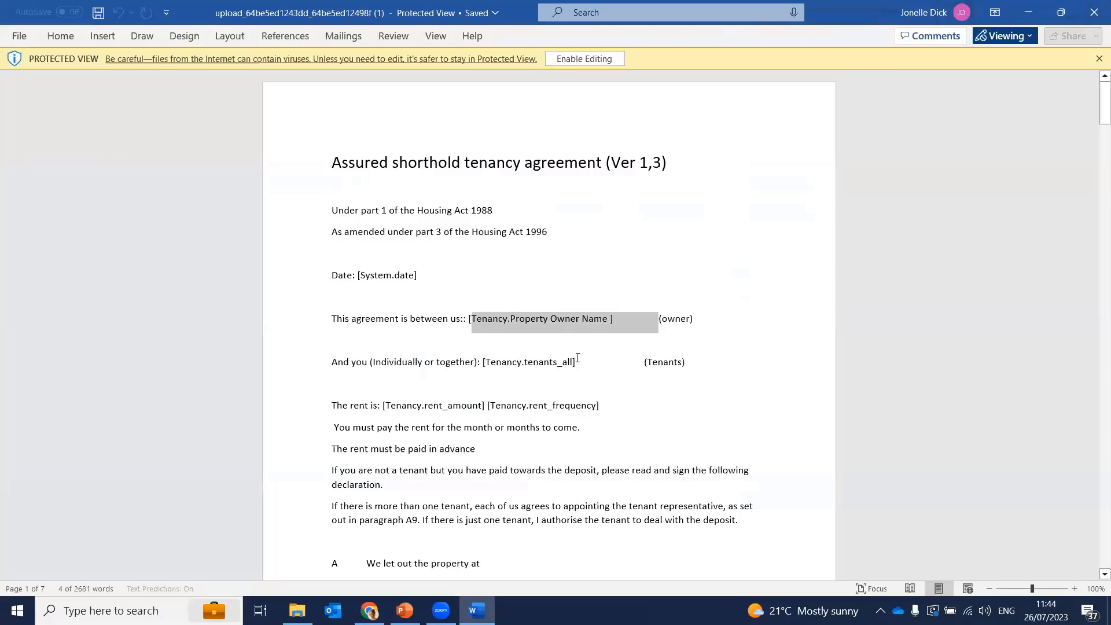
left_click_drag(577, 364, 493, 365)
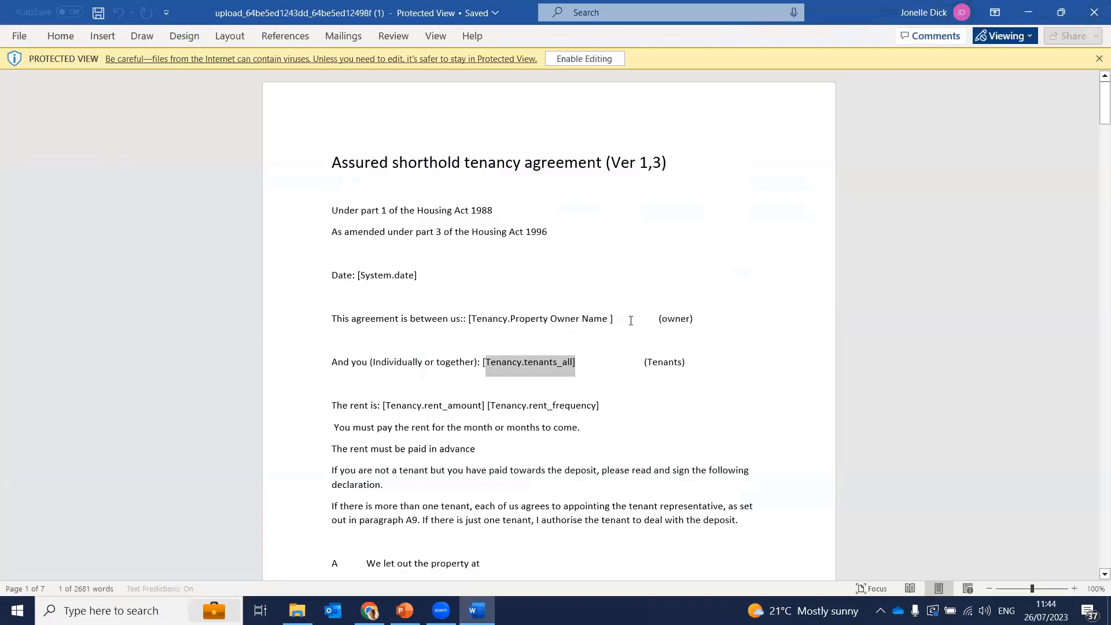
left_click_drag(619, 316, 461, 322)
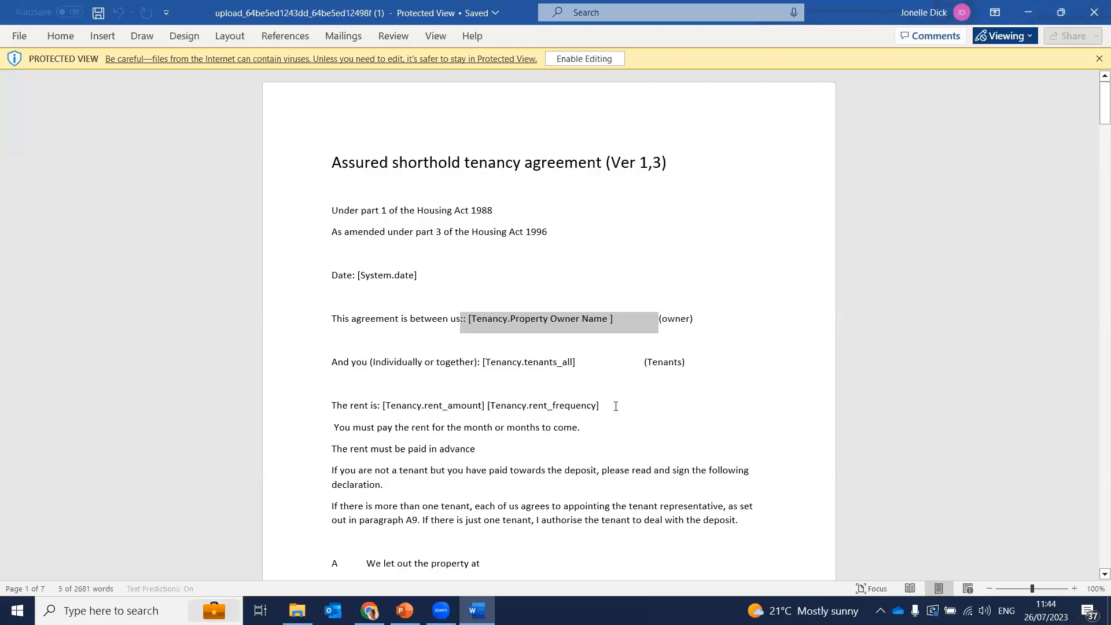
left_click(1027, 12)
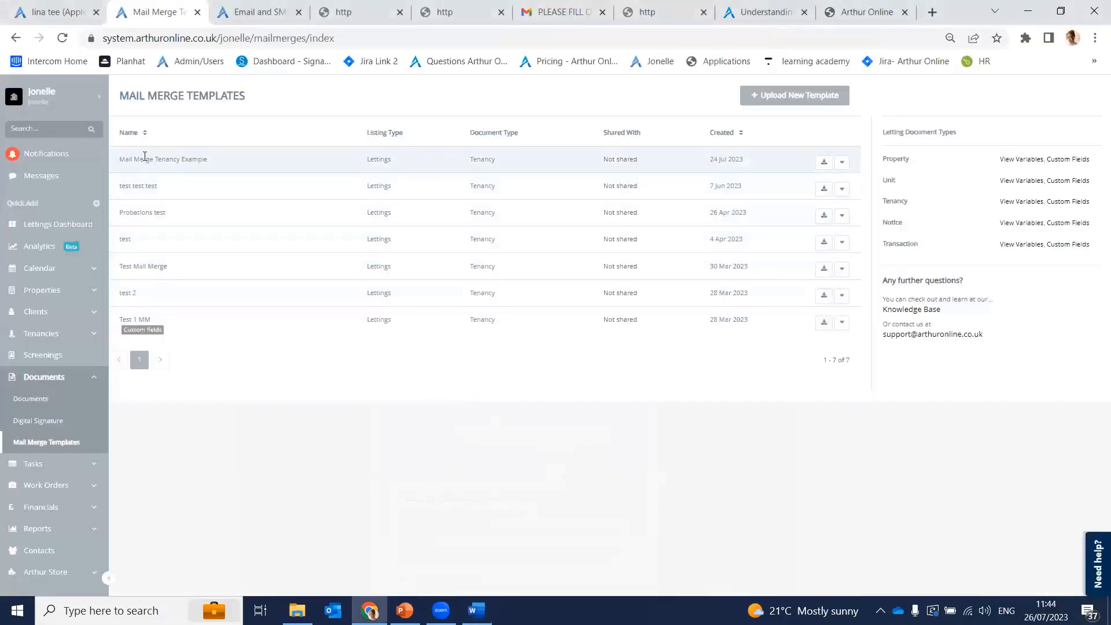
Step: Search the Tenancy template variables for 'tenants' and 'property a', copying Property Address 1
left_click(1033, 203)
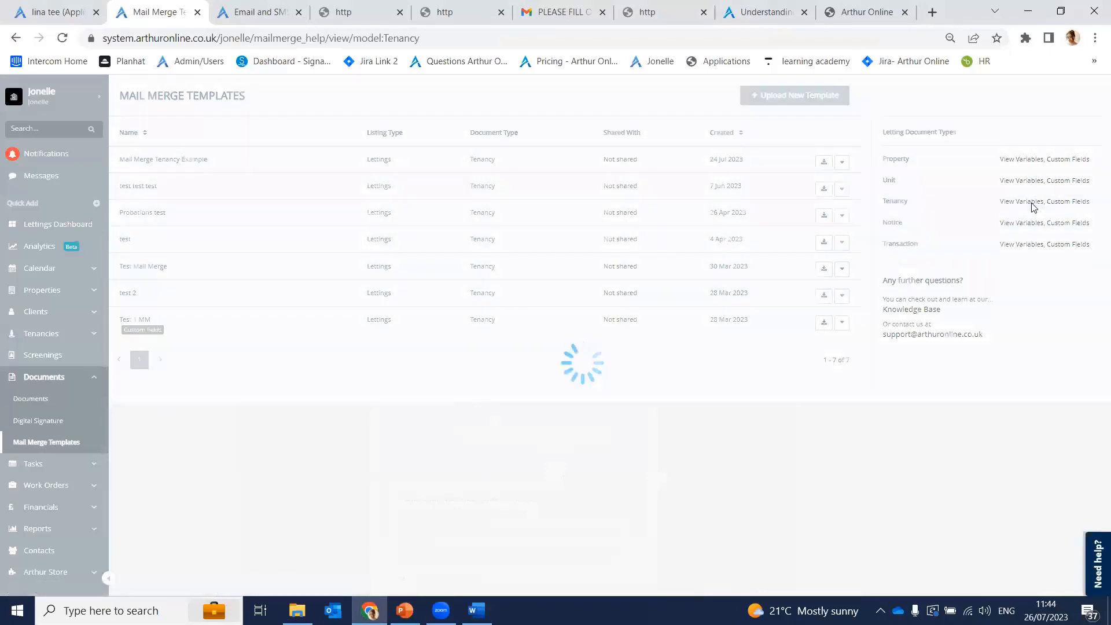
left_click(390, 225)
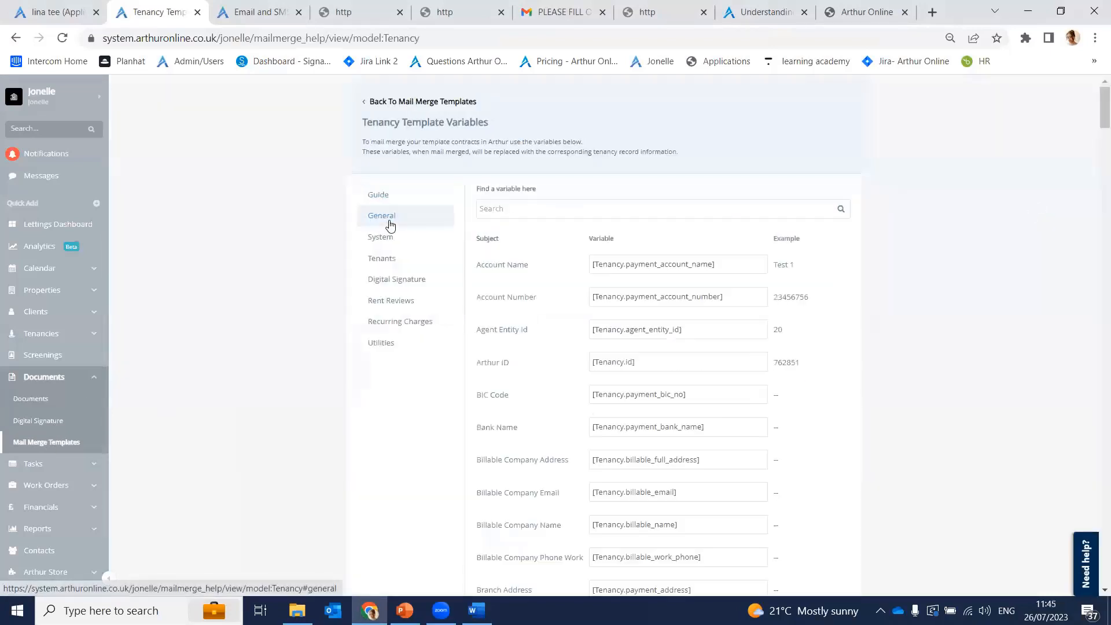
scroll(637, 266, "down", 4)
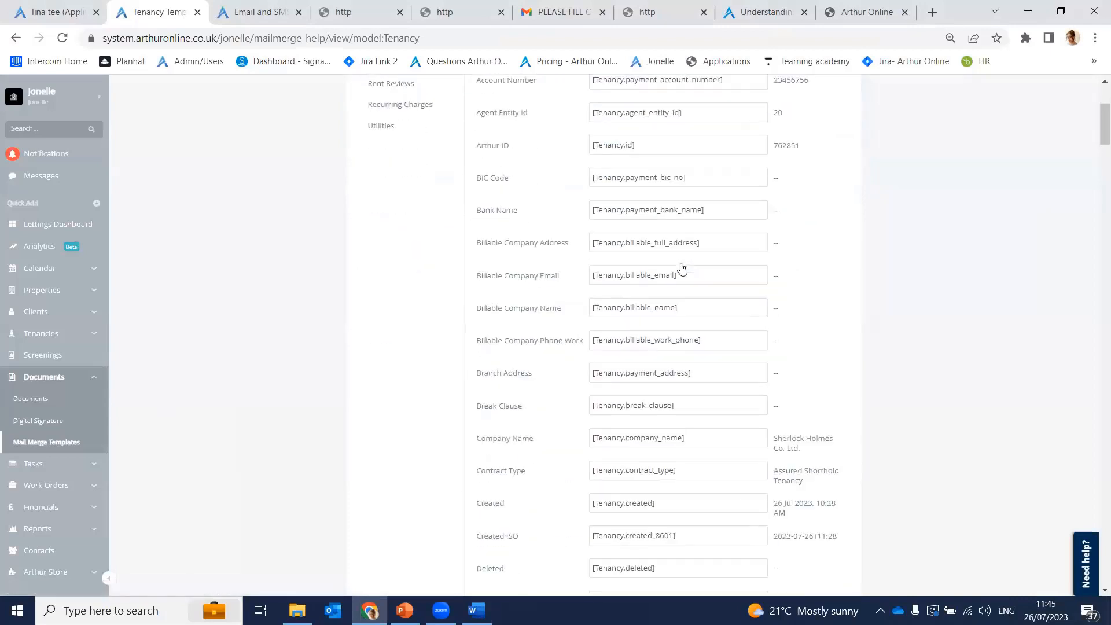
scroll(608, 231, "up", 4)
left_click(583, 208)
type("t")
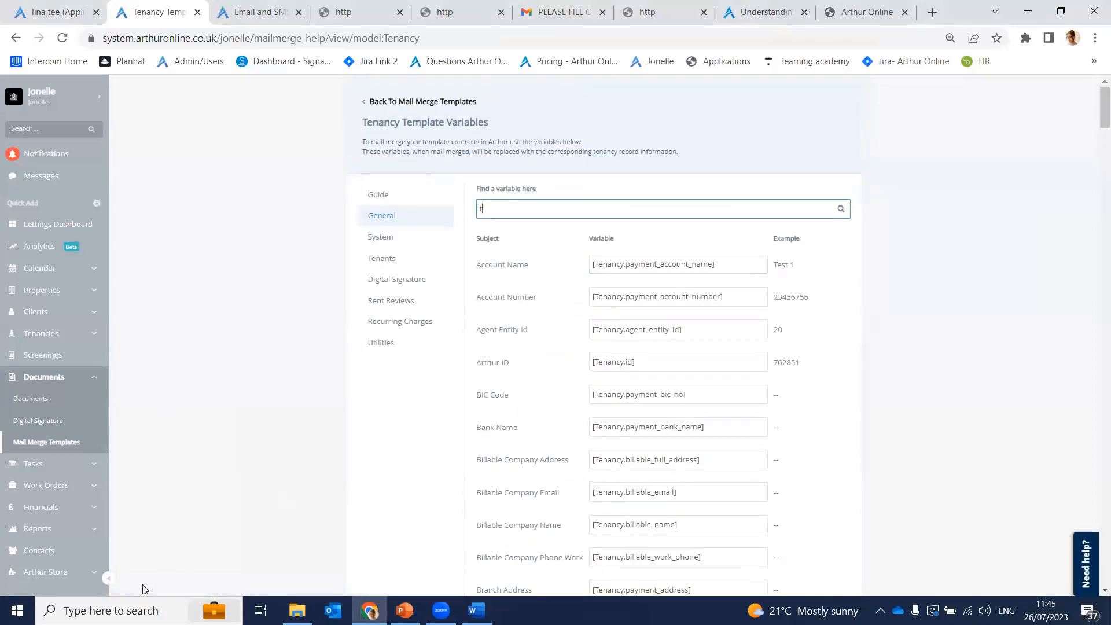
type("enants")
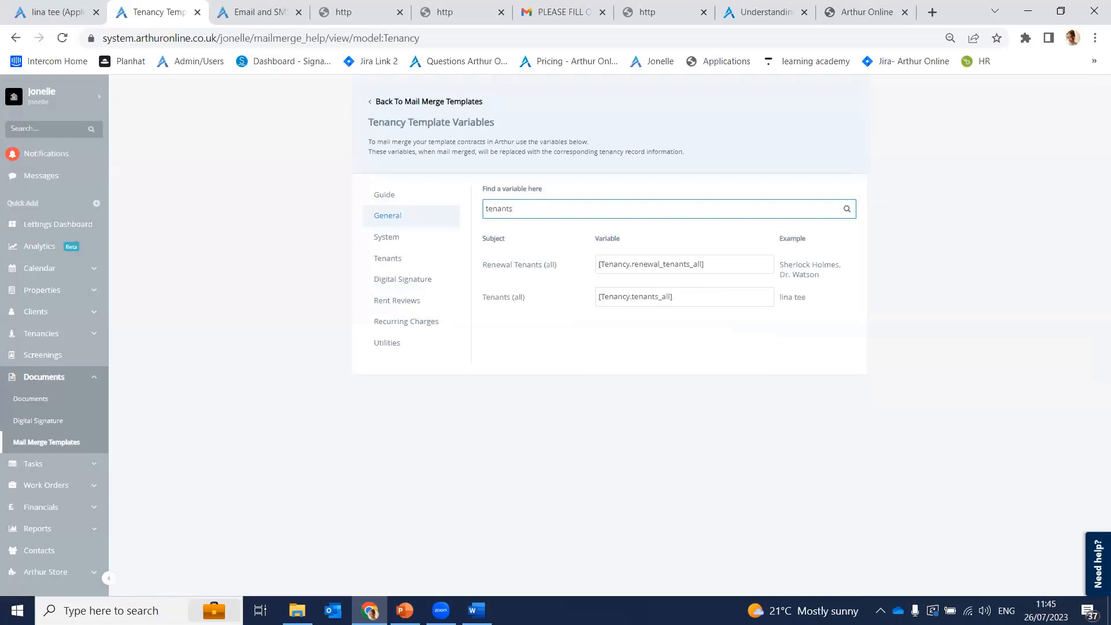
mouse_move(662, 296)
left_click_drag(532, 212, 472, 208)
key("BackSpace")
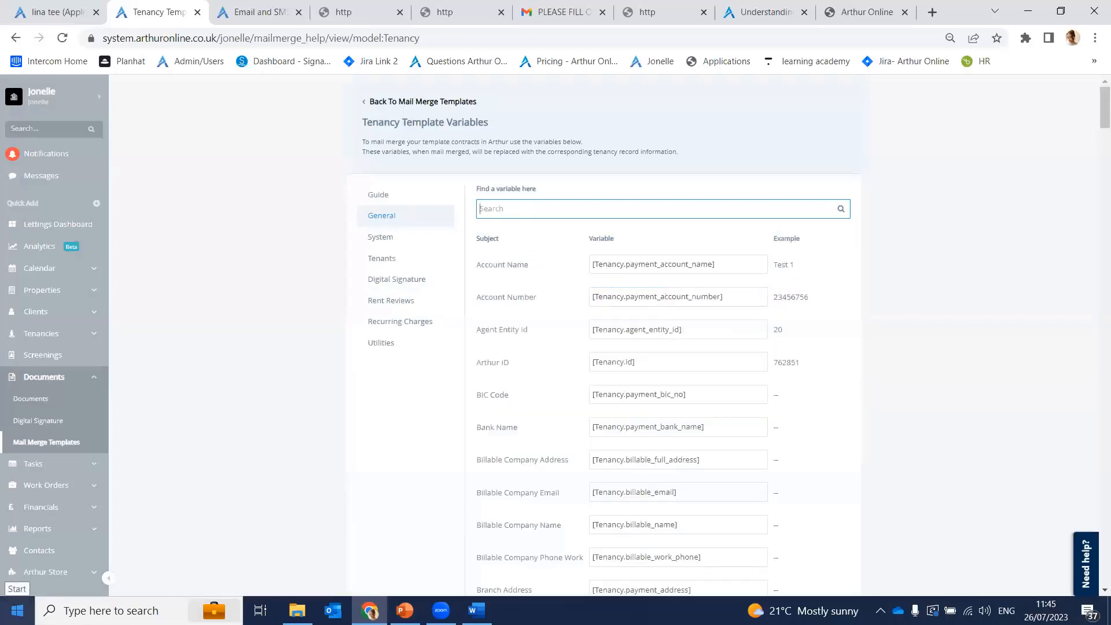
type("pro")
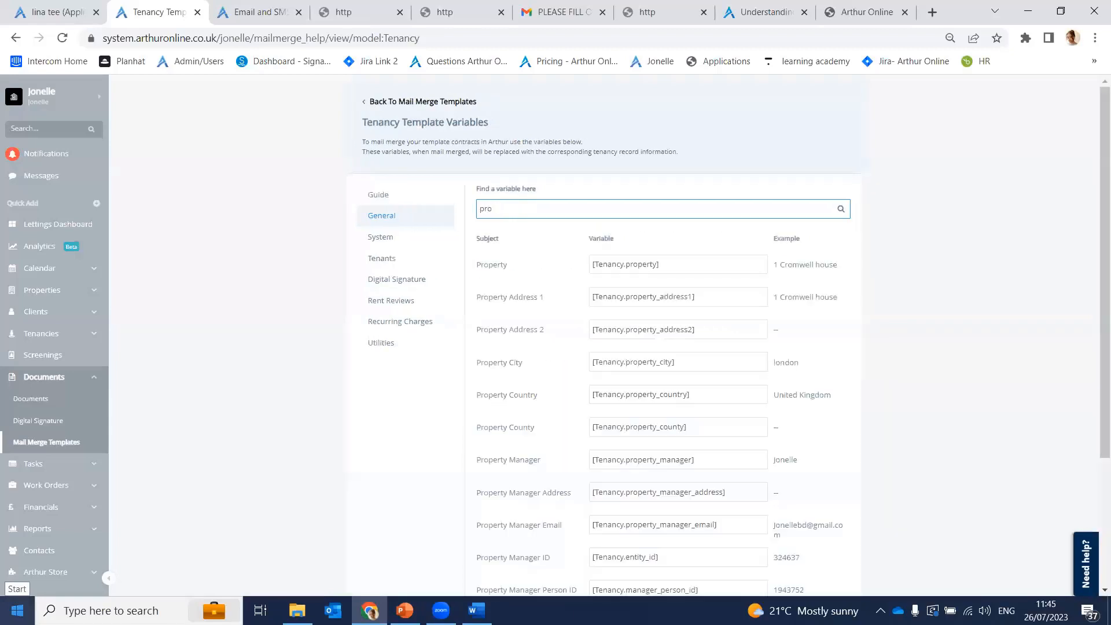
type("perty ad")
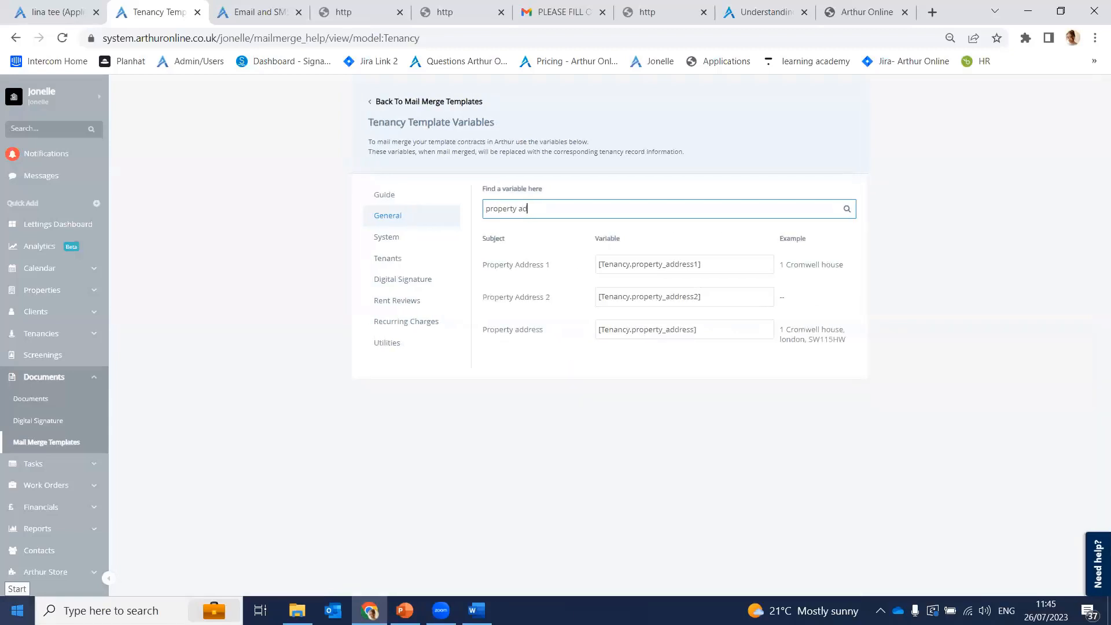
left_click(761, 267)
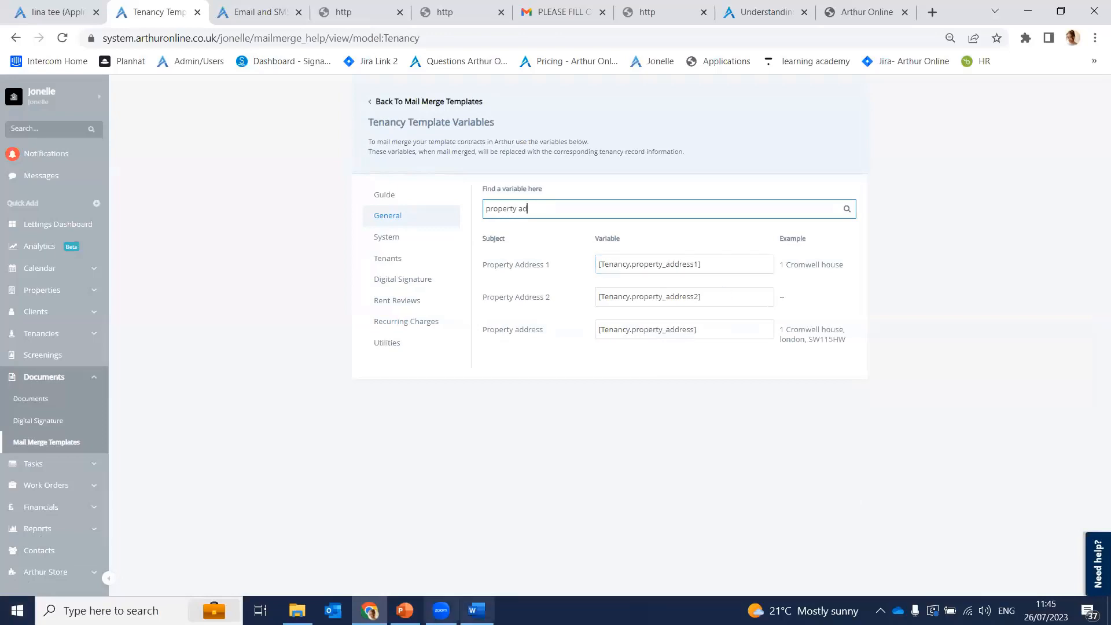
Step: Check Word and the tenancy custom fields and variables, then open the Tenancies list
left_click(476, 611)
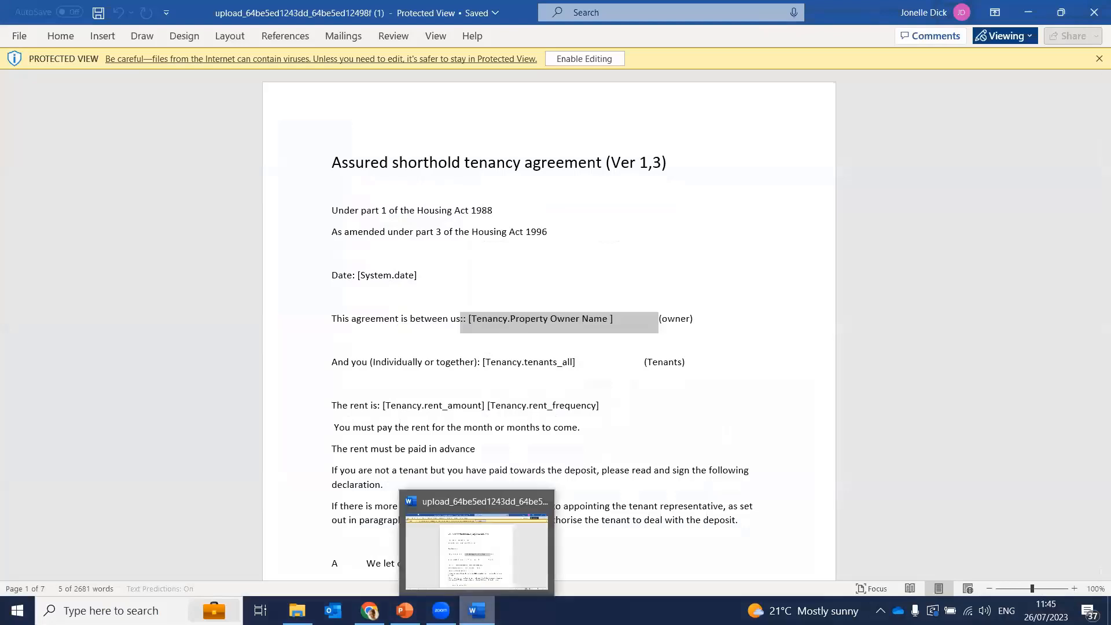
left_click(475, 611)
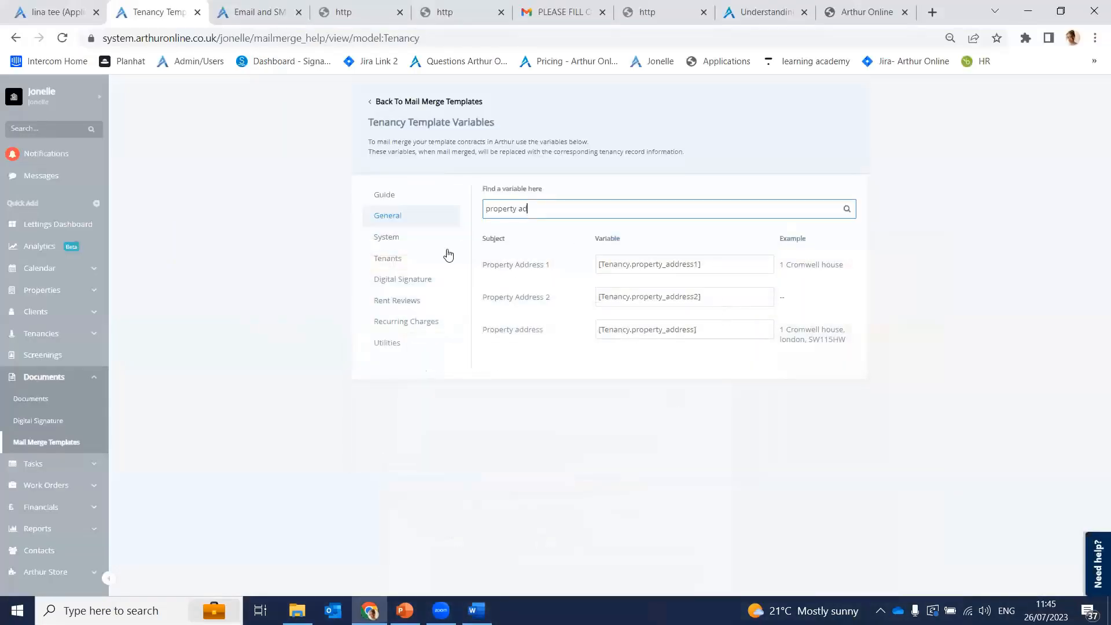
left_click(410, 103)
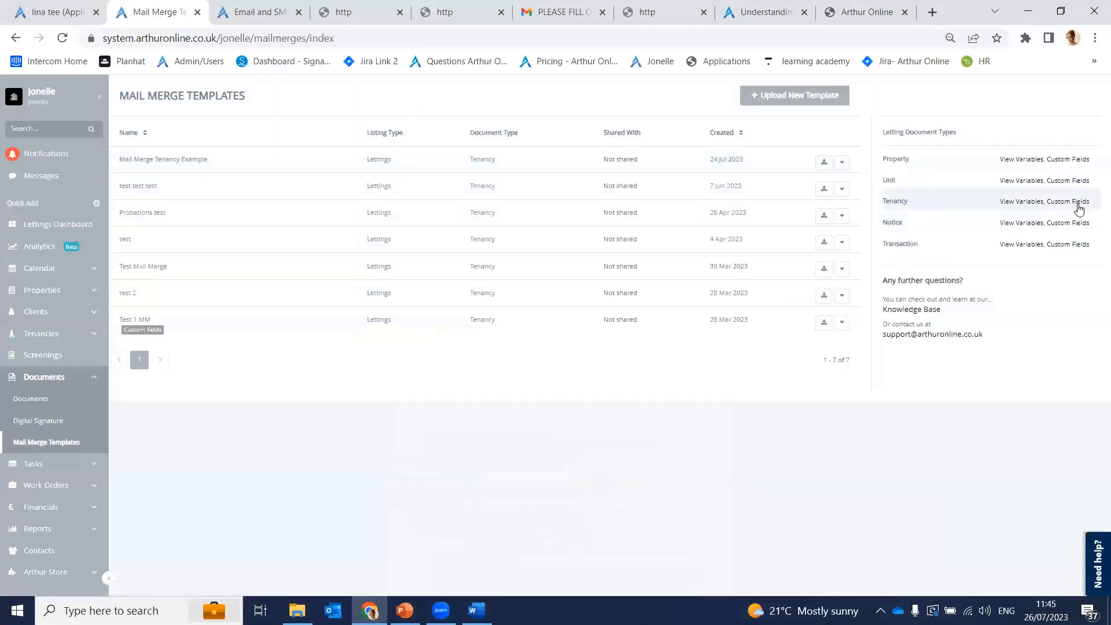
left_click(1079, 206)
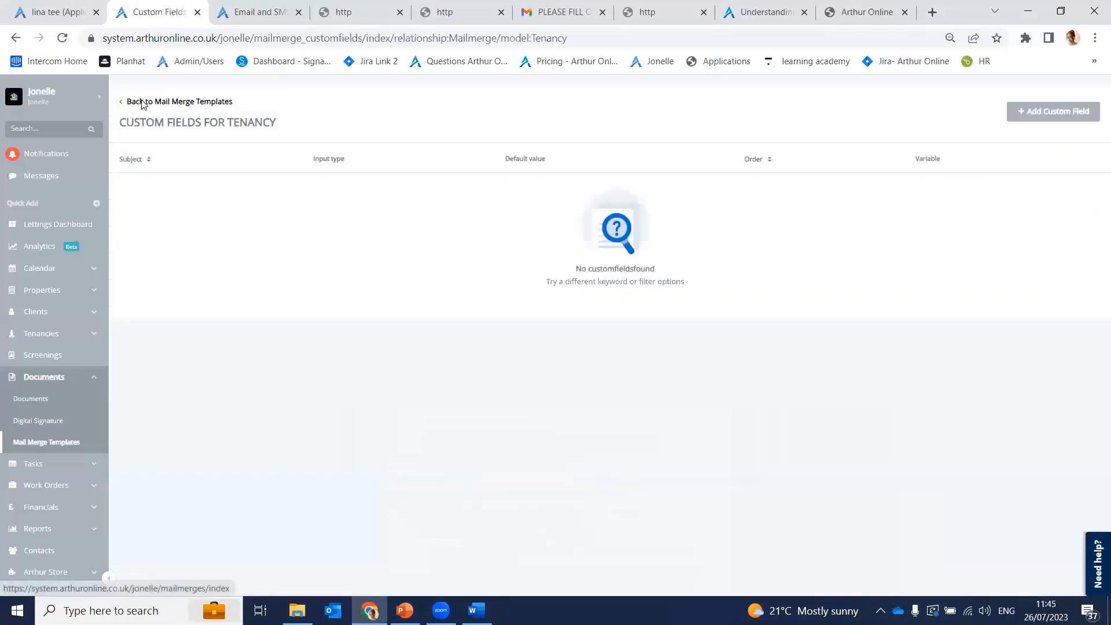
left_click(142, 104)
left_click(1027, 201)
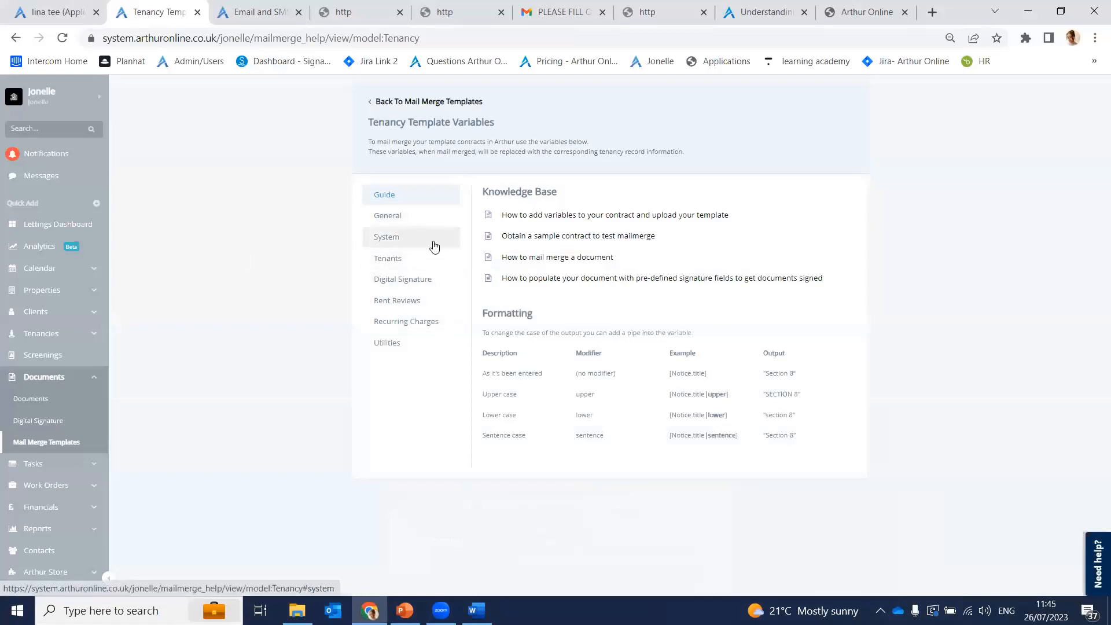
left_click(398, 102)
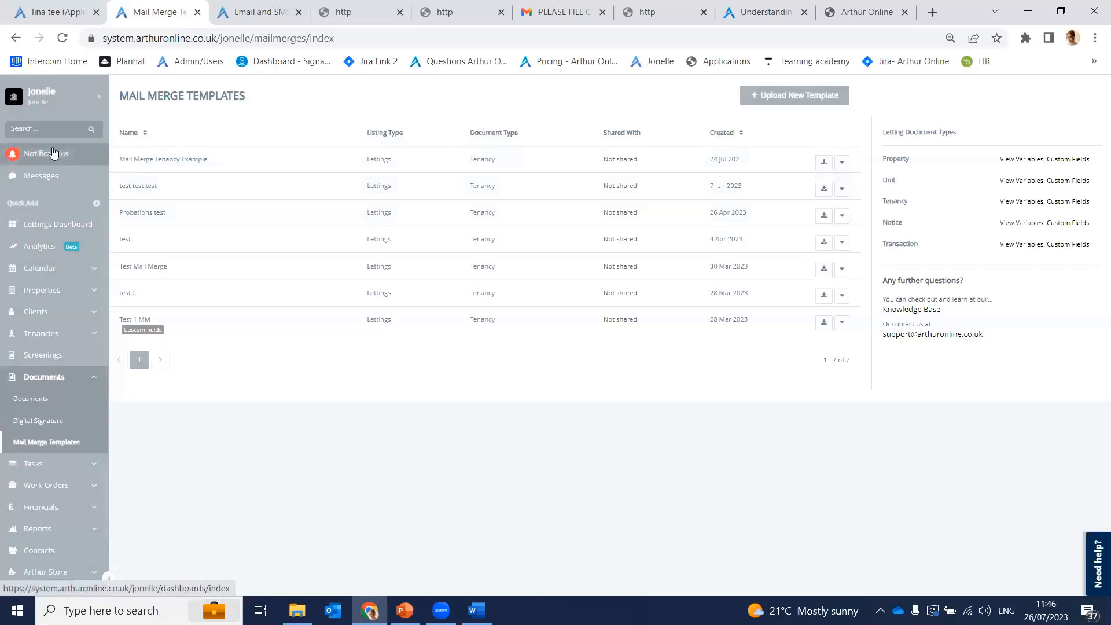
left_click(58, 333)
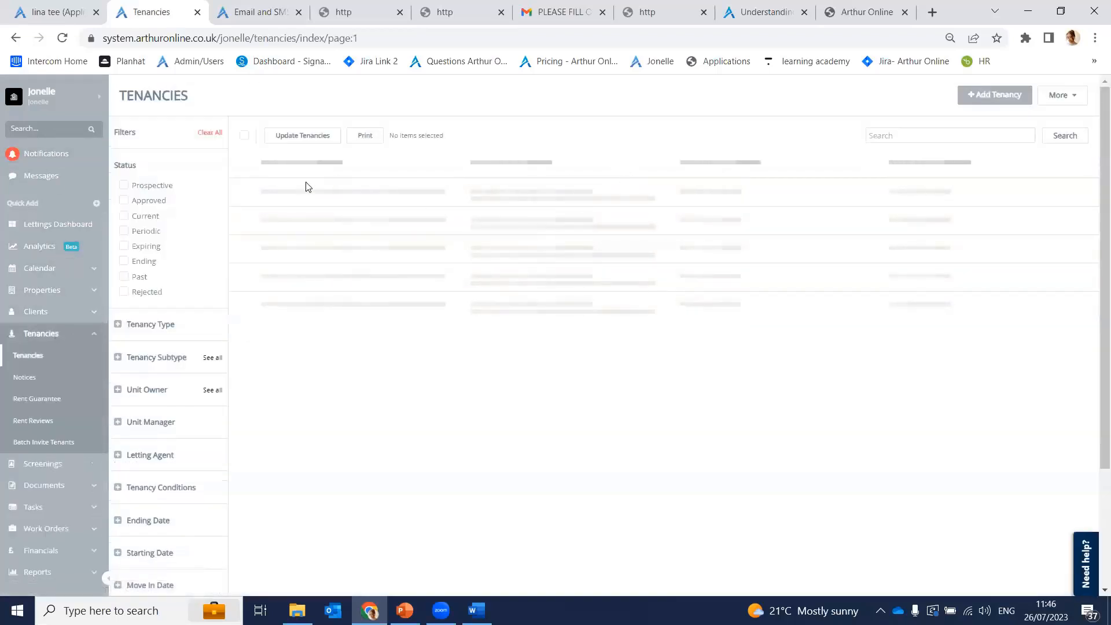
Step: Open tenancy TE1010 and start Add Mail Merge from its More actions
left_click(271, 189)
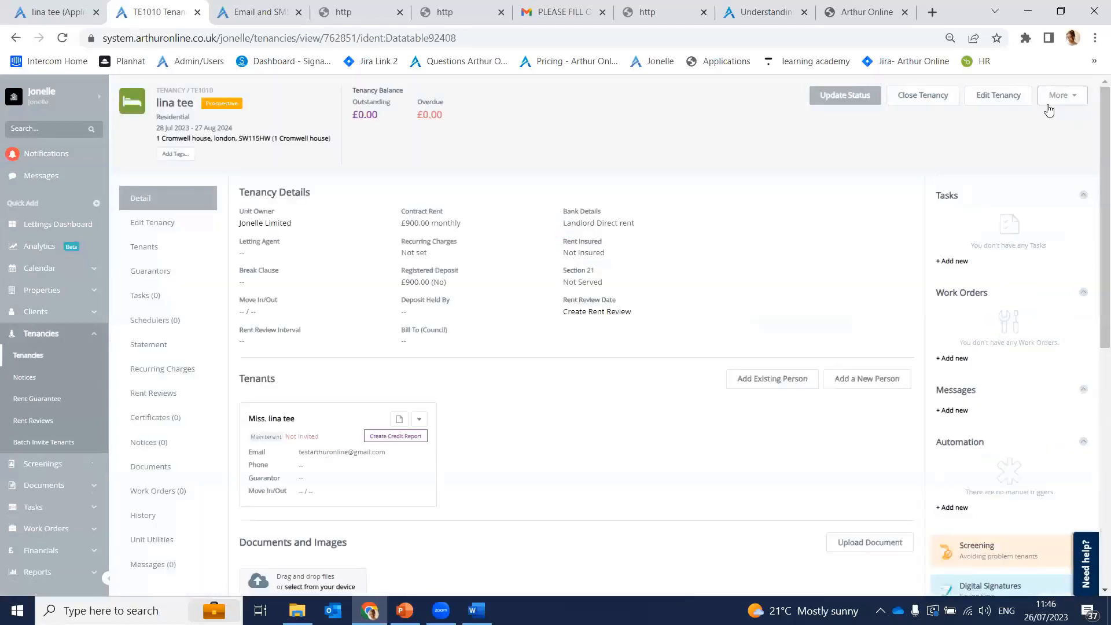
left_click(1049, 106)
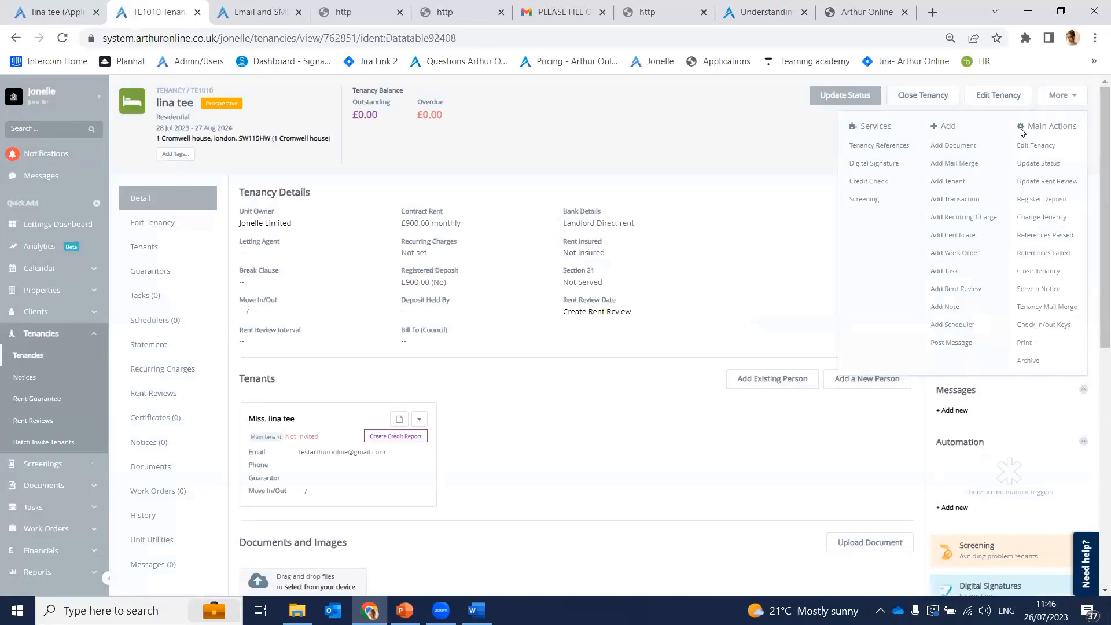
left_click(976, 164)
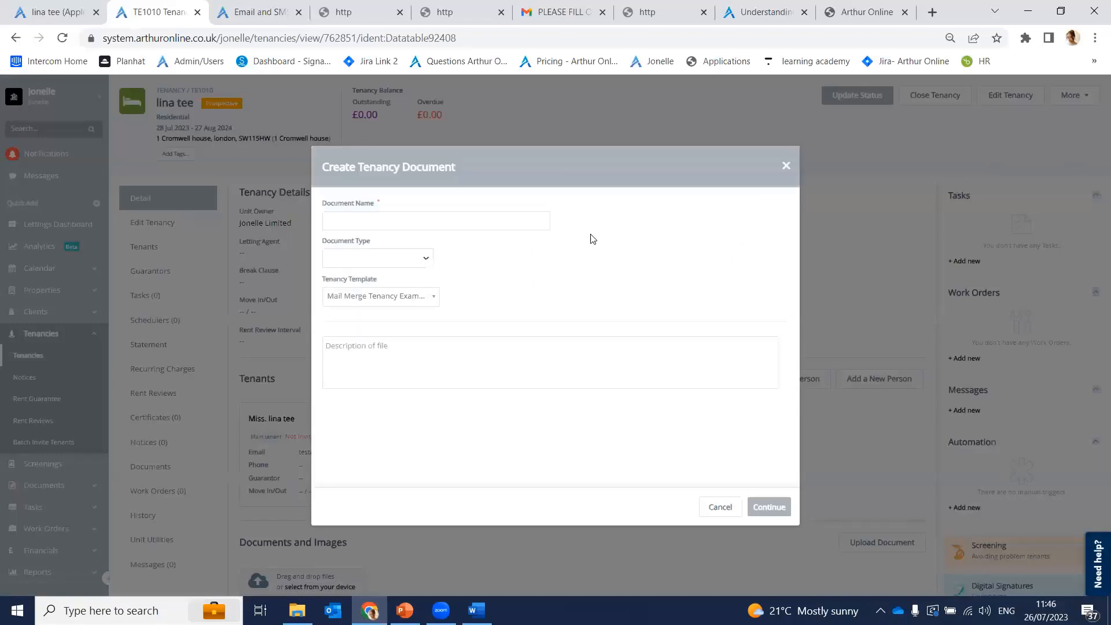
Step: Name the document '2024 AST contact', type Contract, keep Mail Merge Tenancy Example, and continue
left_click(493, 222)
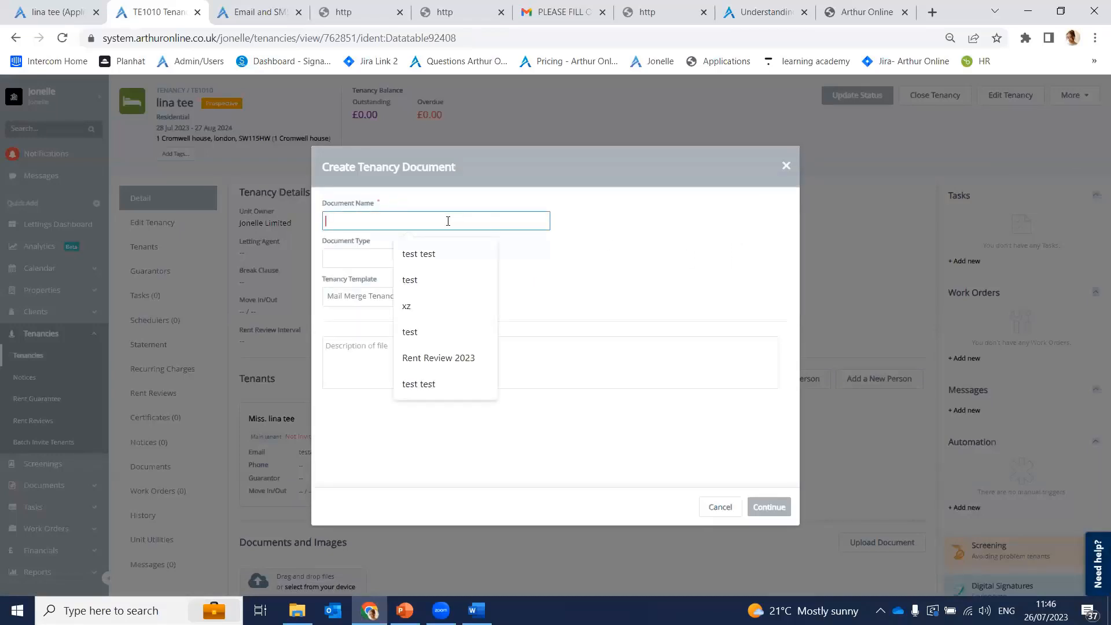
type("2024")
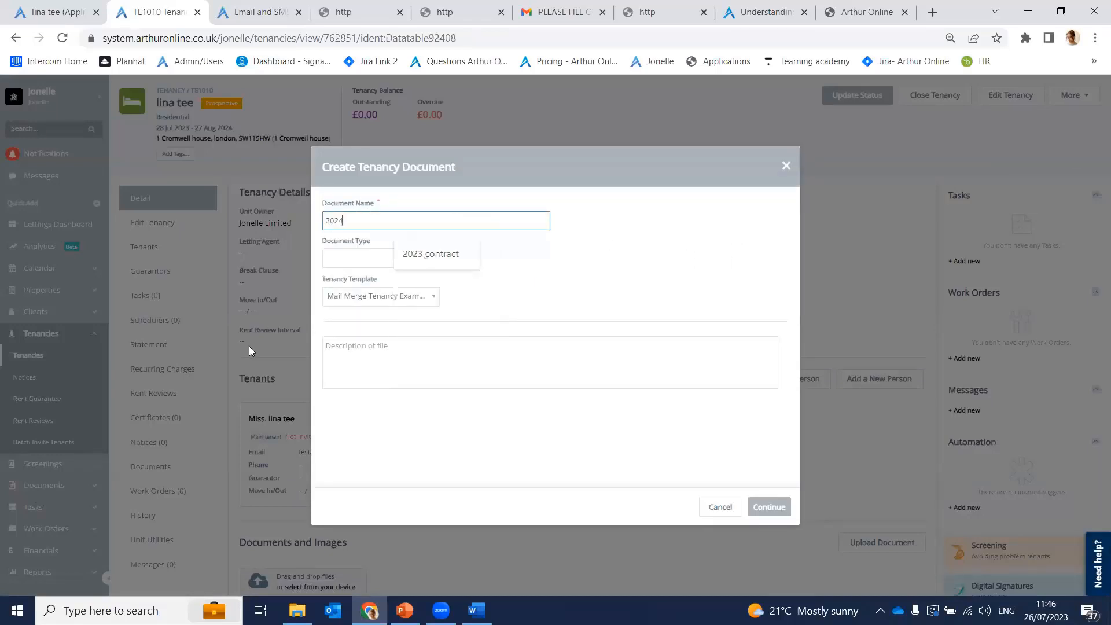
type(" AS")
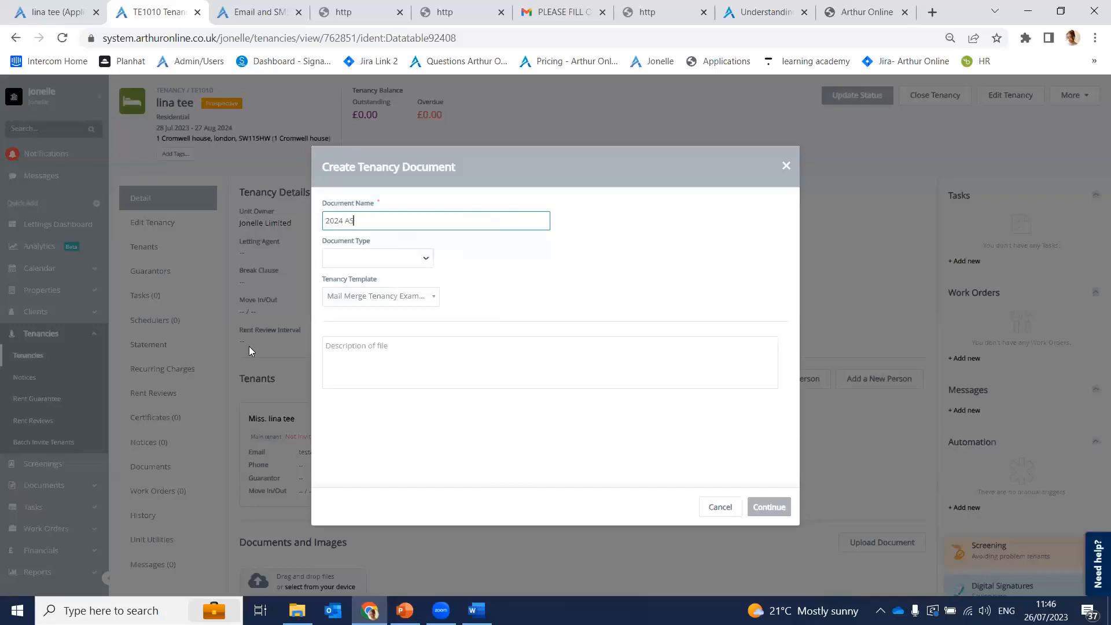
type("T contact")
left_click(397, 260)
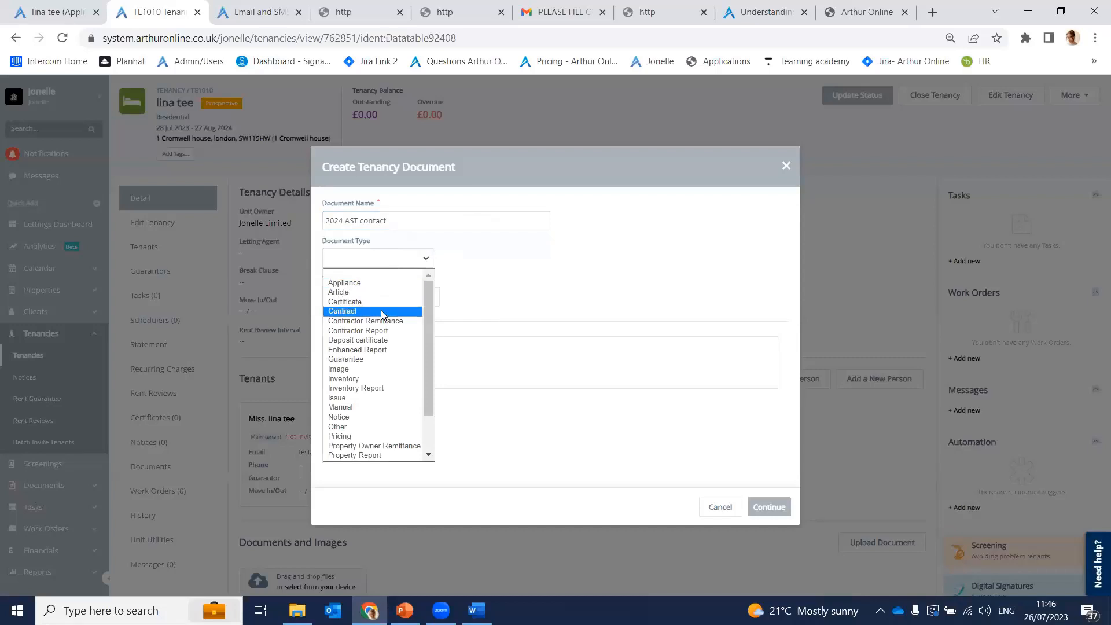
left_click(359, 311)
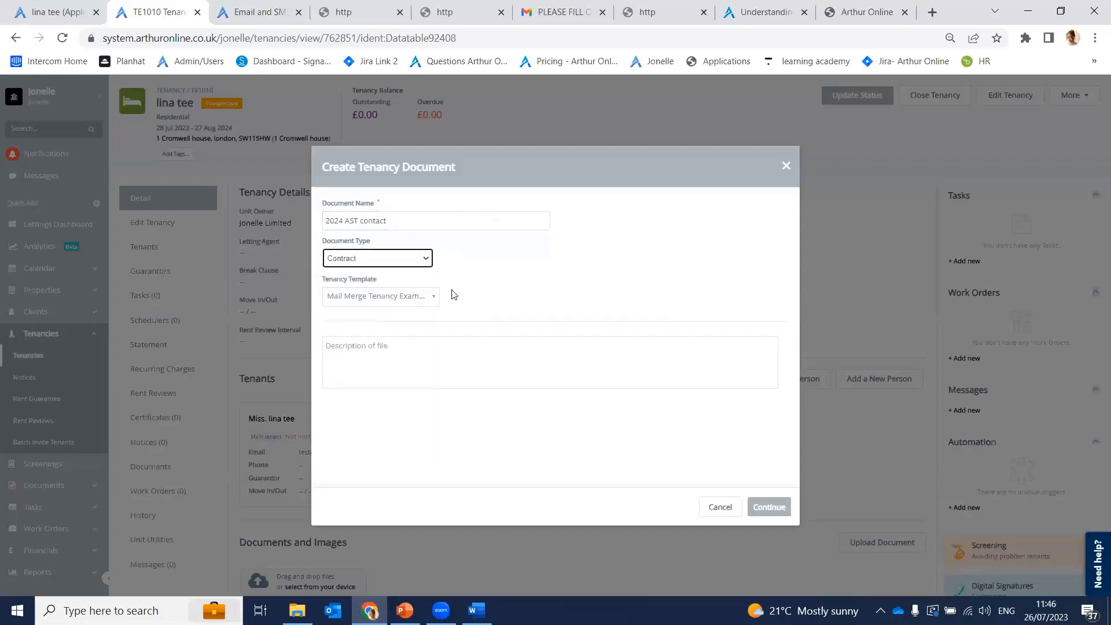
left_click(415, 297)
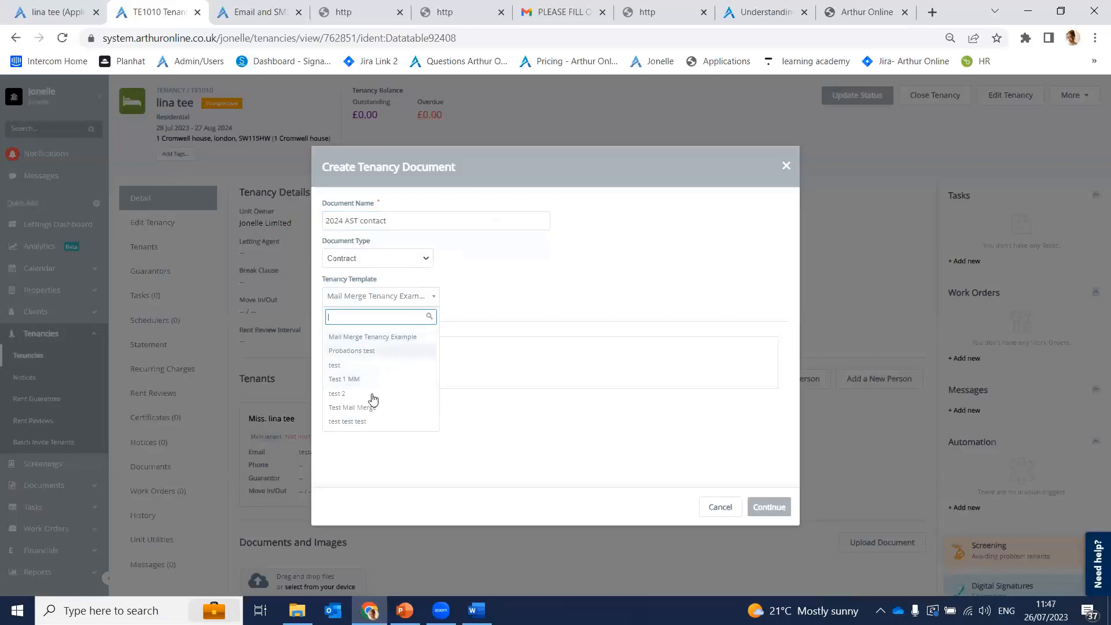
left_click(391, 341)
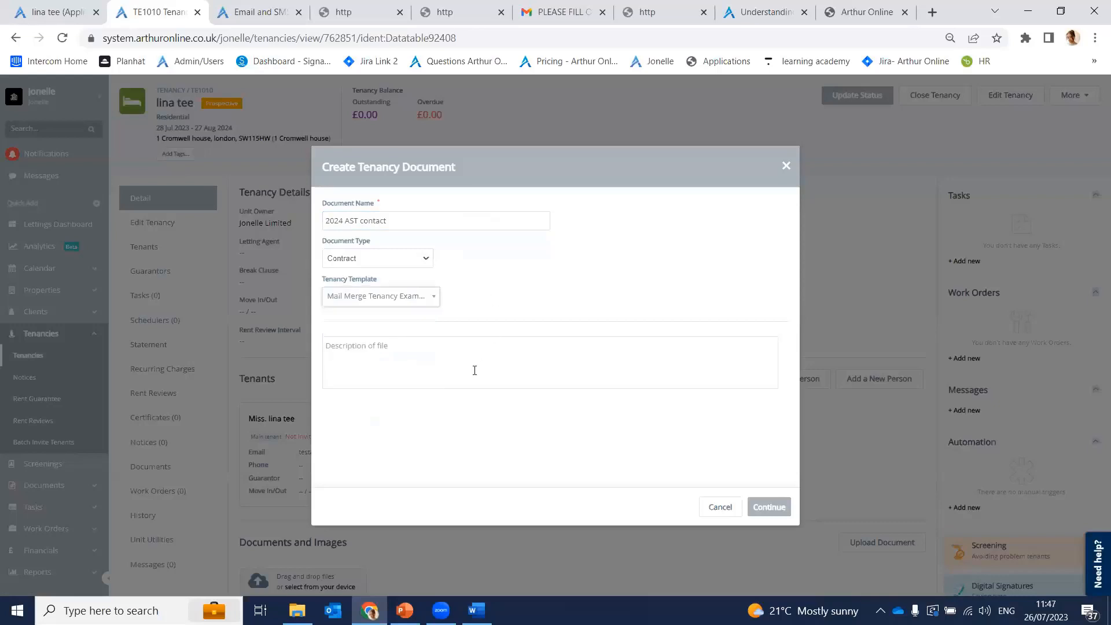
left_click(404, 358)
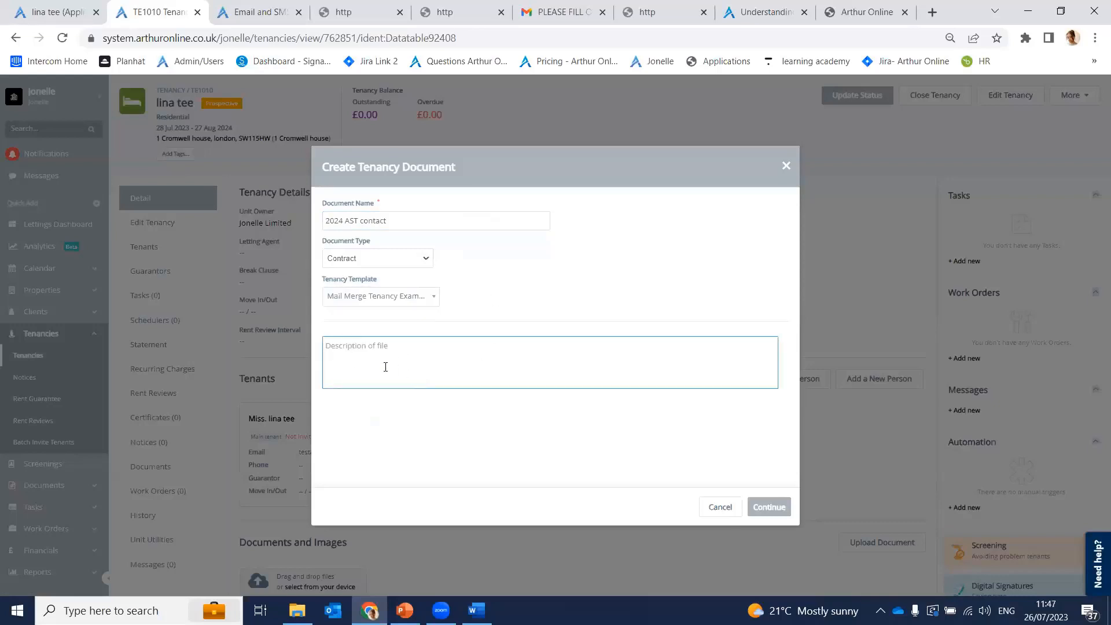
left_click(770, 508)
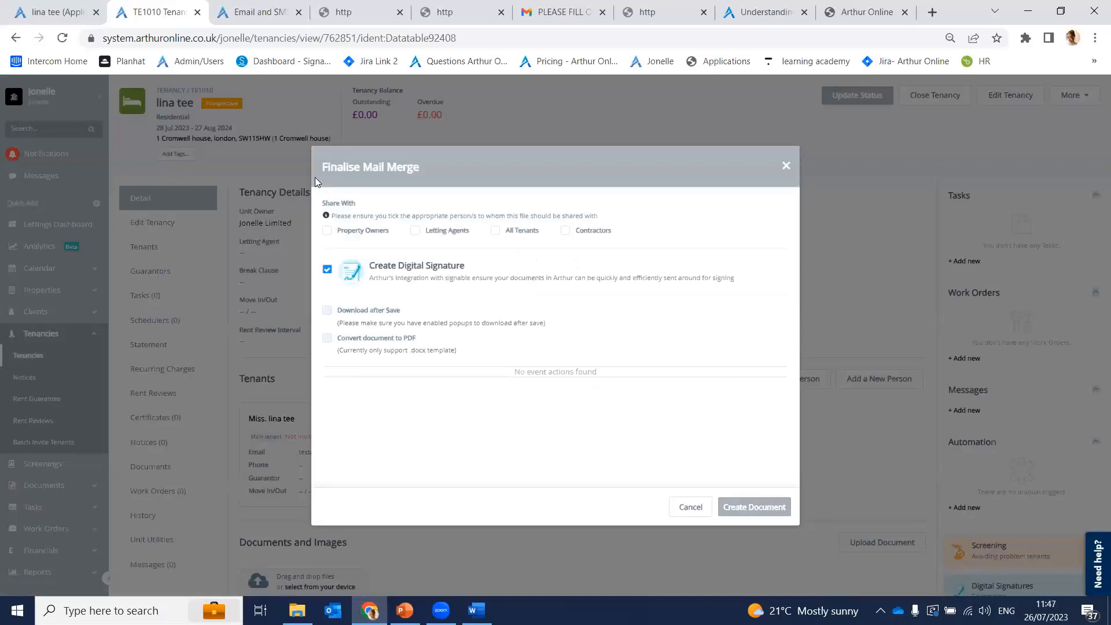
Step: Share the merged contract with Property Owners and All Tenants, keep Create Digital Signature on, and create it
left_click_drag(324, 204, 356, 204)
left_click(327, 231)
left_click(495, 231)
left_click(336, 315)
left_click(328, 271)
left_click(327, 271)
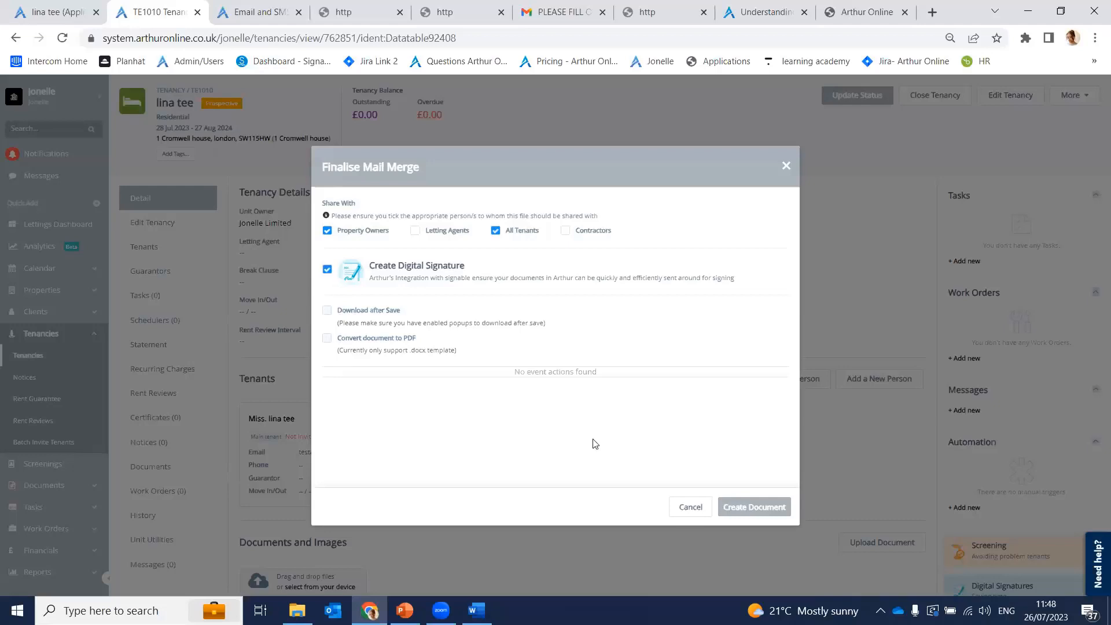
left_click(755, 508)
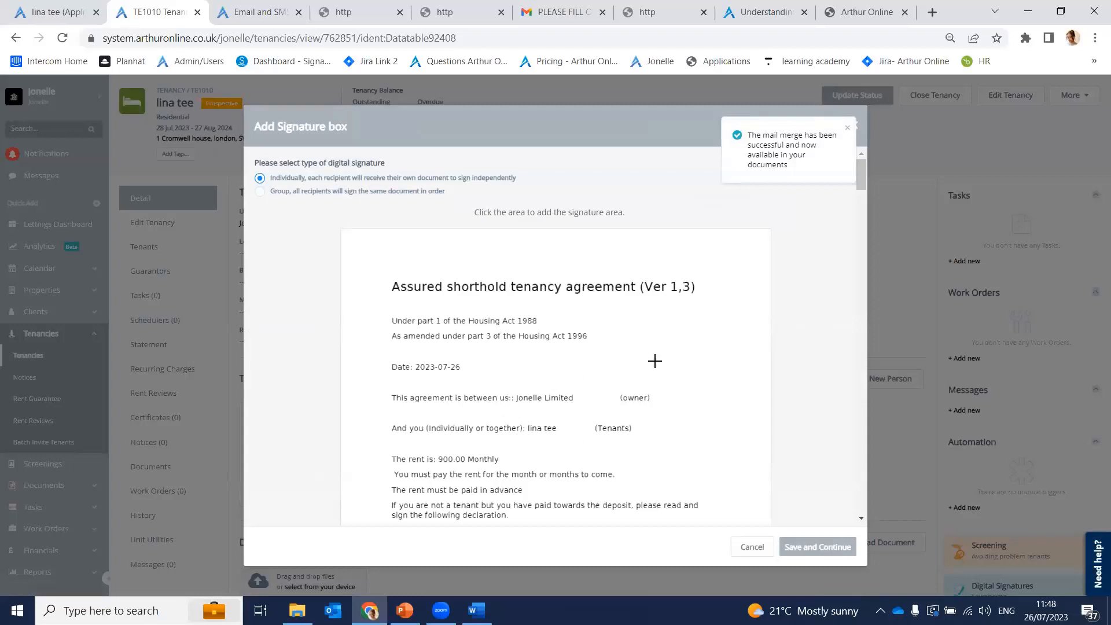
left_click_drag(862, 184, 843, 198)
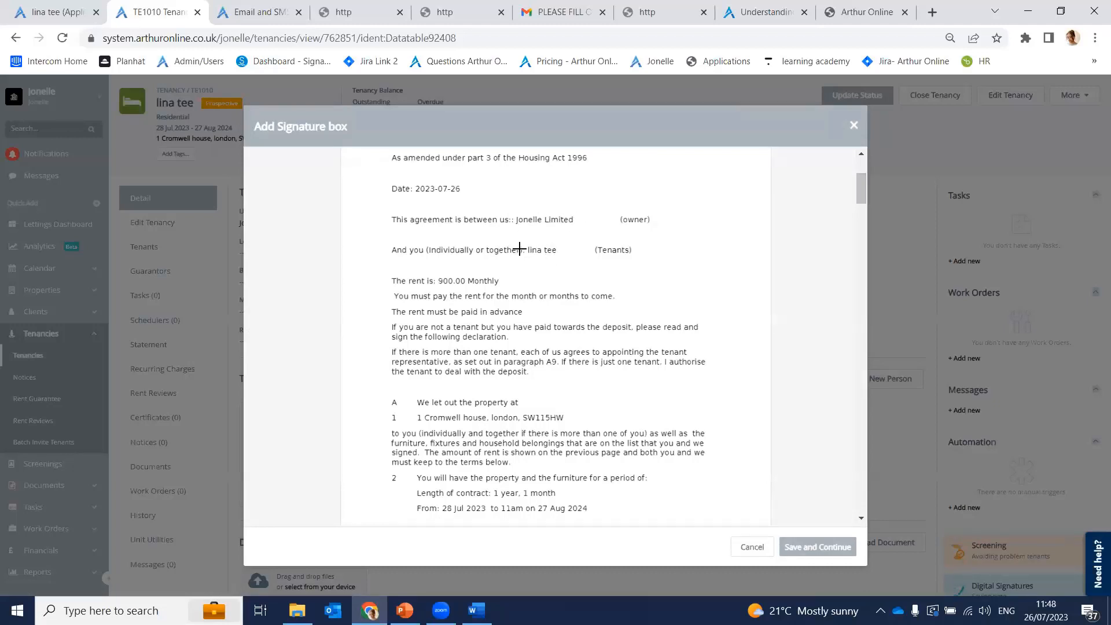
scroll(552, 313, "down", 2)
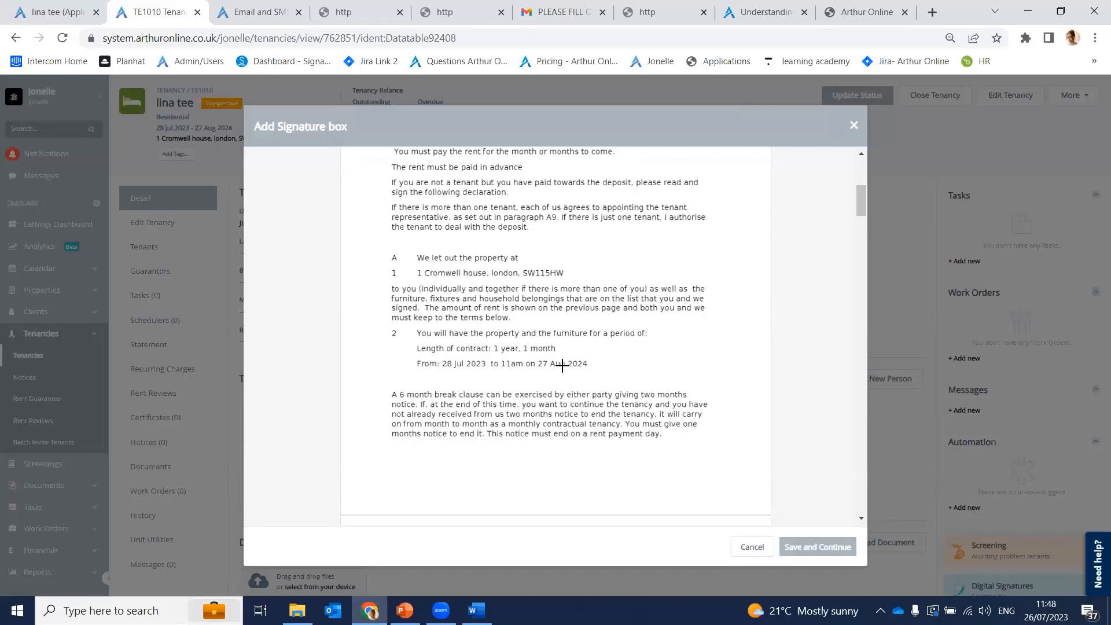
scroll(562, 365, "down", 15)
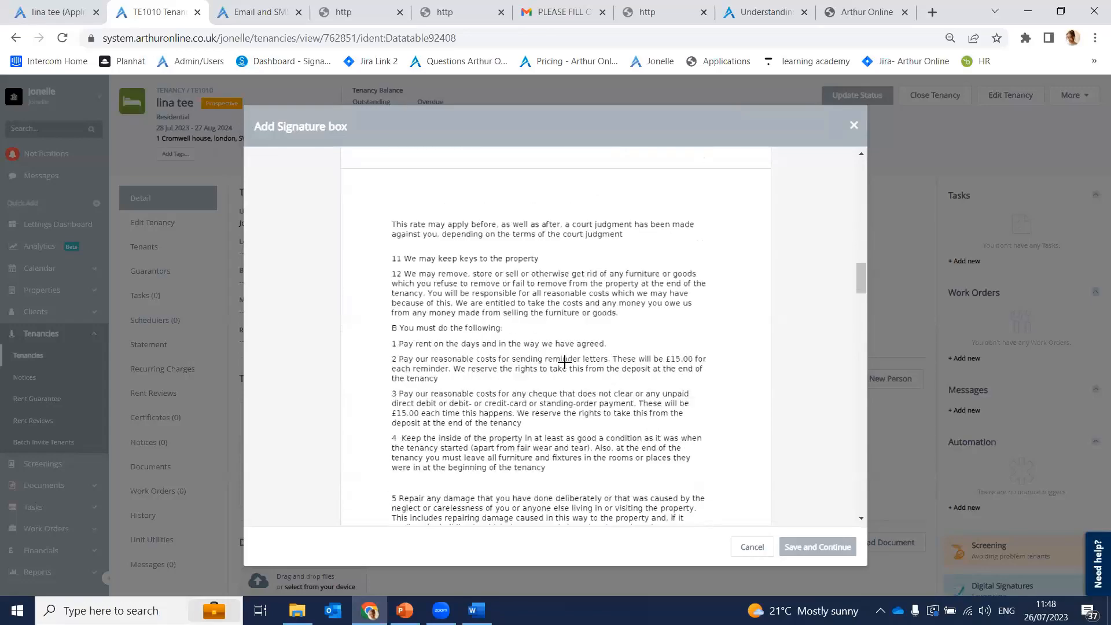
scroll(565, 362, "down", 15)
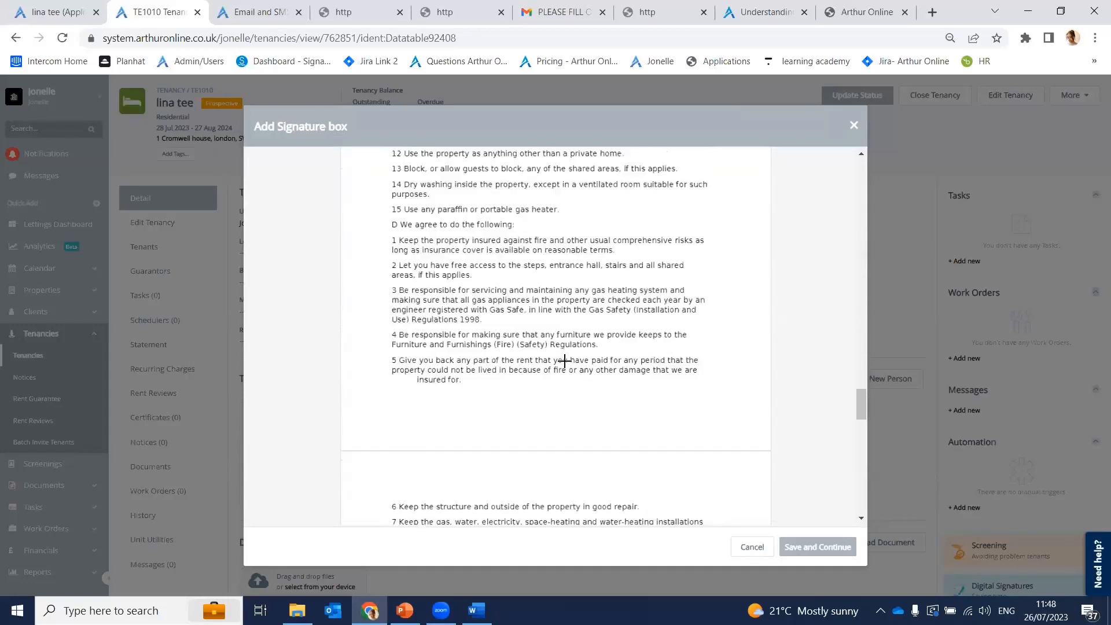
scroll(564, 362, "down", 12)
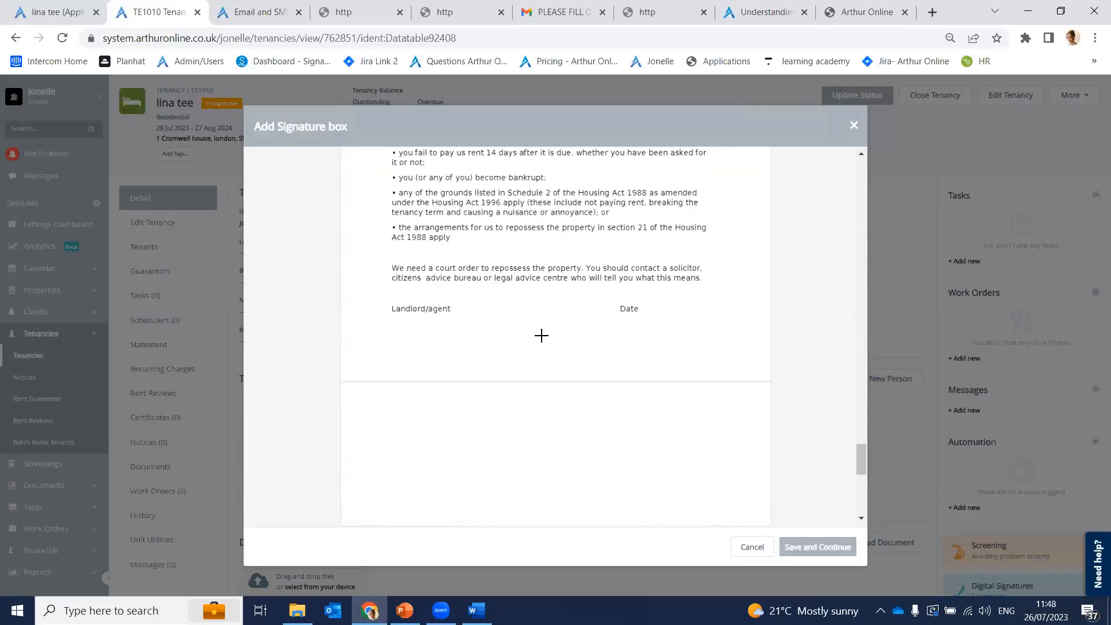
scroll(544, 339, "down", 3)
scroll(474, 278, "up", 9)
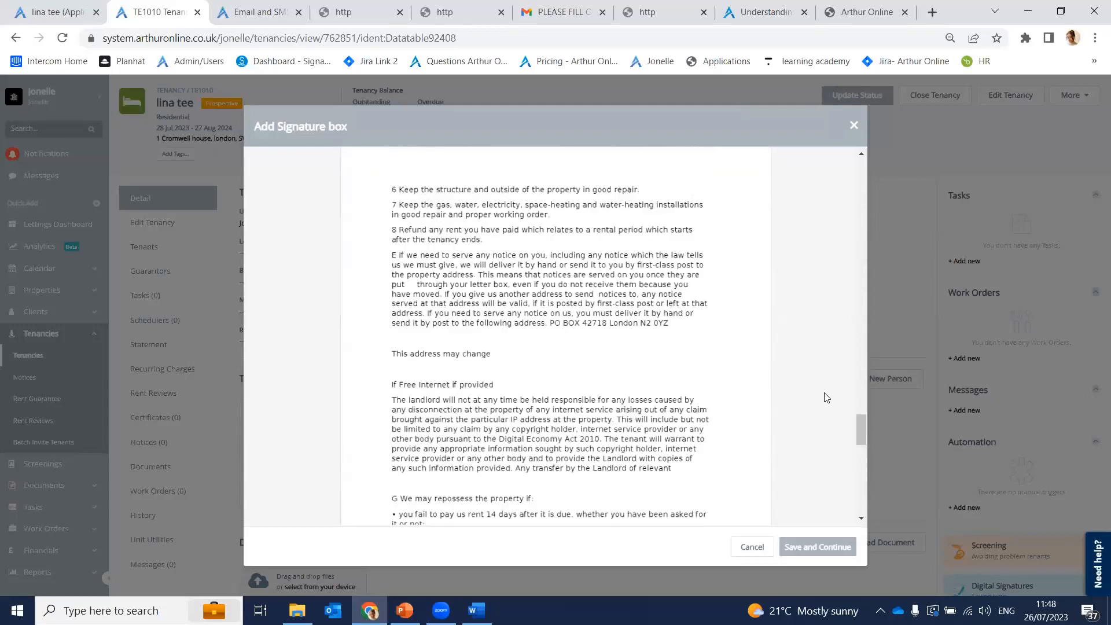
left_click_drag(862, 422, 832, 167)
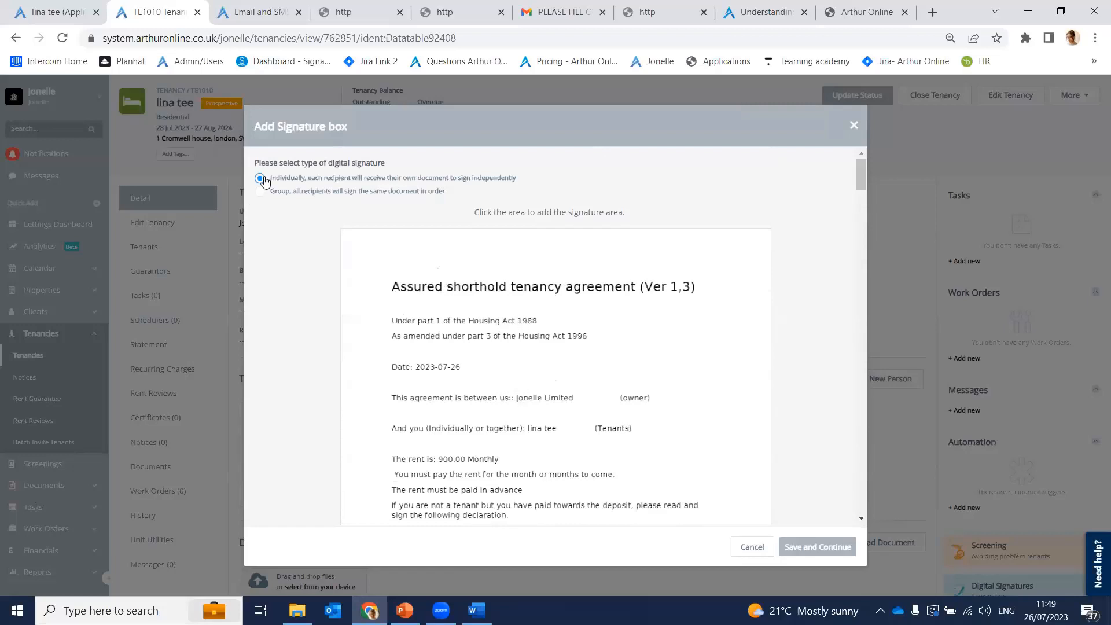
left_click_drag(260, 162, 388, 176)
Step: Choose to have all recipients sign one document in order
left_click(389, 176)
left_click(260, 195)
mouse_move(860, 179)
left_mouse_down()
mouse_move(843, 491)
mouse_move(852, 470)
left_mouse_up()
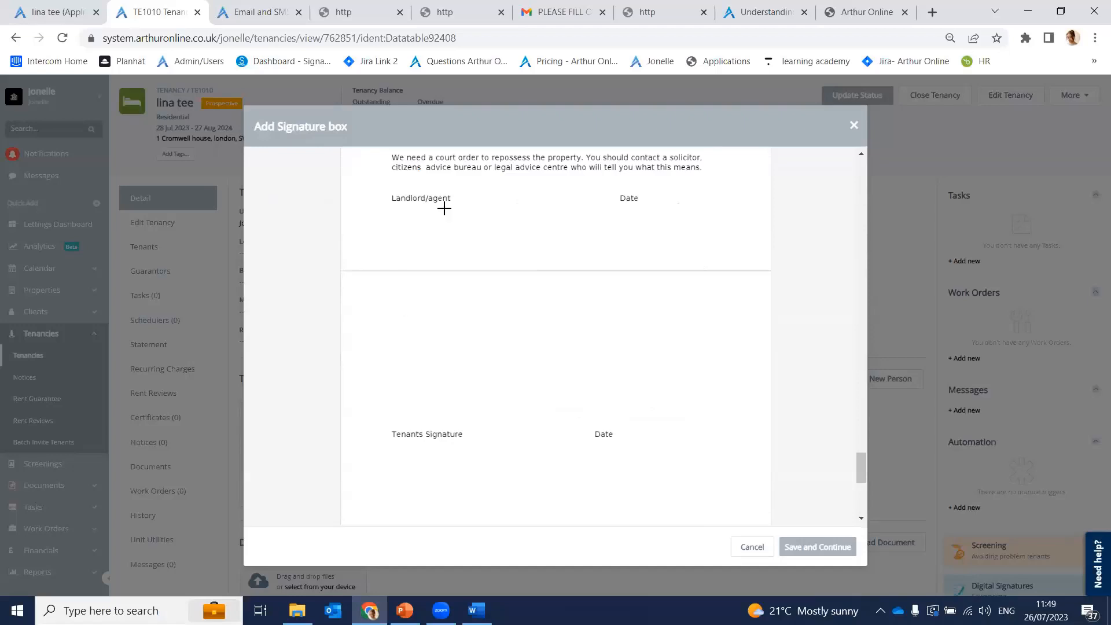
Step: Add property-owner text and date fields under the Landlord/agent and Date headings
left_click(390, 218)
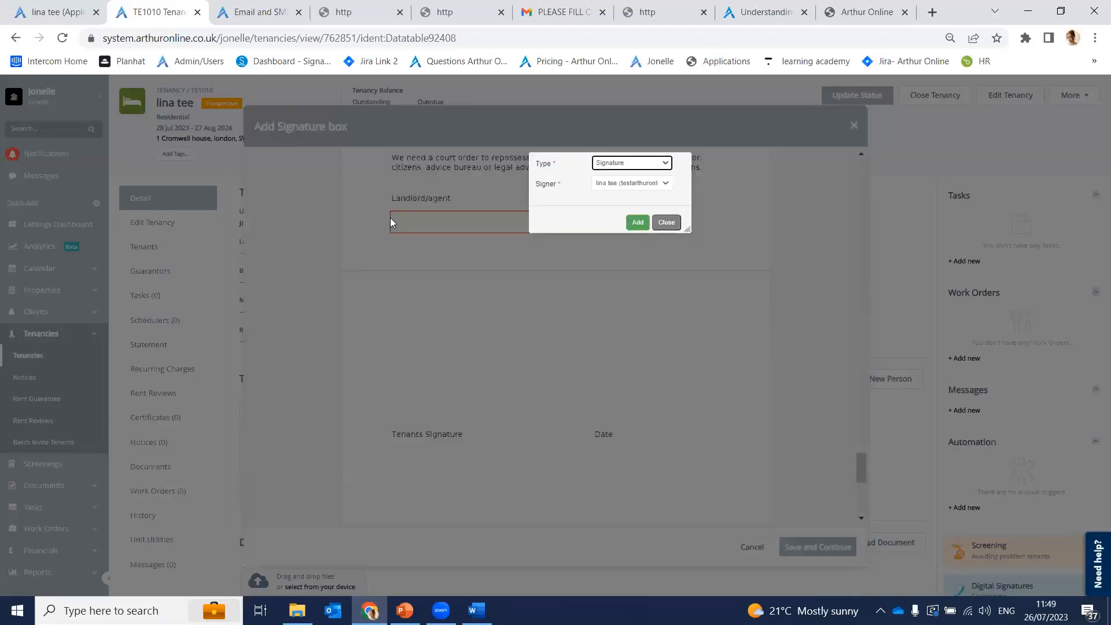
left_click(643, 168)
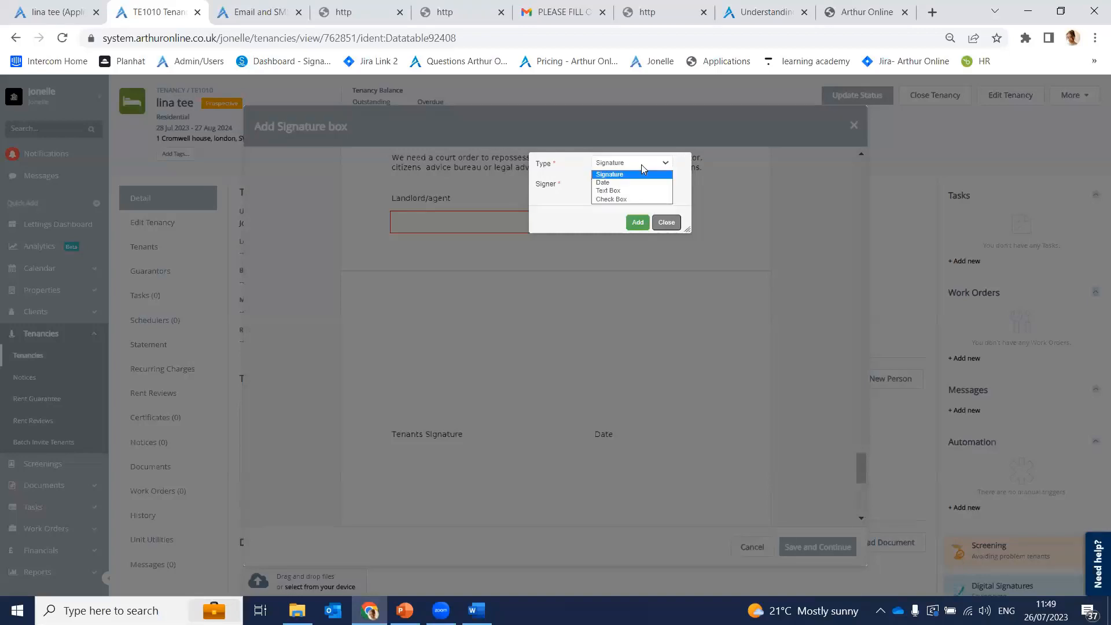
left_click(620, 194)
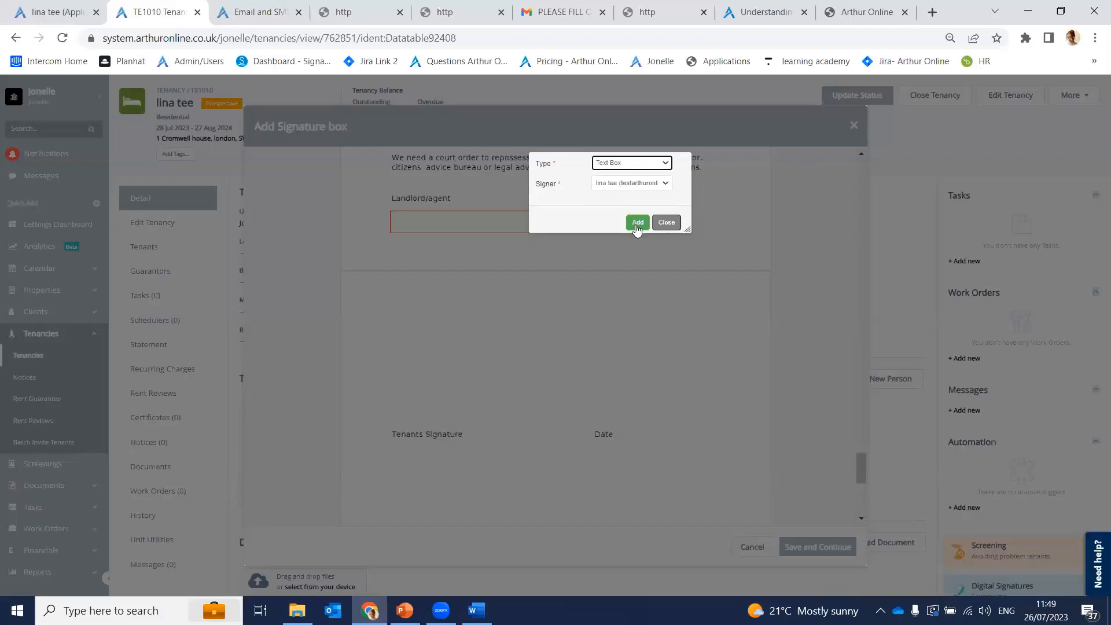
left_click(653, 185)
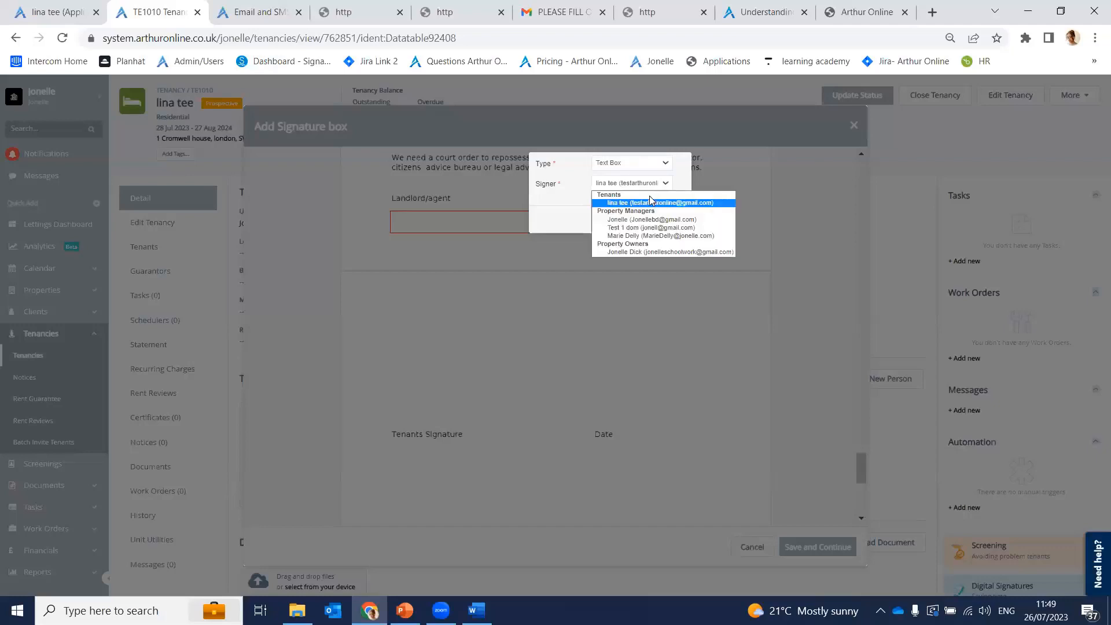
left_click(661, 253)
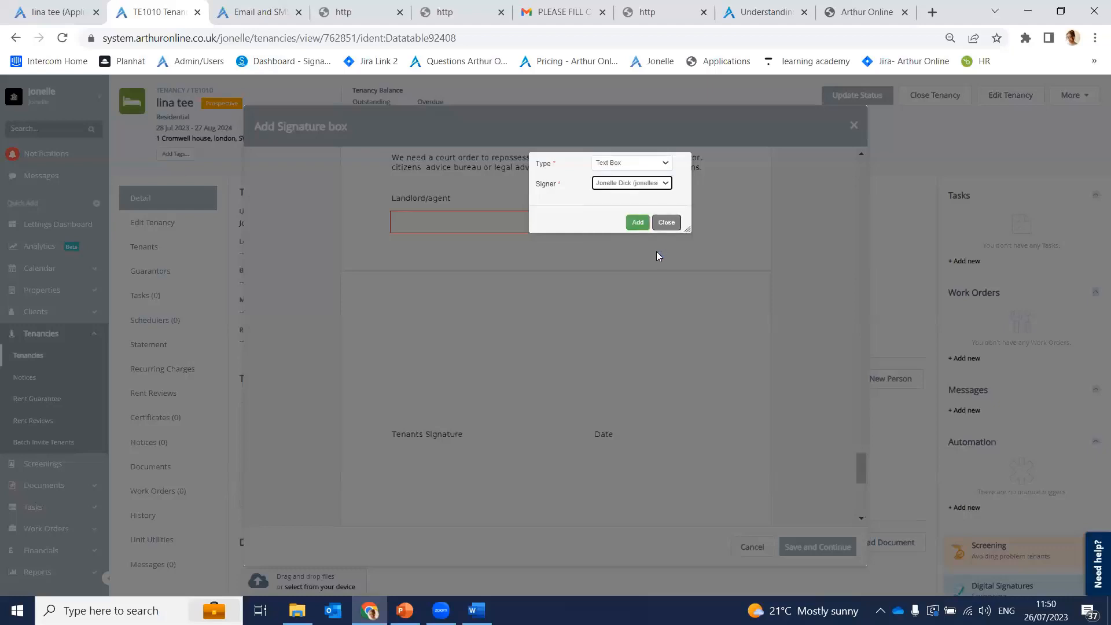
left_click(637, 222)
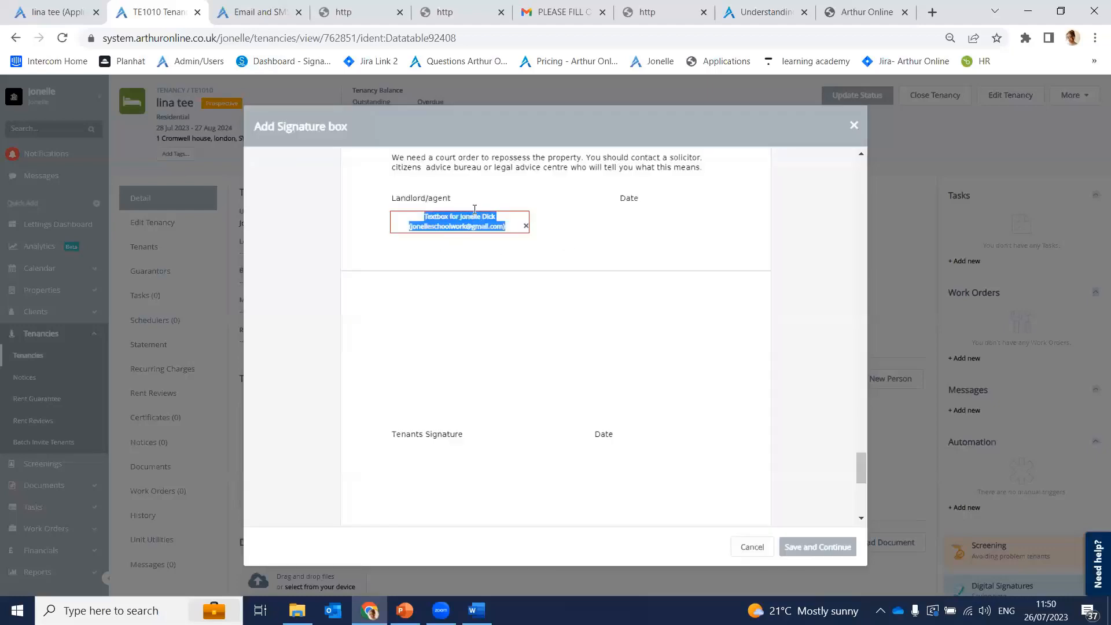
left_click_drag(608, 272, 729, 293)
left_click(836, 284)
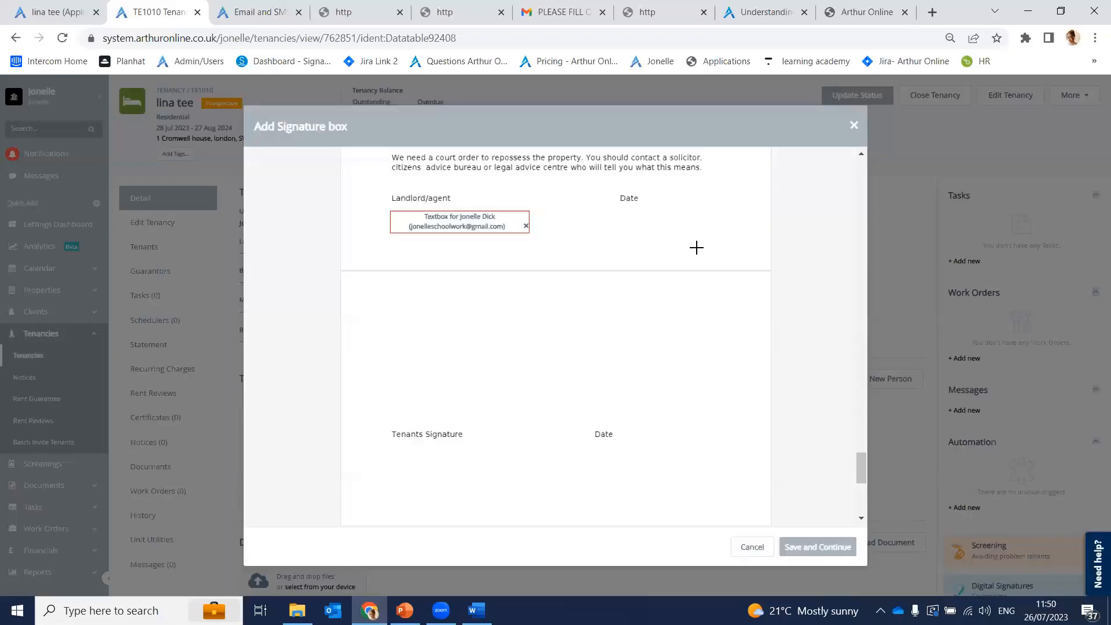
left_click(641, 219)
left_click(779, 183)
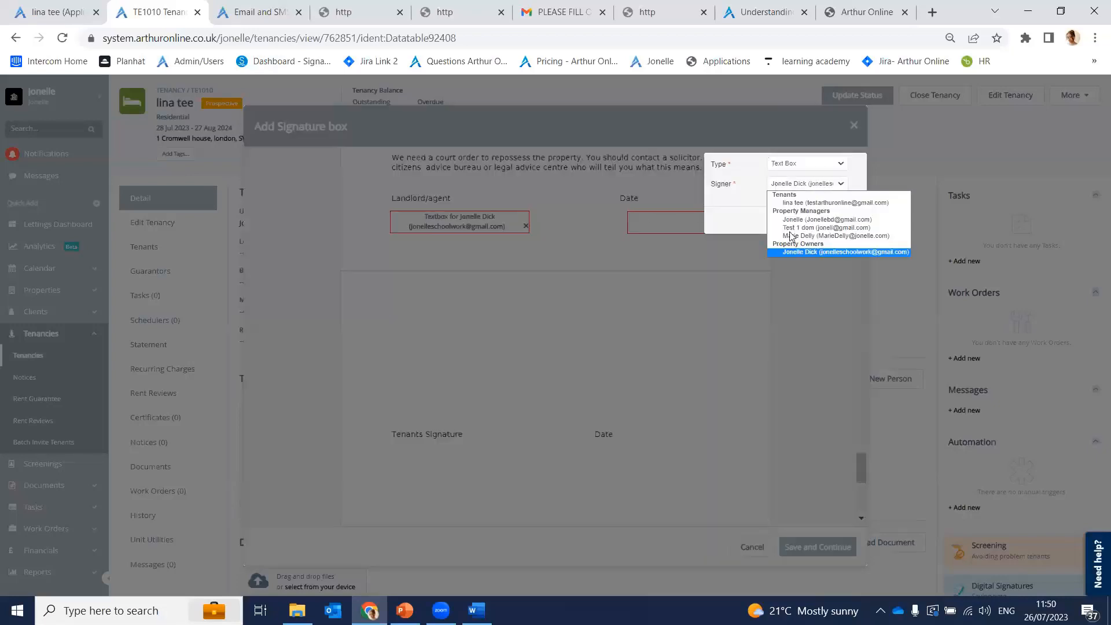
left_click(813, 253)
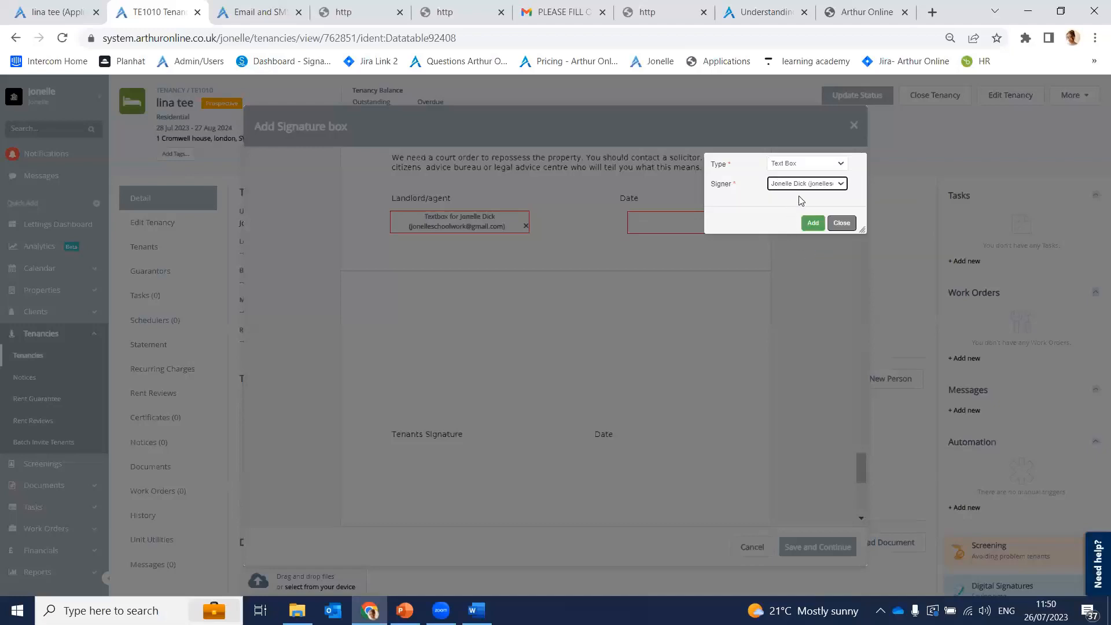
left_click(795, 164)
left_click(794, 183)
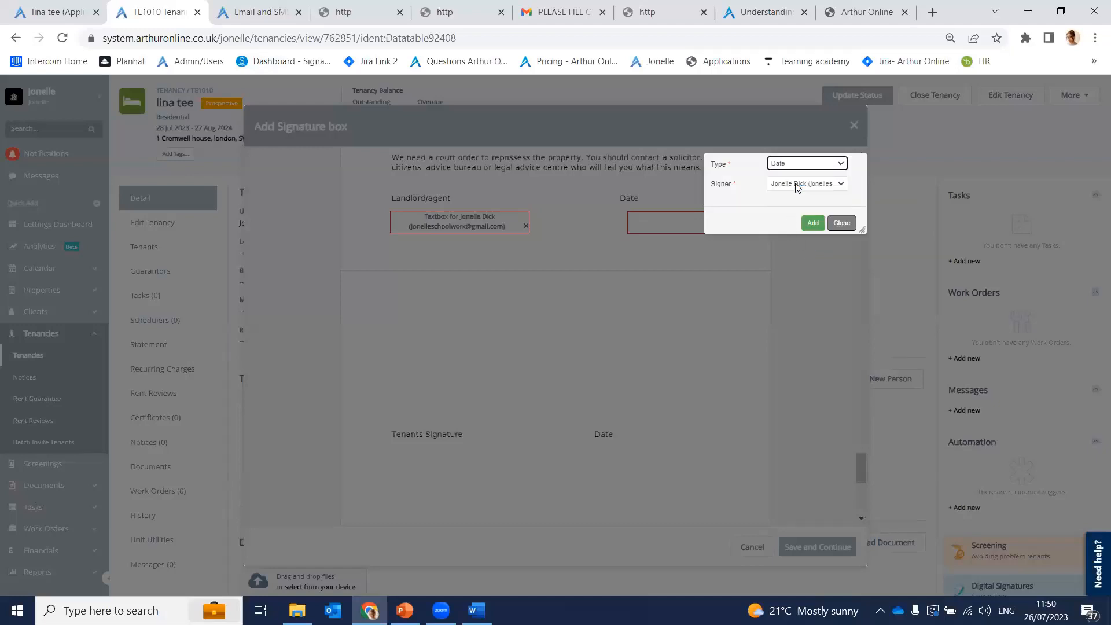
left_click(814, 226)
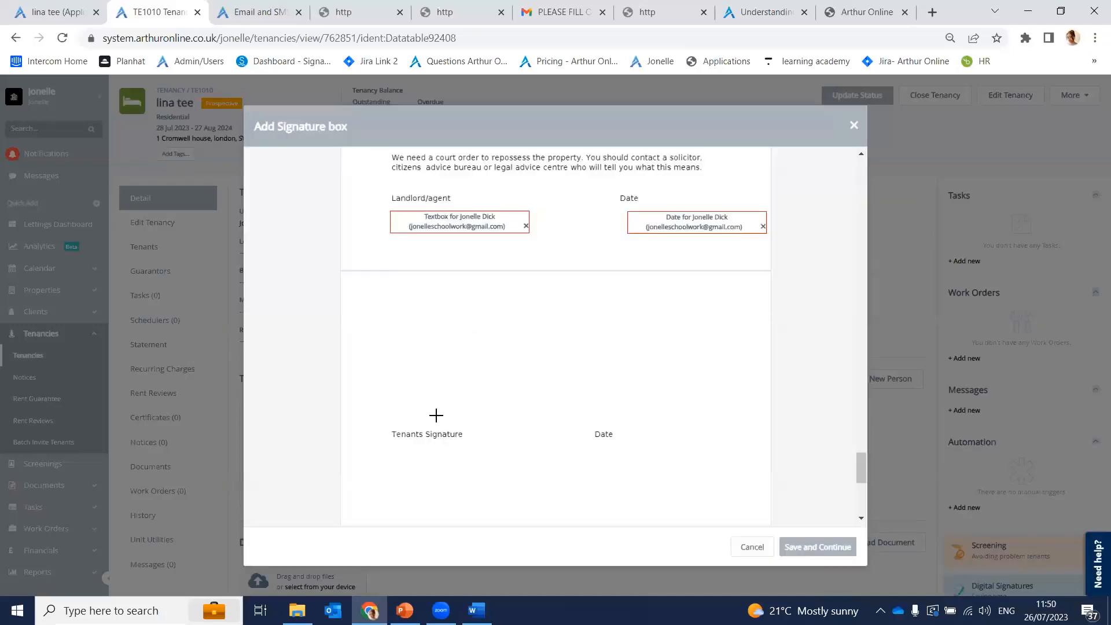
Step: Add the tenant's signature and date fields under the Tenants Signature and Date headings
scroll(444, 409, "down", 3)
left_click(397, 314)
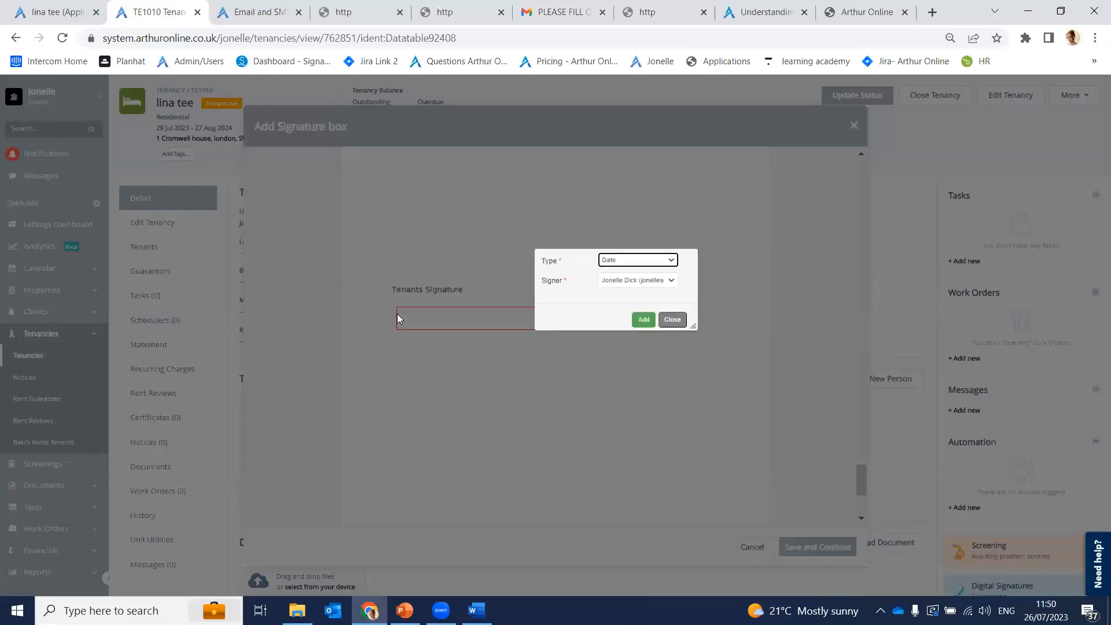
left_click(618, 281)
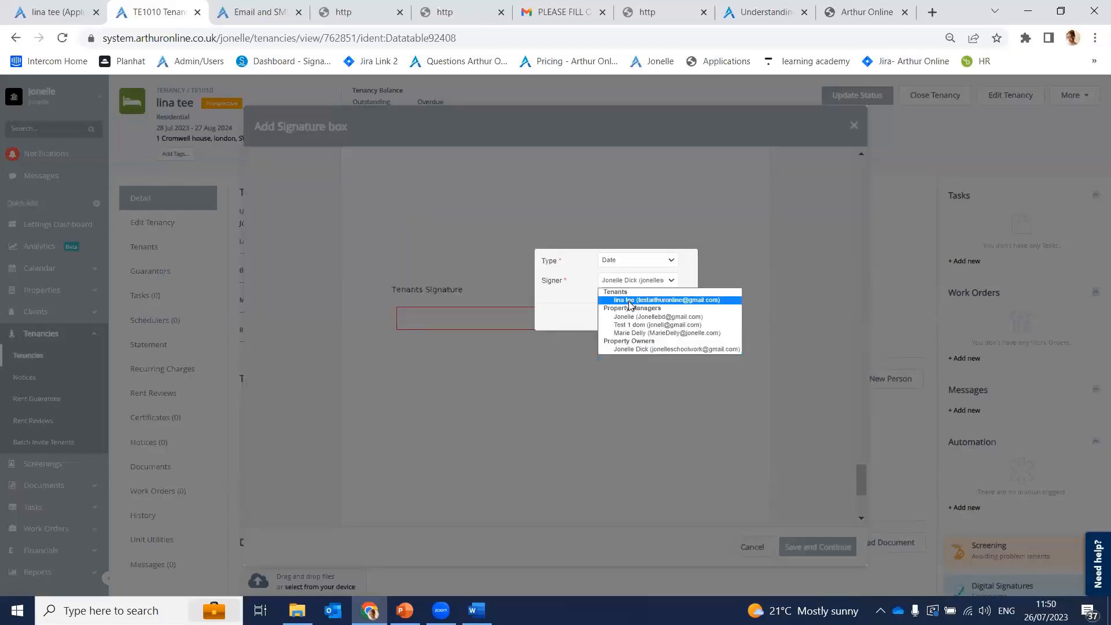
left_click(625, 295)
left_click(642, 260)
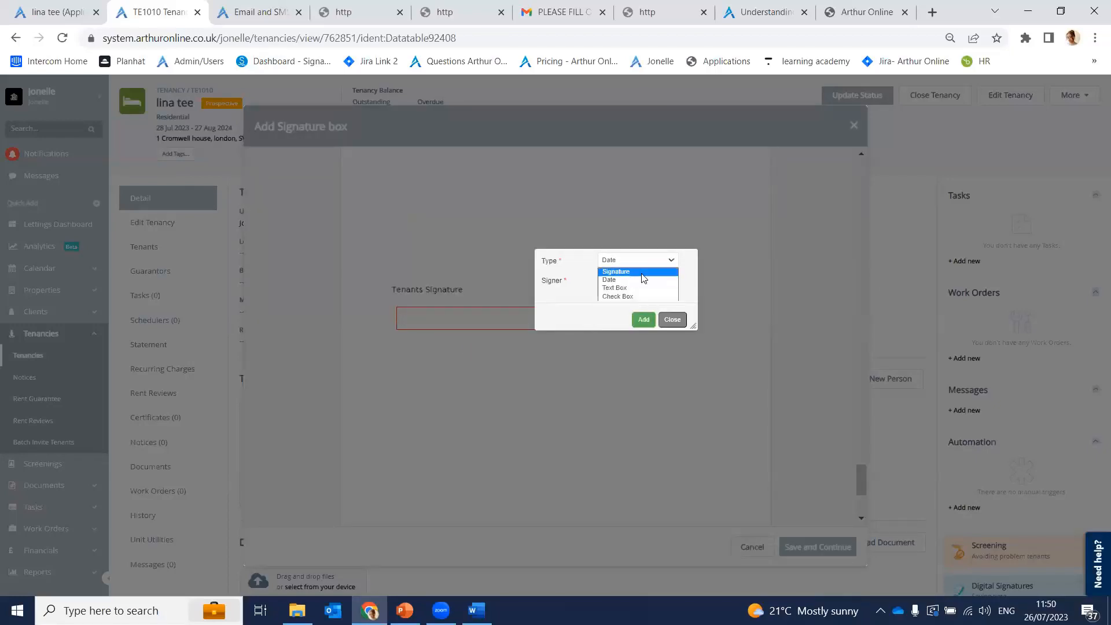
left_click(642, 279)
left_click(643, 319)
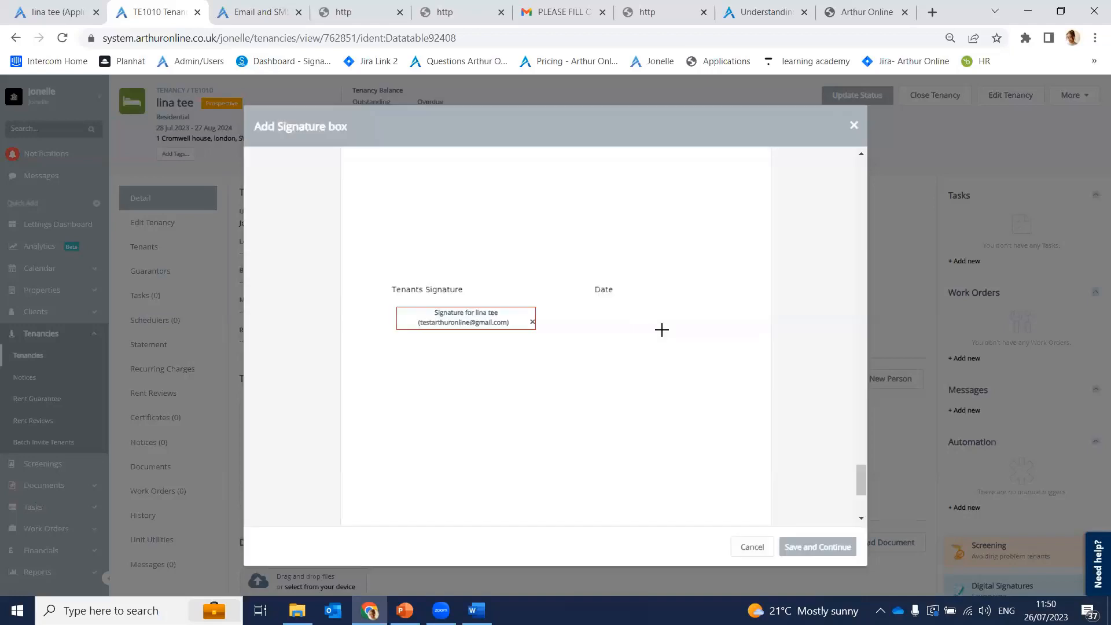
left_click(608, 306)
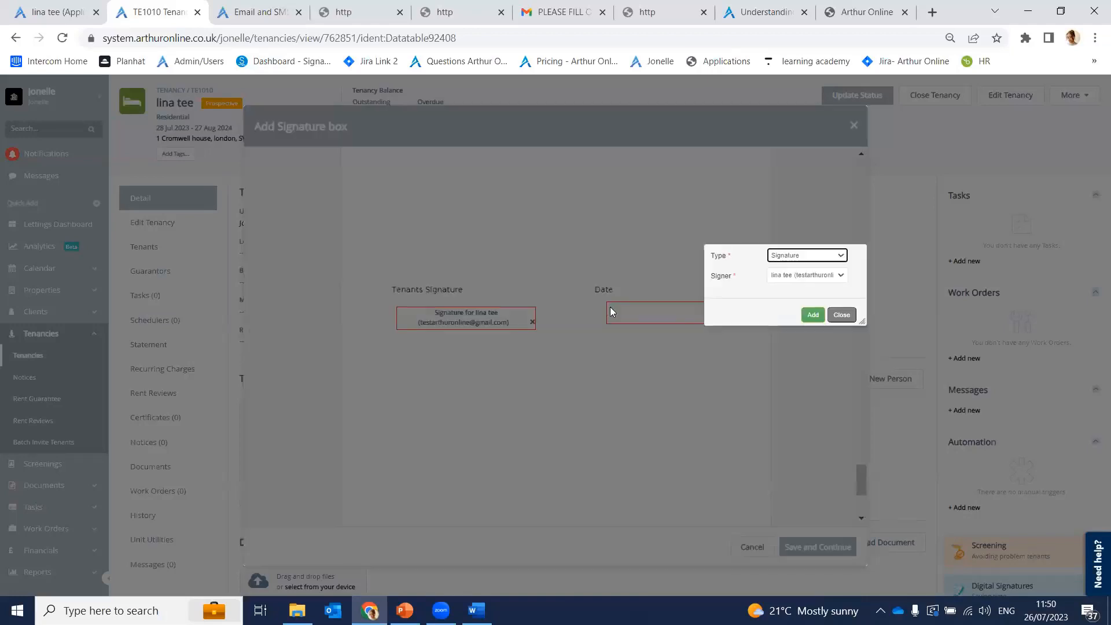
left_click(780, 257)
left_click(781, 275)
left_click(784, 274)
left_click(729, 291)
left_click(813, 315)
Step: Replace the landlord text box with a signature field under Landlord/agent
scroll(595, 310, "up", 5)
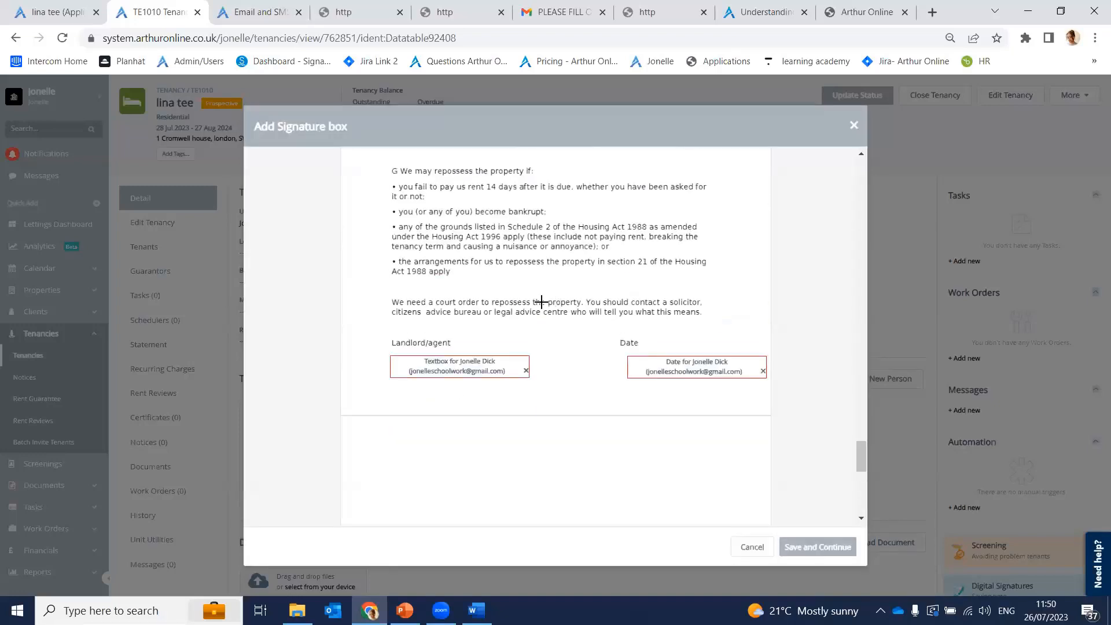
left_click(525, 370)
left_click_drag(439, 361, 578, 381)
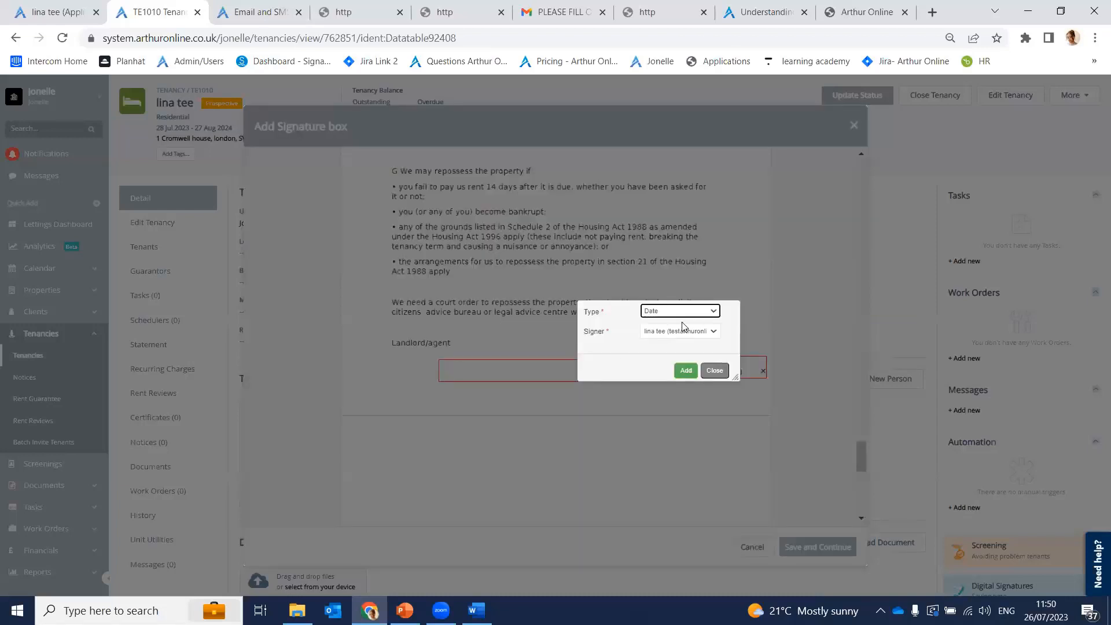
left_click(665, 315)
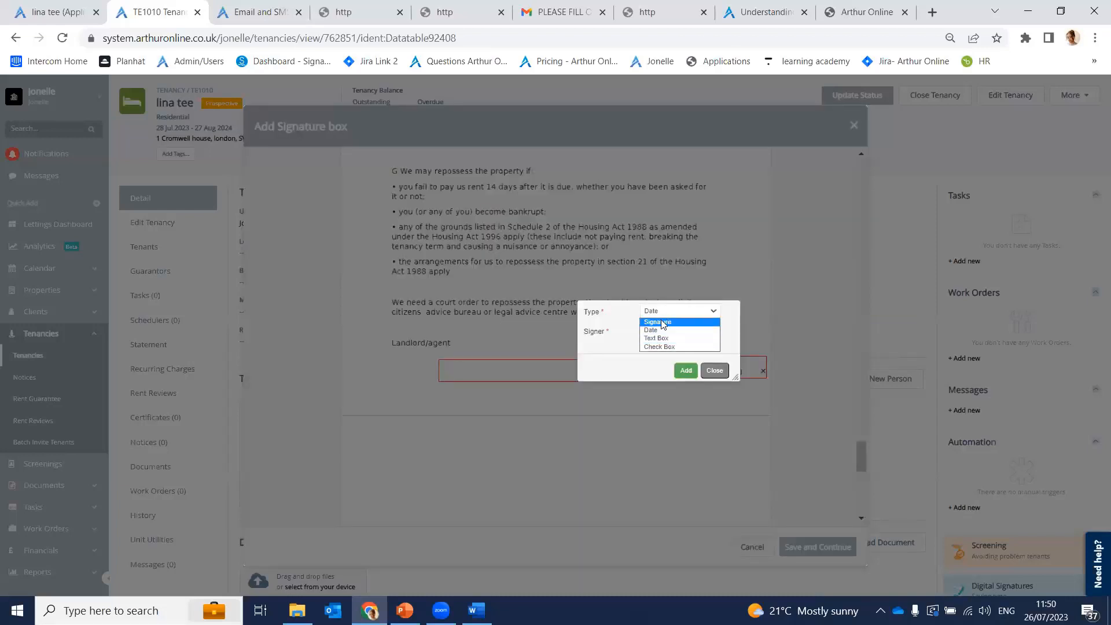
left_click(695, 320)
left_click(684, 371)
scroll(711, 315, "down", 2)
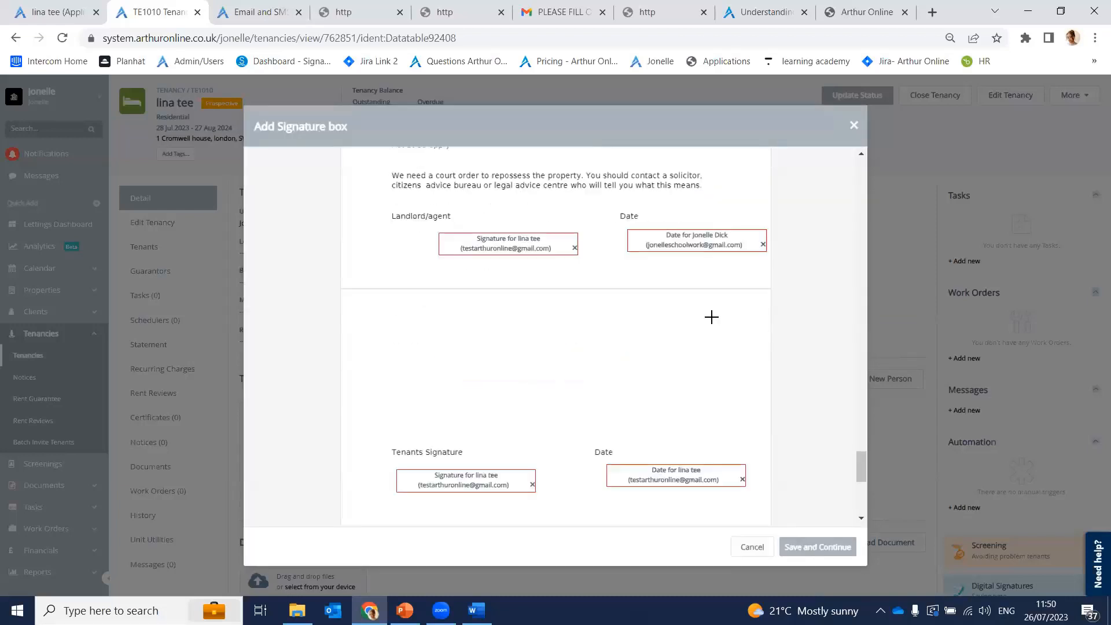
scroll(548, 302, "up", 1)
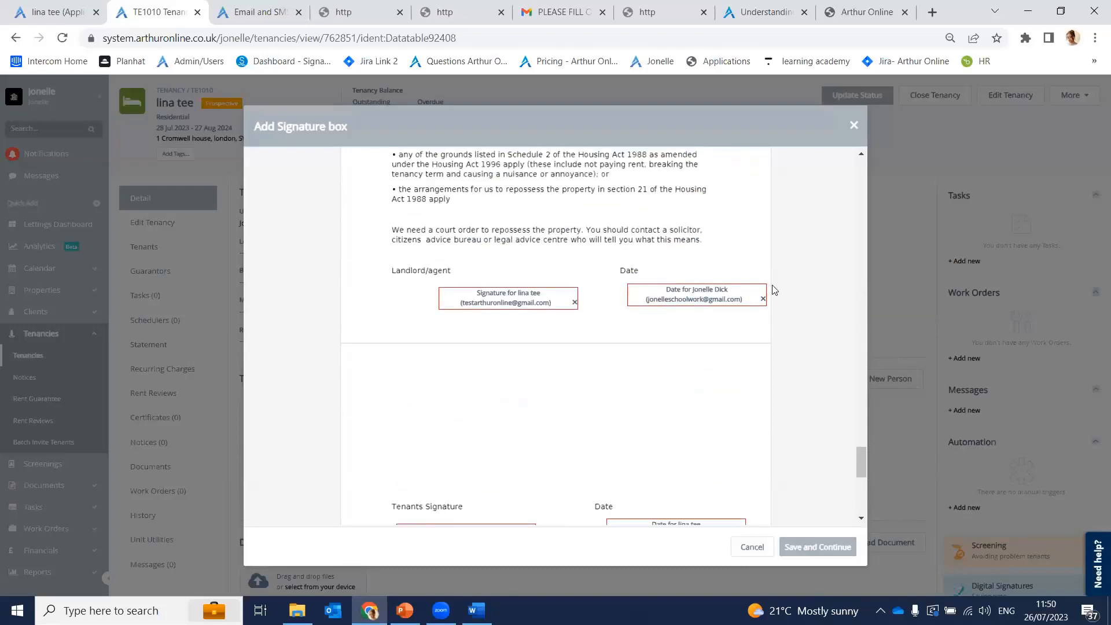
Step: Re-add the Landlord/agent signature field assigned to the property owner and save all fields
left_click(574, 302)
left_click(470, 287)
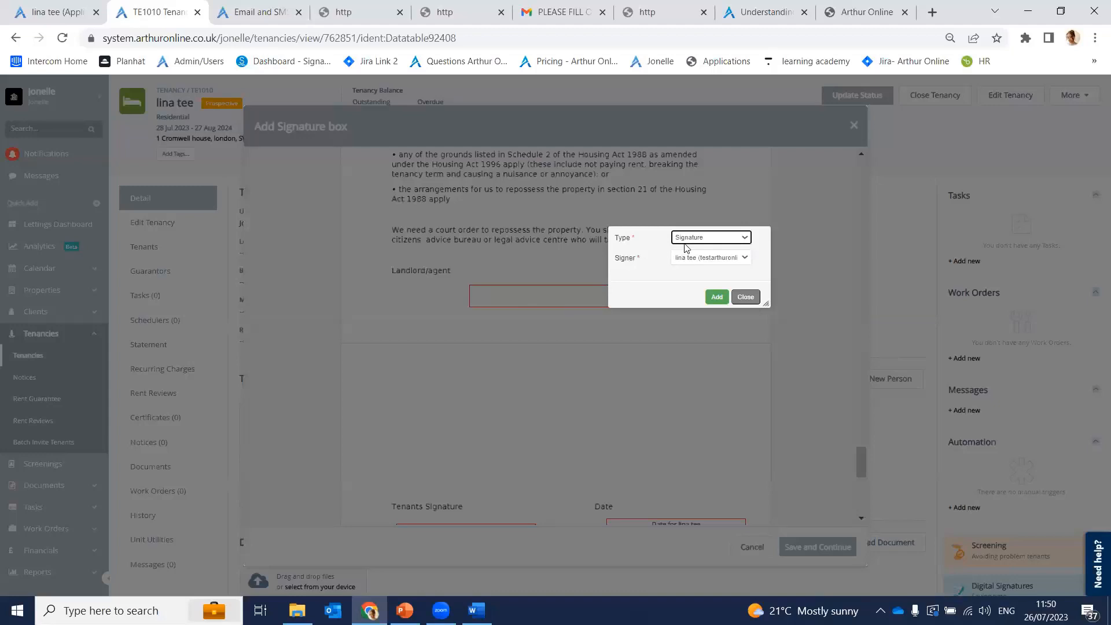
left_click(690, 261)
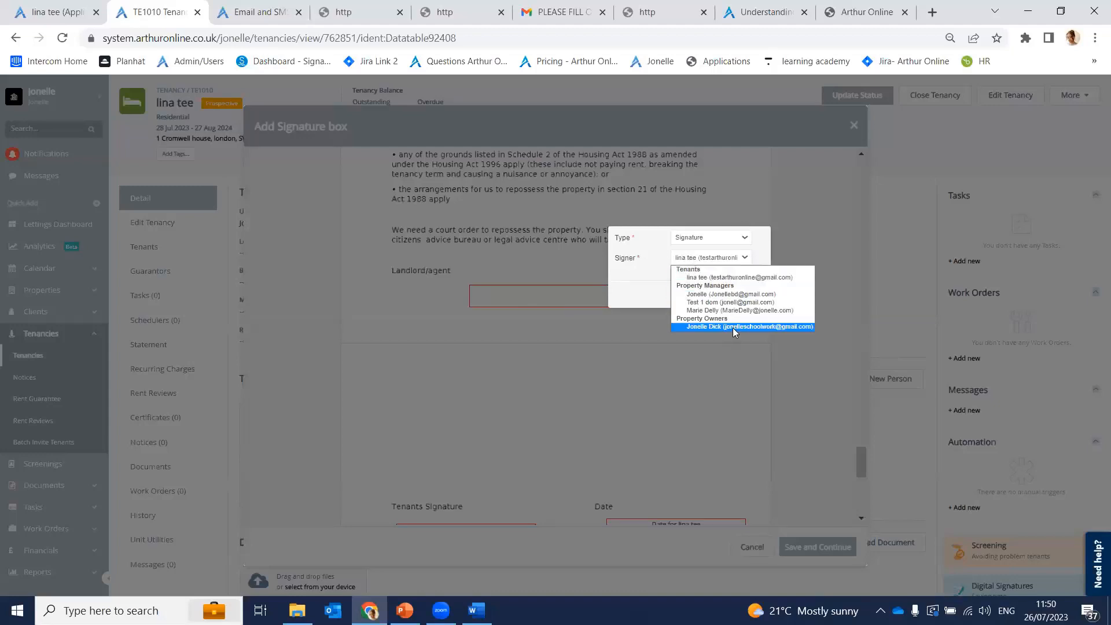
left_click(733, 327)
left_click(718, 298)
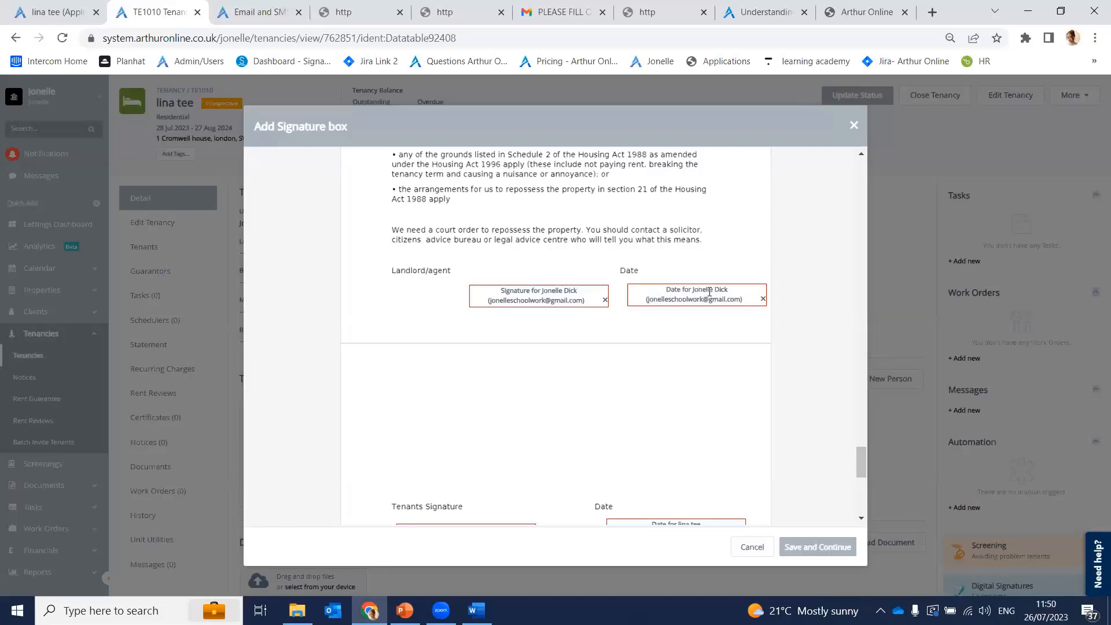
scroll(709, 291, "down", 4)
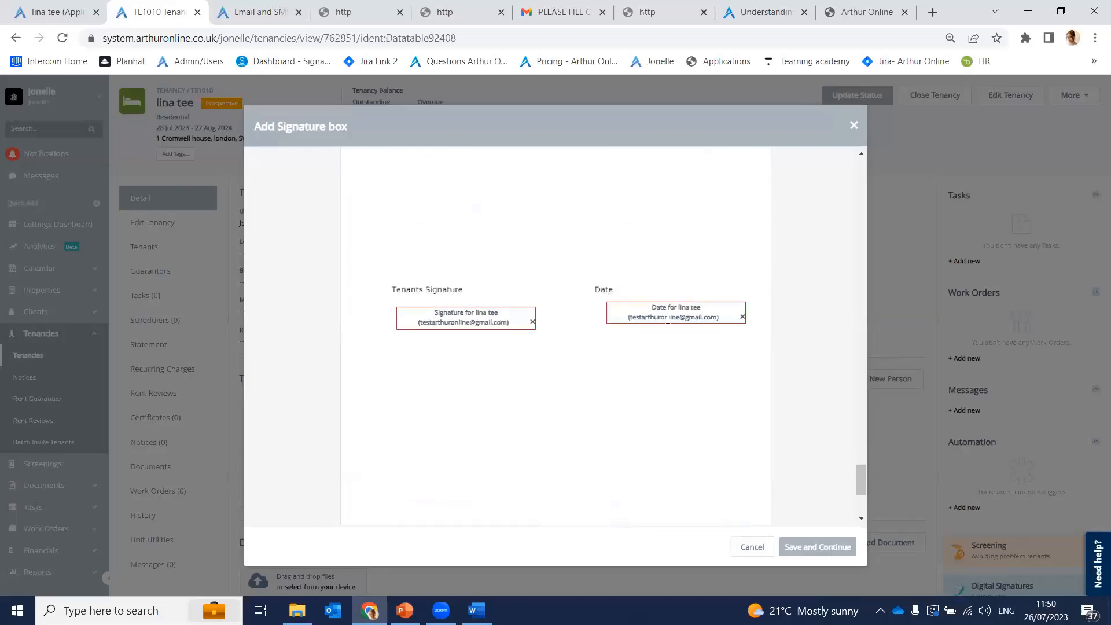
scroll(519, 293, "up", 4)
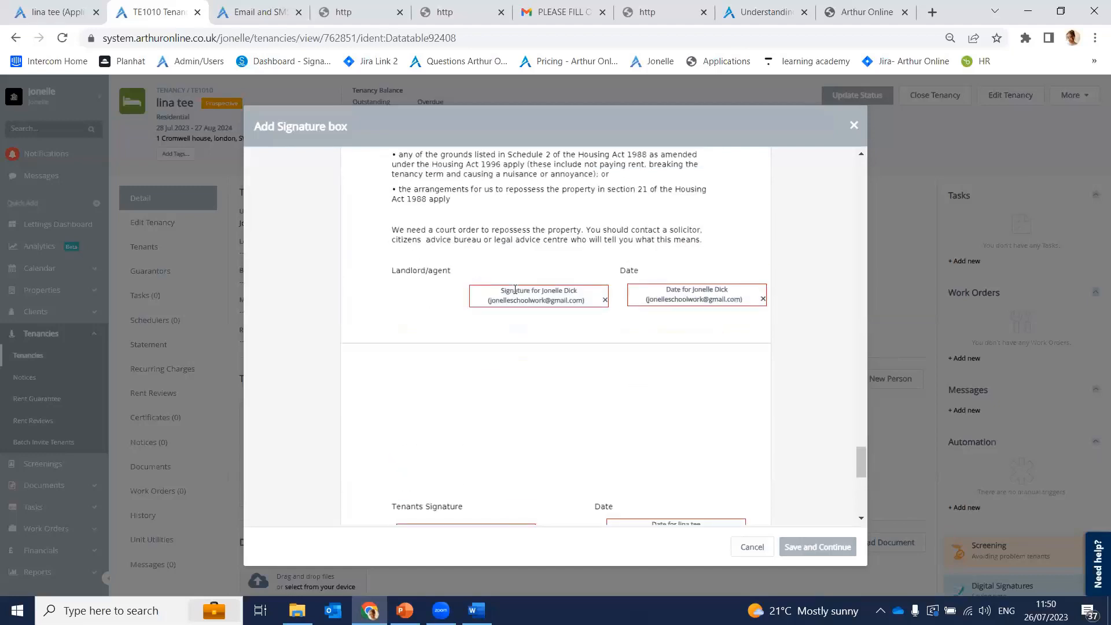
scroll(573, 428, "down", 3)
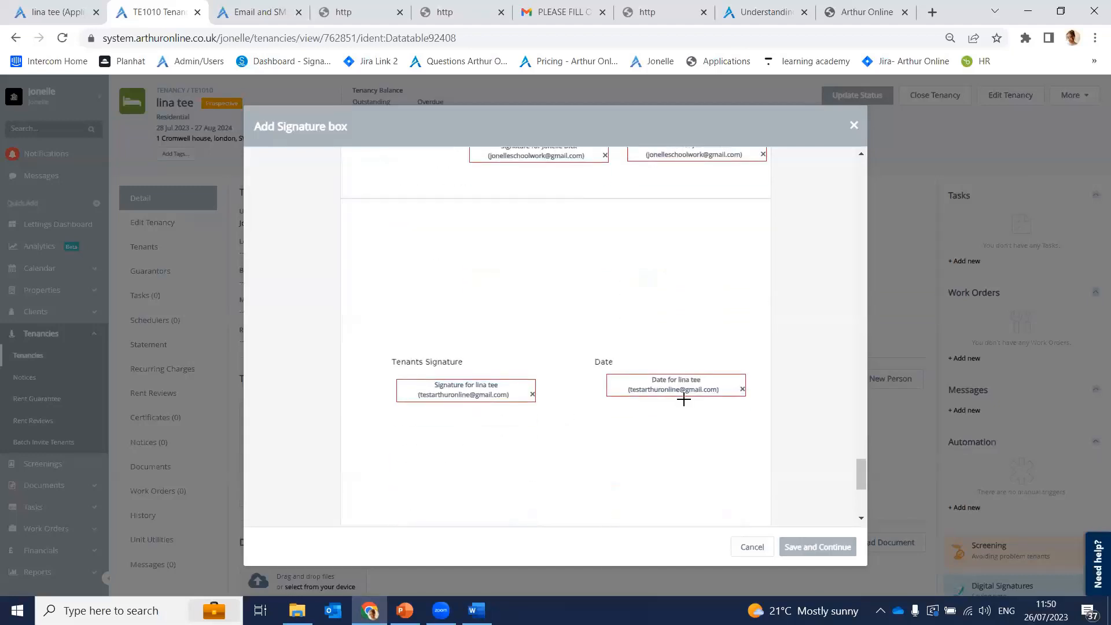
left_click(800, 551)
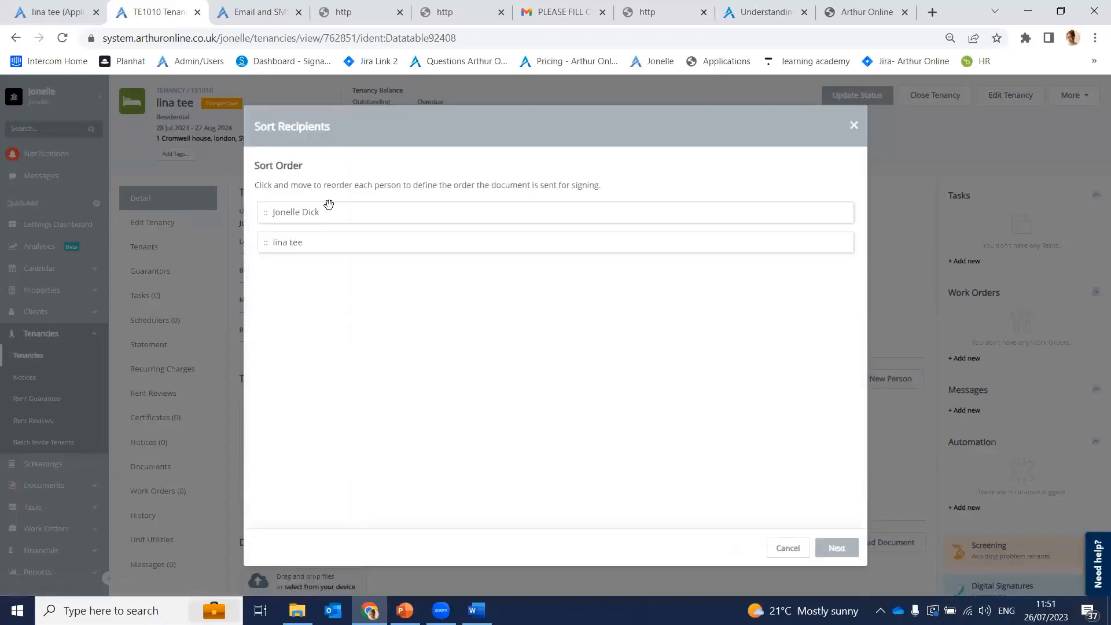
Step: Order the signers with the agent first and the tenant second, then proceed
mouse_move(332, 215)
left_mouse_down()
mouse_move(350, 297)
mouse_move(350, 214)
left_mouse_up()
mouse_move(452, 213)
left_mouse_down()
mouse_move(442, 258)
mouse_move(426, 209)
mouse_move(449, 211)
left_mouse_up()
left_click(834, 556)
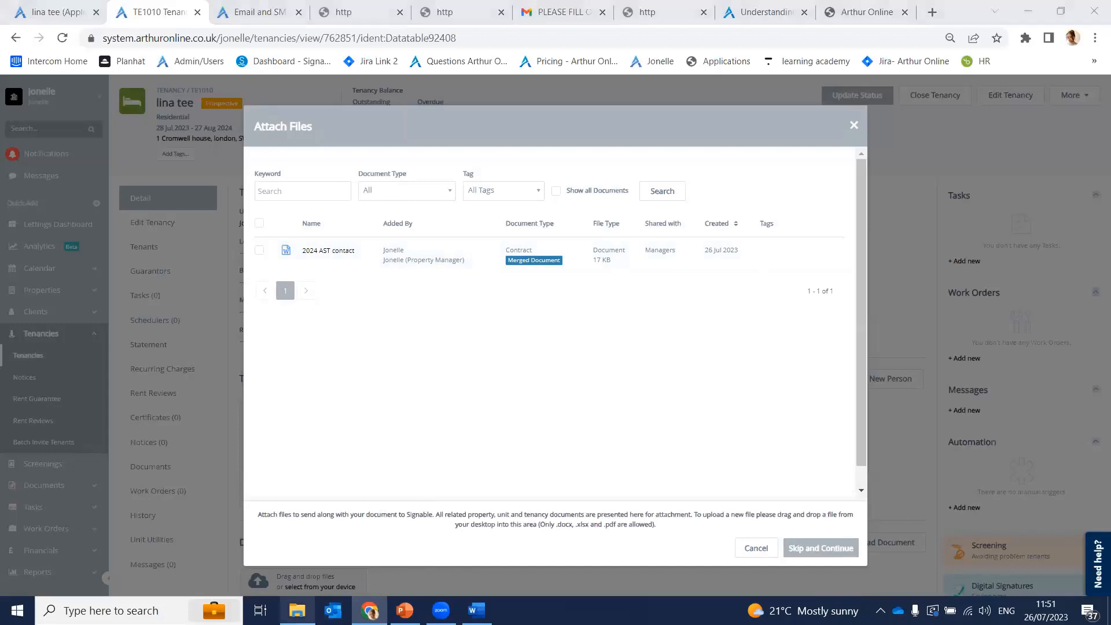
Step: Upload pdf.pdf from the Documents folder into the attachments list
left_click(297, 610)
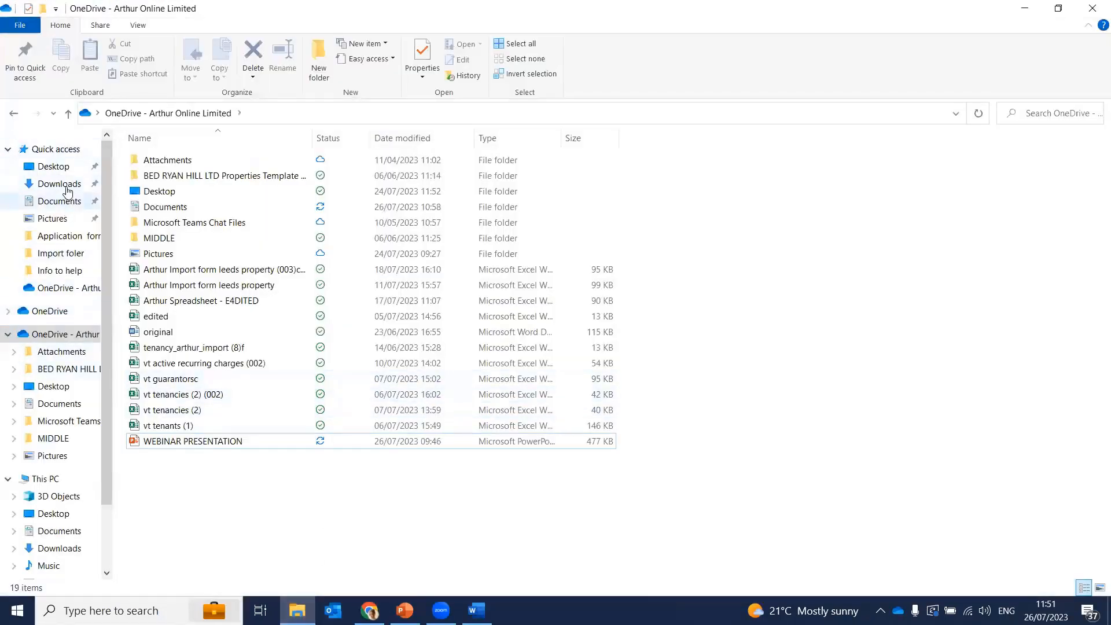
left_click(58, 166)
left_click(62, 203)
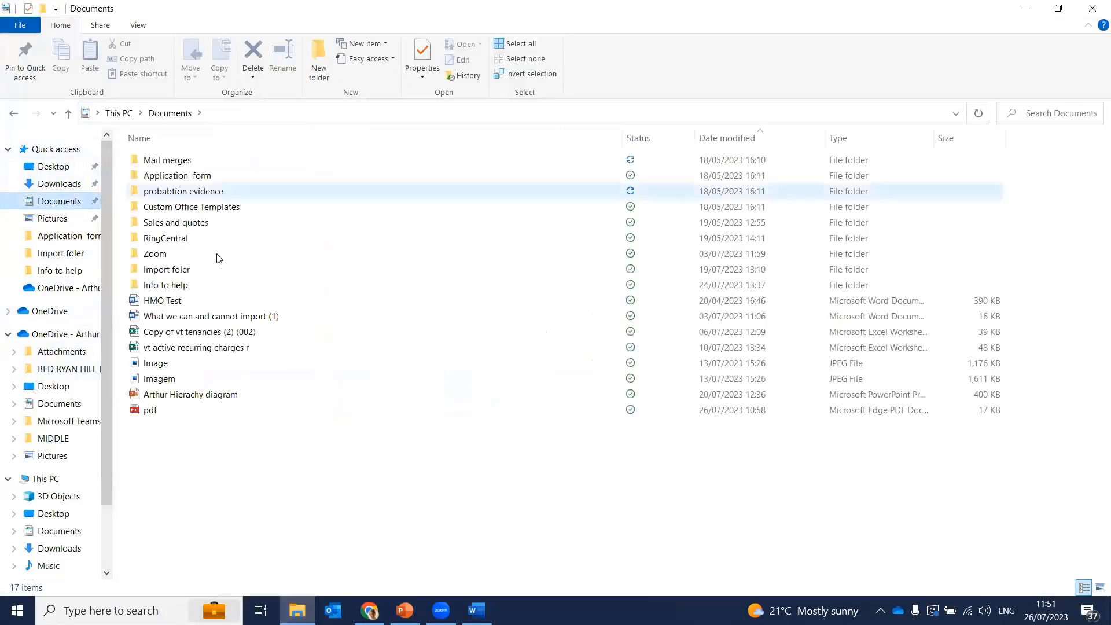
left_click(198, 410)
left_click_drag(275, 463, 405, 579)
left_click_drag(220, 415, 463, 449)
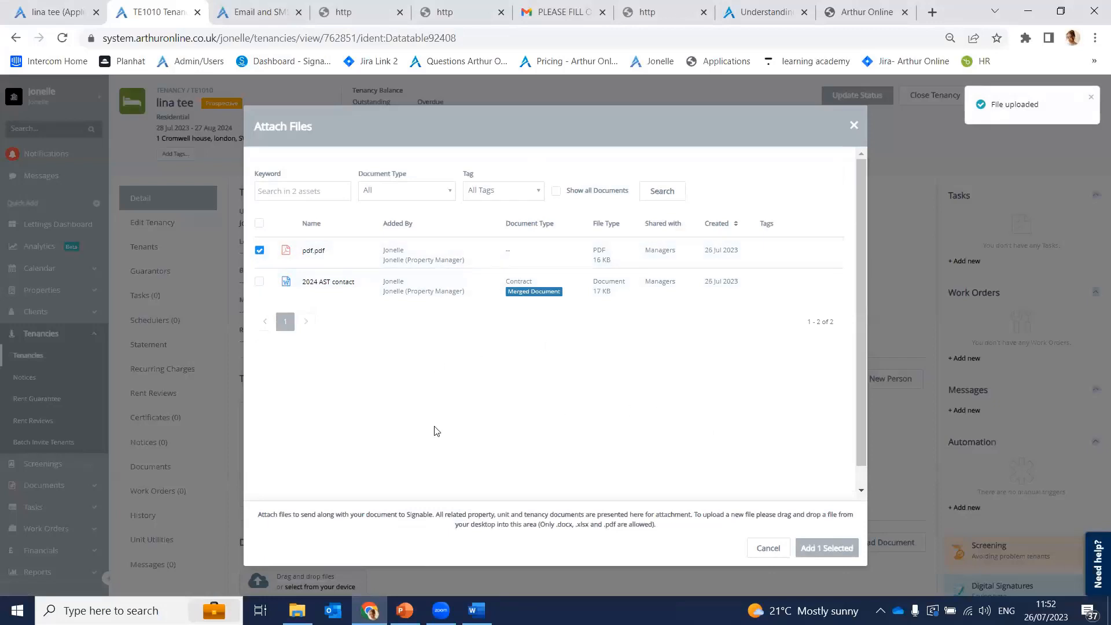
Step: Attach the uploaded pdf.pdf to the agreement and continue
left_click_drag(542, 525, 633, 525)
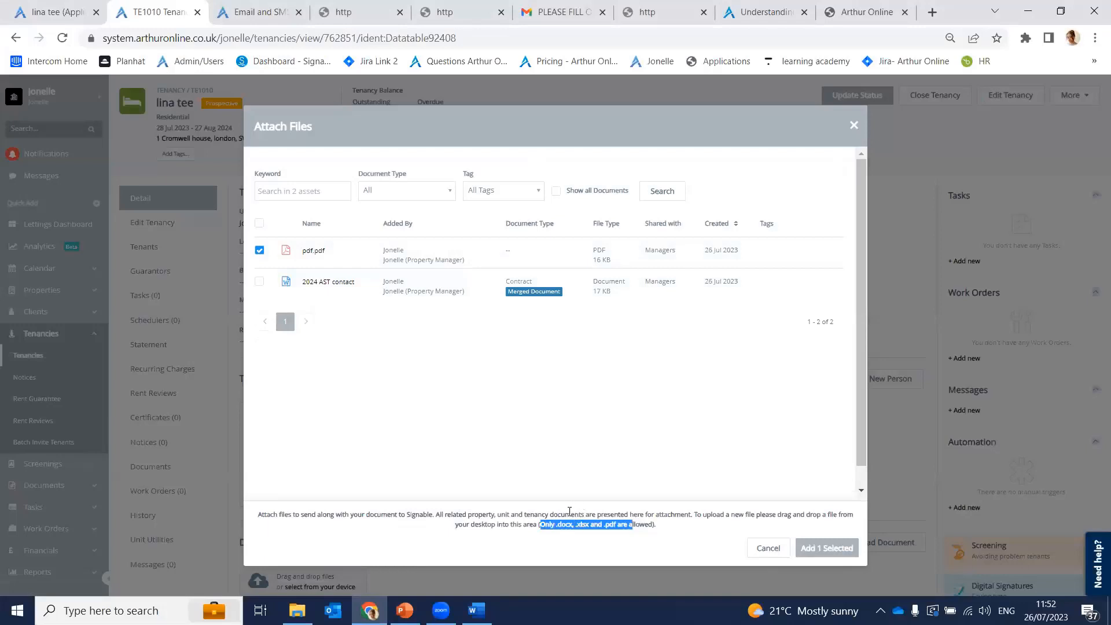
left_click(666, 460)
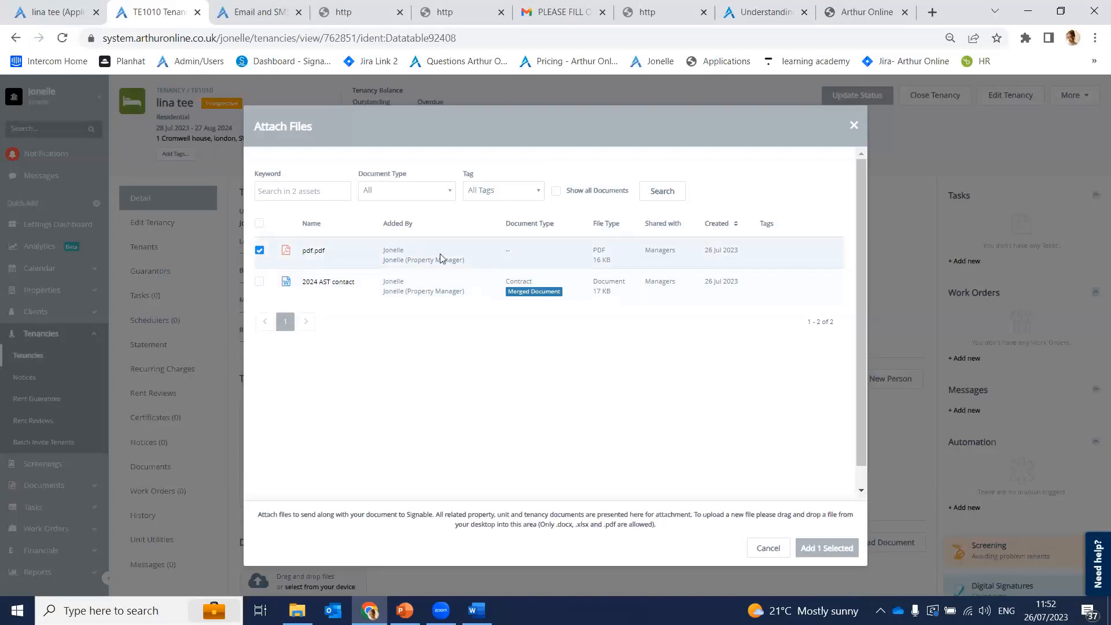
left_click(818, 550)
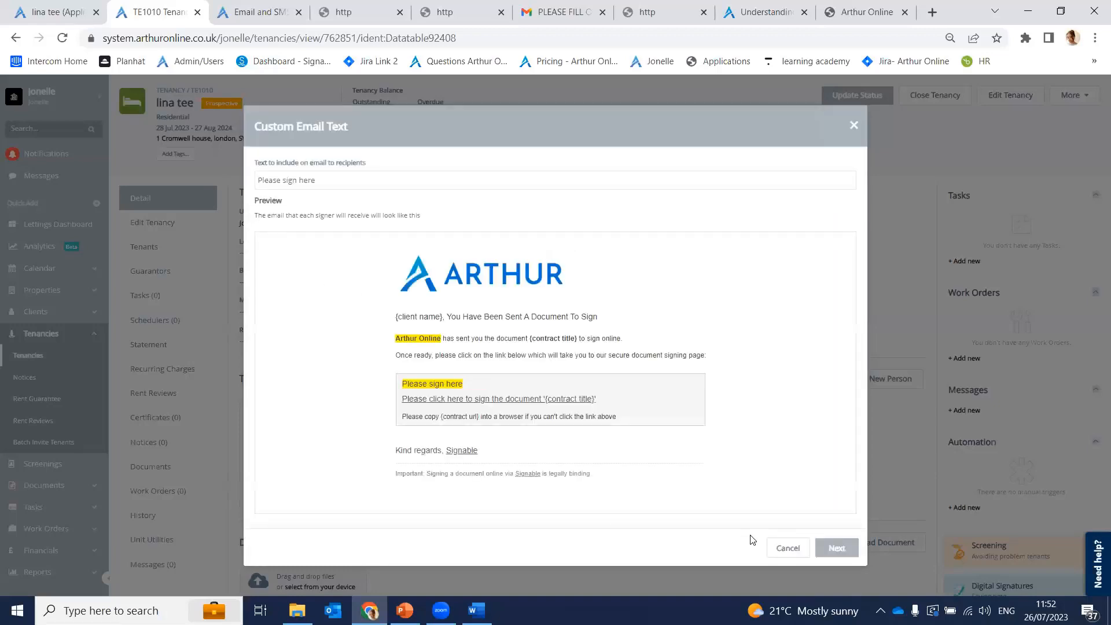
Step: Prefix the recipients' email message with 'congratulation ,' and continue to confirmation
left_click(403, 181)
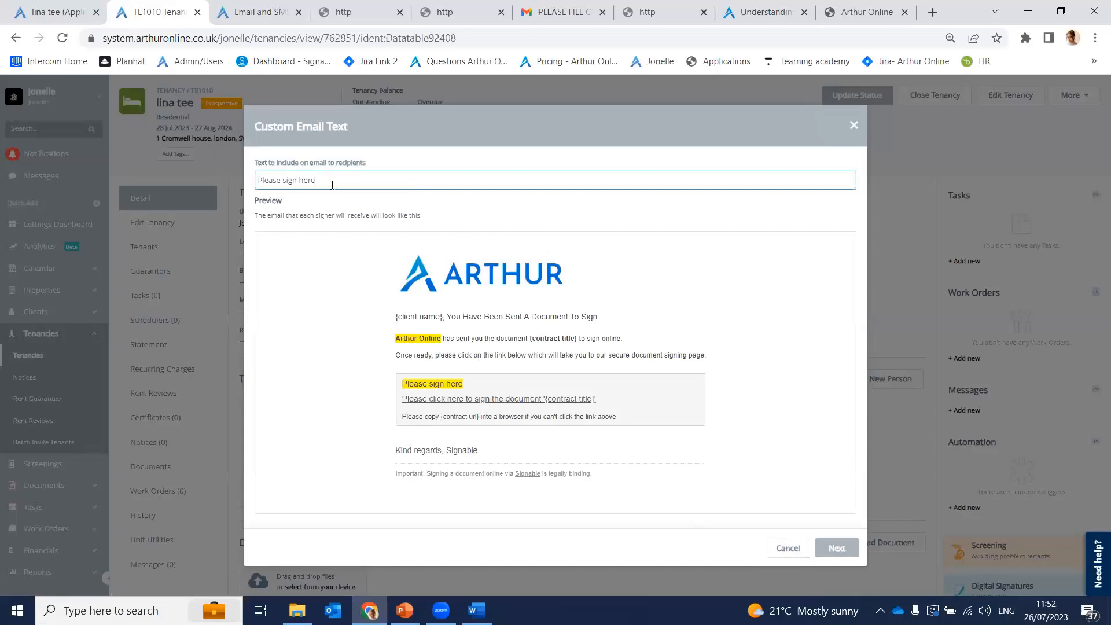
left_click_drag(260, 165, 379, 171)
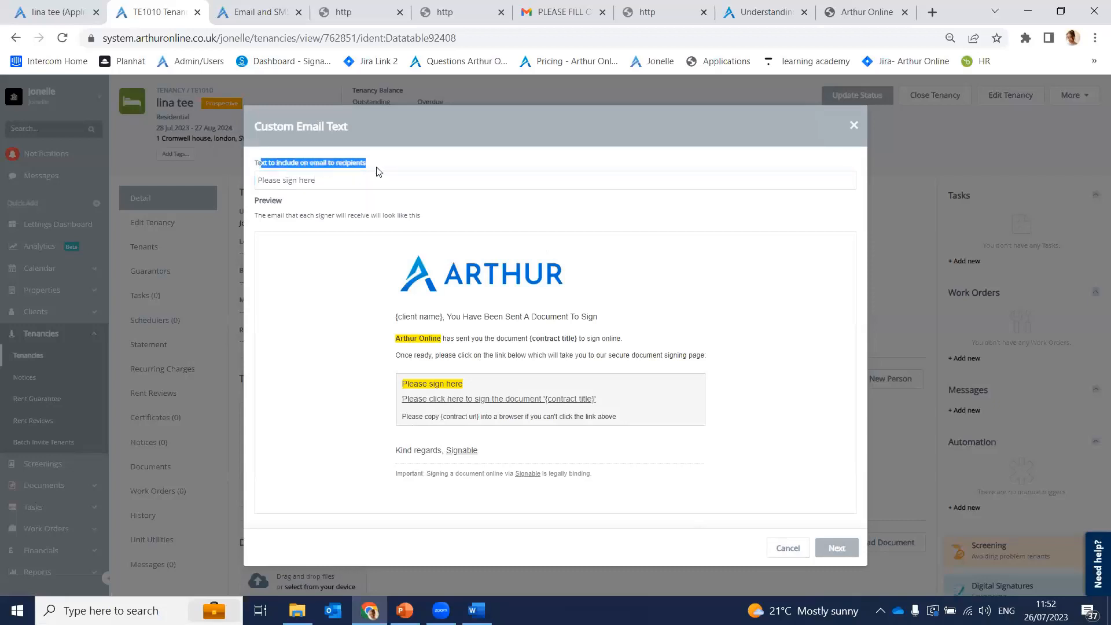
left_click(295, 194)
left_click(329, 182)
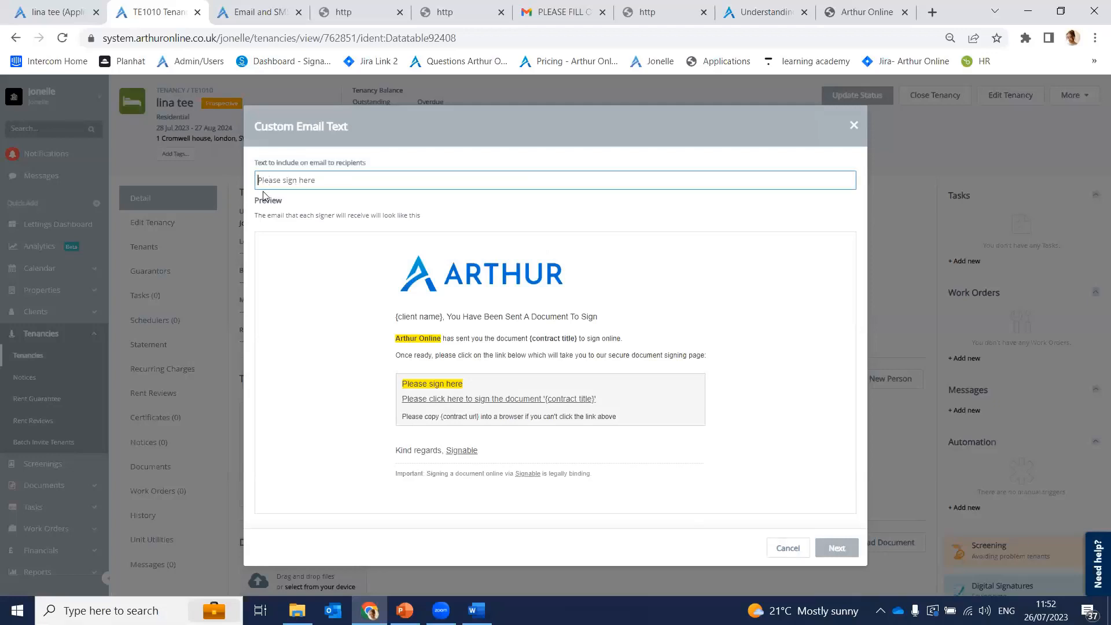
type("c")
type("ongratul")
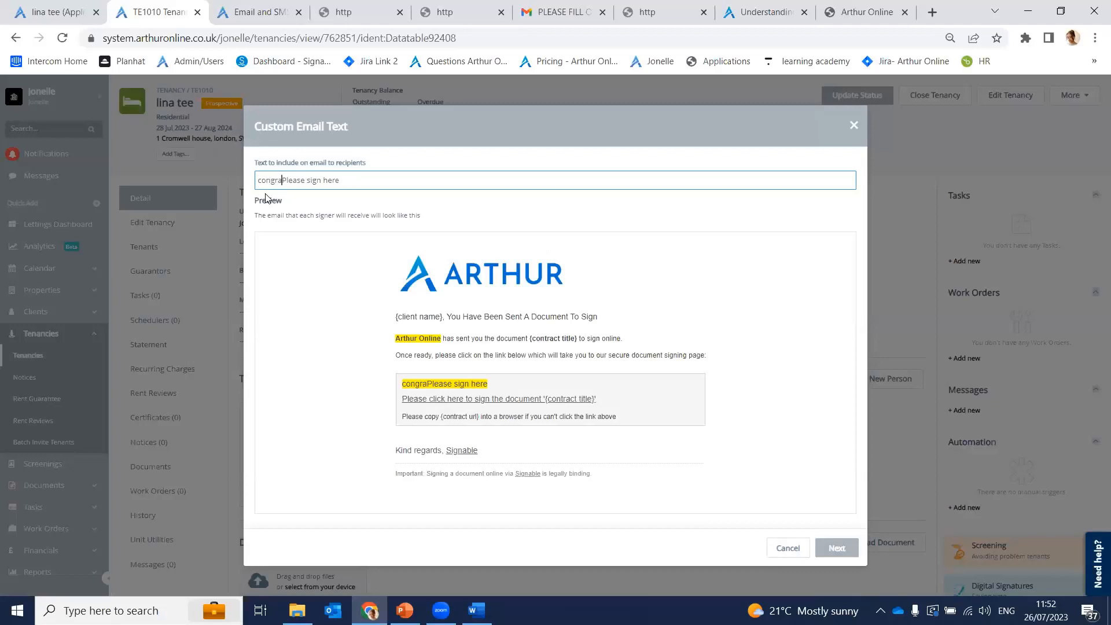
type("ation ")
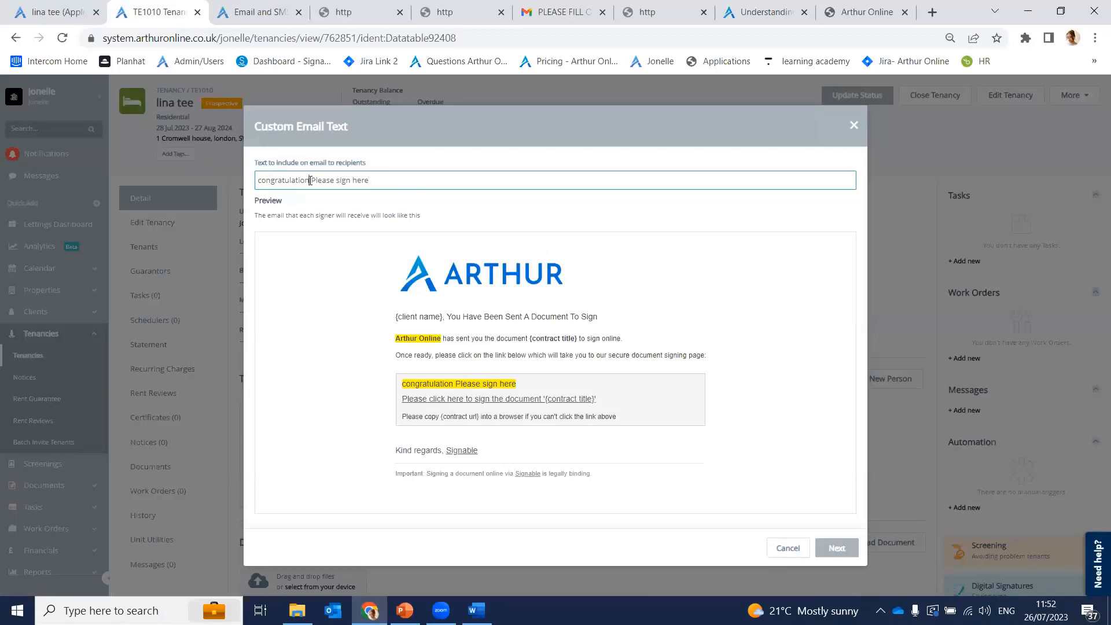
type(",")
left_click(645, 323)
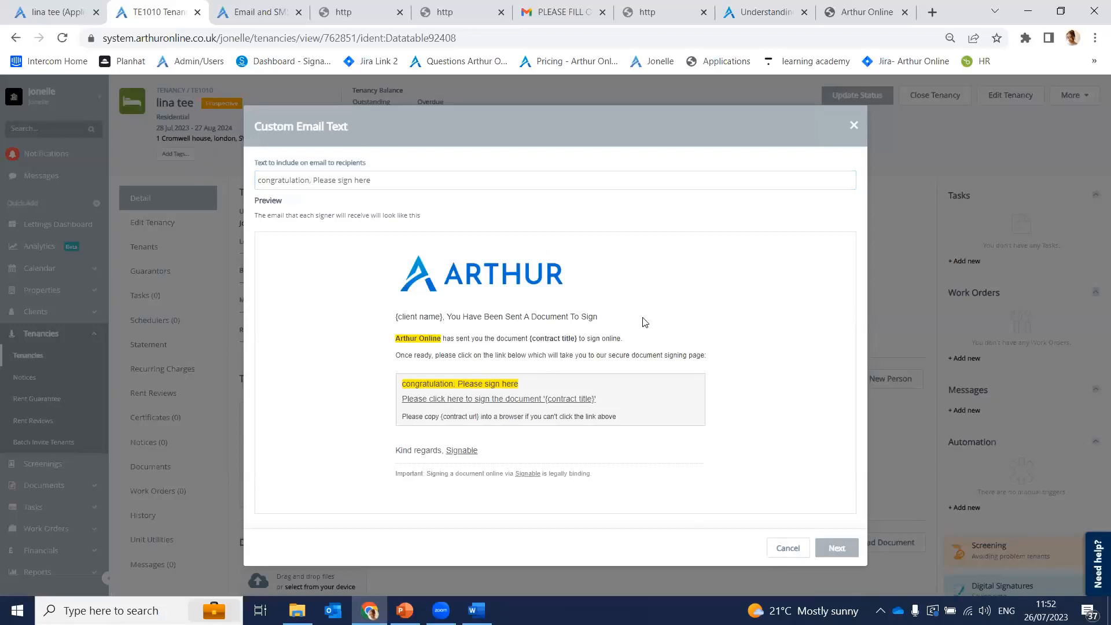
left_click(839, 549)
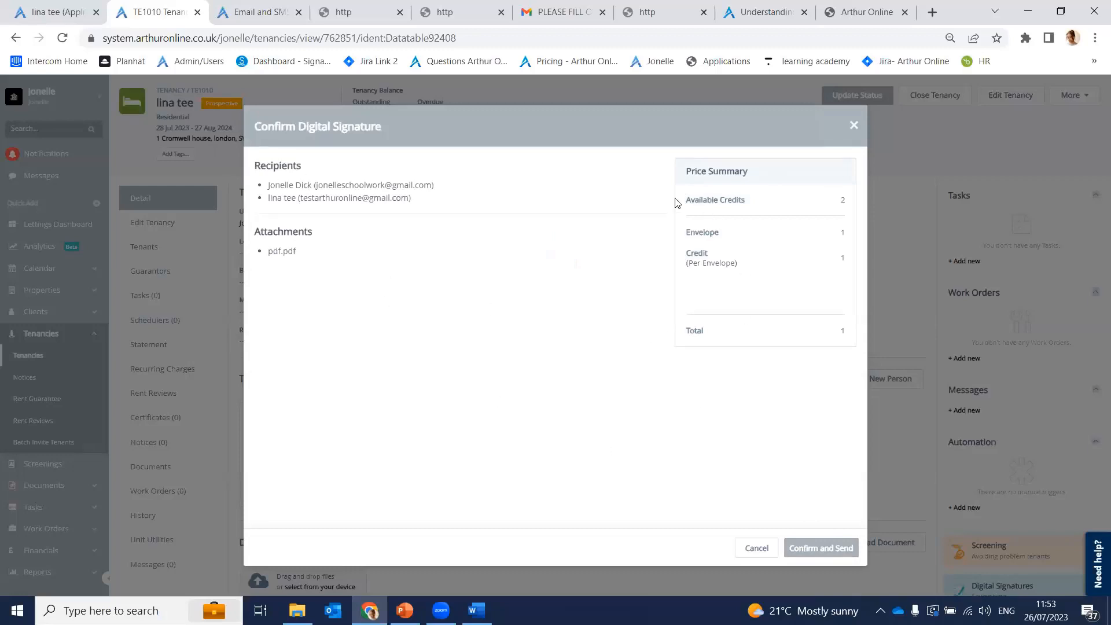
left_click_drag(675, 202, 762, 200)
left_click(761, 199)
left_click_drag(837, 234, 852, 271)
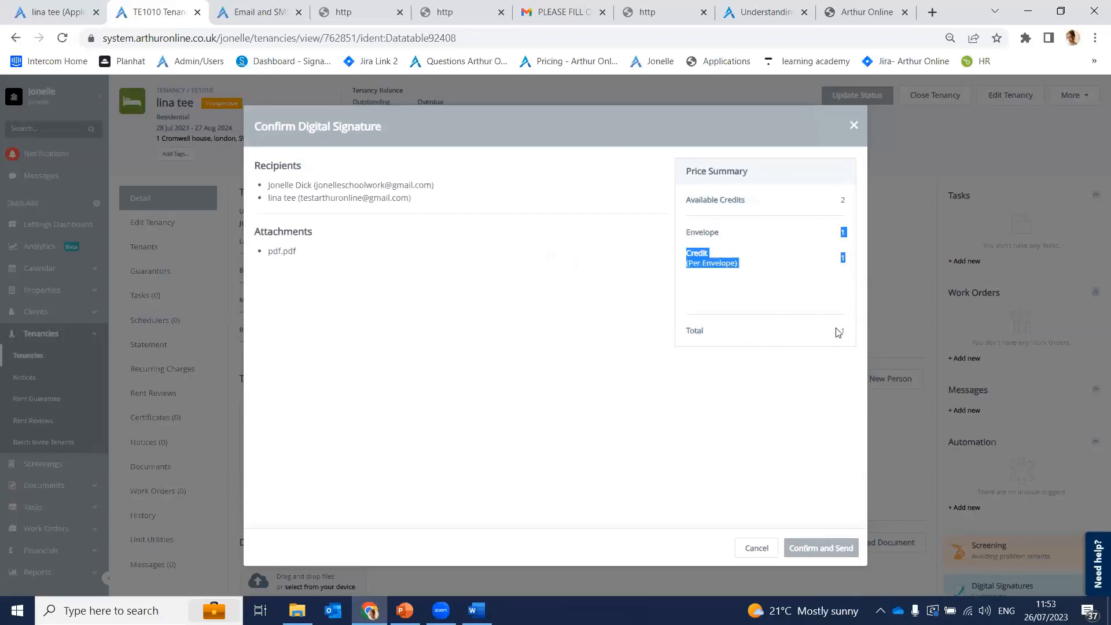
left_click_drag(837, 330, 853, 335)
left_click(431, 295)
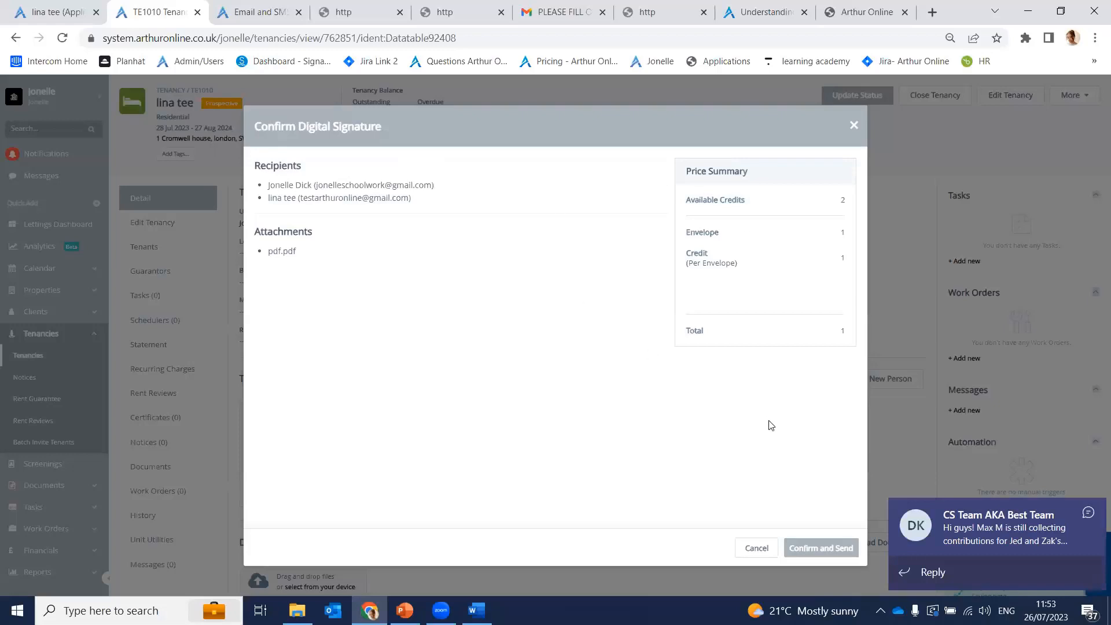
Step: Send the agreement for digital signature, check the Gmail inbox, and return to tenancy TE1010
left_click(804, 548)
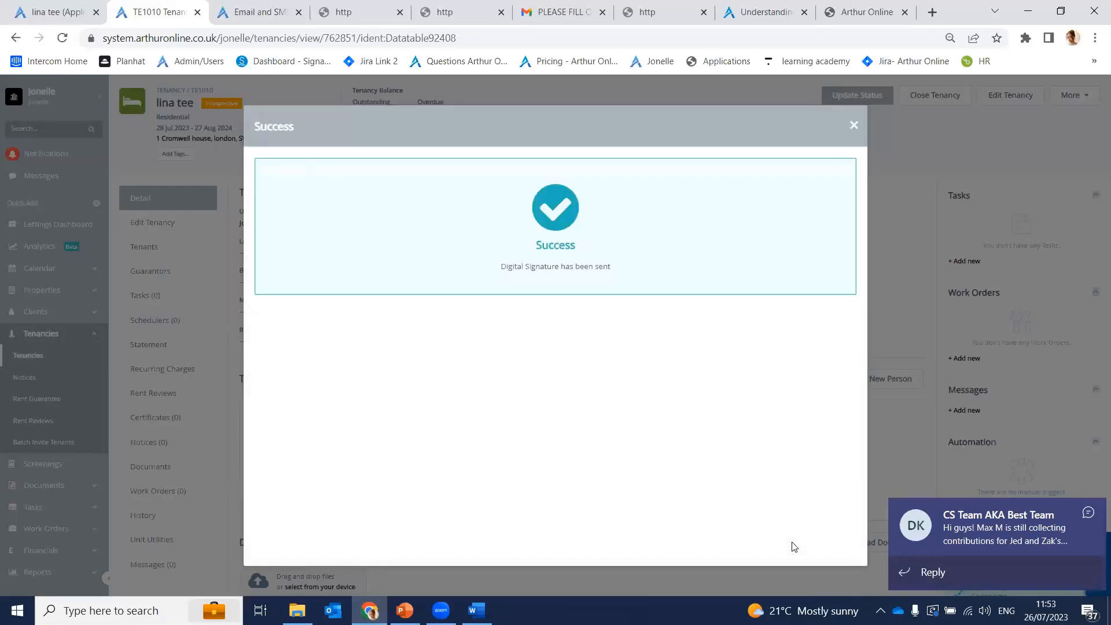
left_click(854, 126)
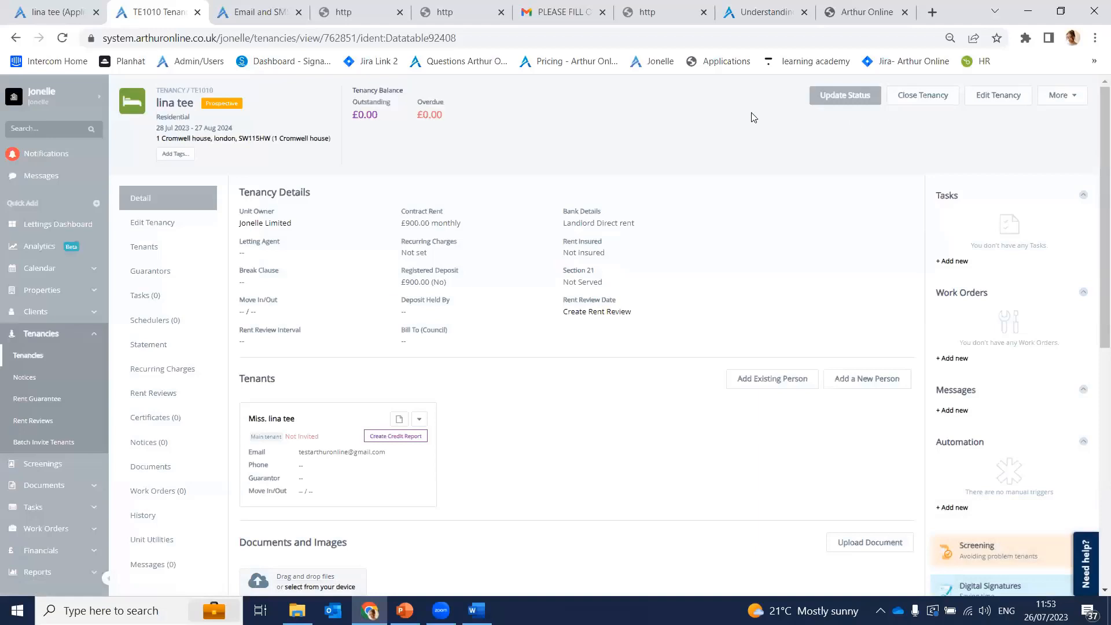
key("ctrl+6")
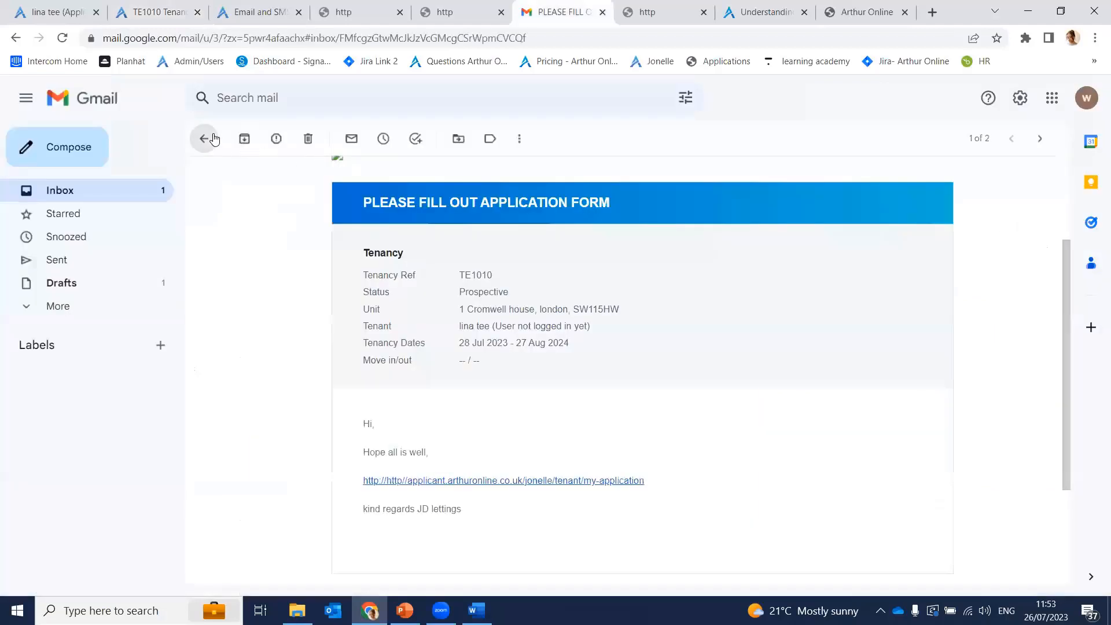
left_click(213, 139)
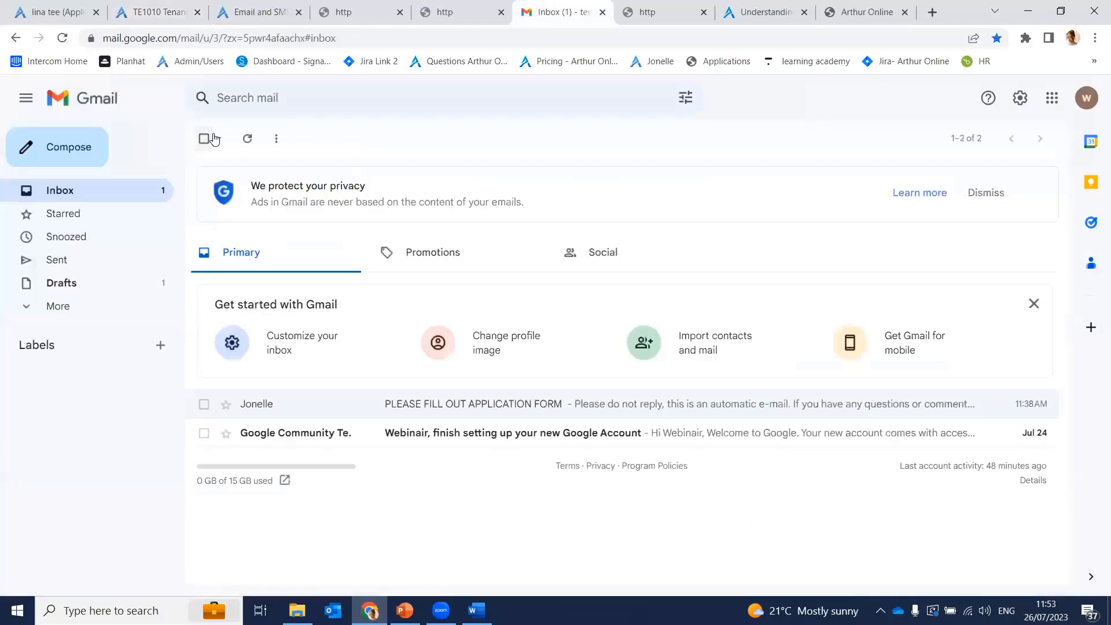
left_click(246, 142)
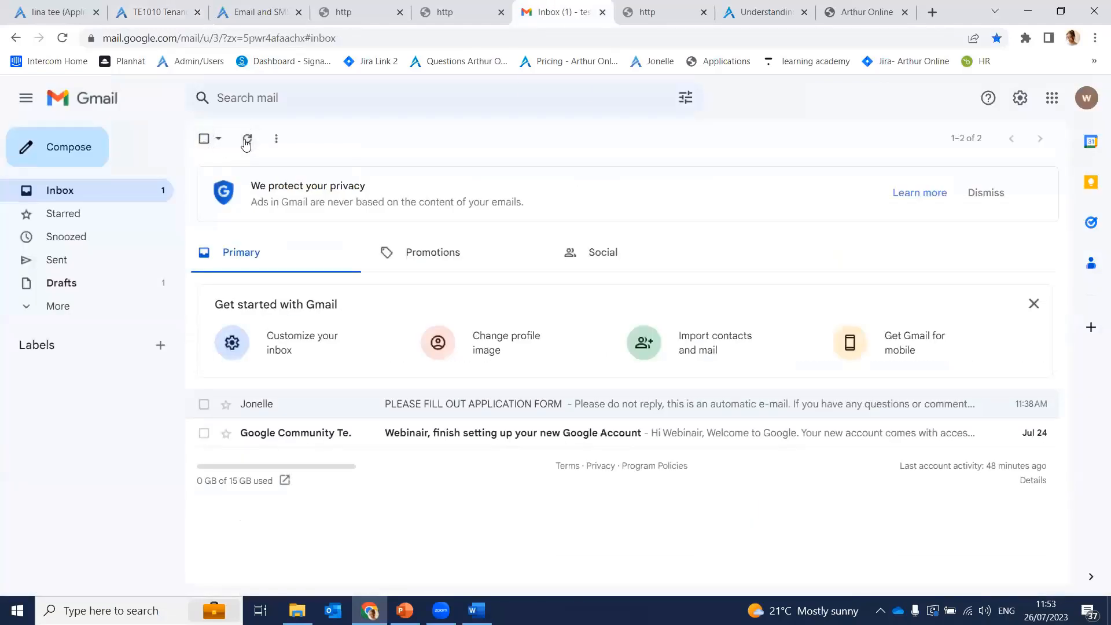
left_click(75, 6)
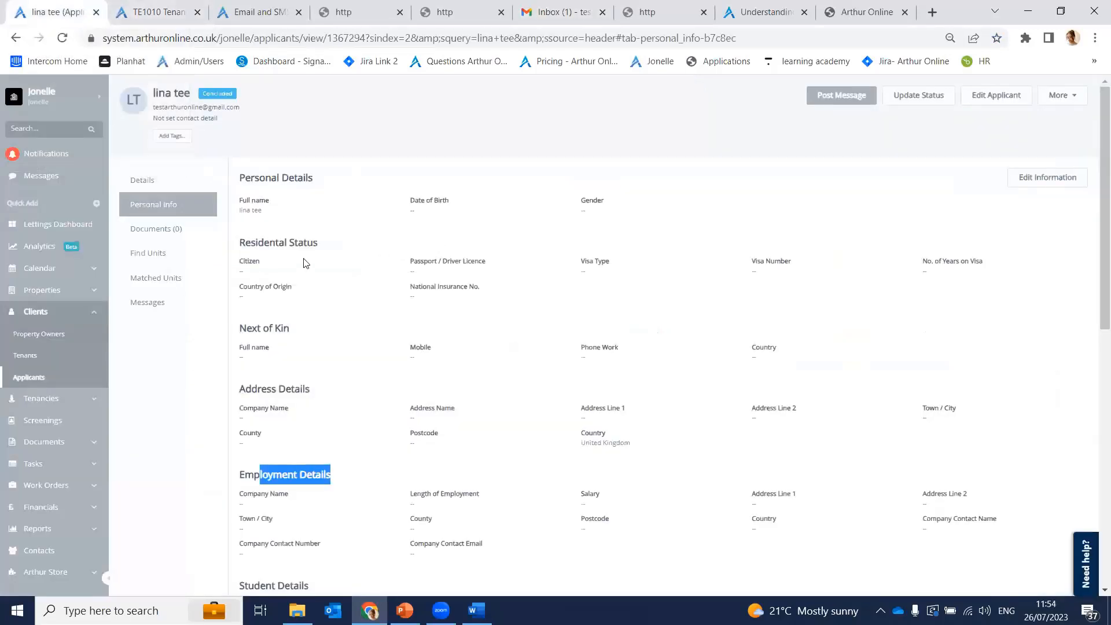
left_click(150, 8)
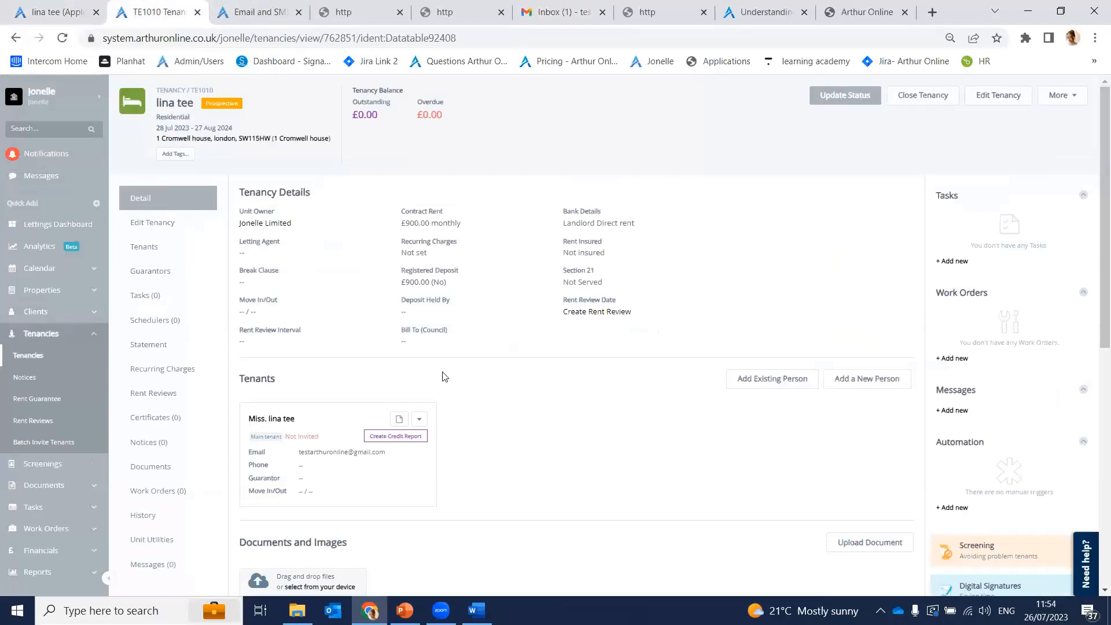
Step: Open Documents > Digital Signature to see the sent TE1010 agreement
scroll(347, 404, "down", 6)
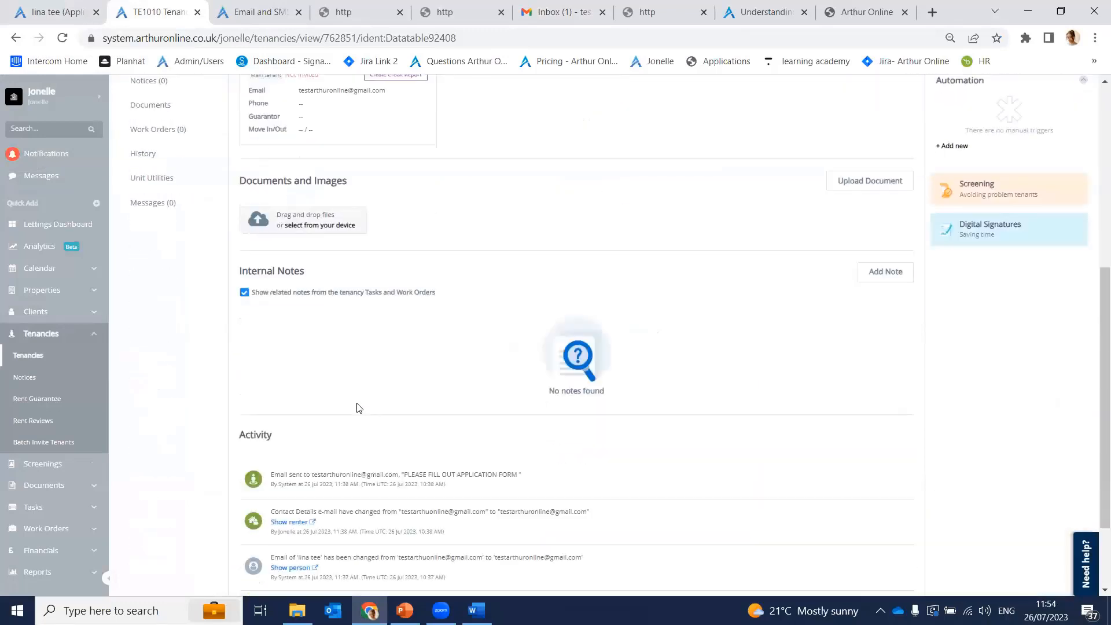
scroll(354, 404, "up", 4)
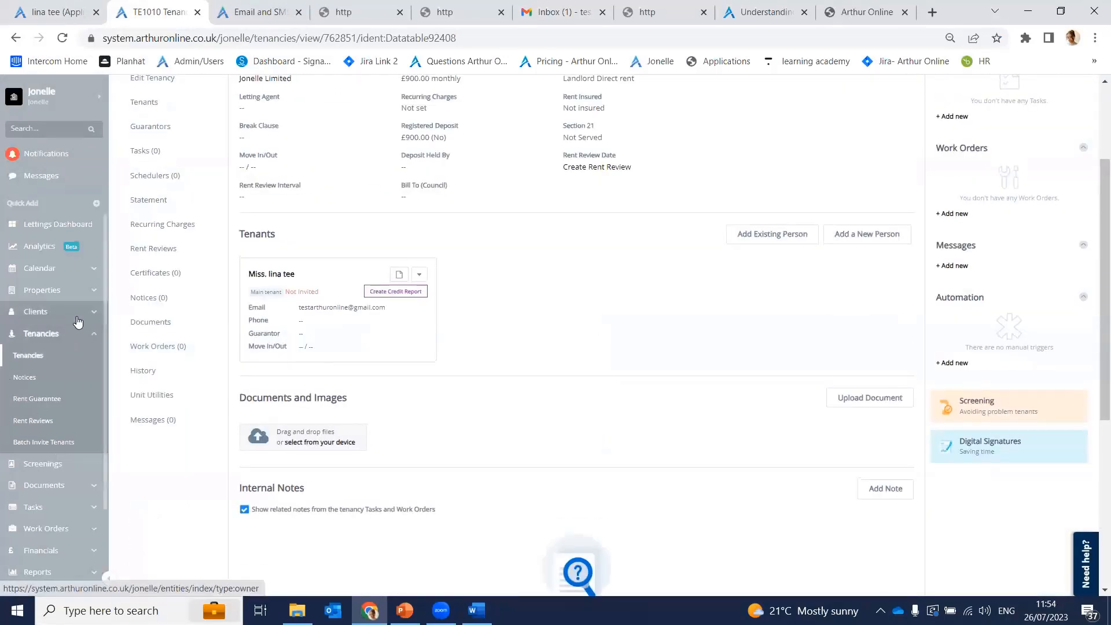
left_click(65, 478)
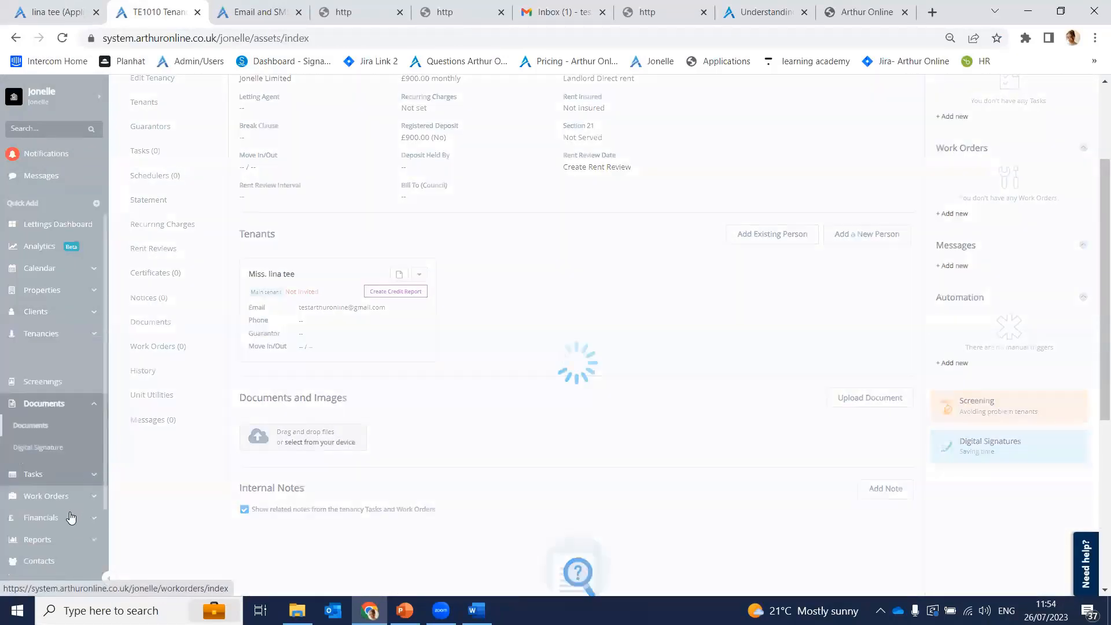
left_click(64, 427)
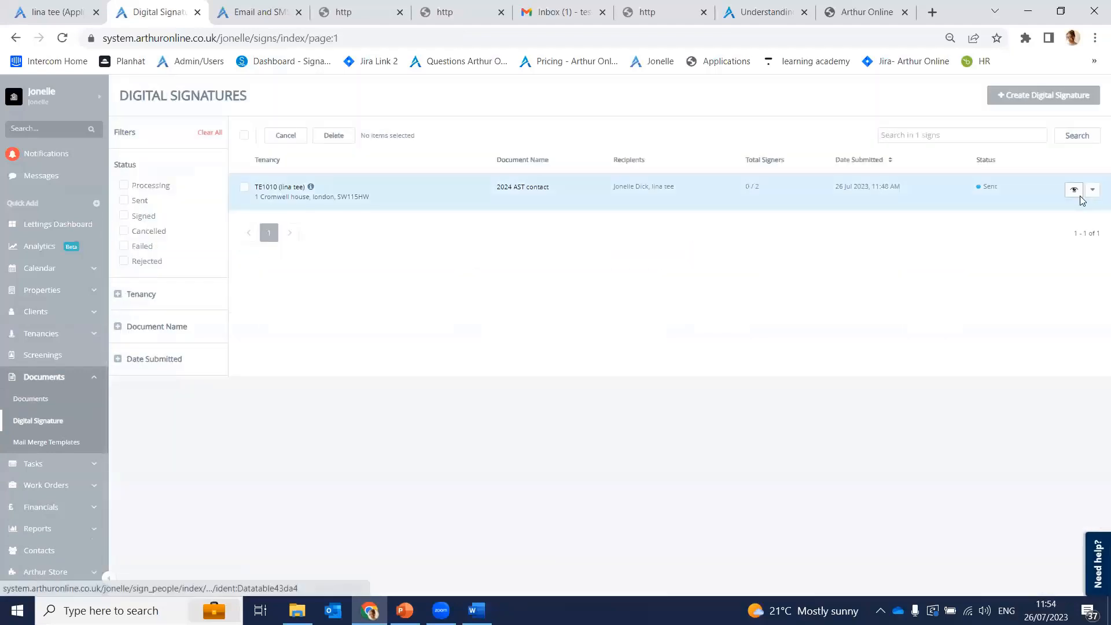
Step: Review the TE1010 agreement's two signers' email addresses, then close the list and go to Tenancies
left_click(1075, 192)
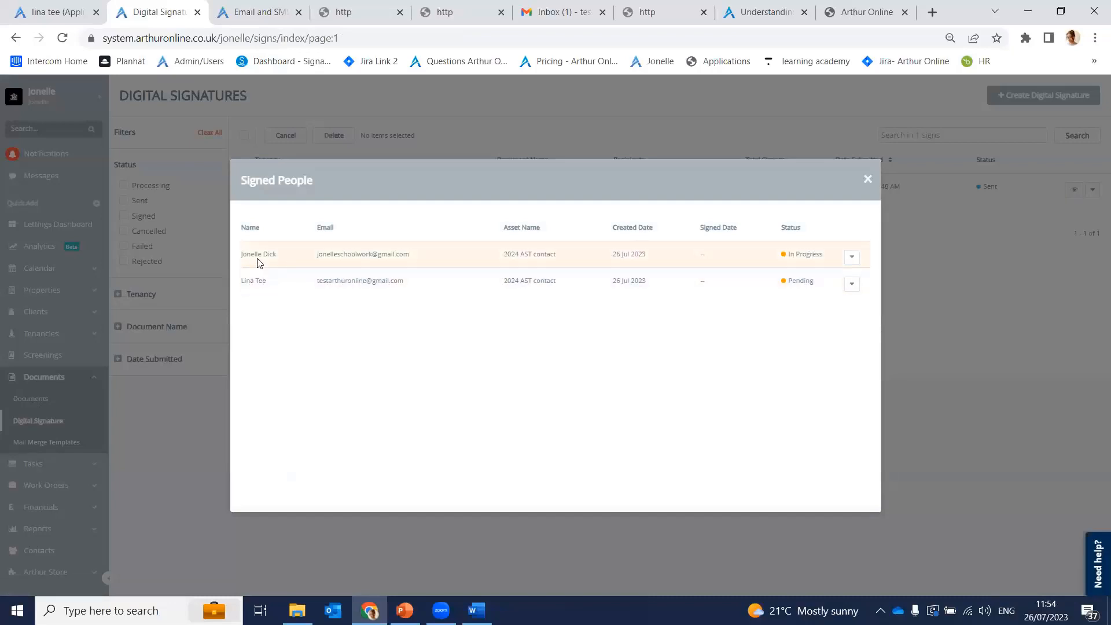
left_click_drag(316, 255, 441, 289)
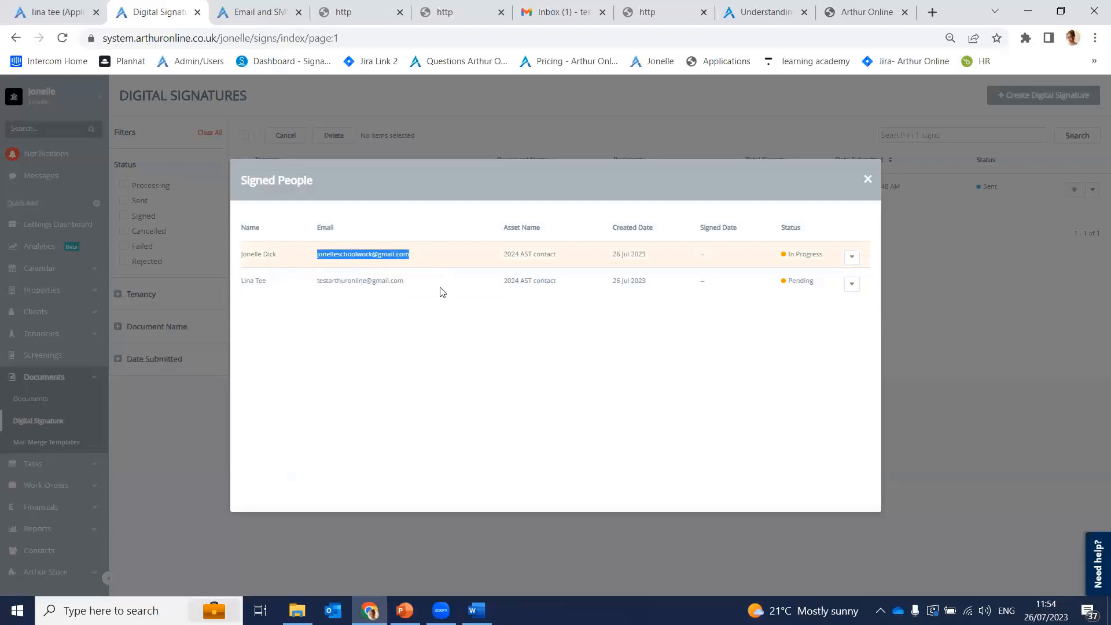
left_click(442, 283)
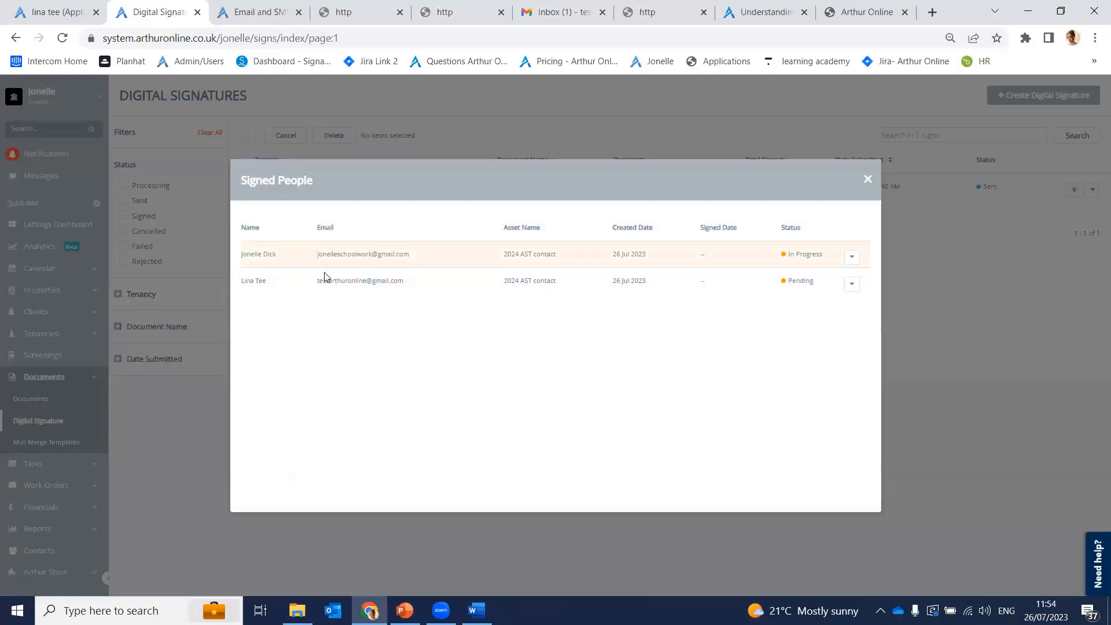
left_click_drag(312, 255, 418, 262)
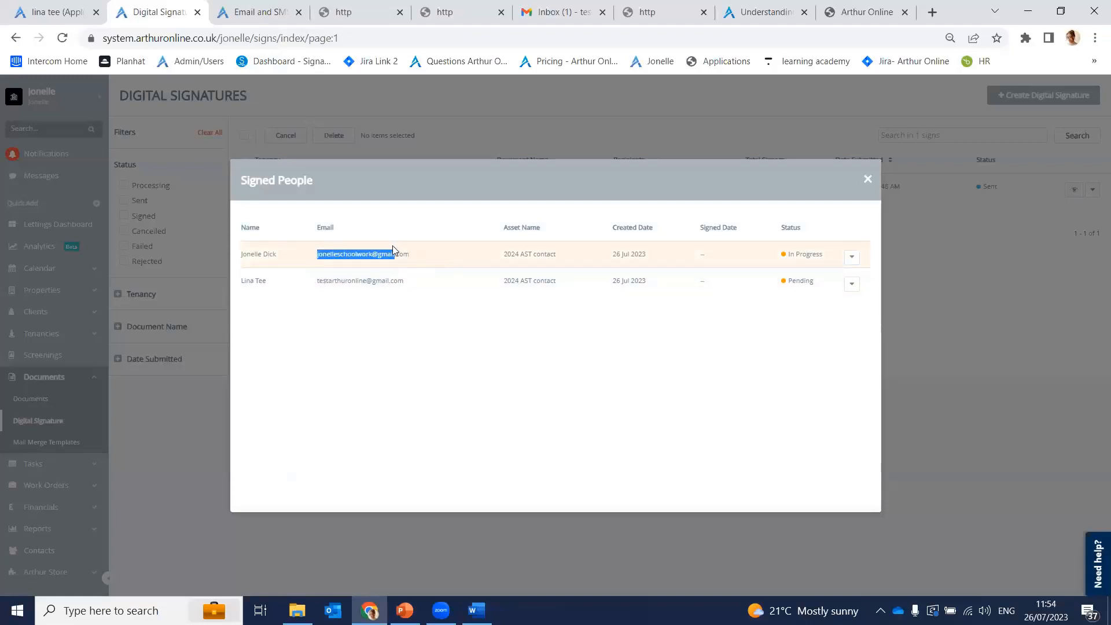
left_click_drag(318, 280, 421, 297)
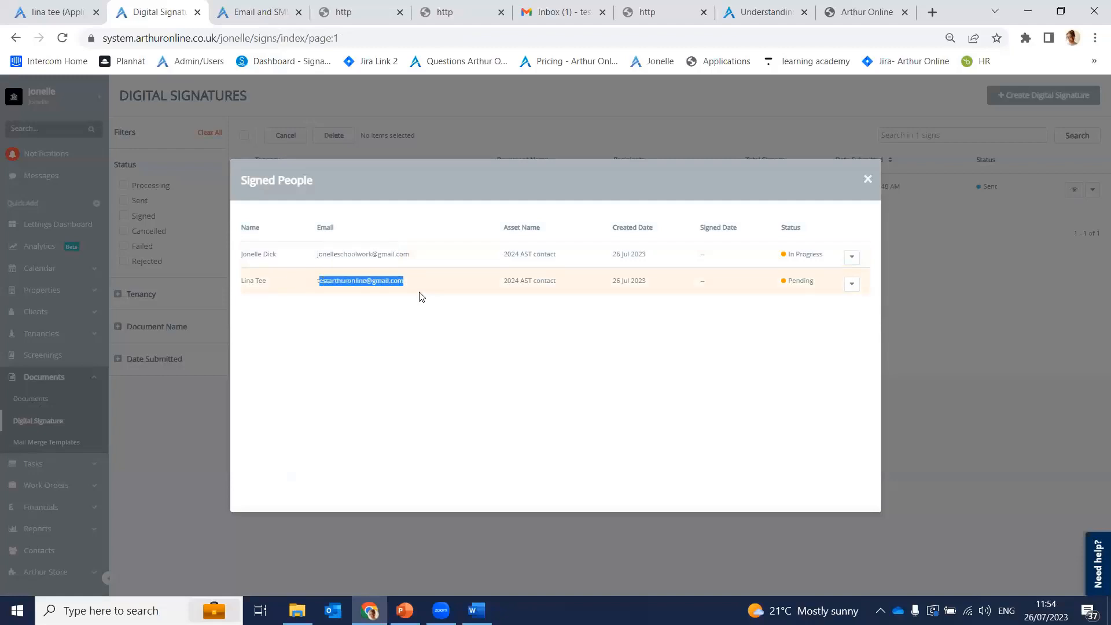
left_click(208, 411)
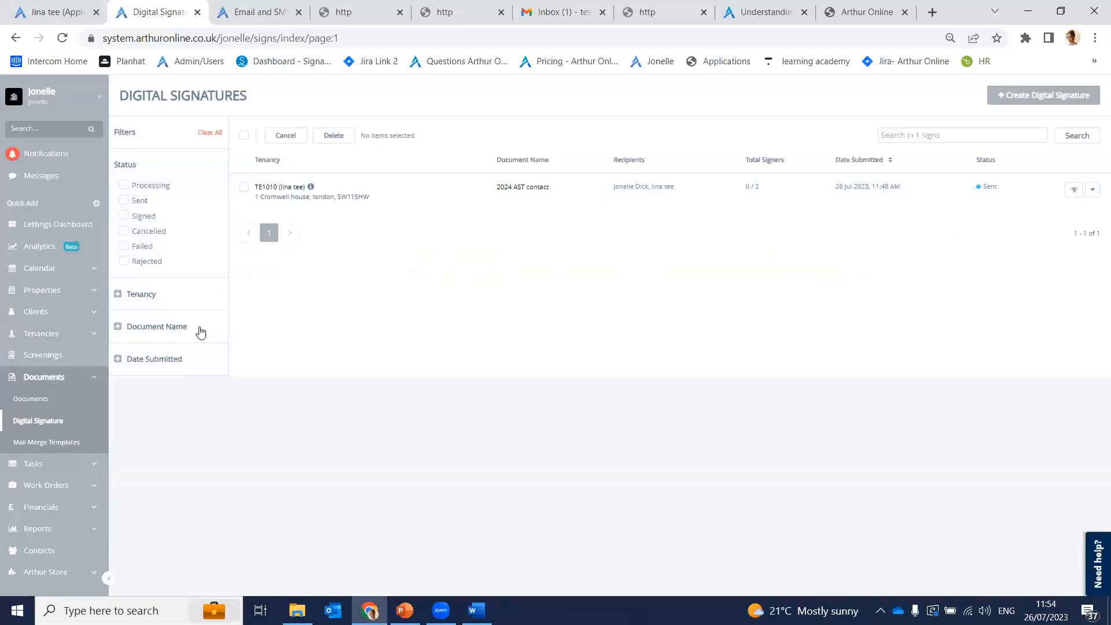
left_click(49, 334)
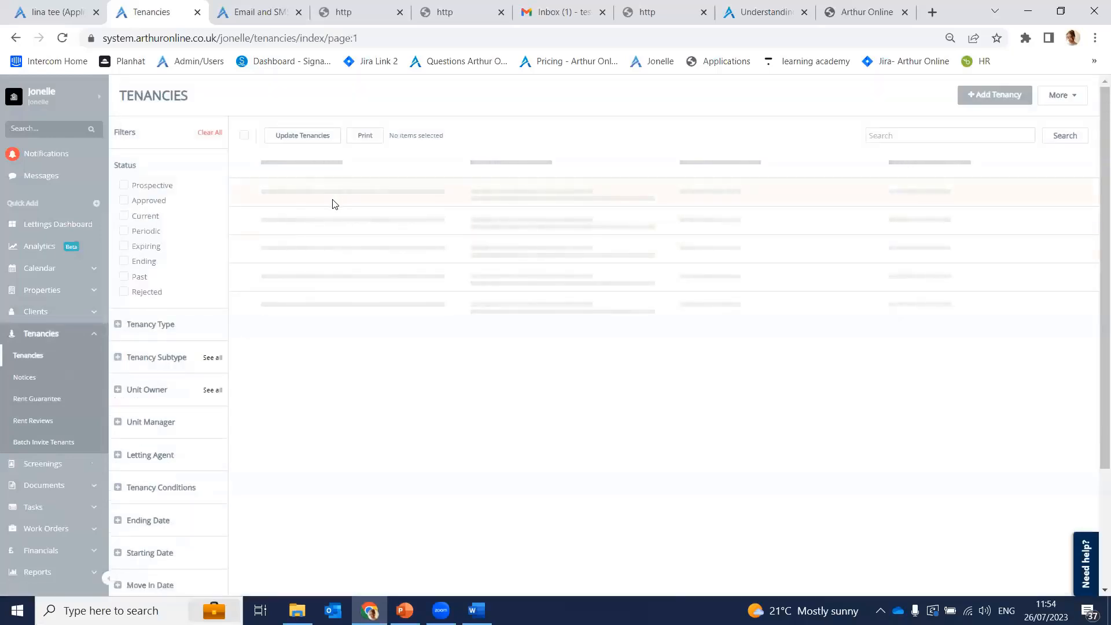
Step: Open tenancy TE1010 and choose More > Update Status
left_click(262, 189)
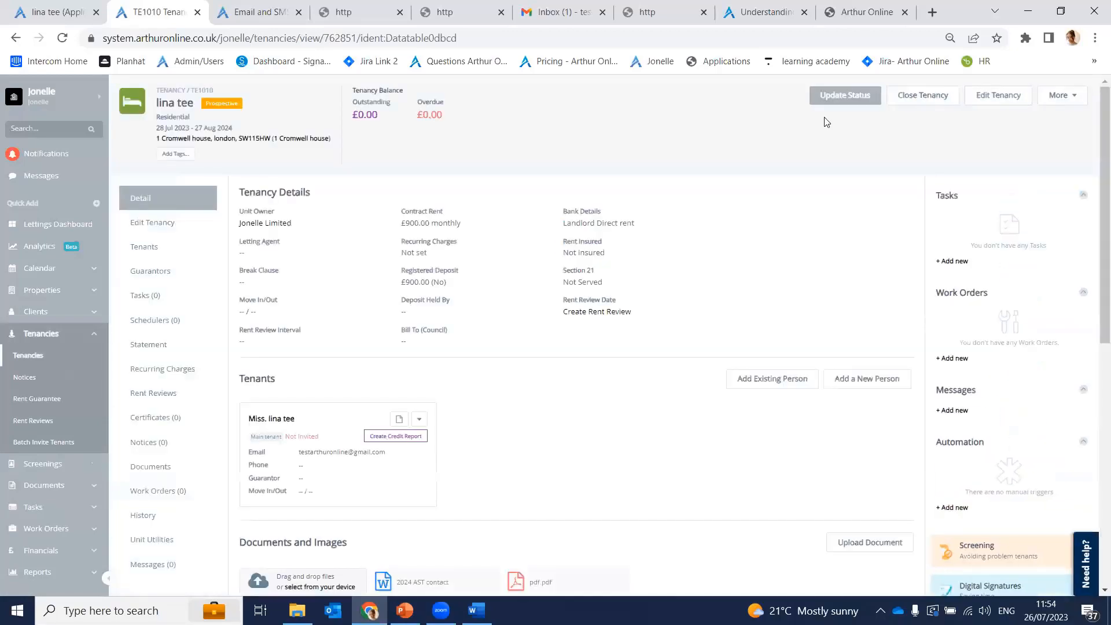
left_click(1063, 95)
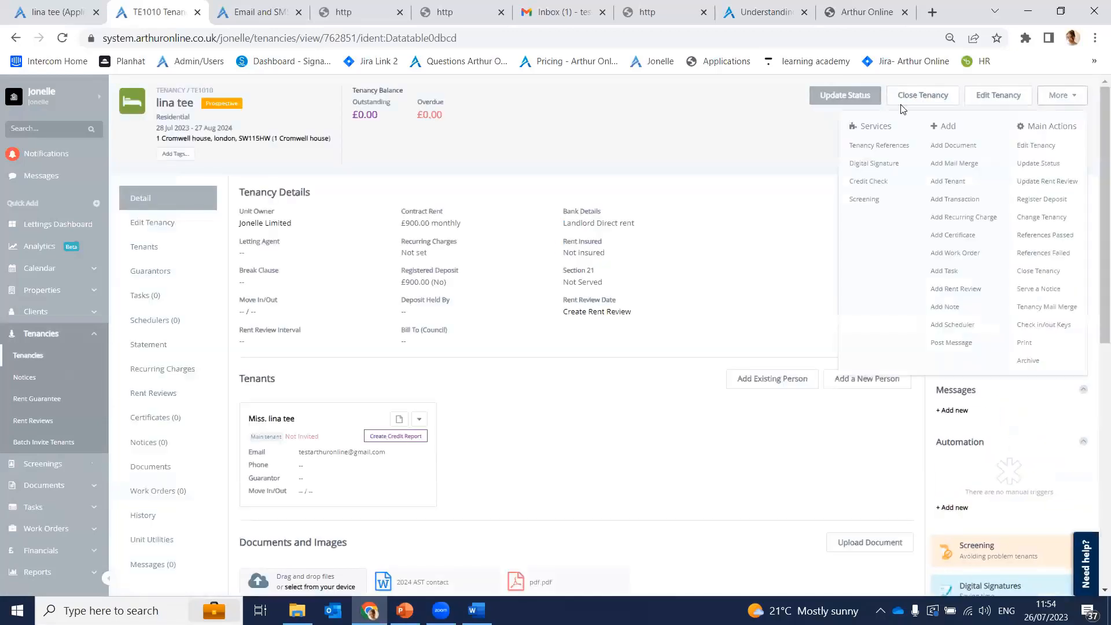
left_click(1053, 164)
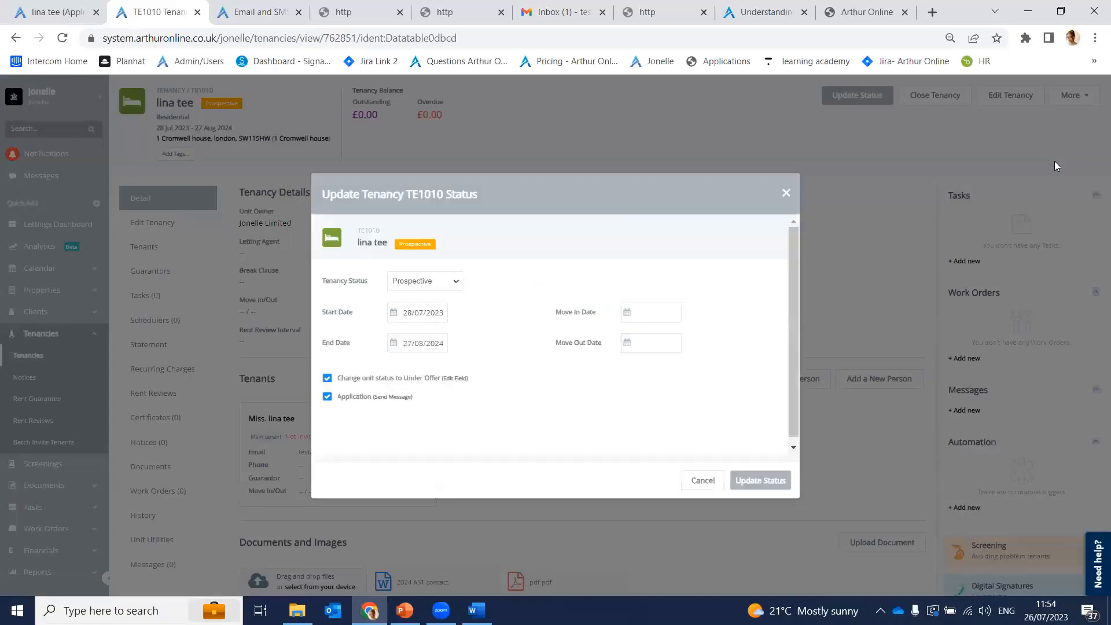
Step: Set TE1010's status to Approved with tenant invitations off and apply the update
left_click(422, 283)
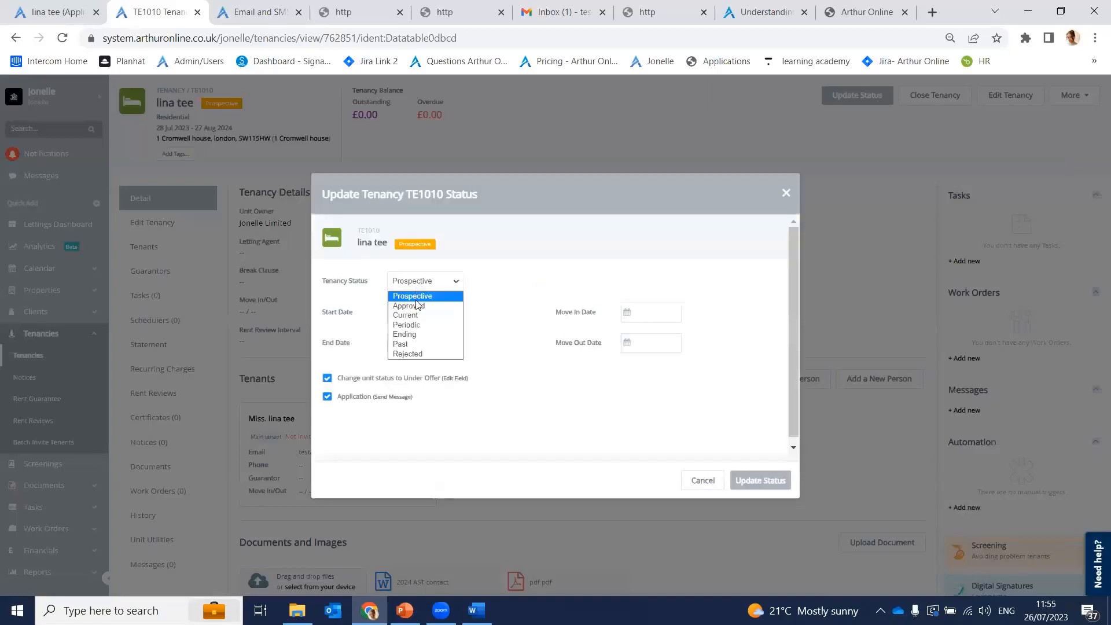
left_click(411, 306)
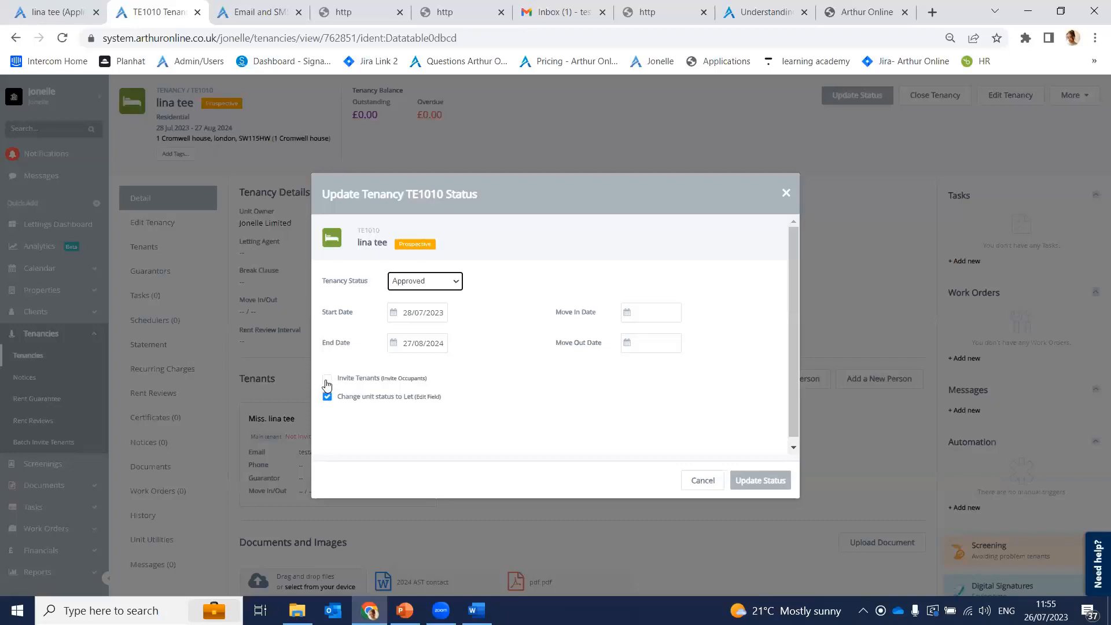
left_click(327, 380)
left_click(327, 381)
left_click_drag(322, 314, 374, 337)
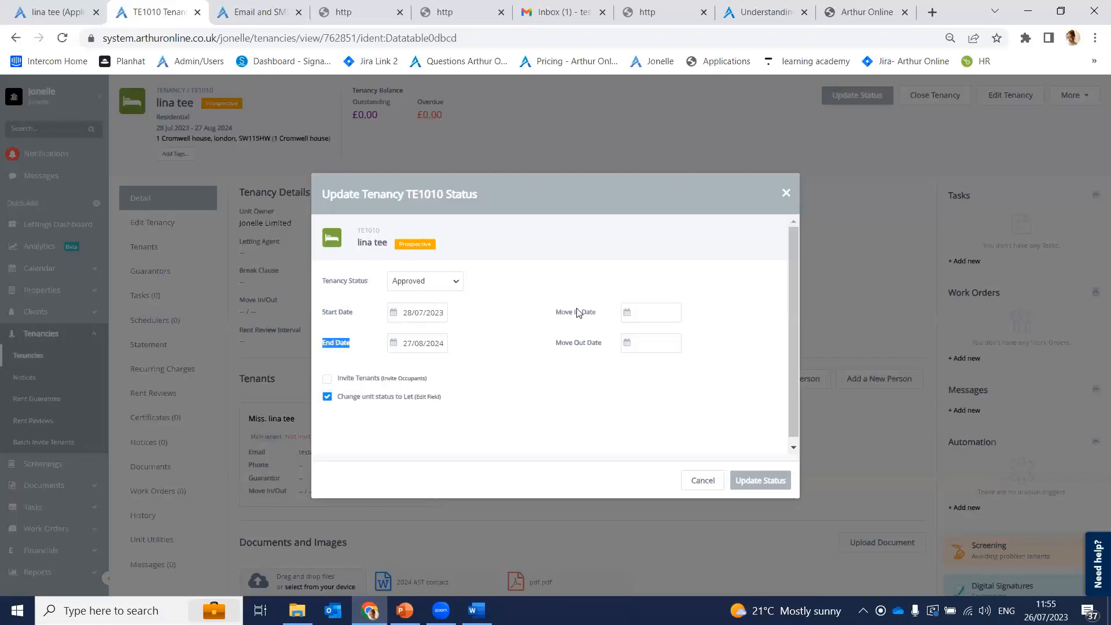
left_click_drag(565, 317, 607, 330)
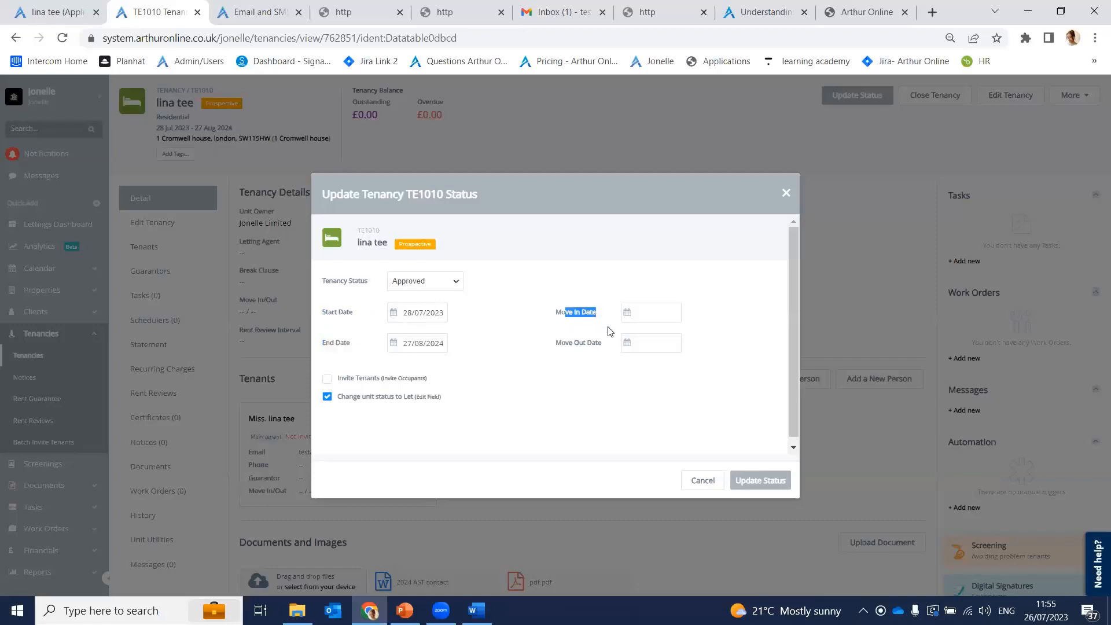
left_click(584, 351)
left_click(748, 484)
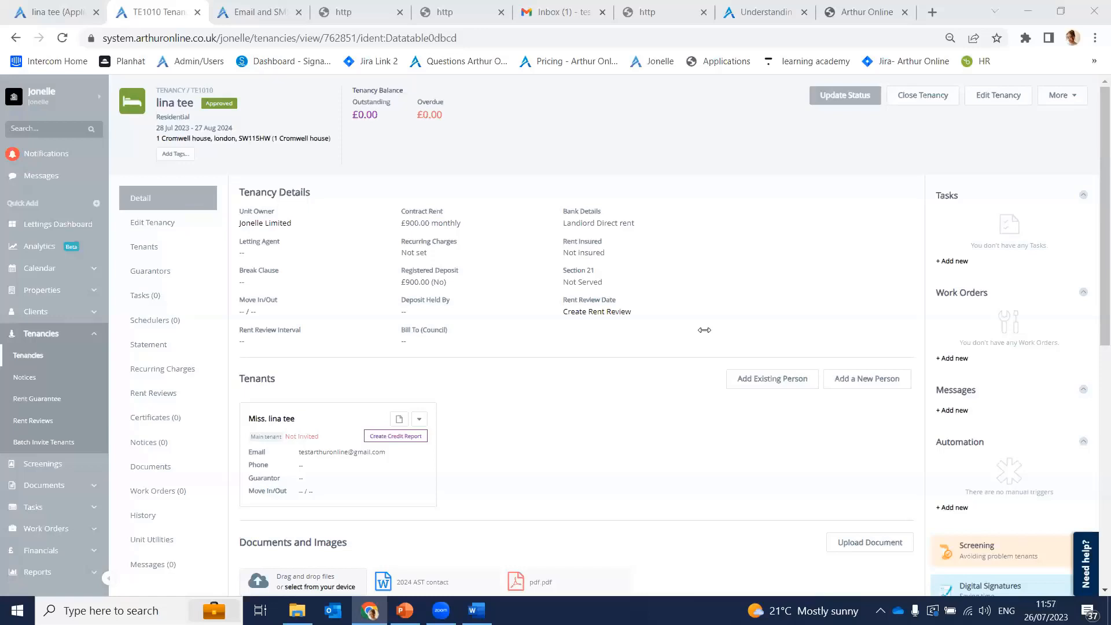
Step: In Automation settings, expand Tenancies > 'Tenancy status set to prospective' and edit its Application message action
left_click(87, 113)
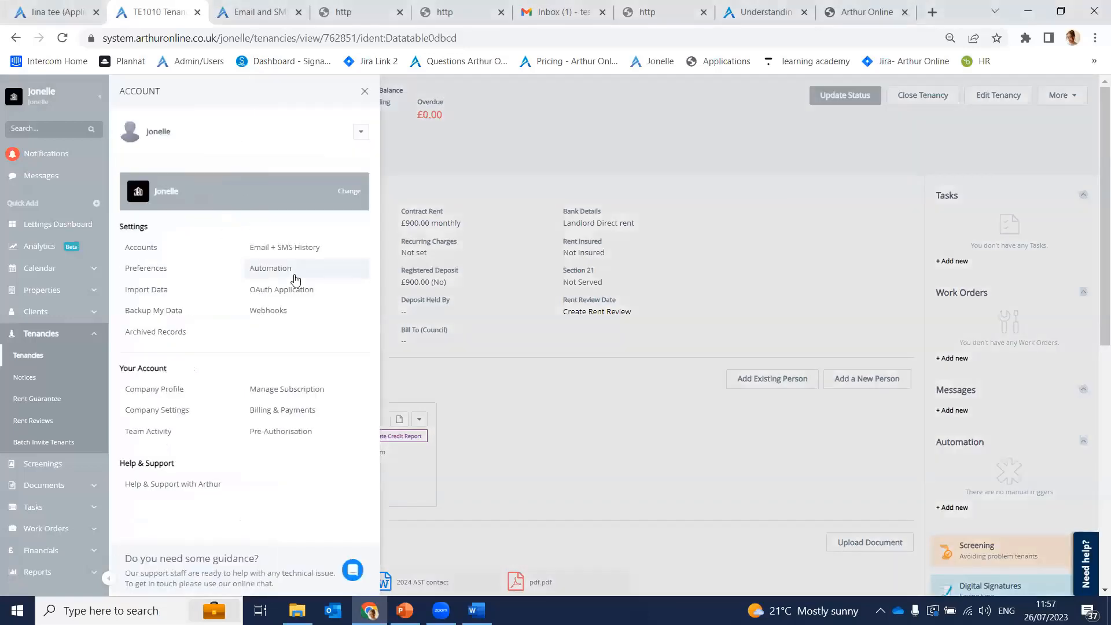
left_click(294, 275)
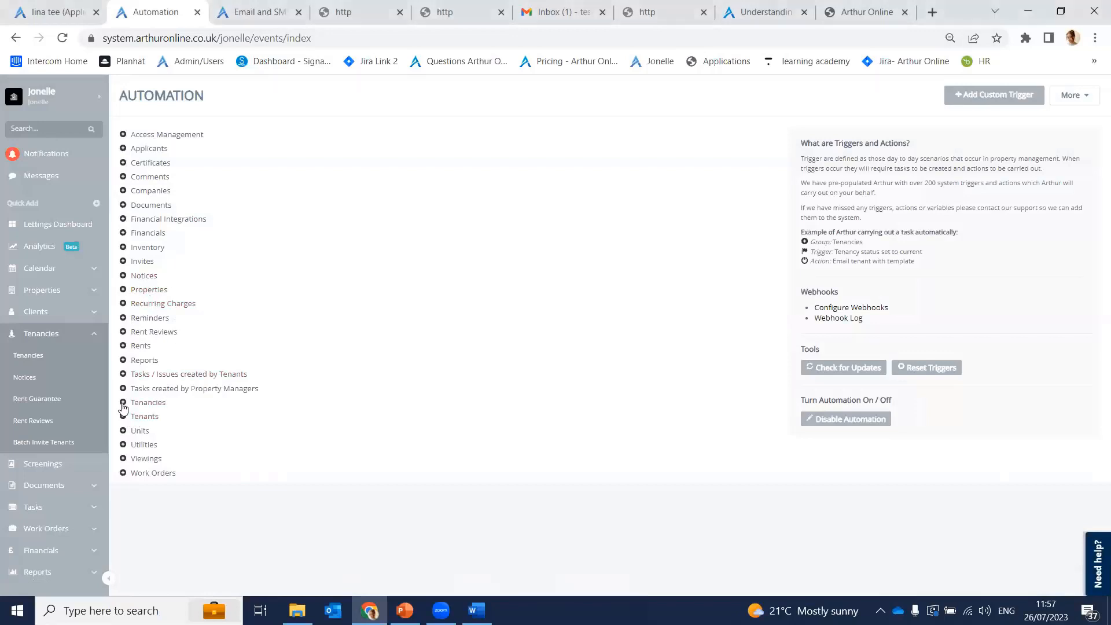
left_click(143, 402)
scroll(146, 395, "down", 5)
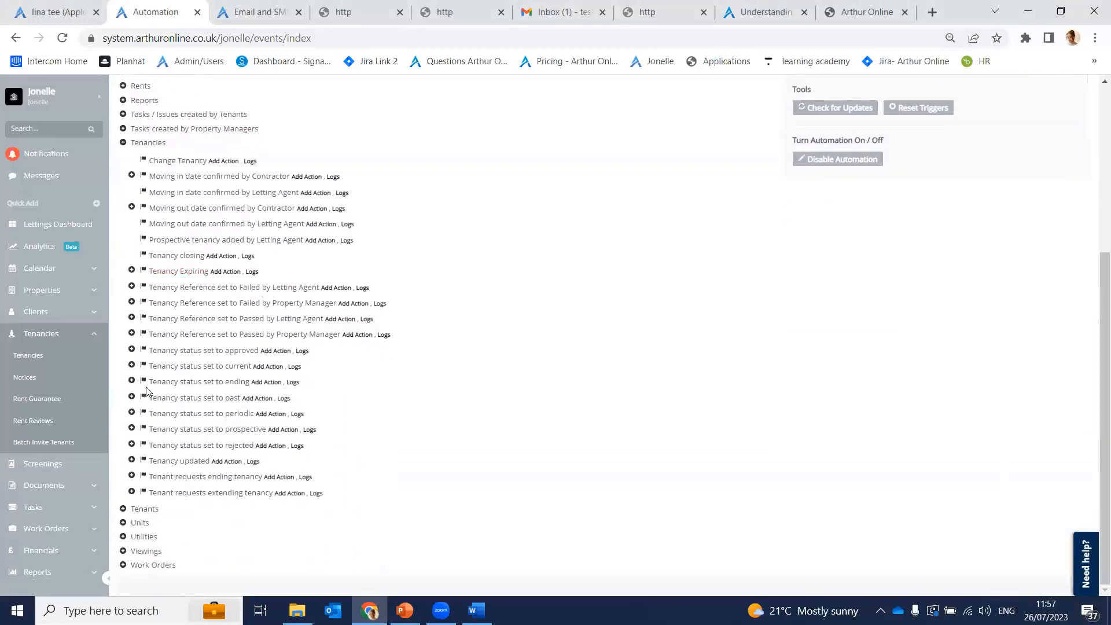
left_click(132, 429)
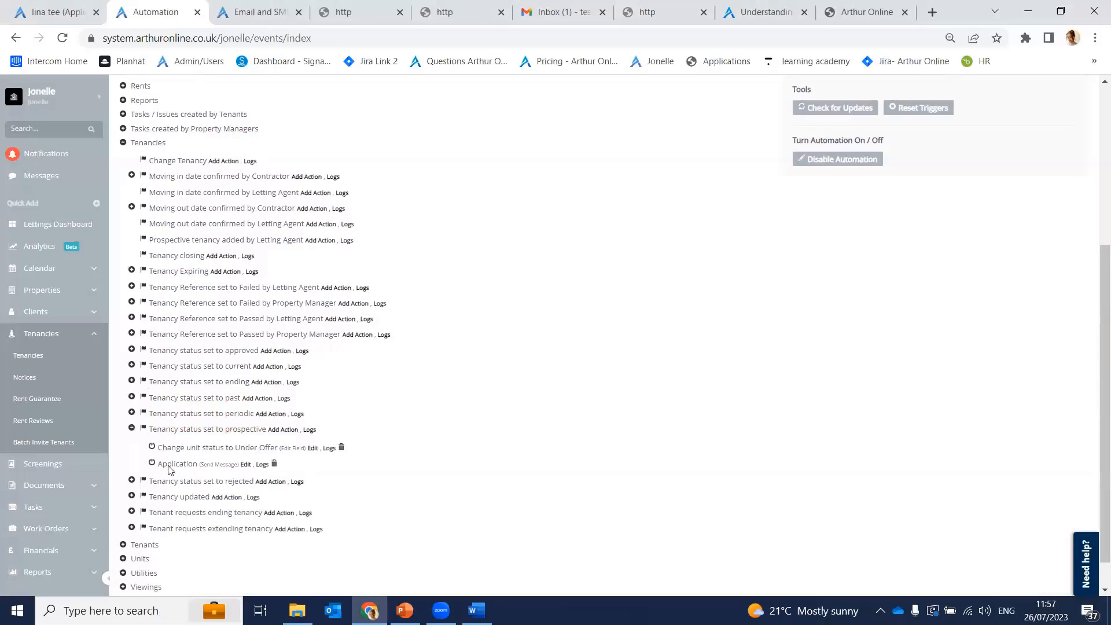
left_click(248, 466)
scroll(536, 391, "down", 4)
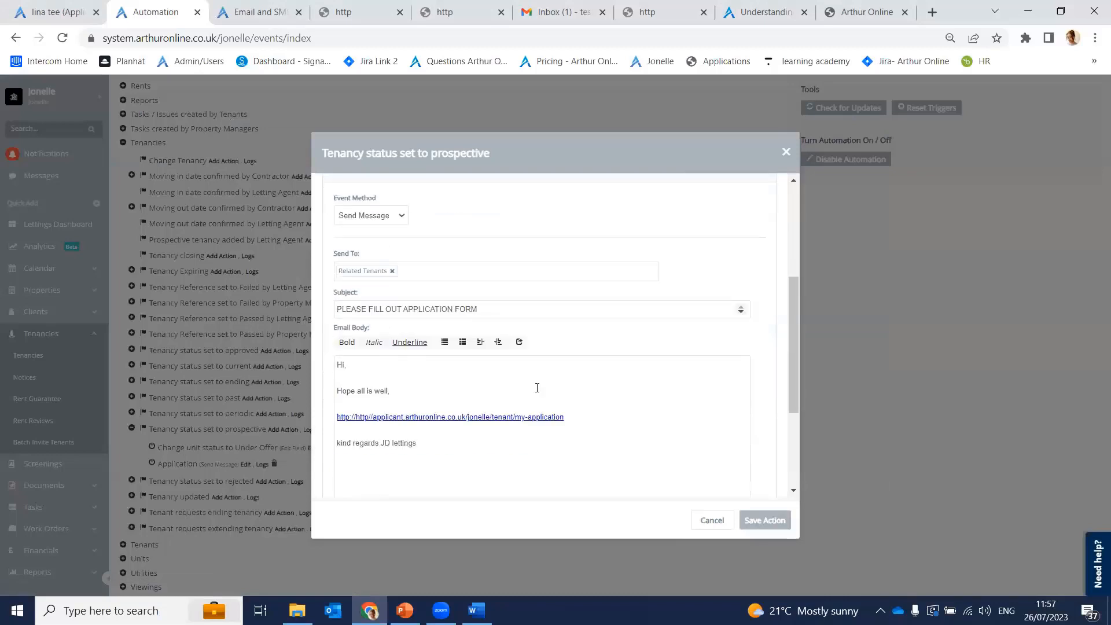
Step: Review the 'PLEASE FILL OUT APPLICATION FORM' email body and its merge fields, then close it unsaved
scroll(438, 409, "down", 3)
scroll(390, 350, "up", 3)
right_click(391, 351)
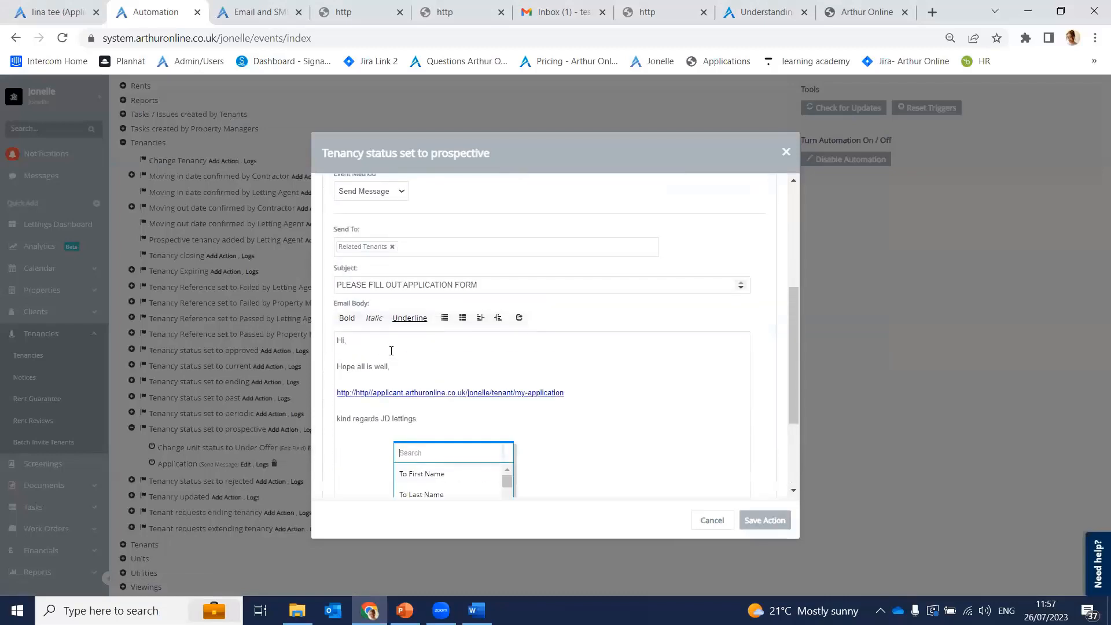
left_click(496, 376)
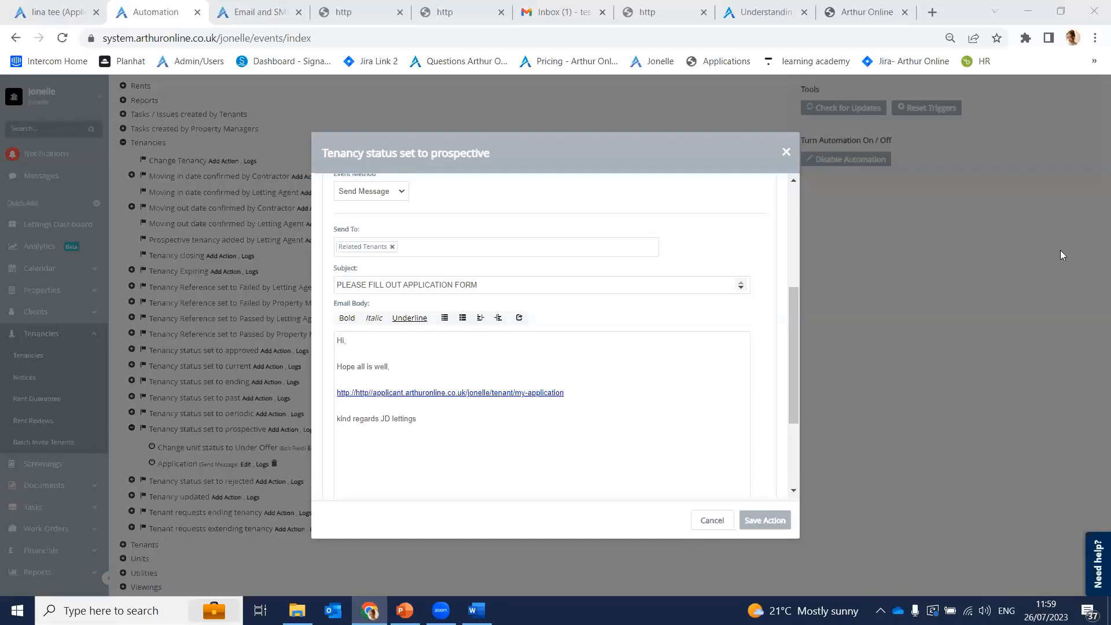
left_click(784, 152)
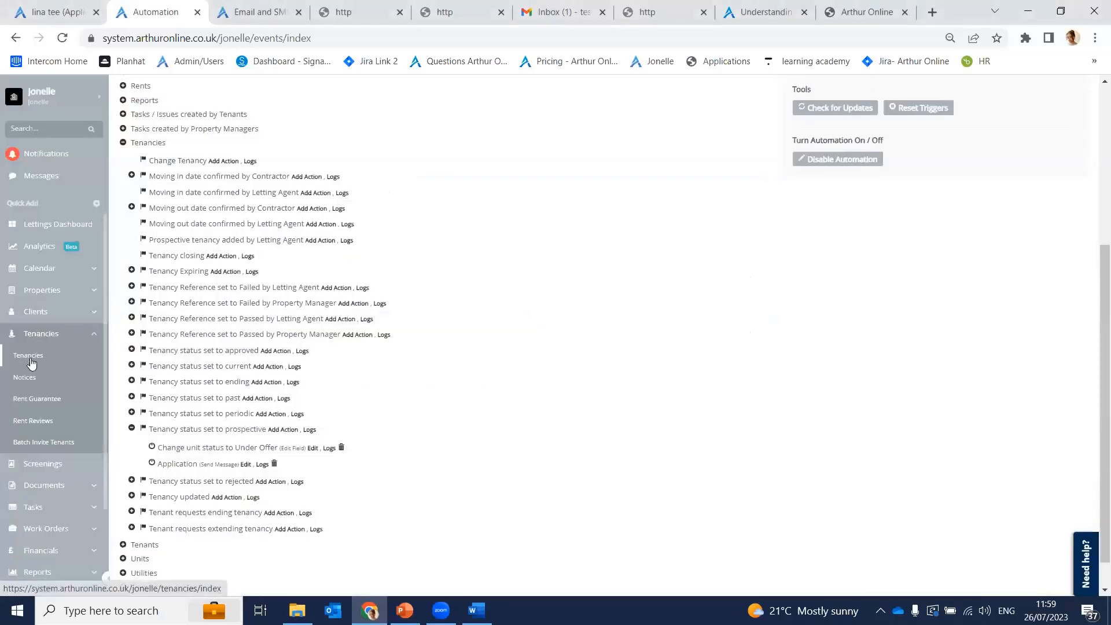
left_click(50, 296)
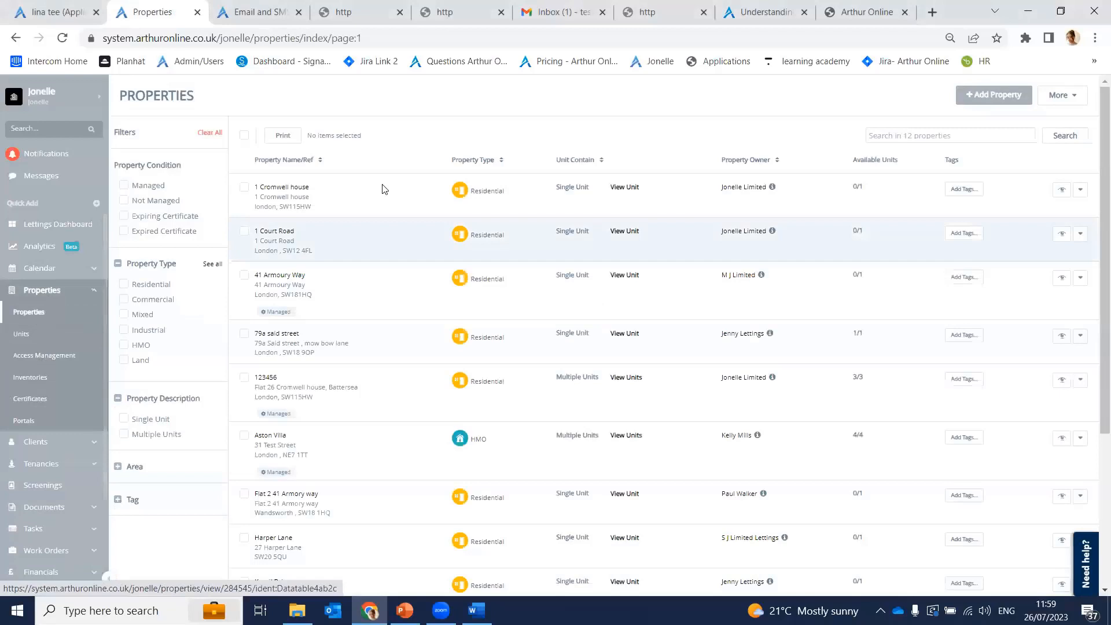
left_click(285, 187)
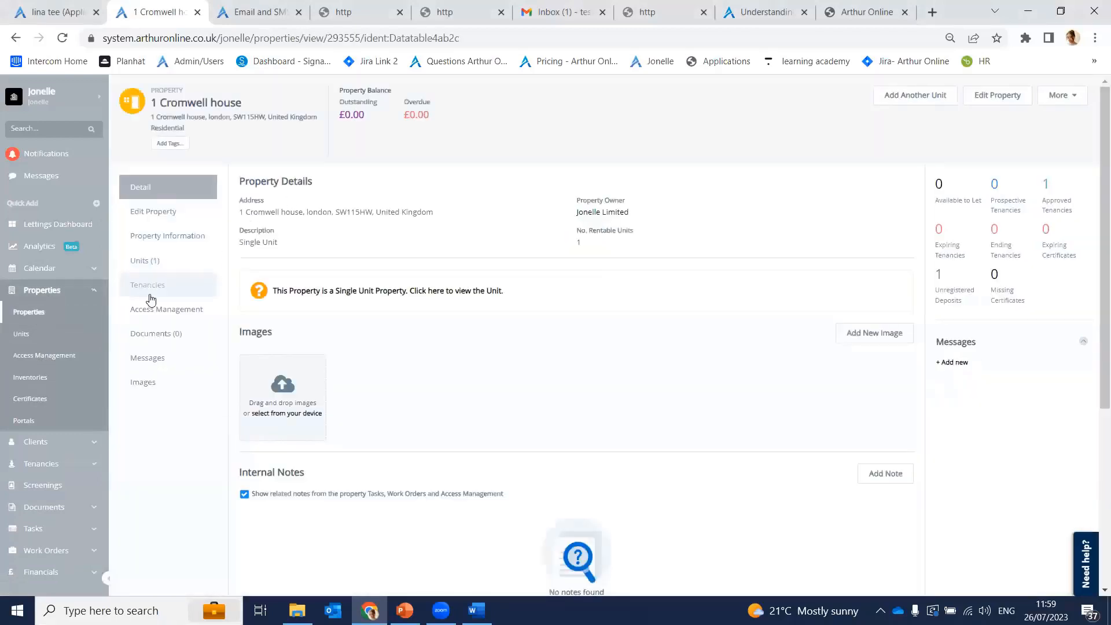
left_click(177, 272)
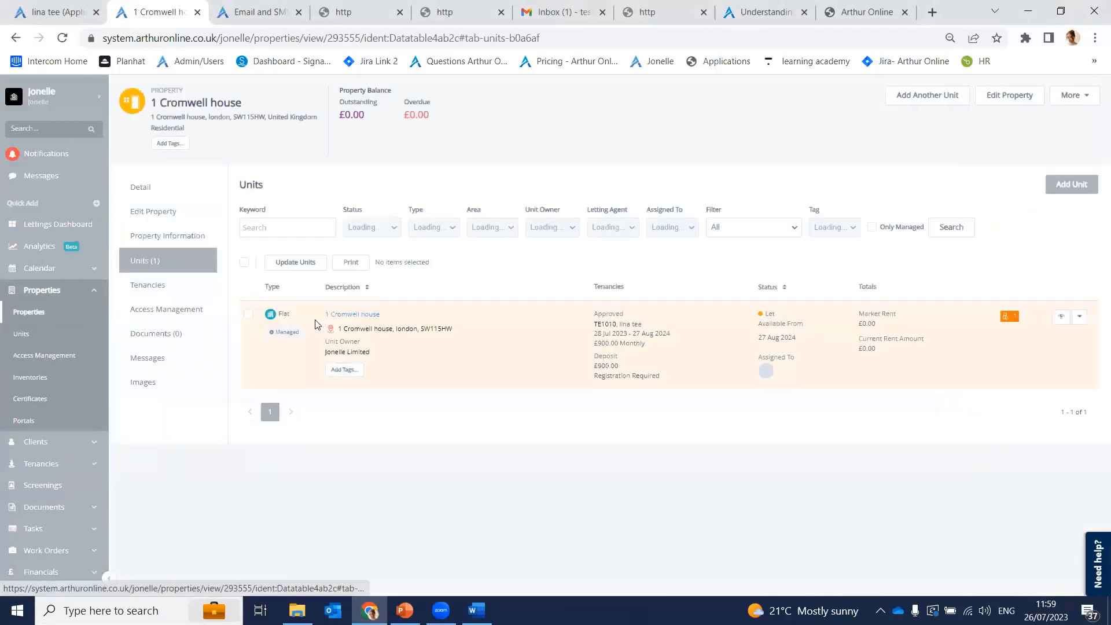
left_click(363, 347)
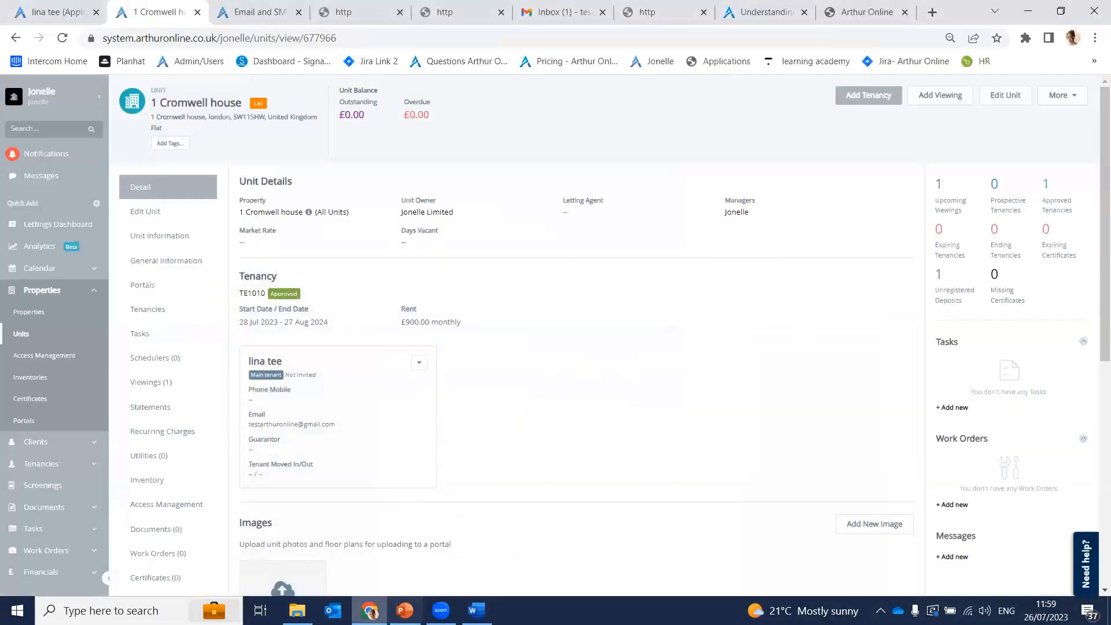
left_click(440, 611)
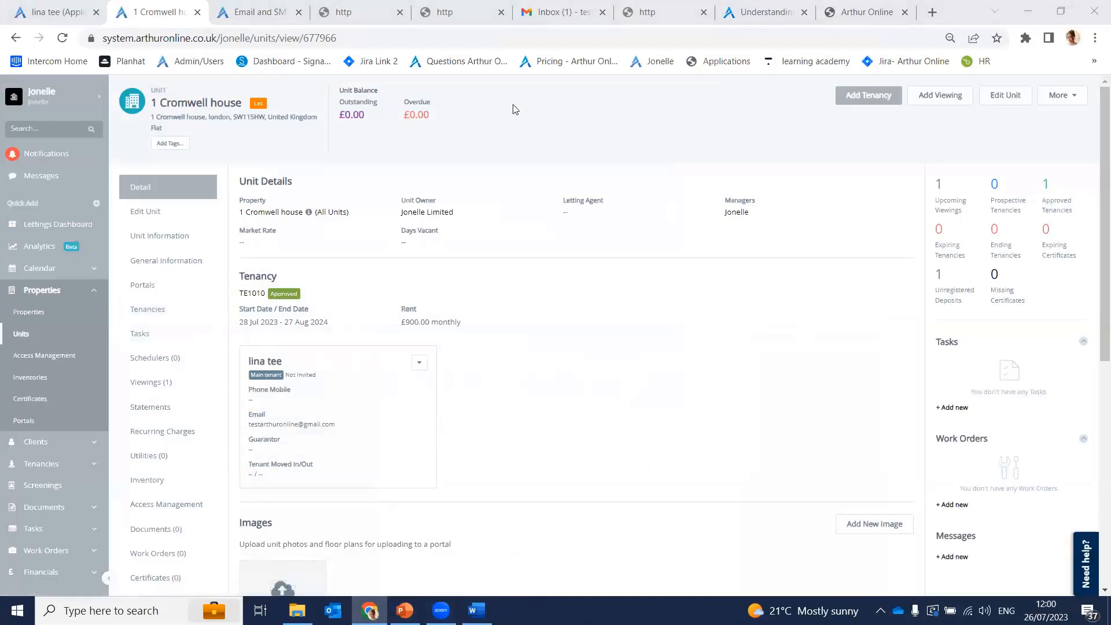
left_click(213, 309)
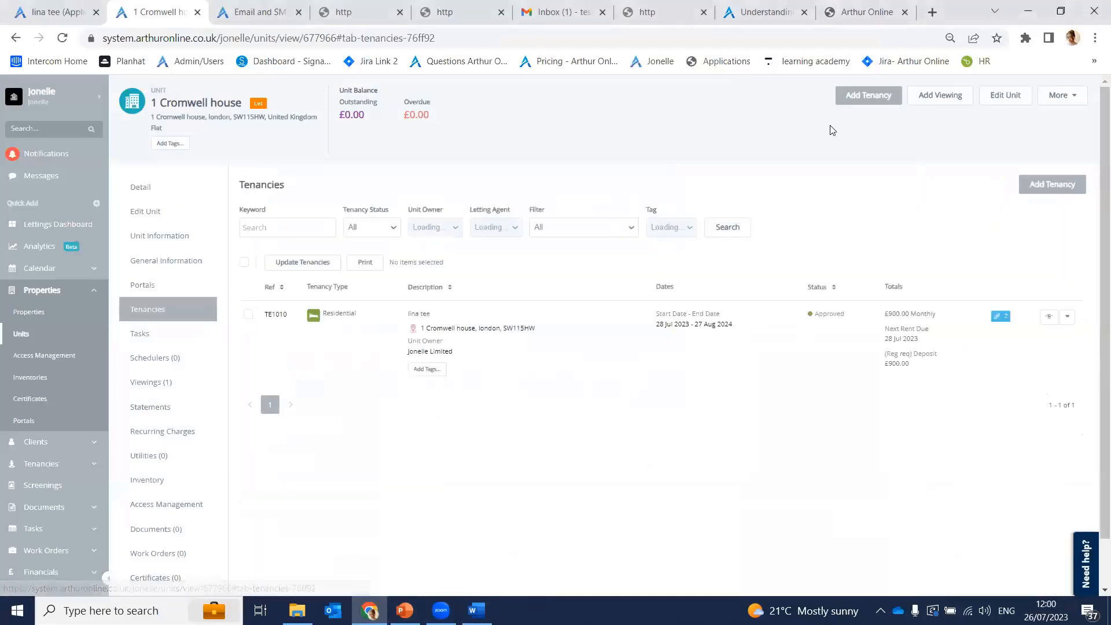
left_click(279, 314)
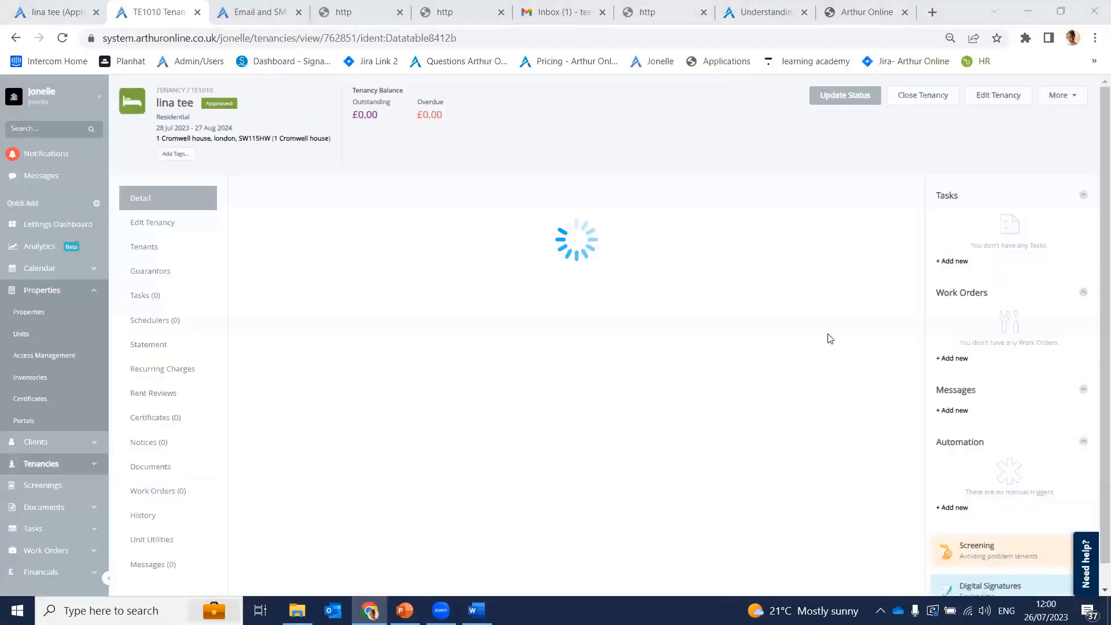
Step: Through Add Existing Person, tick the second and third listed people and add them to TE1010
left_click(785, 380)
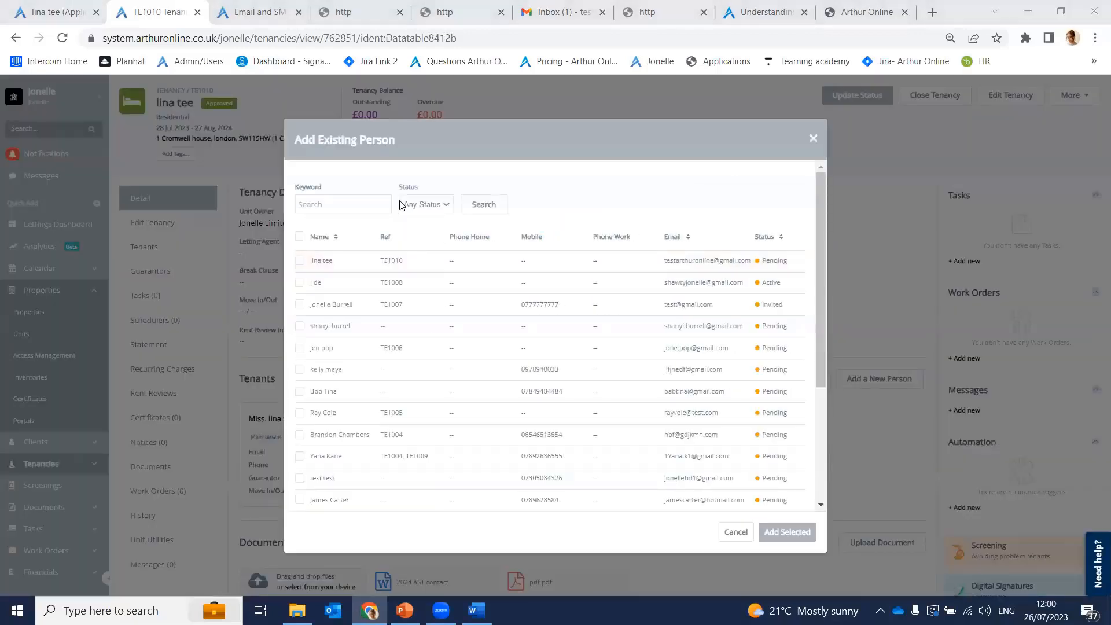
left_click(300, 282)
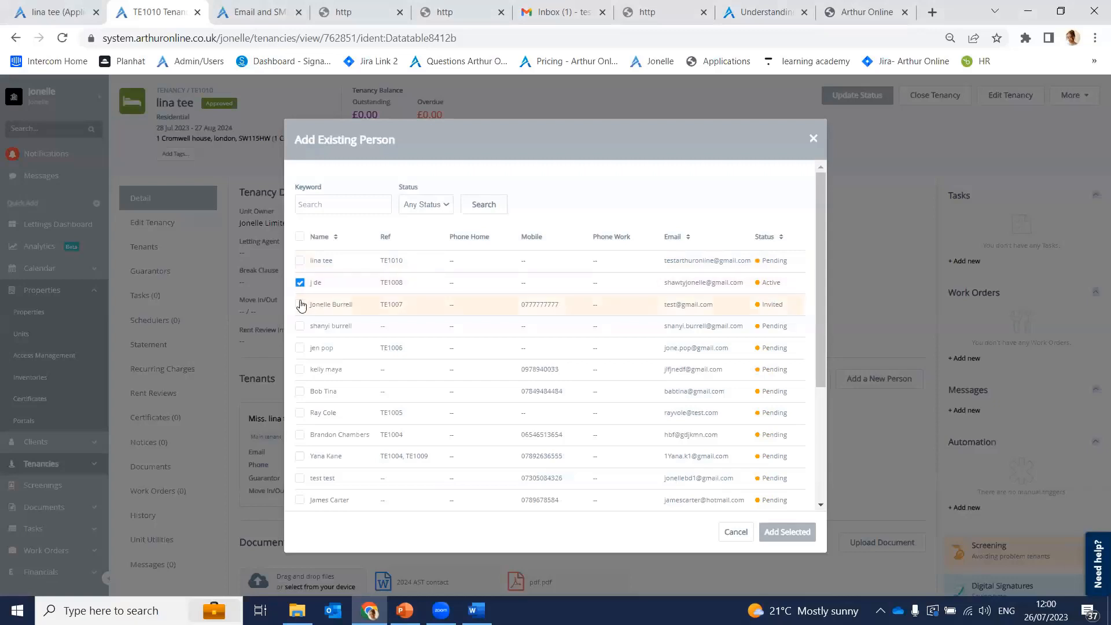
left_click(299, 304)
left_click(780, 535)
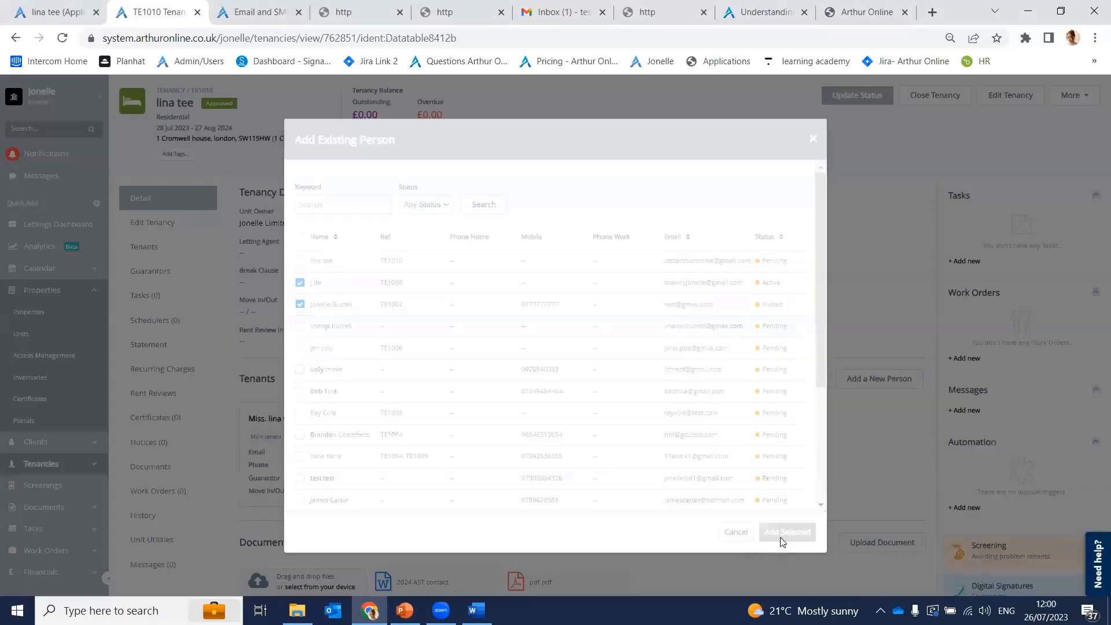
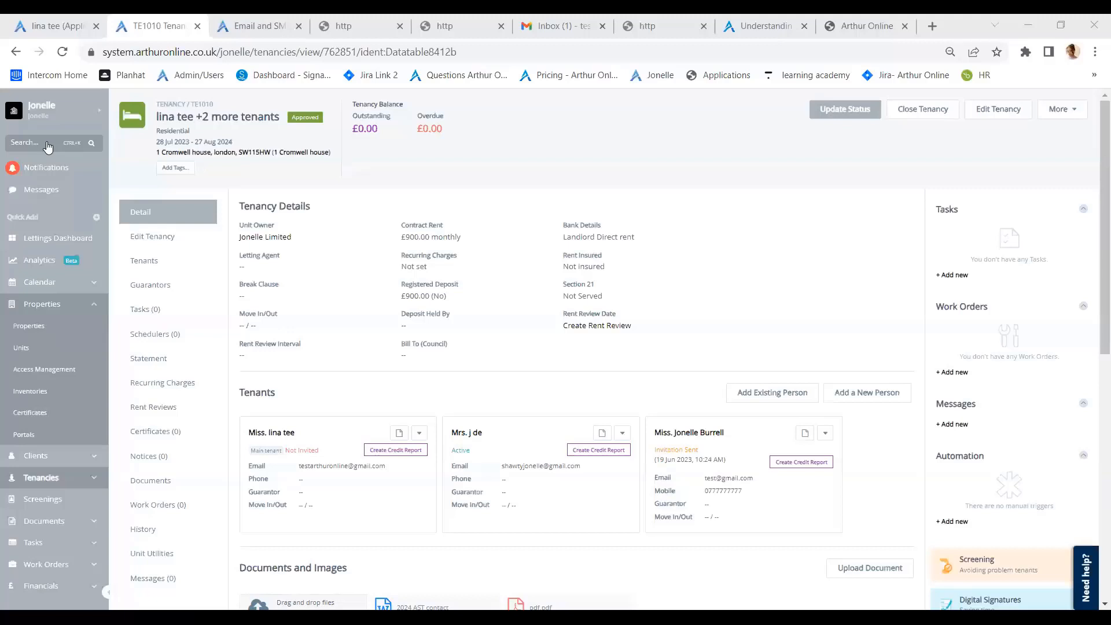
Step: Switch to the 'Understanding…' knowledge-base article showing the Webform Scenario 2 applicant web form URL
left_click(63, 143)
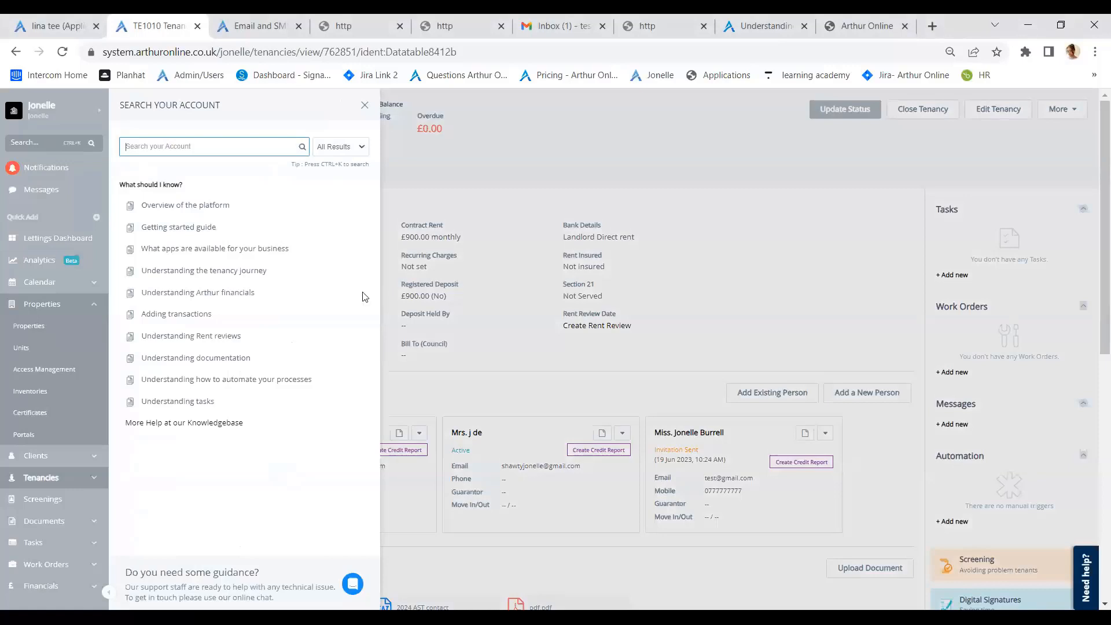
key("Escape")
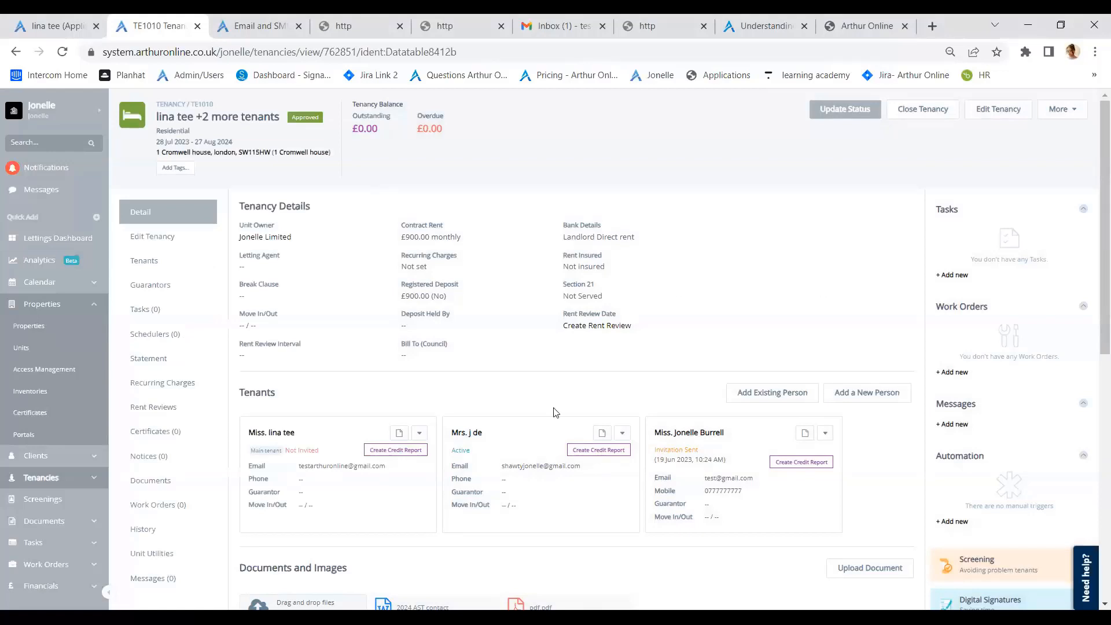
left_click(765, 26)
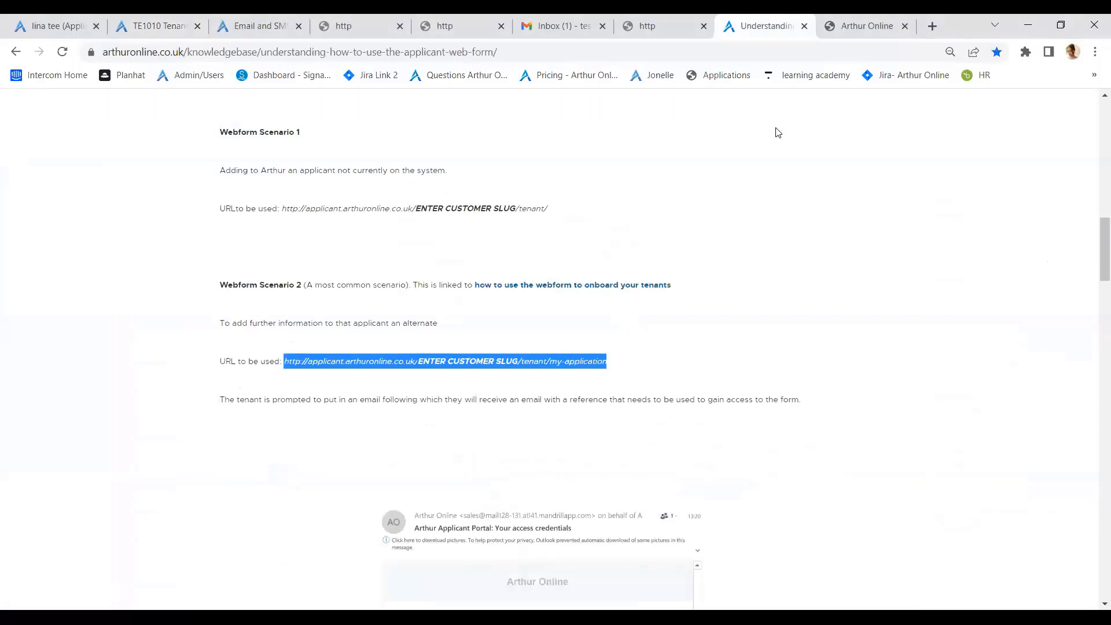
left_click(814, 550)
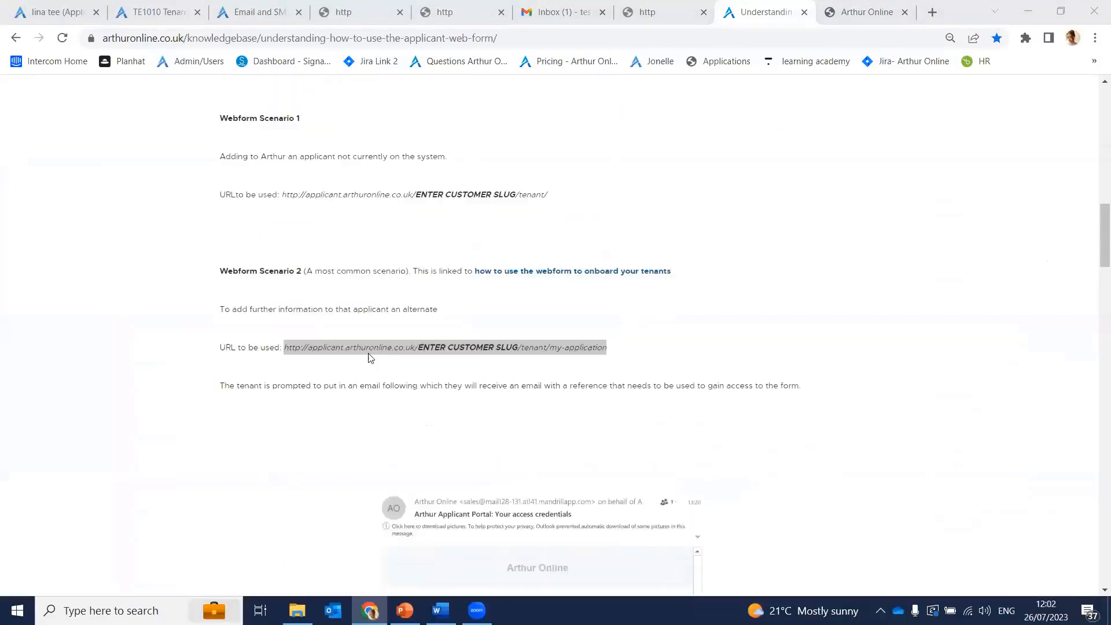
scroll(300, 359, "up", 3)
scroll(363, 351, "down", 3)
left_click(629, 355)
left_click_drag(630, 355, 284, 341)
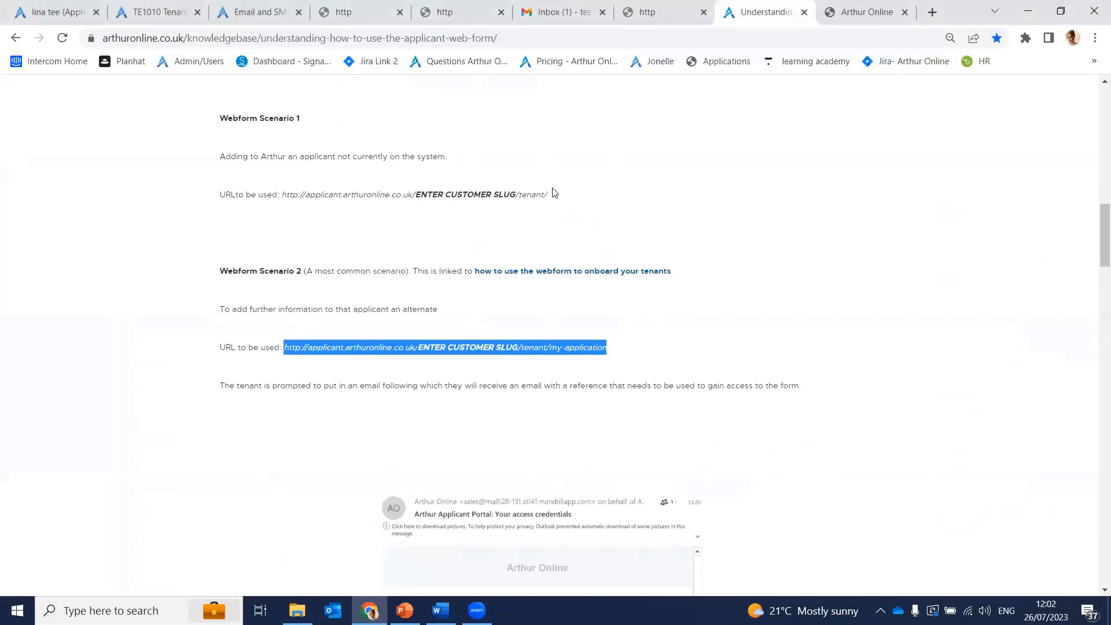
left_click(367, 218)
left_click_drag(546, 195, 282, 192)
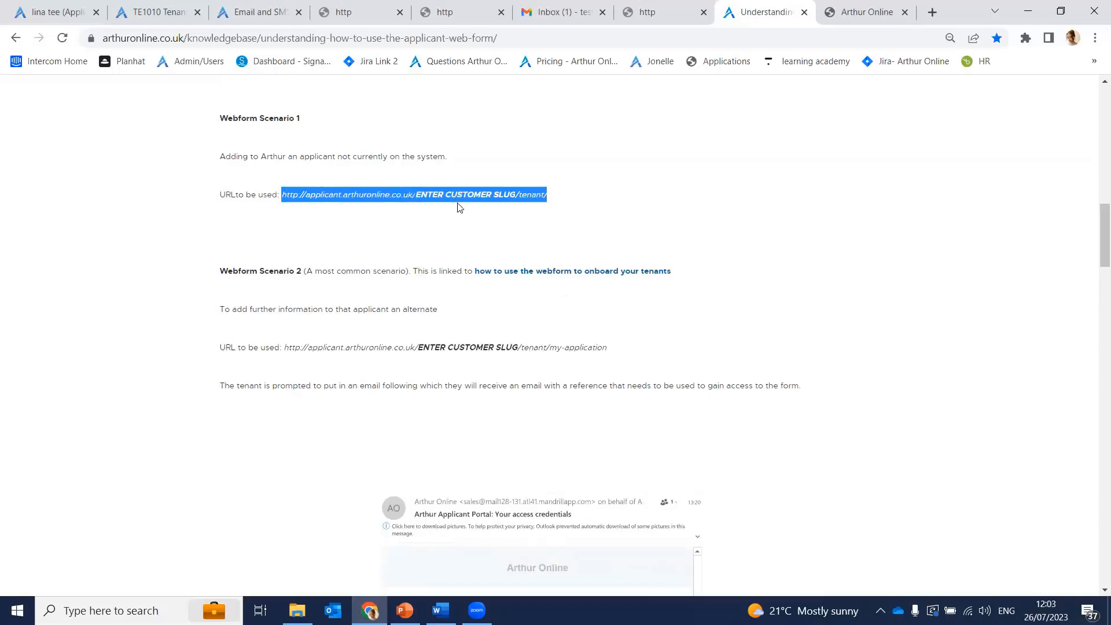
left_click_drag(615, 348, 549, 348)
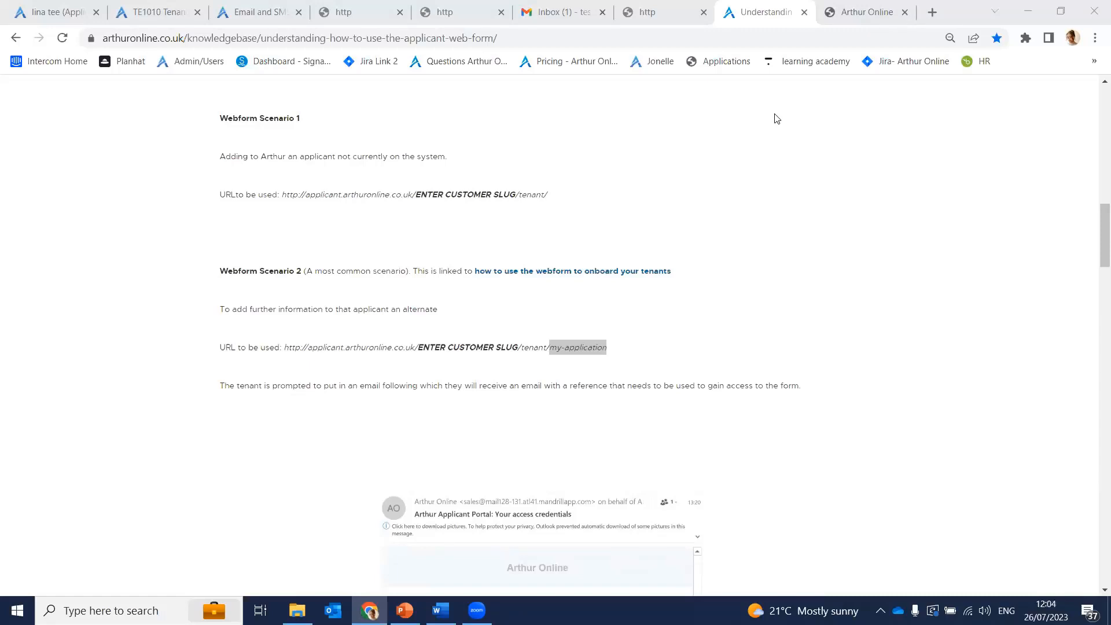
left_click(167, 244)
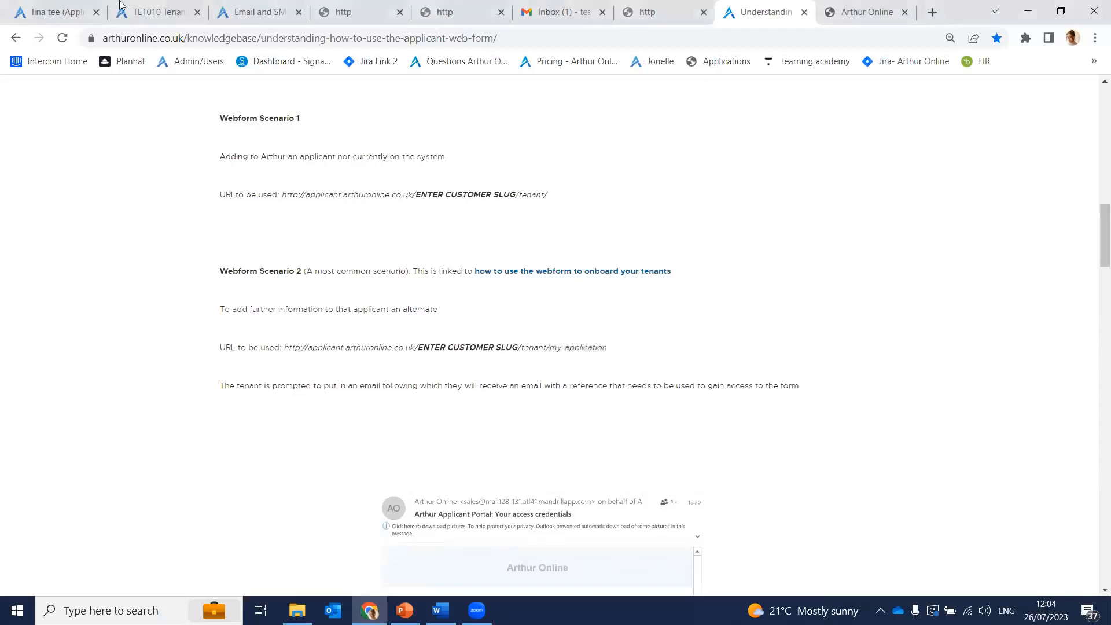
Step: Check the applicant's matched units, then search the Tenants list for the tenant by name
left_click(52, 8)
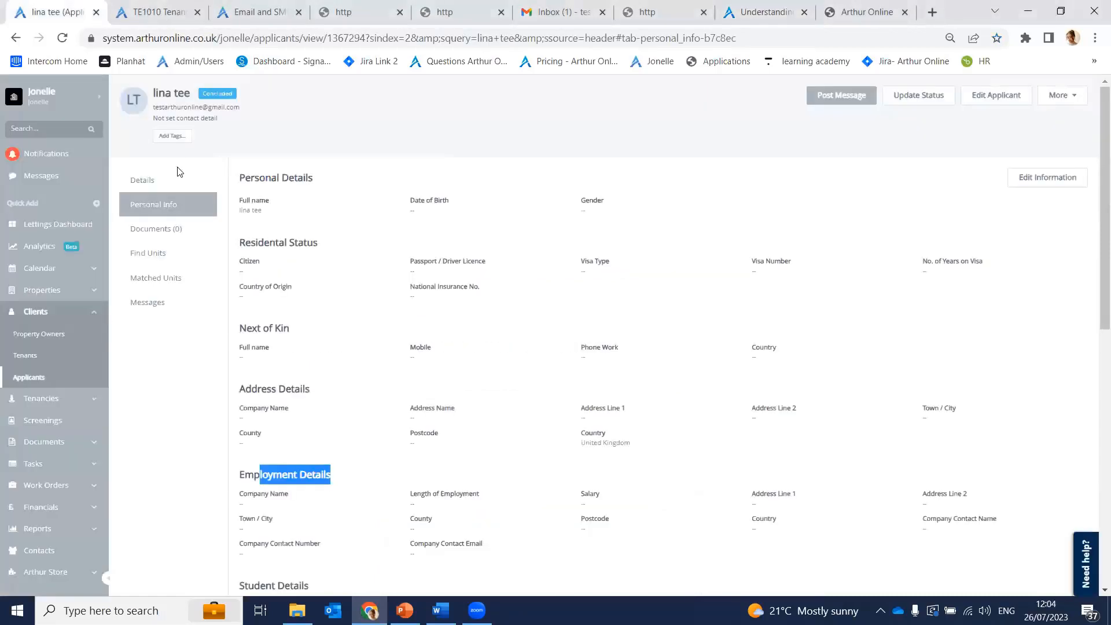
left_click(199, 282)
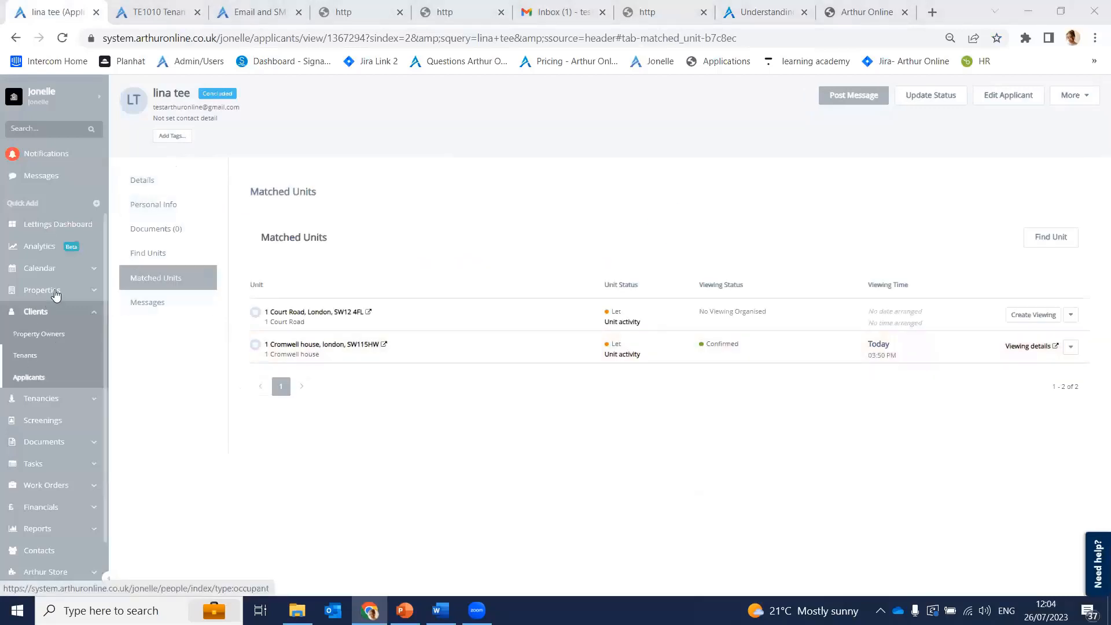
left_click(29, 355)
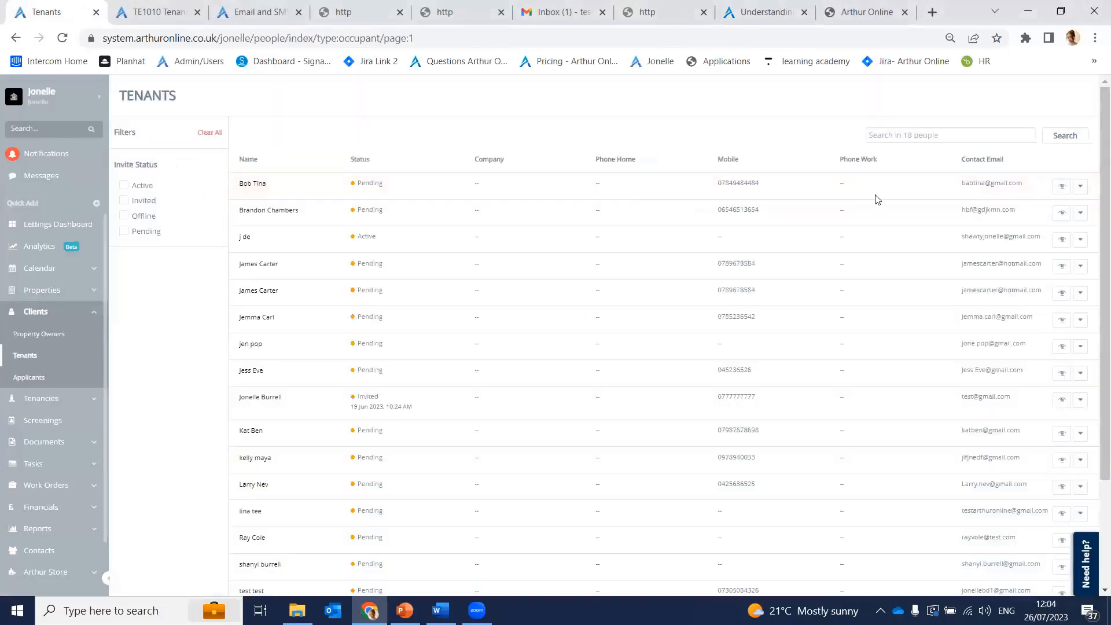
left_click(903, 136)
type("lina")
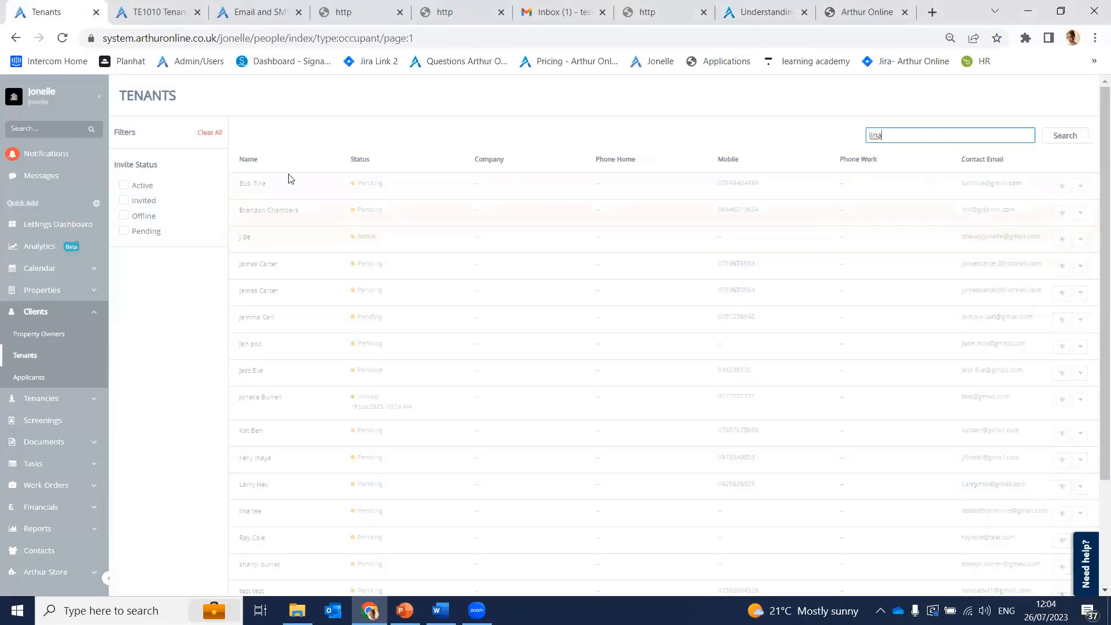
key("Return")
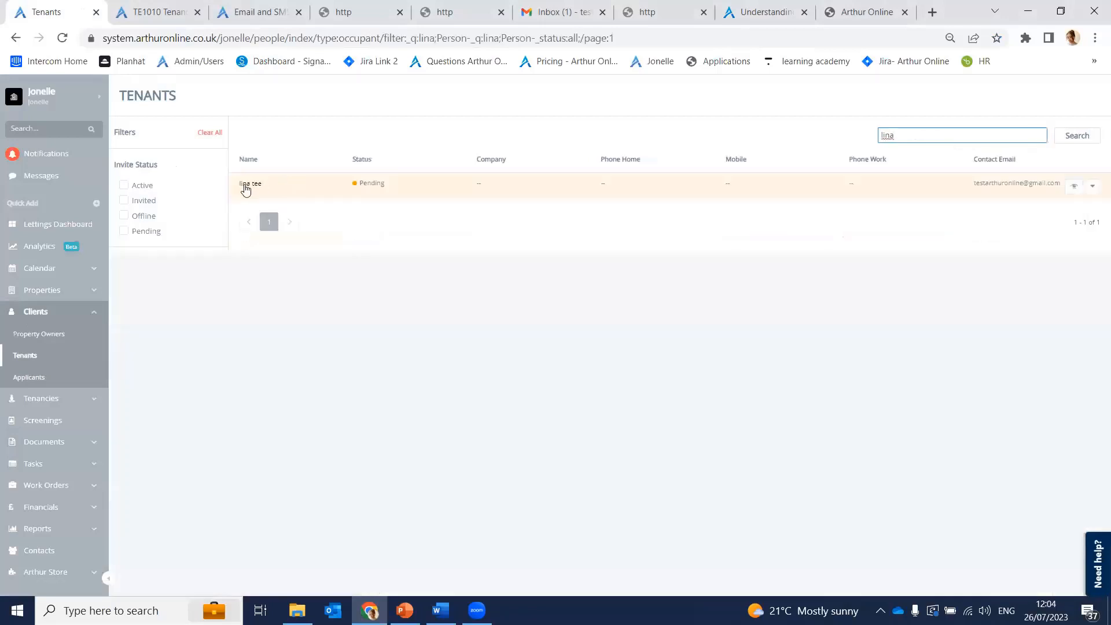
Step: Open the tenant's person record, check its empty Documents section, and go to Tenancies
left_click(245, 185)
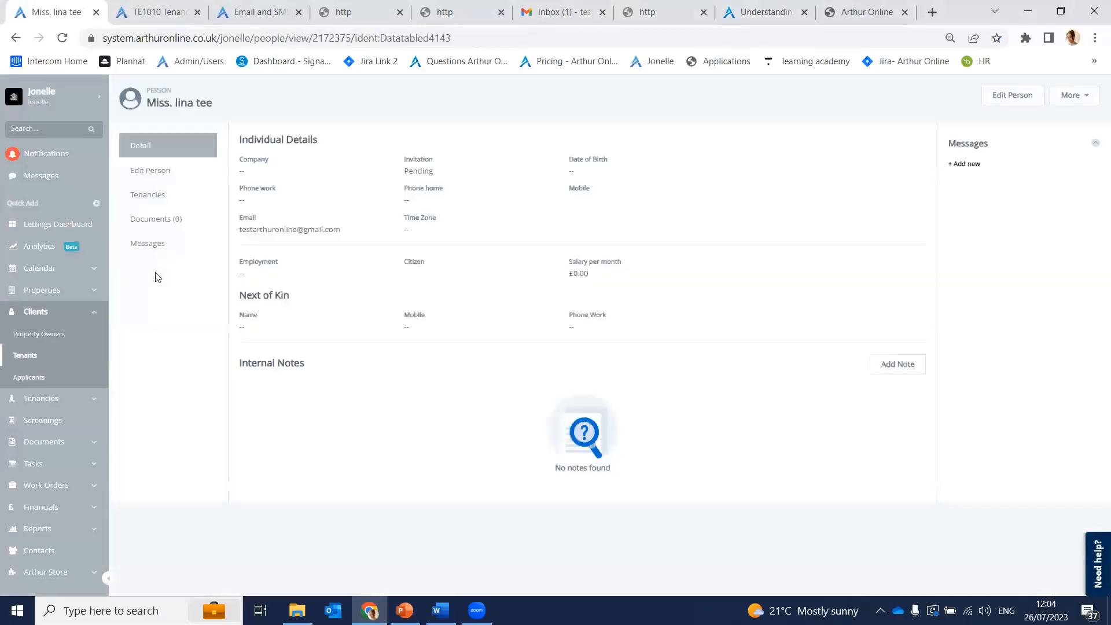
left_click(150, 222)
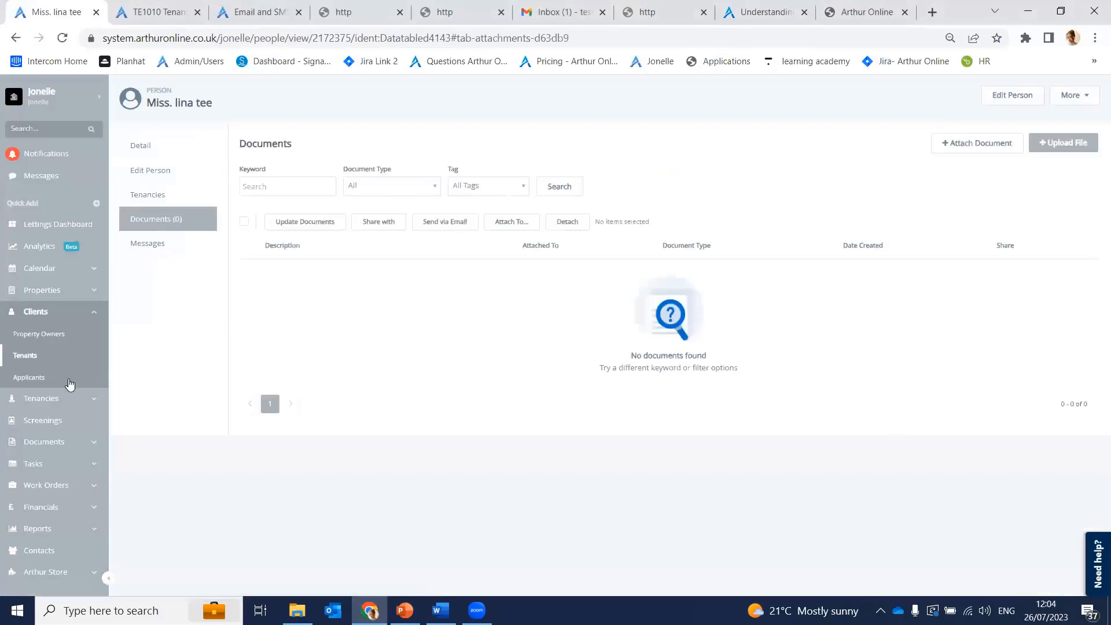
left_click(41, 398)
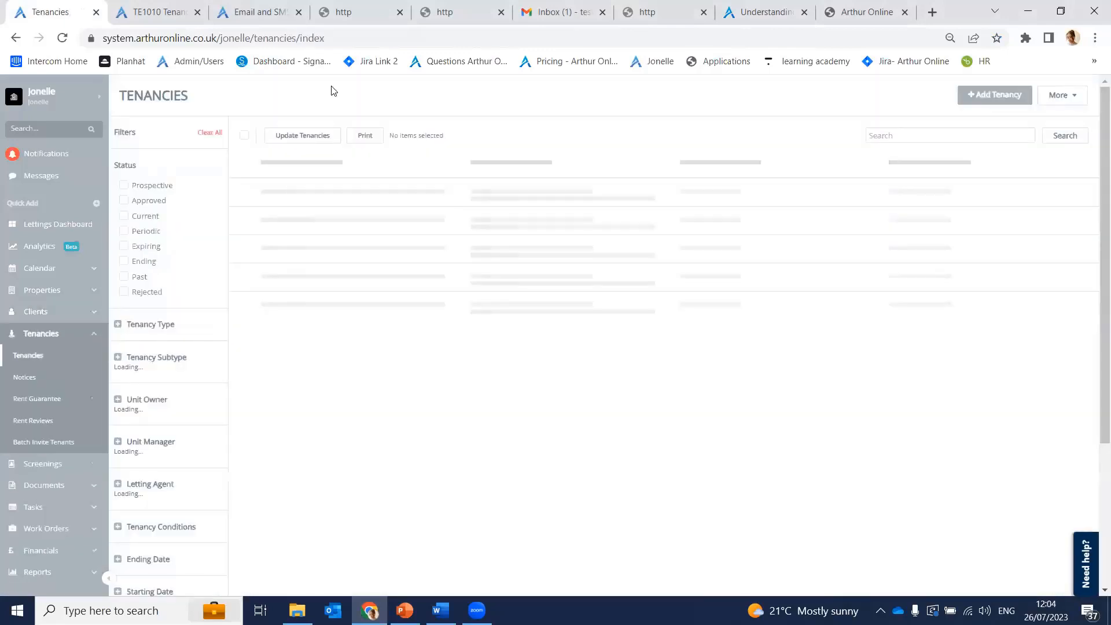
left_click(890, 137)
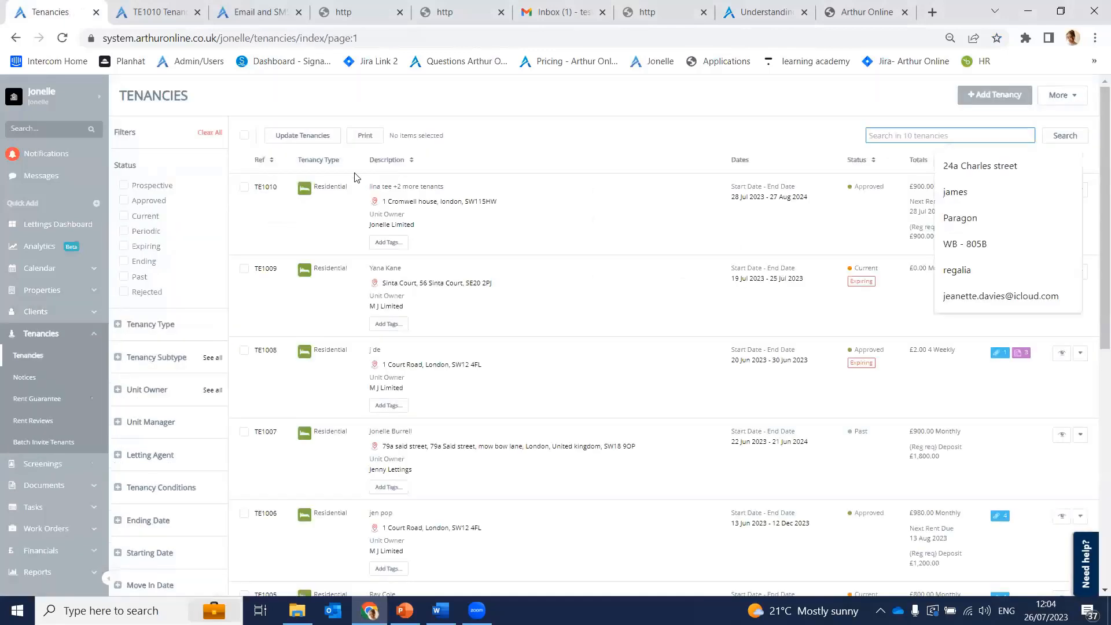
left_click(266, 188)
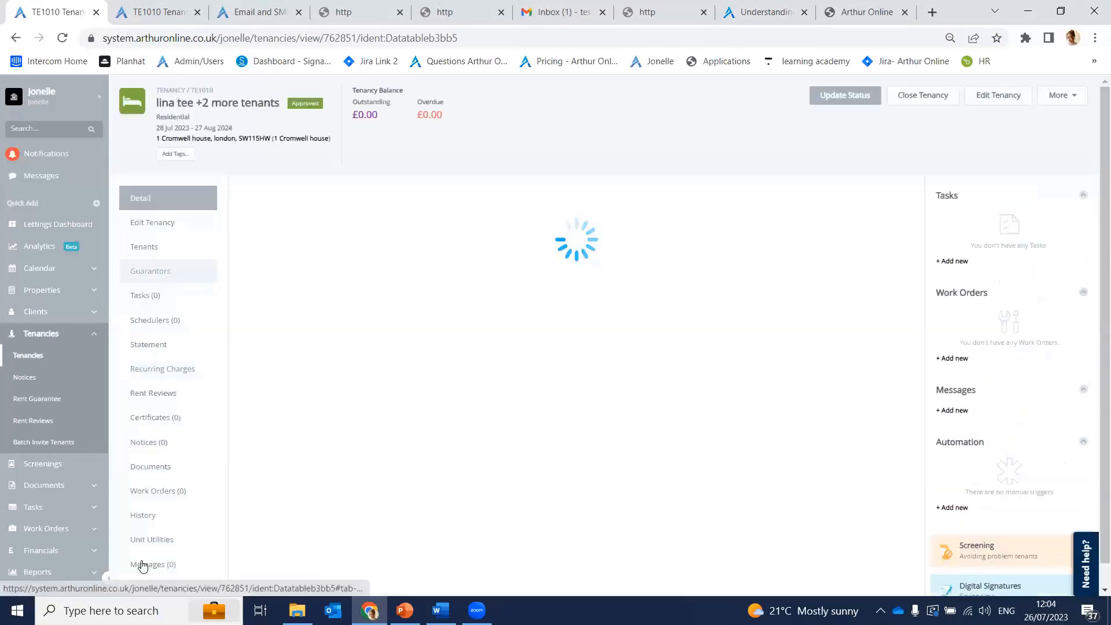
left_click(185, 482)
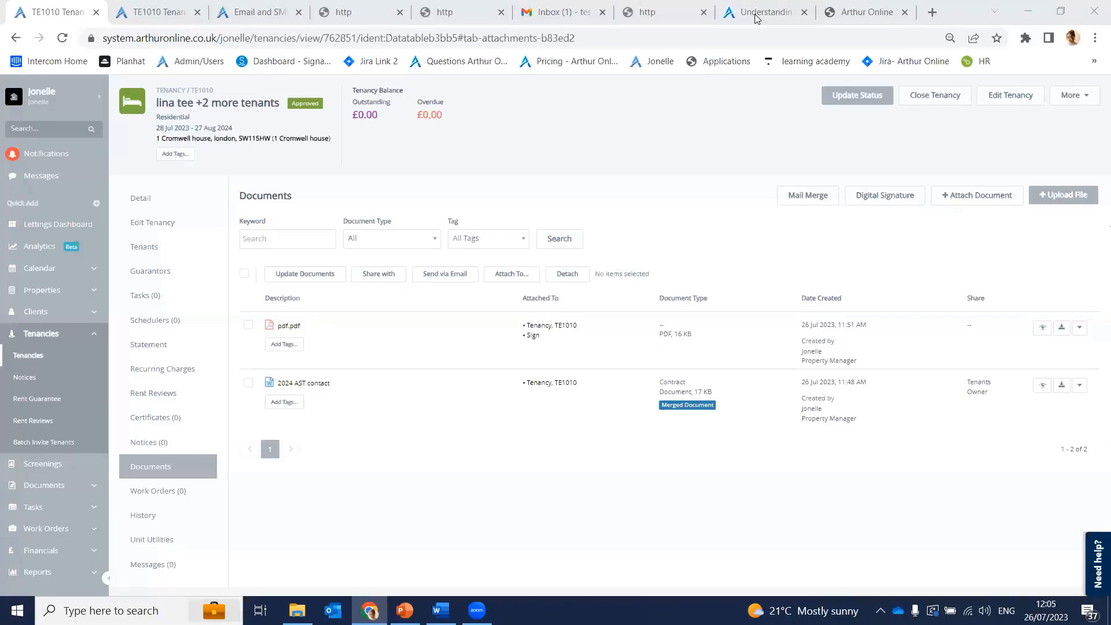
left_click(29, 356)
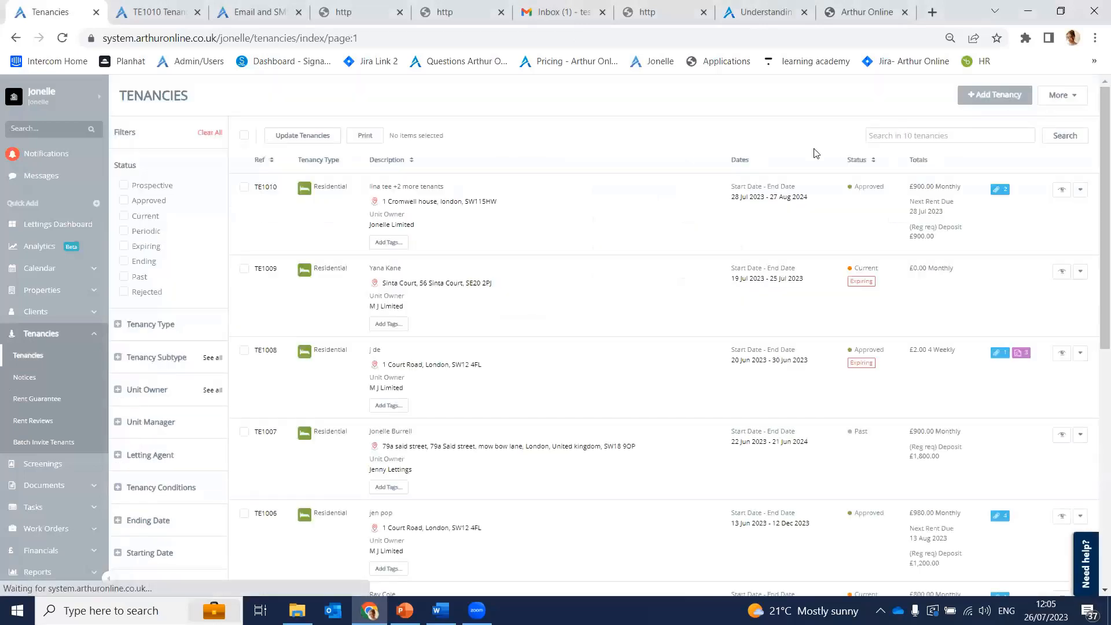
Step: Choose Archive under Main Actions on the TE1010 row to bring up the archive confirmation
left_click(1079, 192)
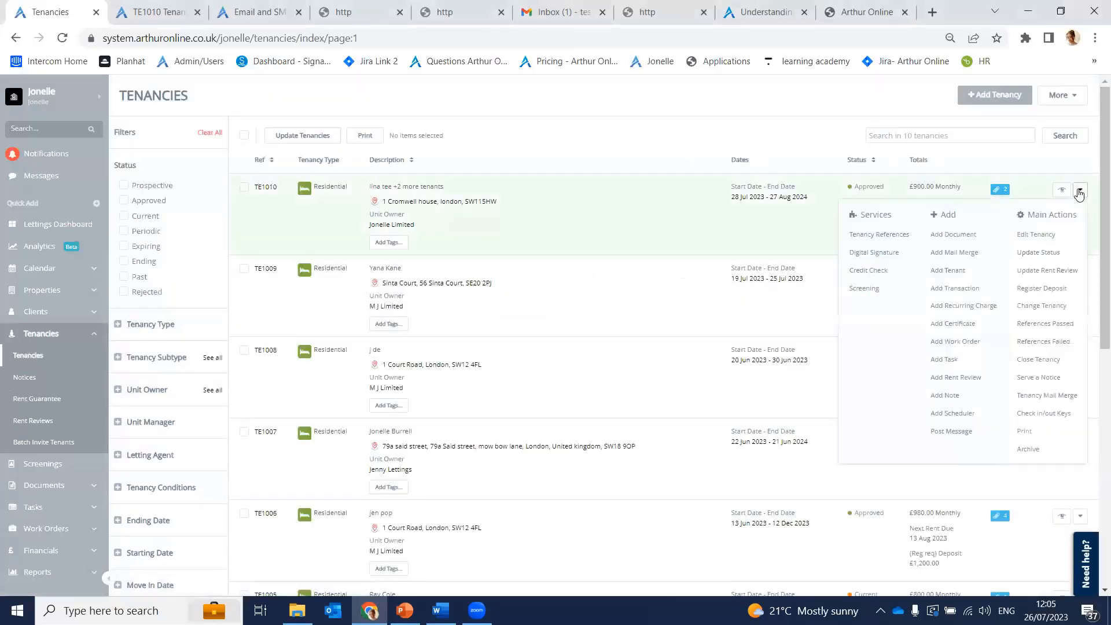
left_click(1040, 452)
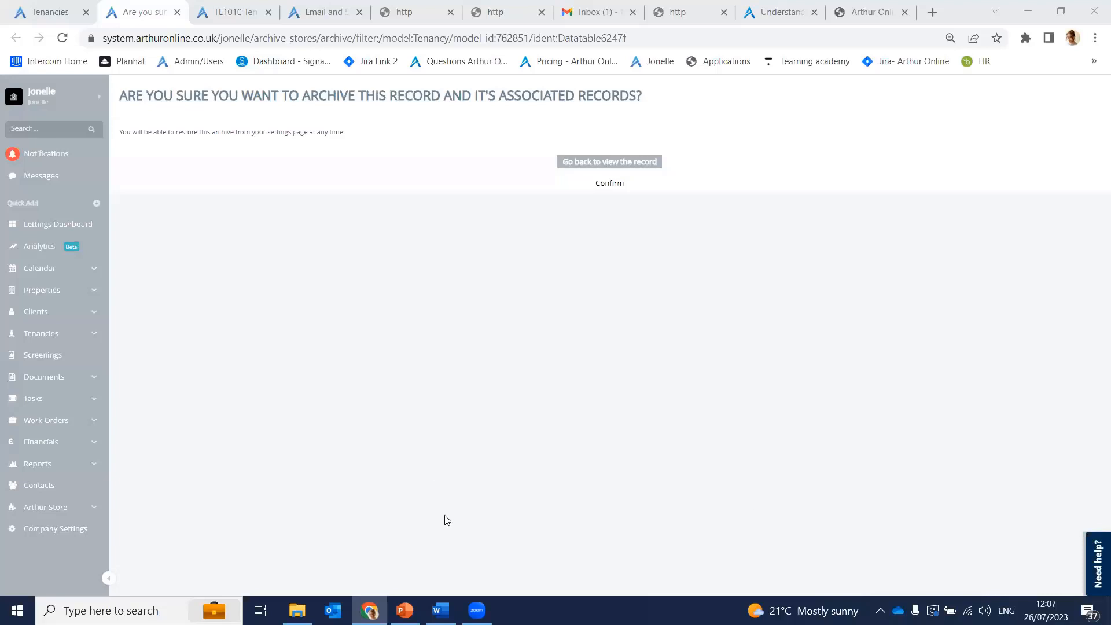
Step: Open Automation triggers in settings and expand the Rents, Financials and Rent Reviews groups
left_click(64, 97)
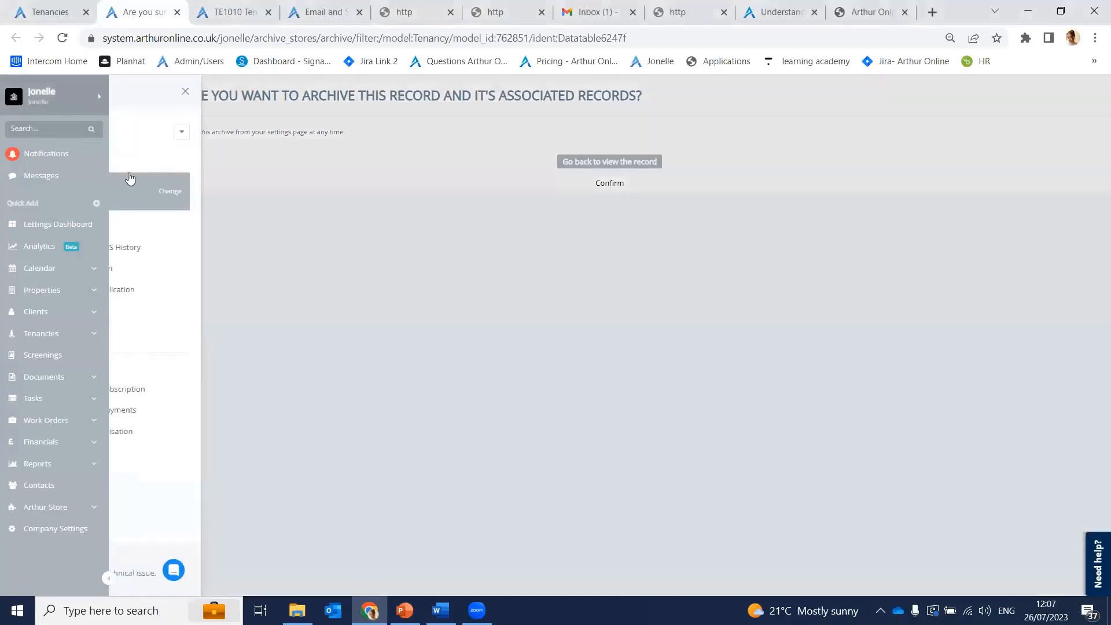
left_click(271, 268)
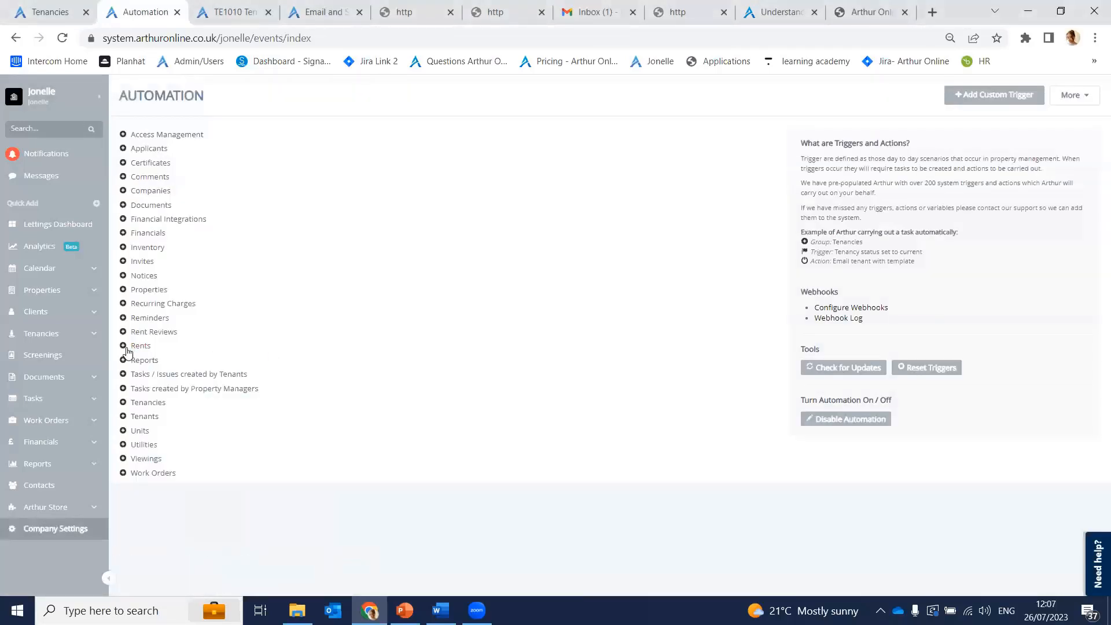
left_click(126, 348)
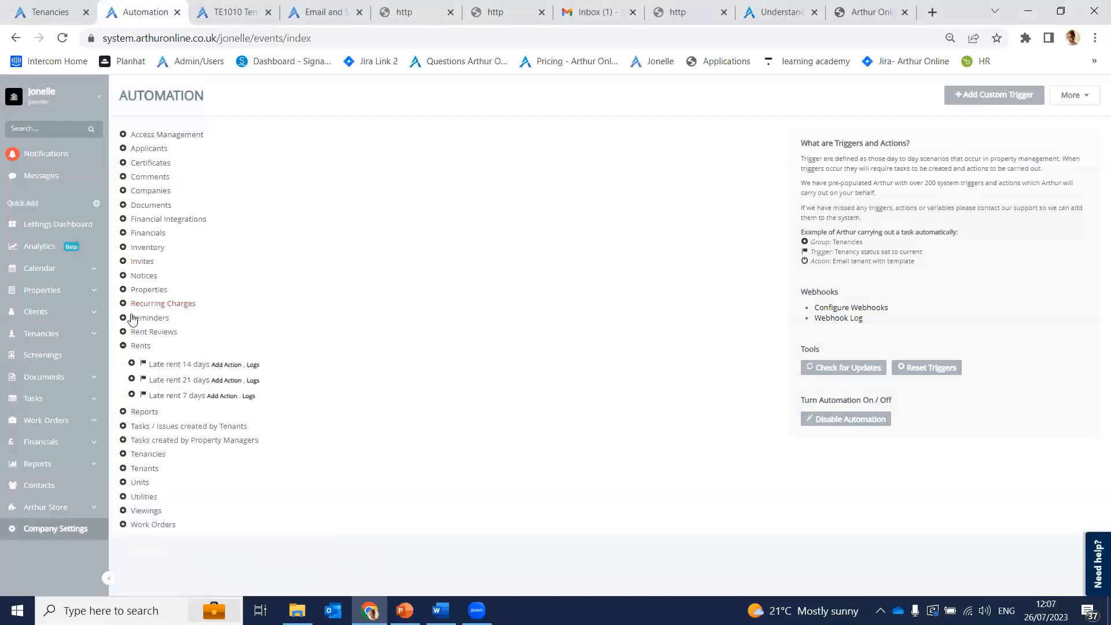
left_click(122, 233)
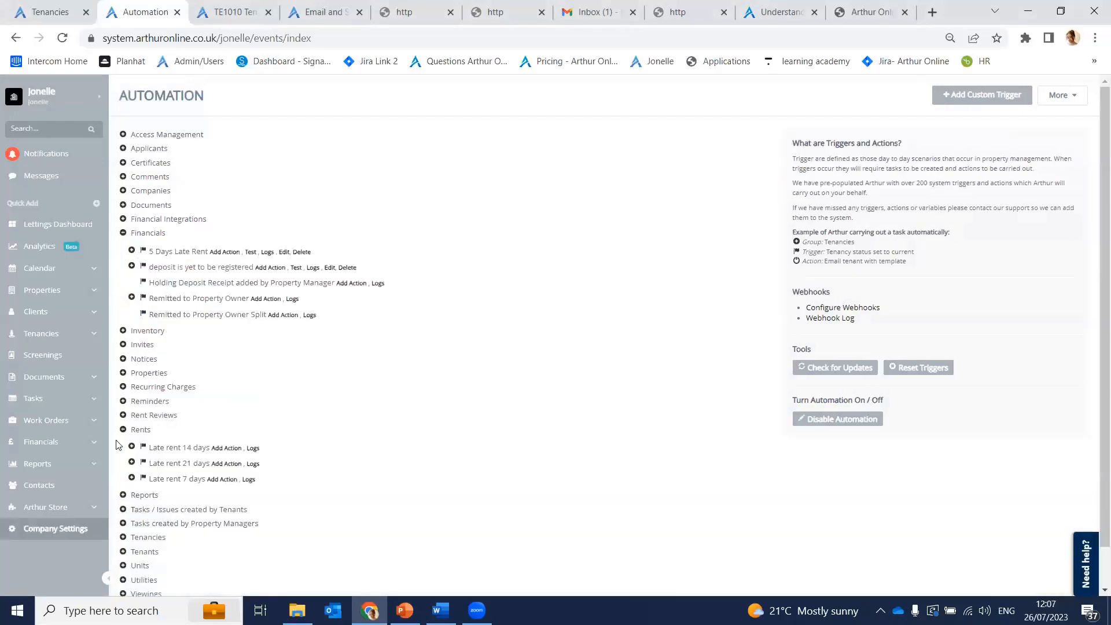
left_click(124, 416)
scroll(231, 445, "down", 1)
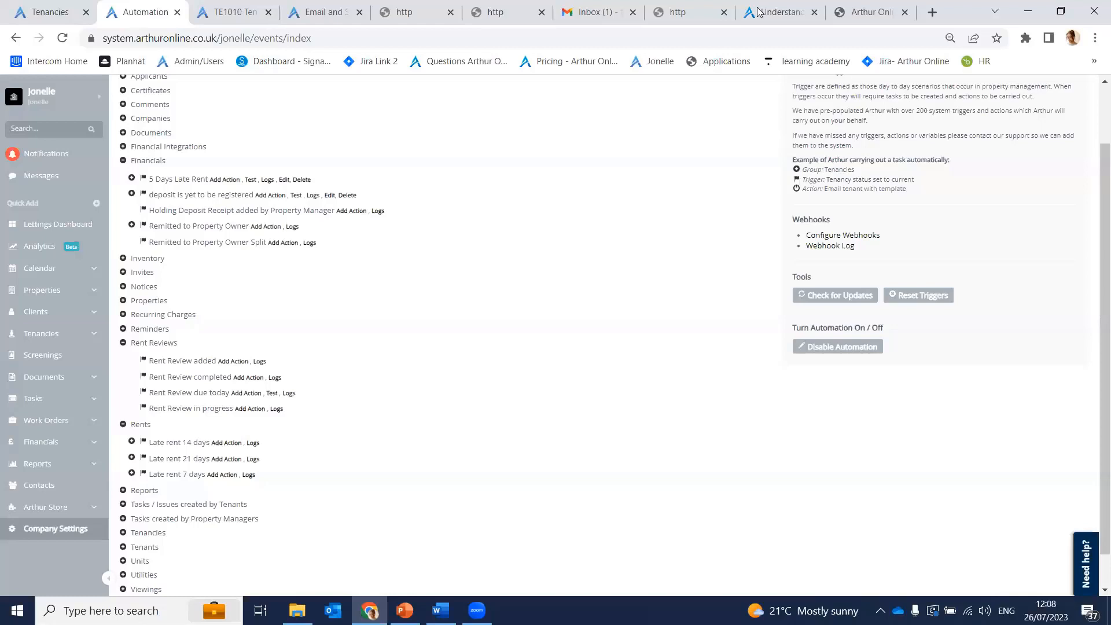
Step: Browse the knowledge base home page categories, then return to the applicant Retrieve Application page
left_click(741, 22)
scroll(360, 271, "up", 12)
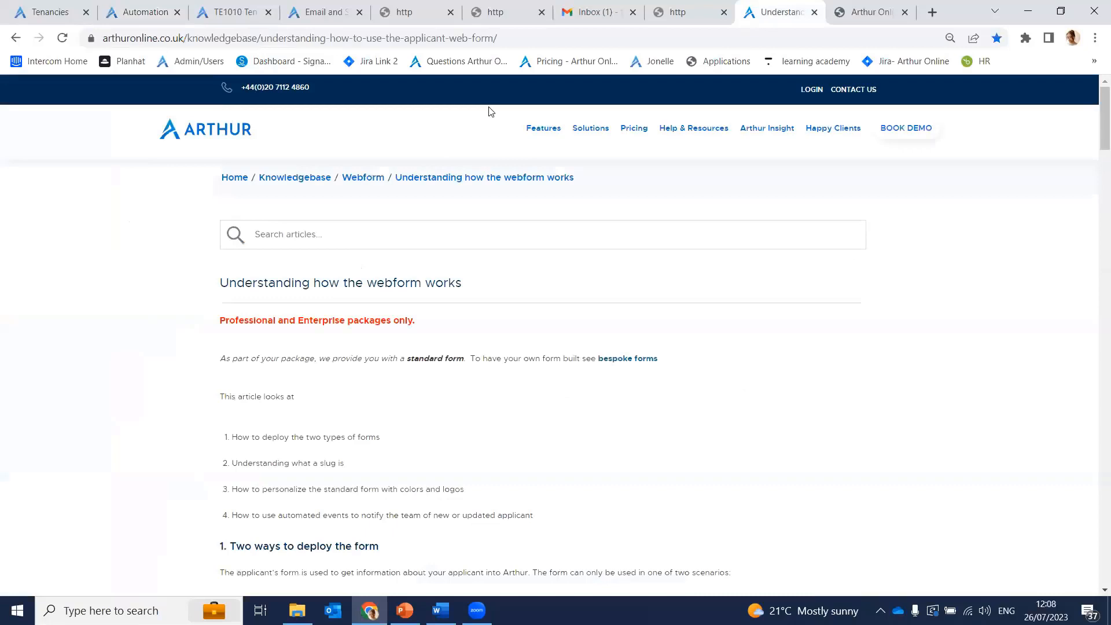
left_click(445, 60)
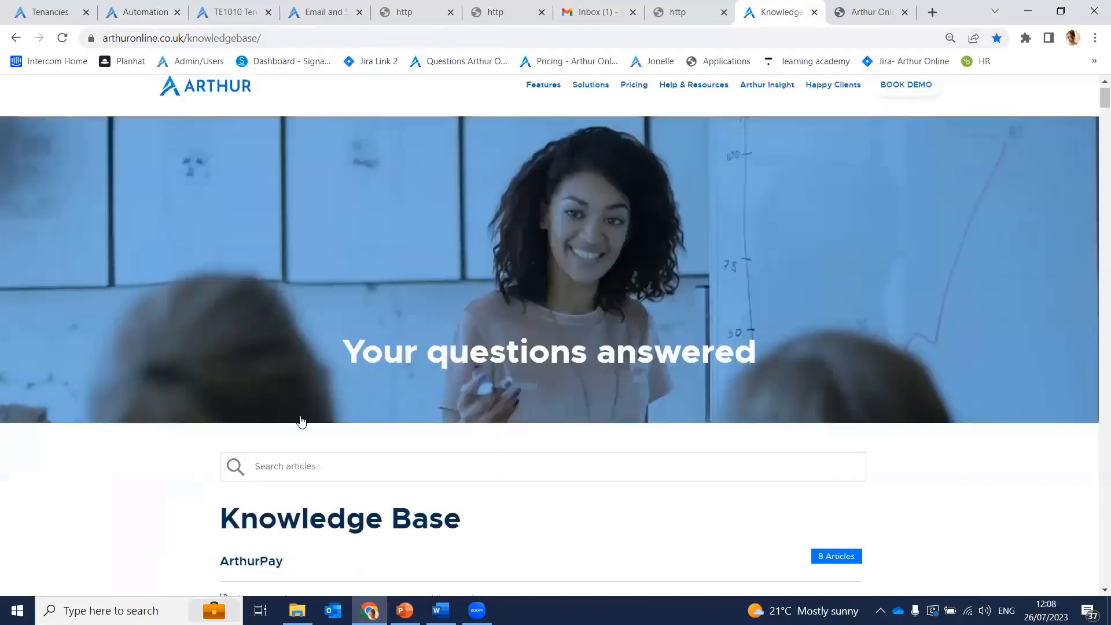
scroll(301, 421, "down", 10)
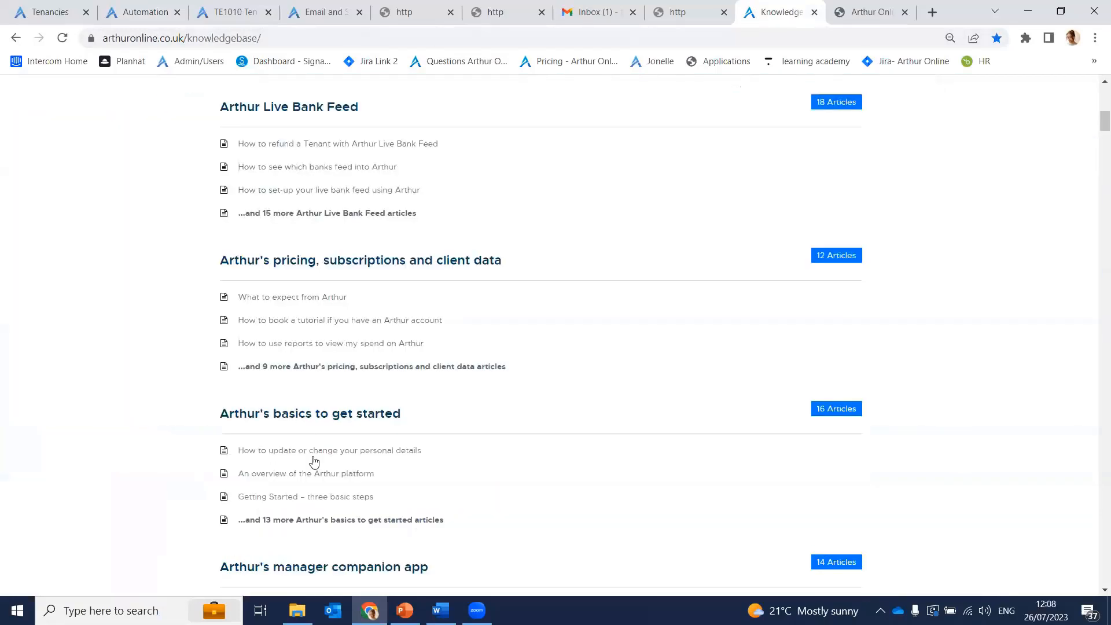
scroll(313, 457, "down", 2)
scroll(315, 431, "down", 3)
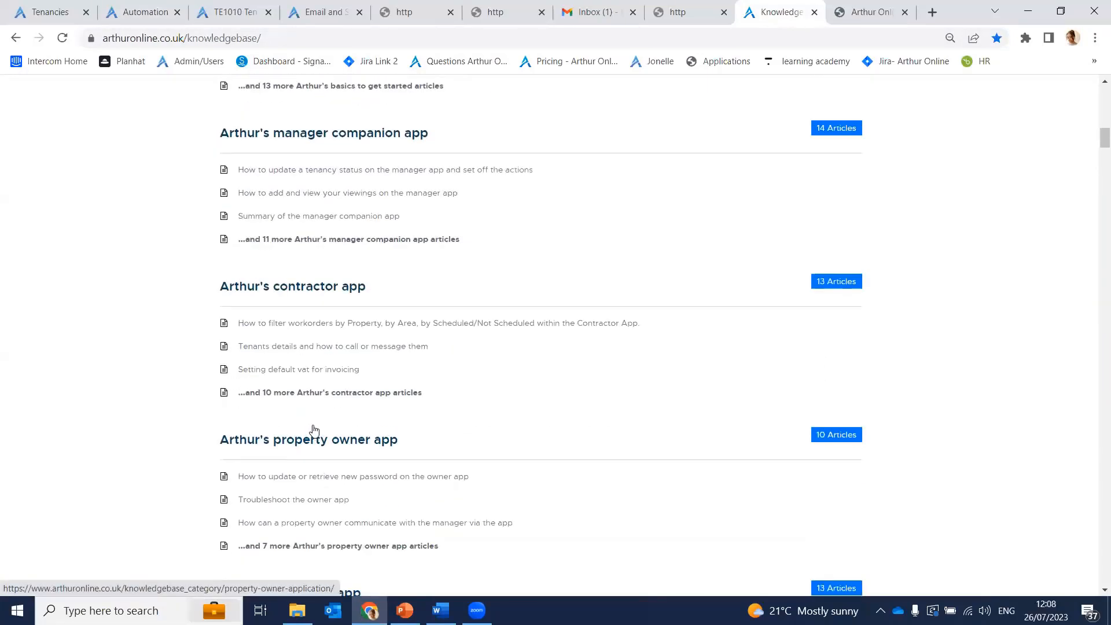
scroll(324, 416, "up", 3)
left_click(869, 10)
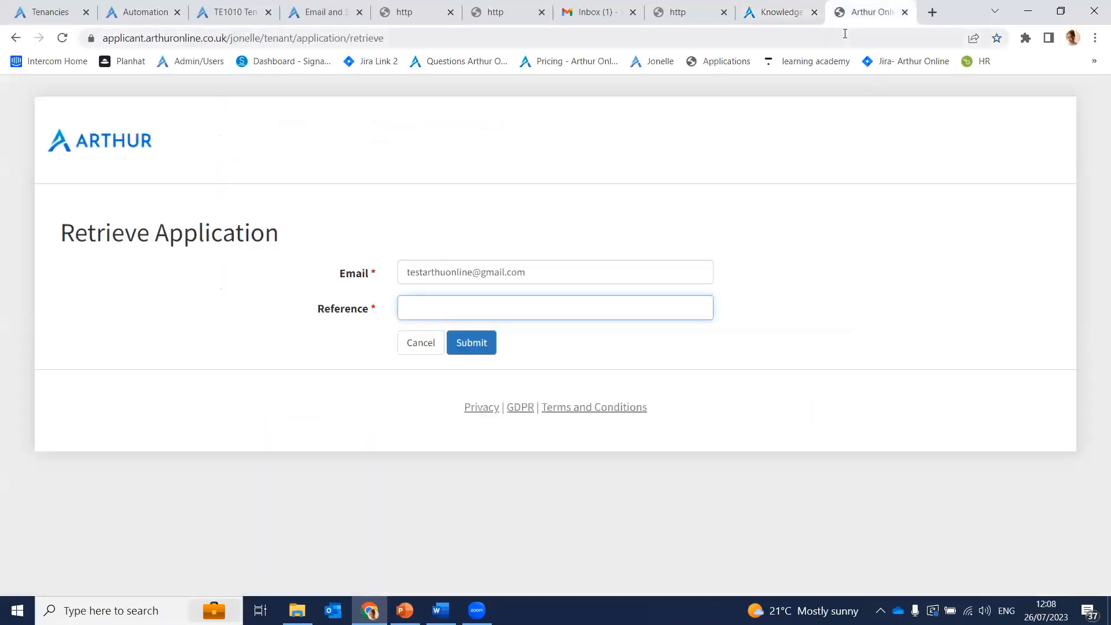
Step: Google 'youtube arthur online' and open the Arthur Online YouTube channel result
type("youtub")
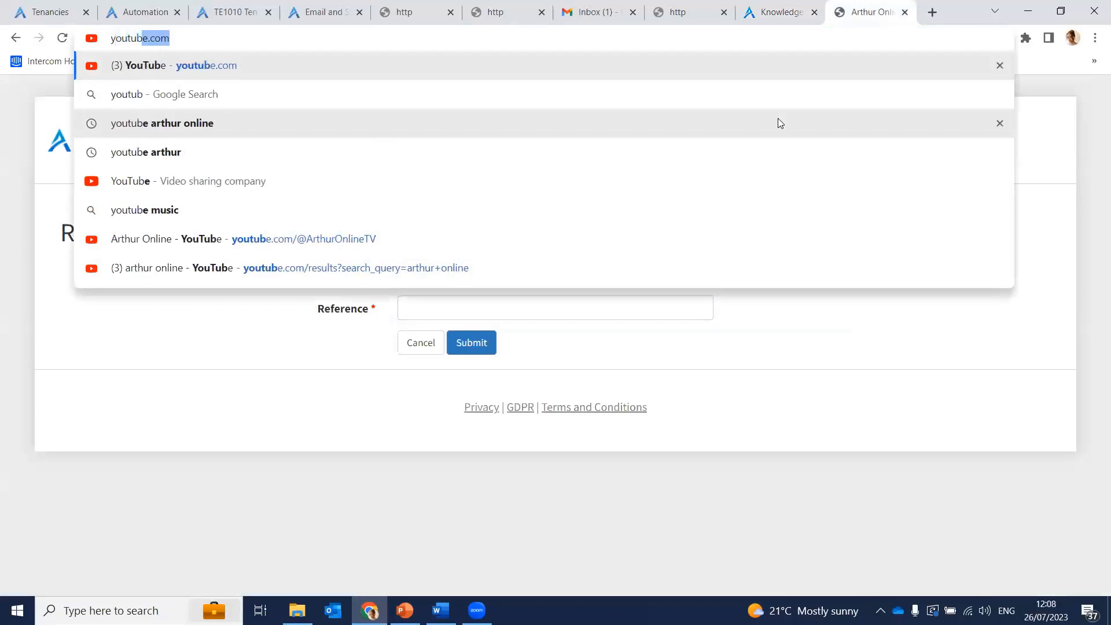
type("e arthur")
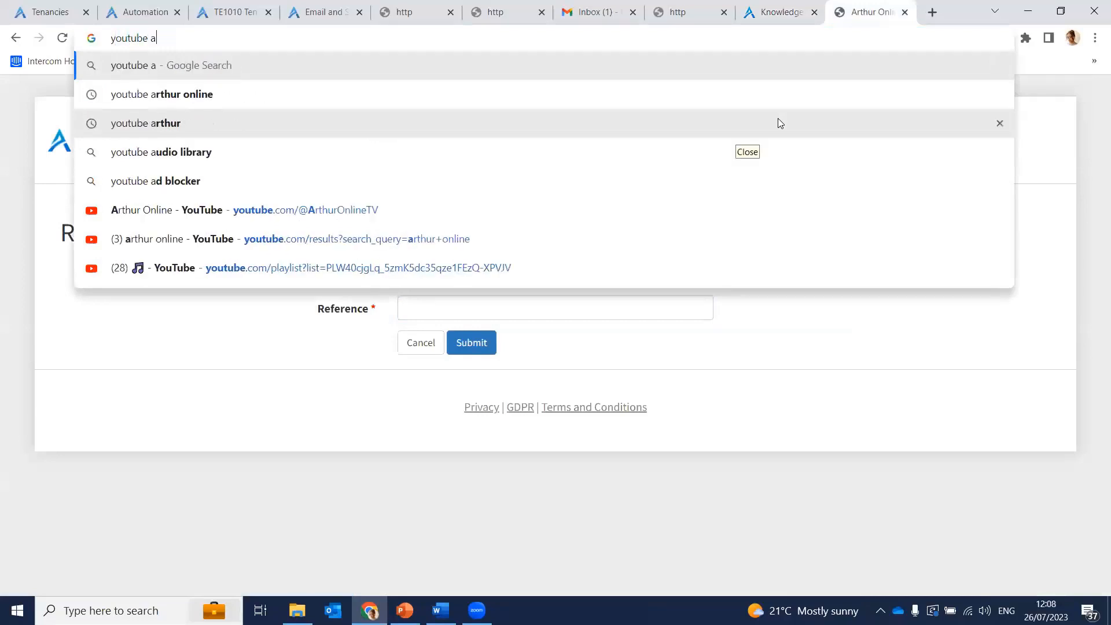
left_click(399, 93)
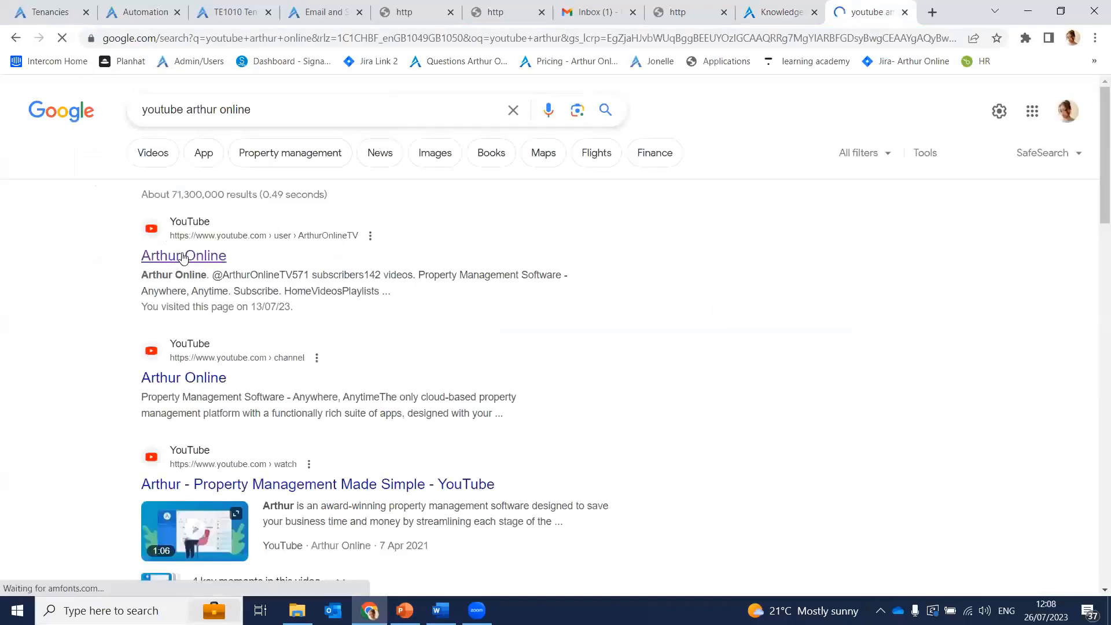
left_click(184, 258)
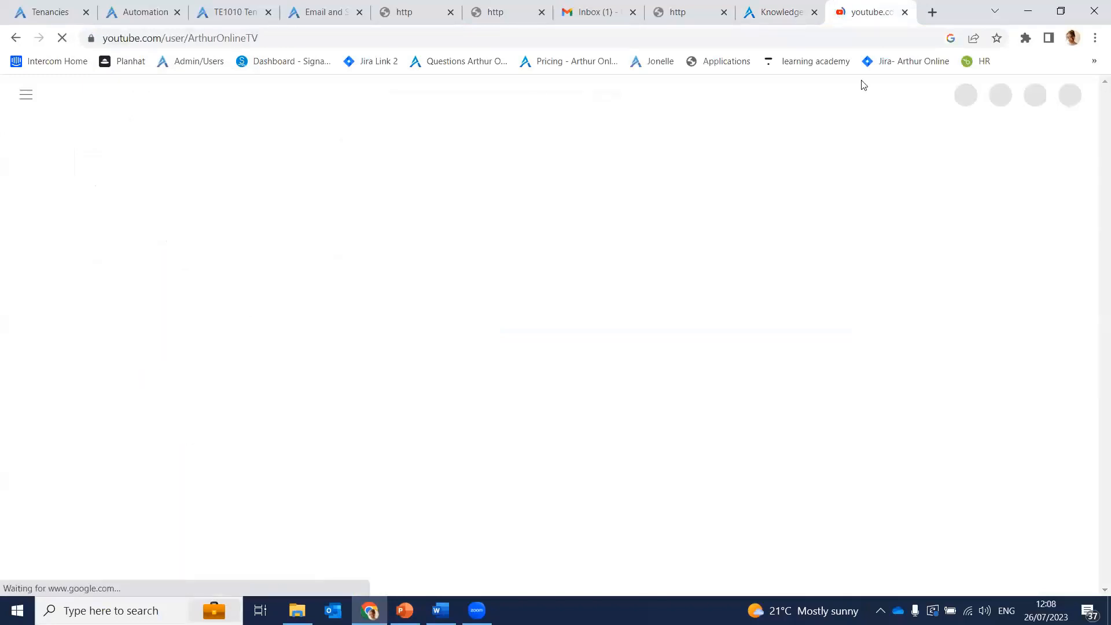
Step: Scroll through the ArthurOnlineTV channel's video rows and playlists, then back to the top
scroll(587, 404, "down", 5)
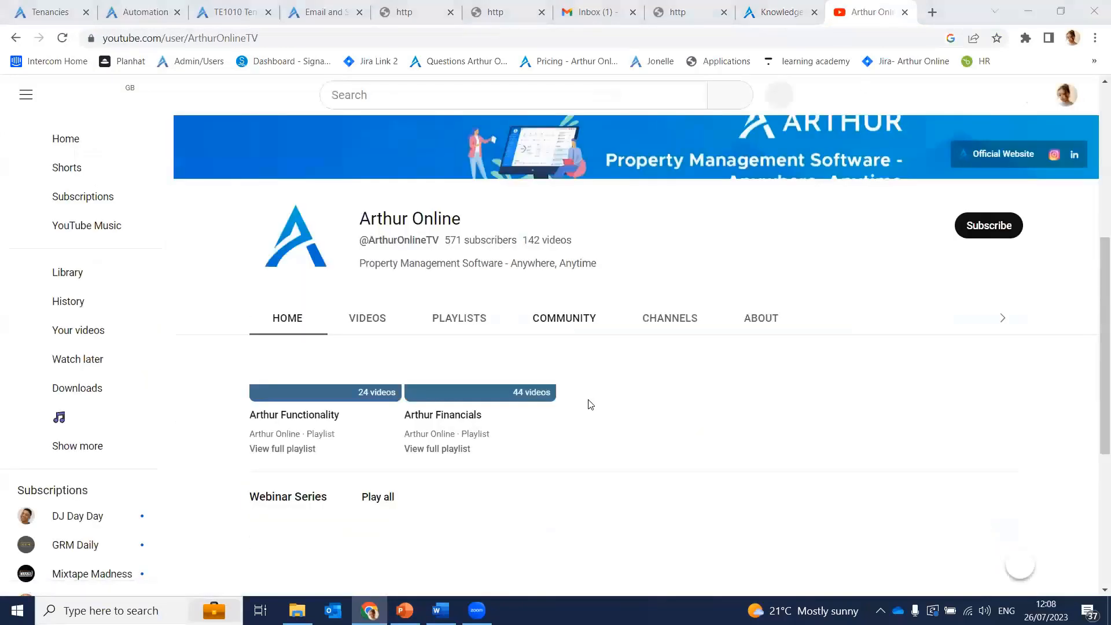
scroll(589, 405, "down", 5)
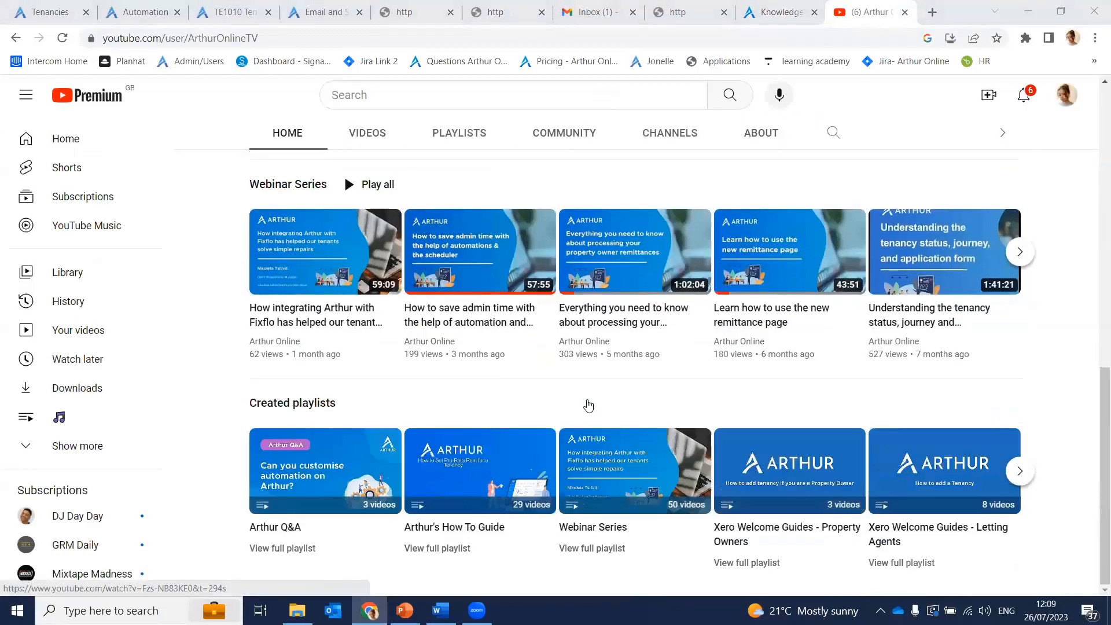
scroll(588, 405, "up", 10)
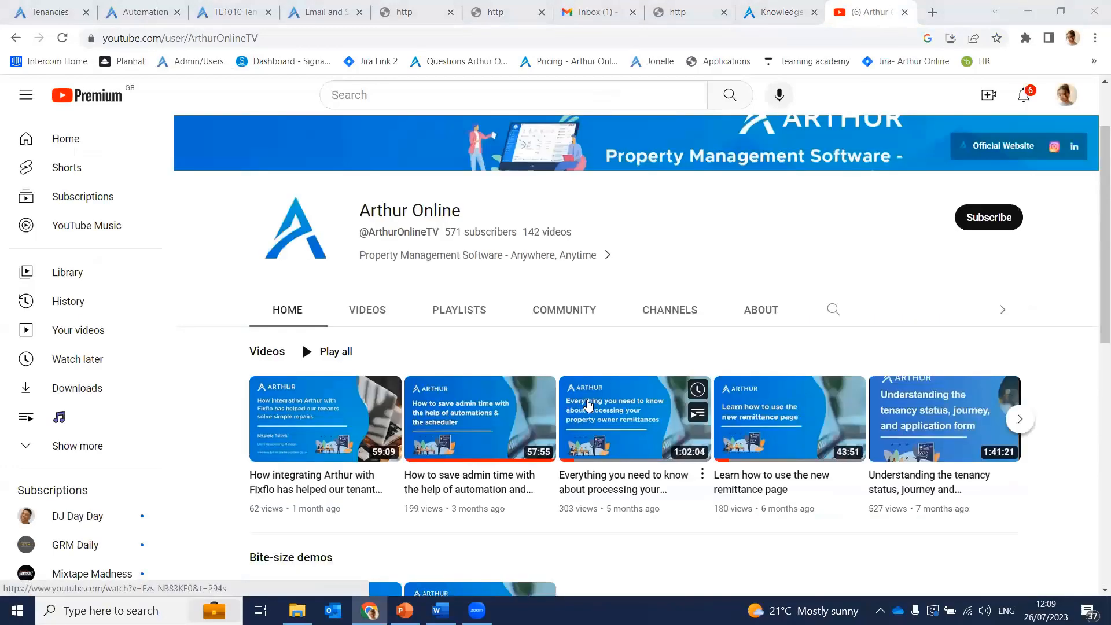
scroll(588, 405, "up", 2)
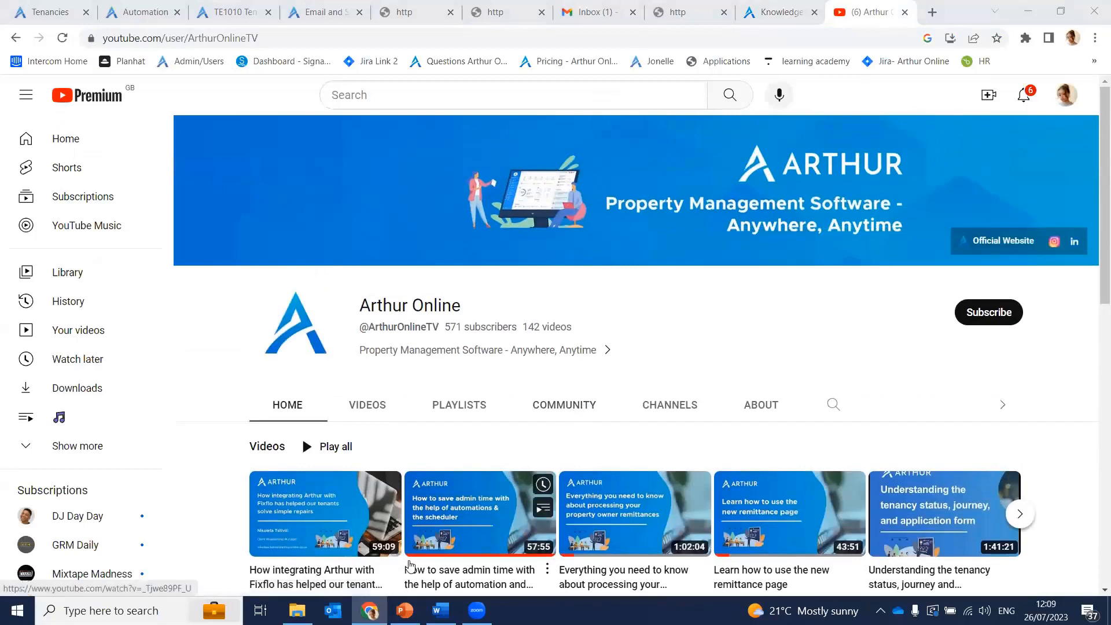
mouse_move(370, 610)
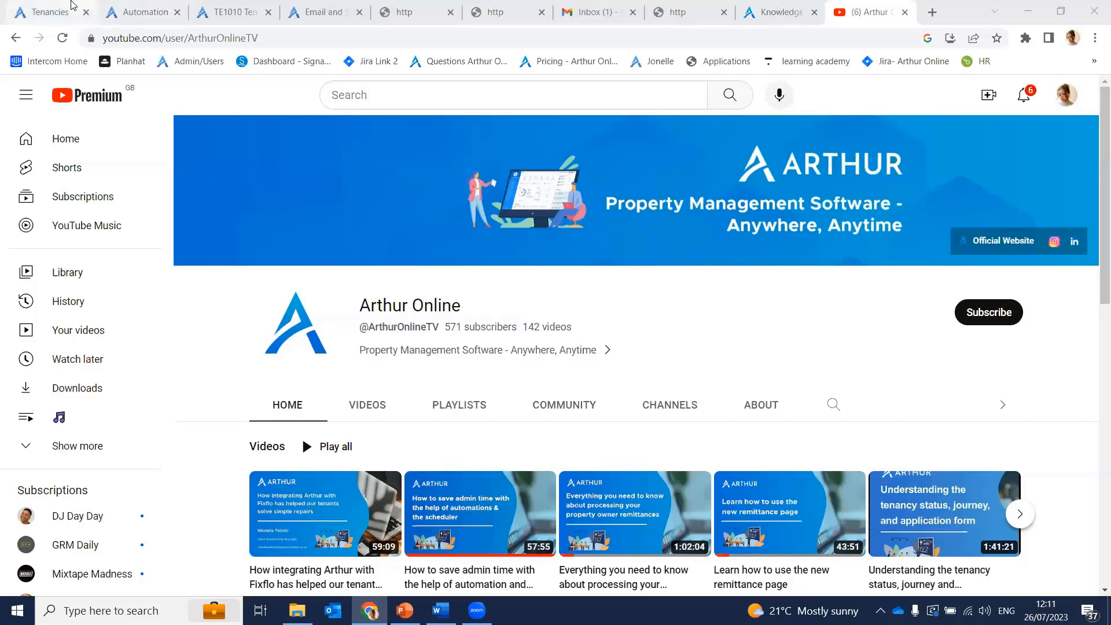
Step: Start Change Tenancy on TE1010 with reason 'Change tenancy details' to open the edit wizard
left_click(50, 11)
left_click(1066, 198)
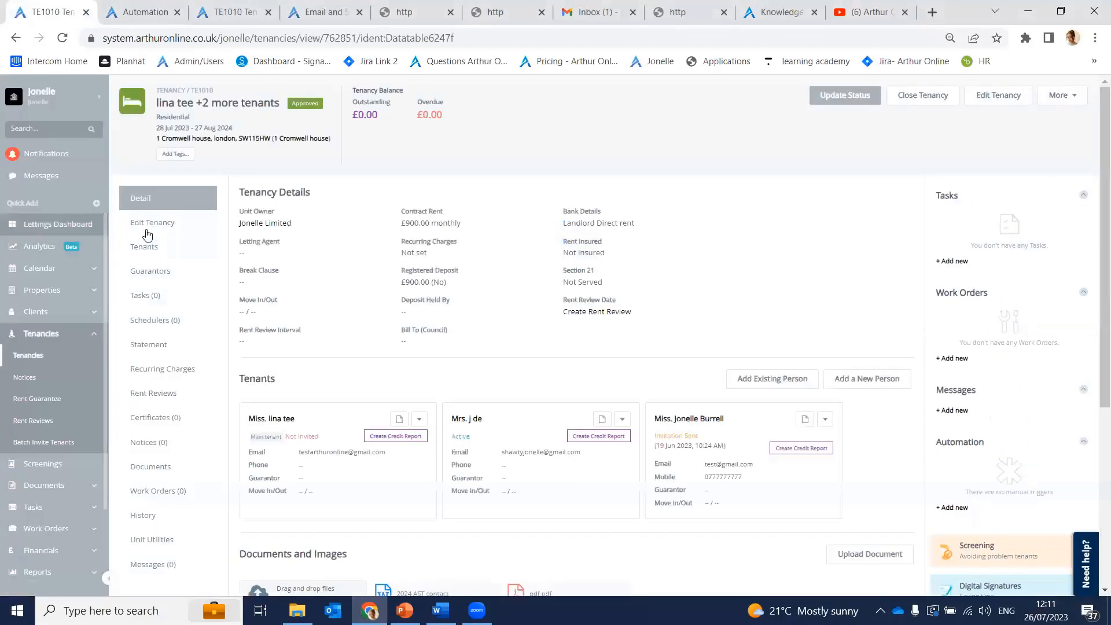
left_click(157, 222)
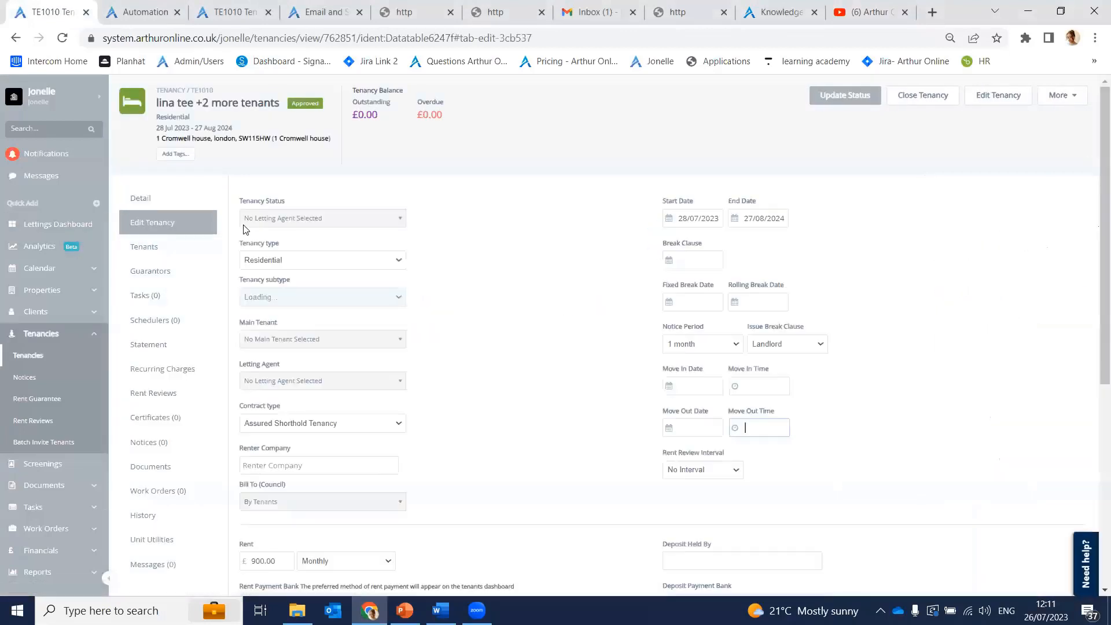
left_click(1074, 99)
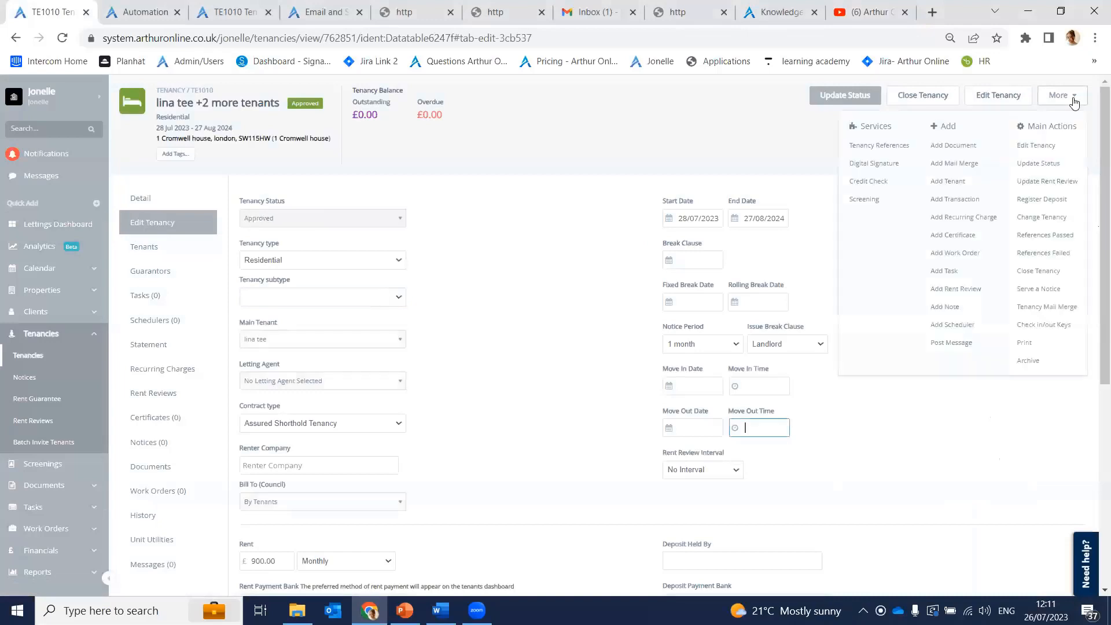
left_click(1054, 217)
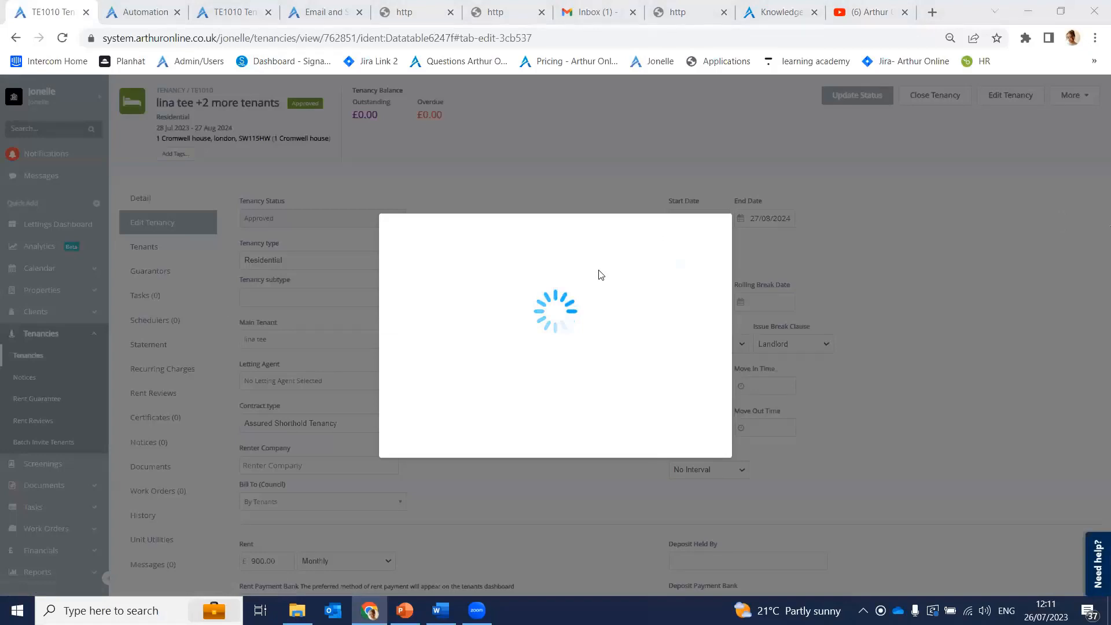
left_click(442, 327)
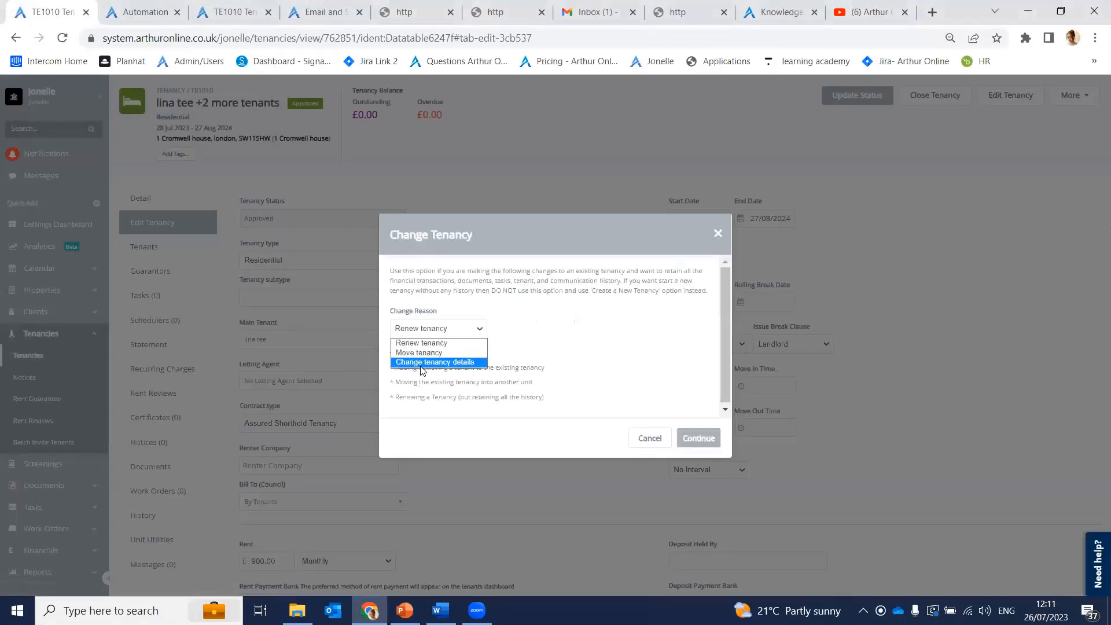
left_click(426, 363)
left_click(719, 443)
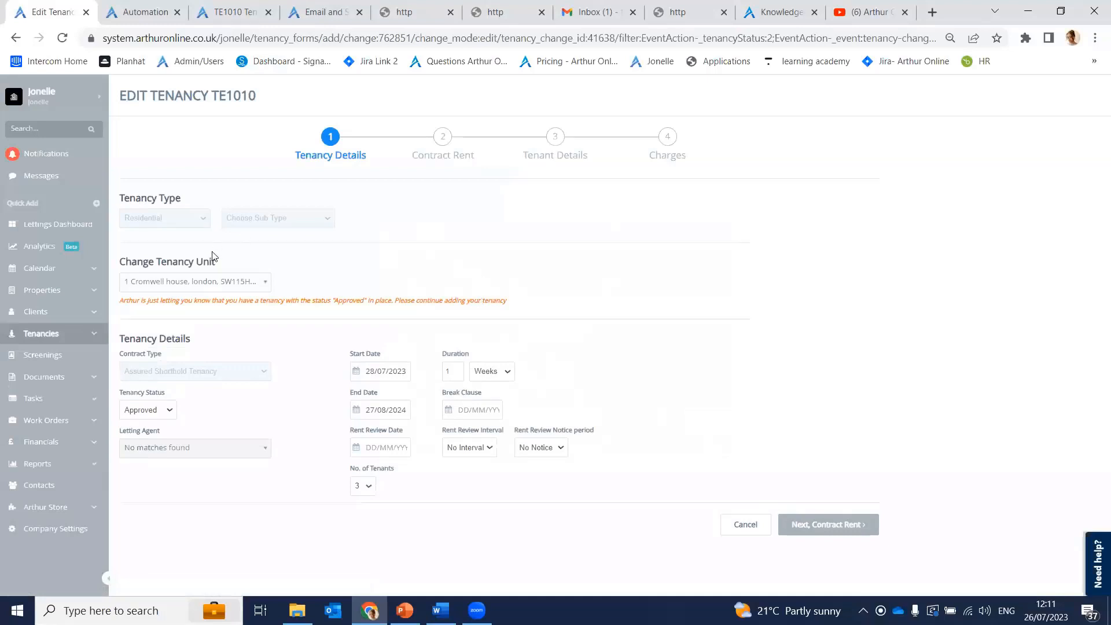
Step: Step past Contract Rent and Tenant Details unchanged to reach Charges, with no charges added
left_click(441, 152)
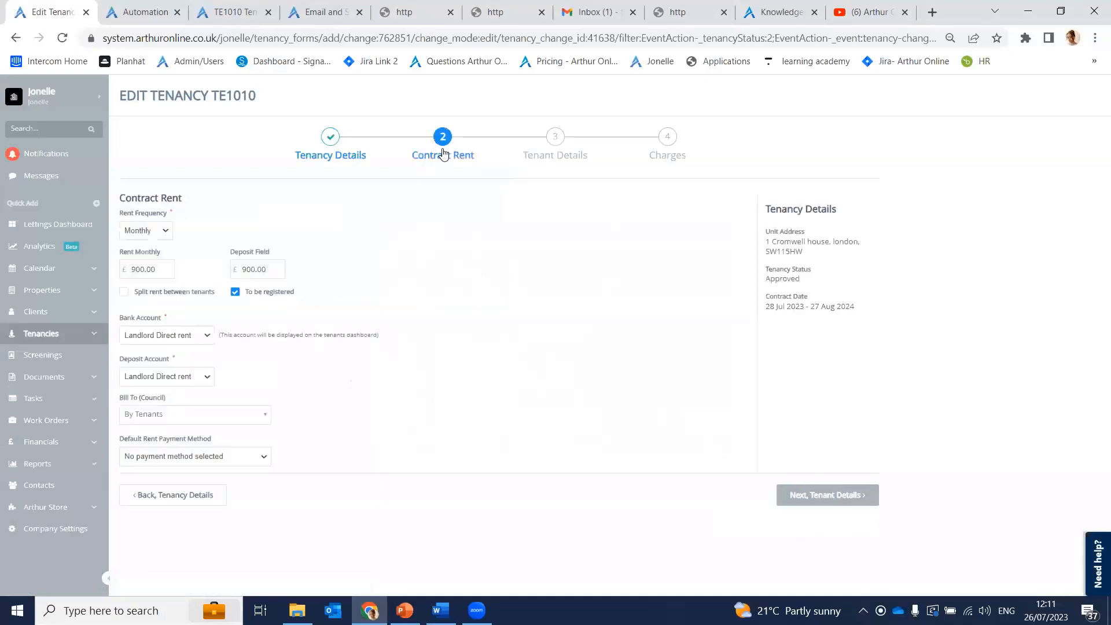
left_click(552, 153)
left_click(659, 156)
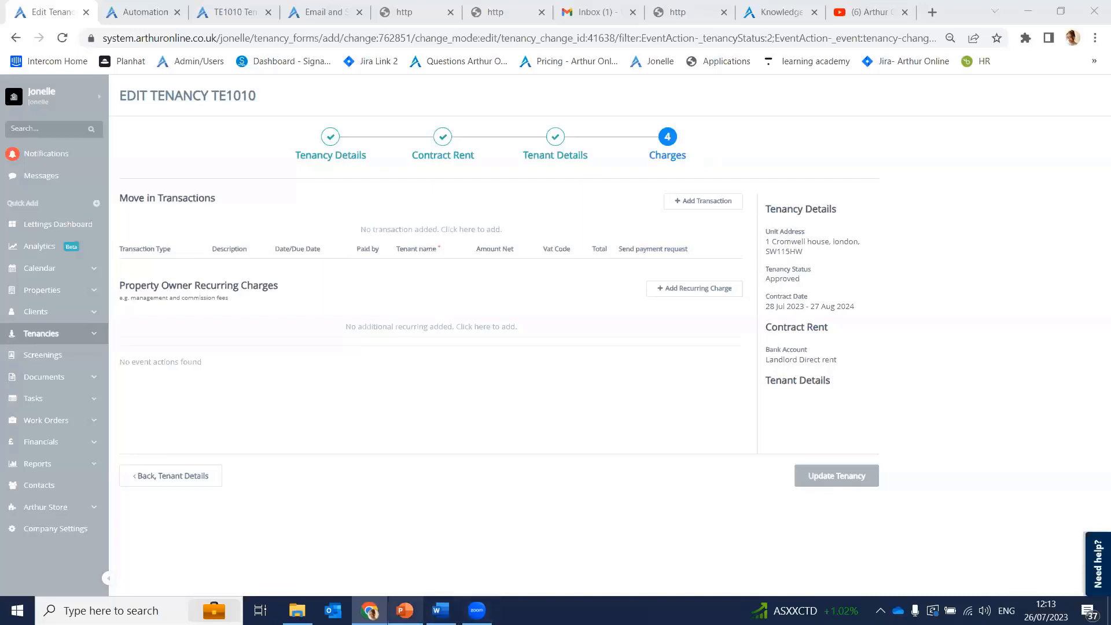
left_click(370, 610)
left_click(369, 610)
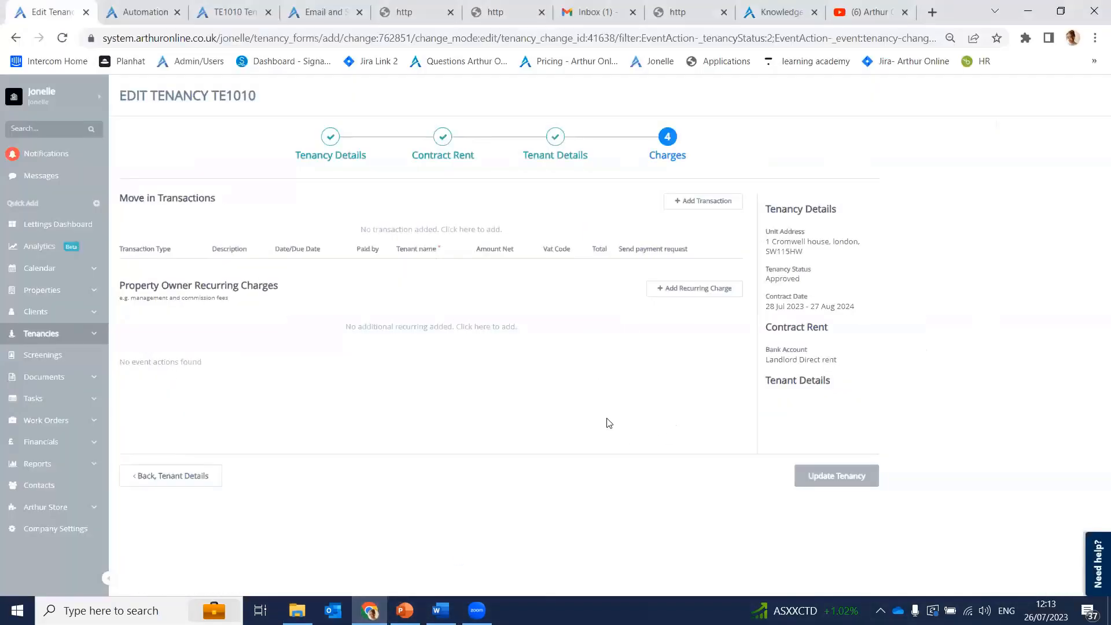
left_click(575, 69)
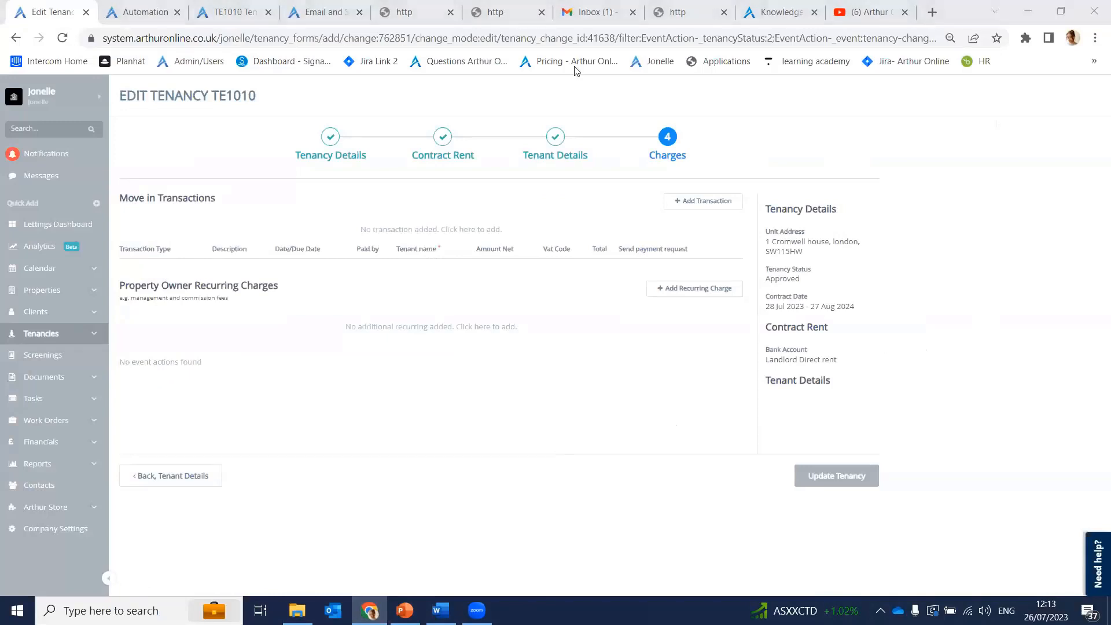